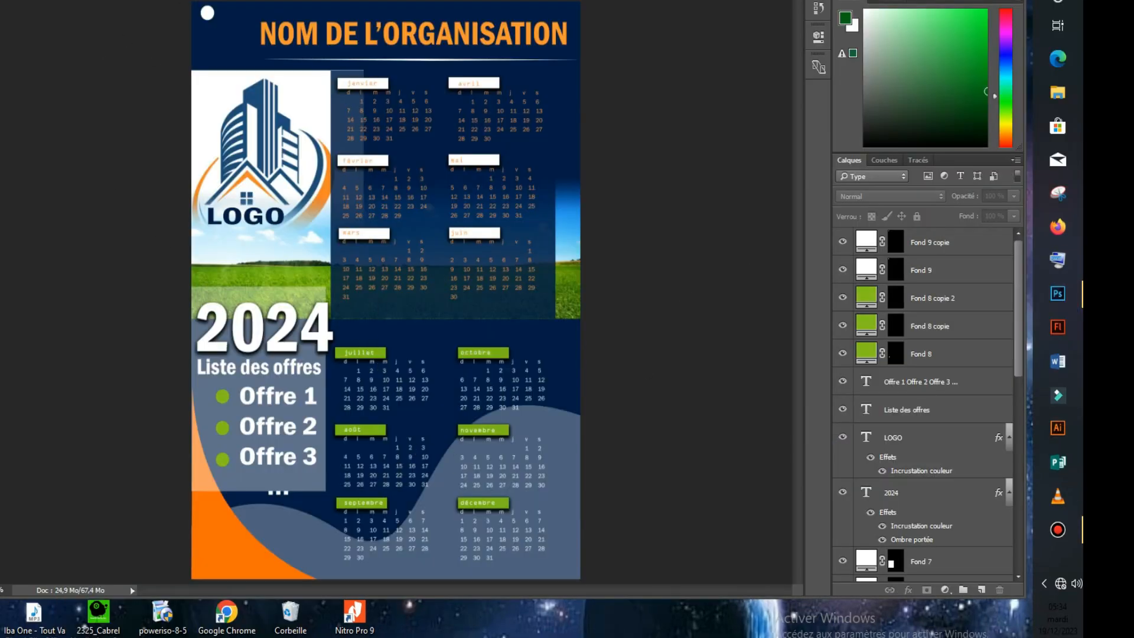
- Review the source images and the finished 2024 calendar, and switch to the Sans titre-2 document
{"action": "left_click", "coordinate": [218, 1]}
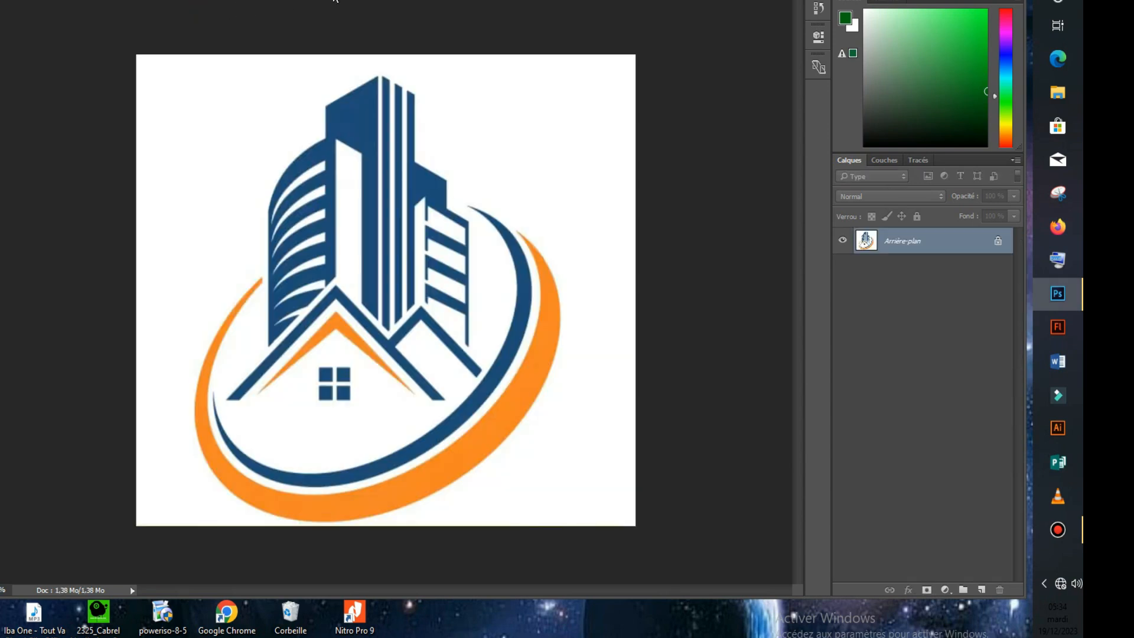
{"action": "left_click", "coordinate": [334, 0]}
{"action": "left_click", "coordinate": [591, 5]}
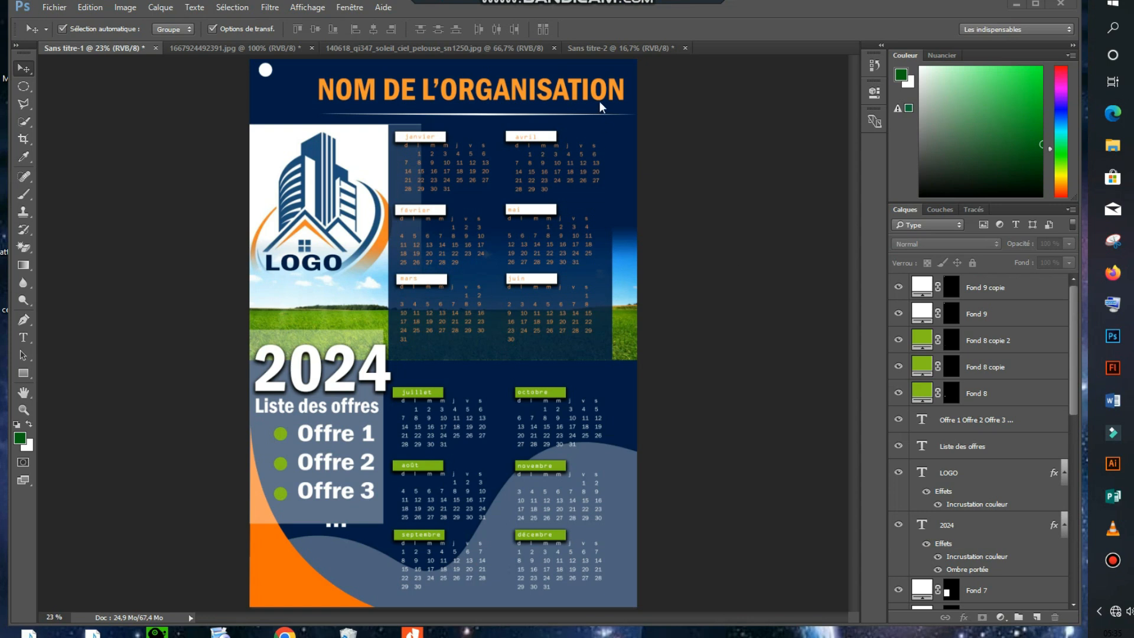
{"action": "left_click", "coordinate": [619, 47]}
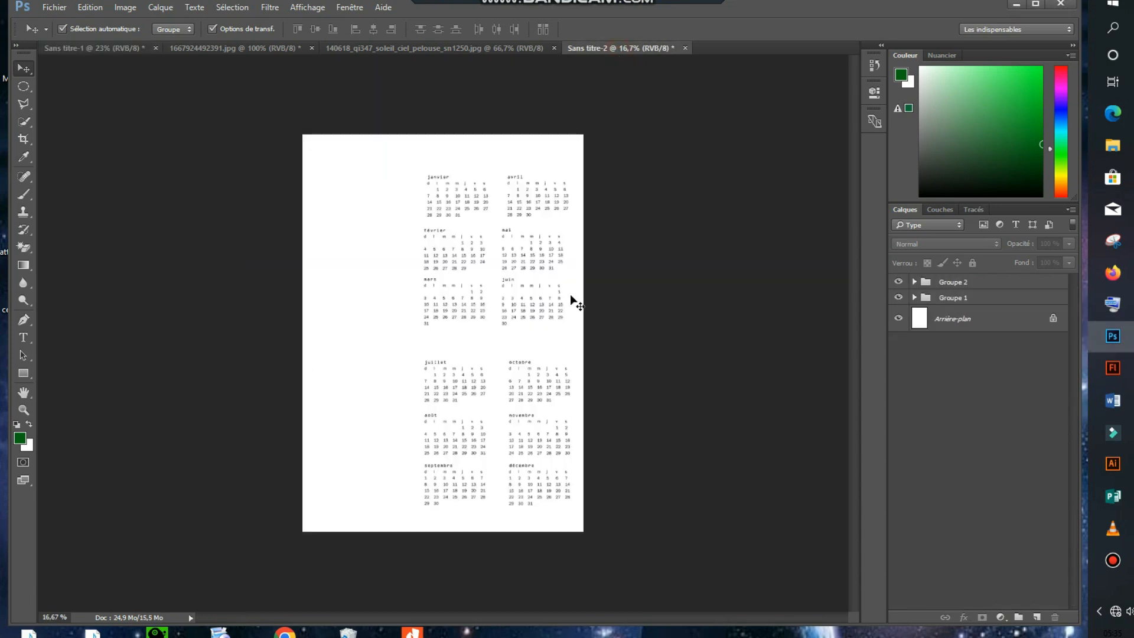
{"action": "left_click", "coordinate": [476, 192]}
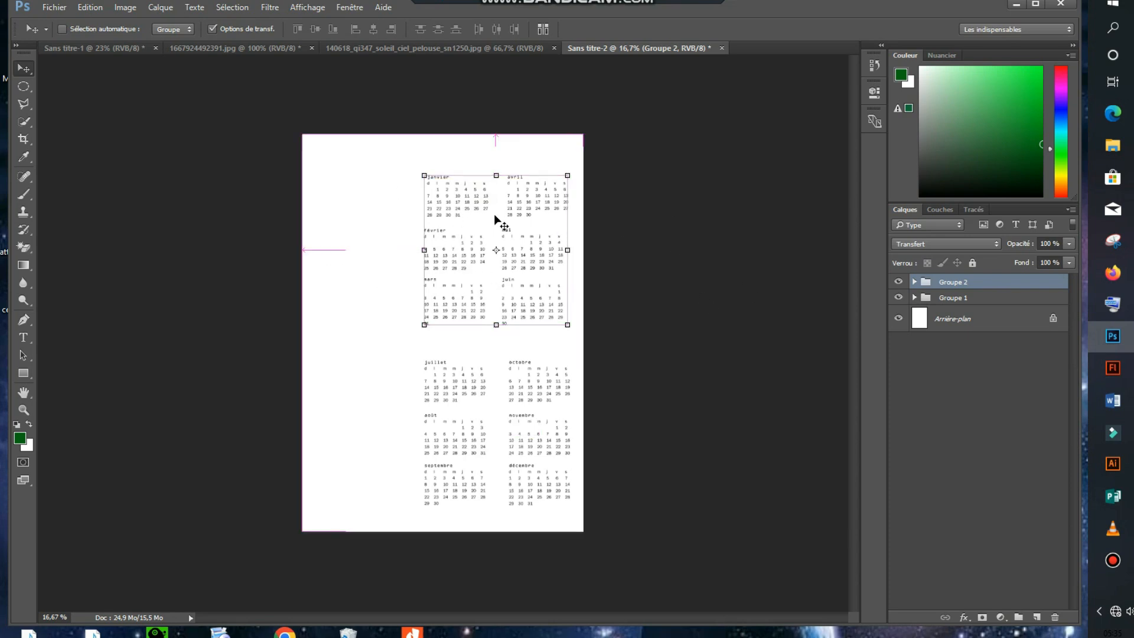
{"action": "key", "text": "ctrl+t"}
{"action": "left_click_drag", "start_coordinate": [491, 219], "coordinate": [462, 267]}
{"action": "key", "text": "Escape"}
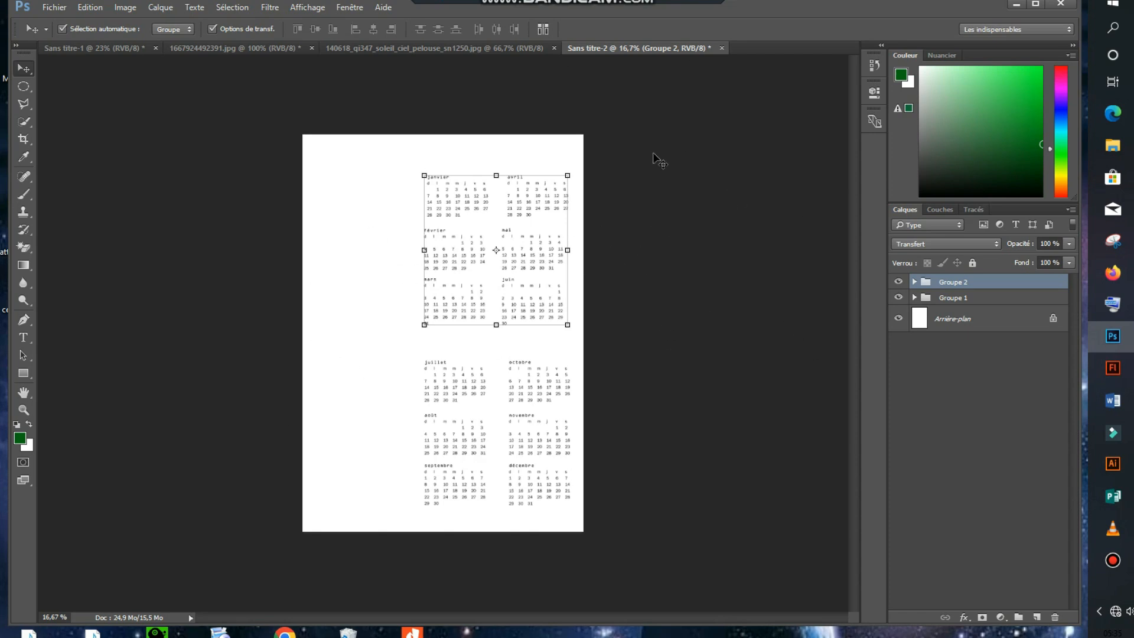
- Check the finished calendar and add a very dark navy solid color fill layer directly above Arrière-plan in Sans titre-2
{"action": "left_click", "coordinate": [118, 50]}
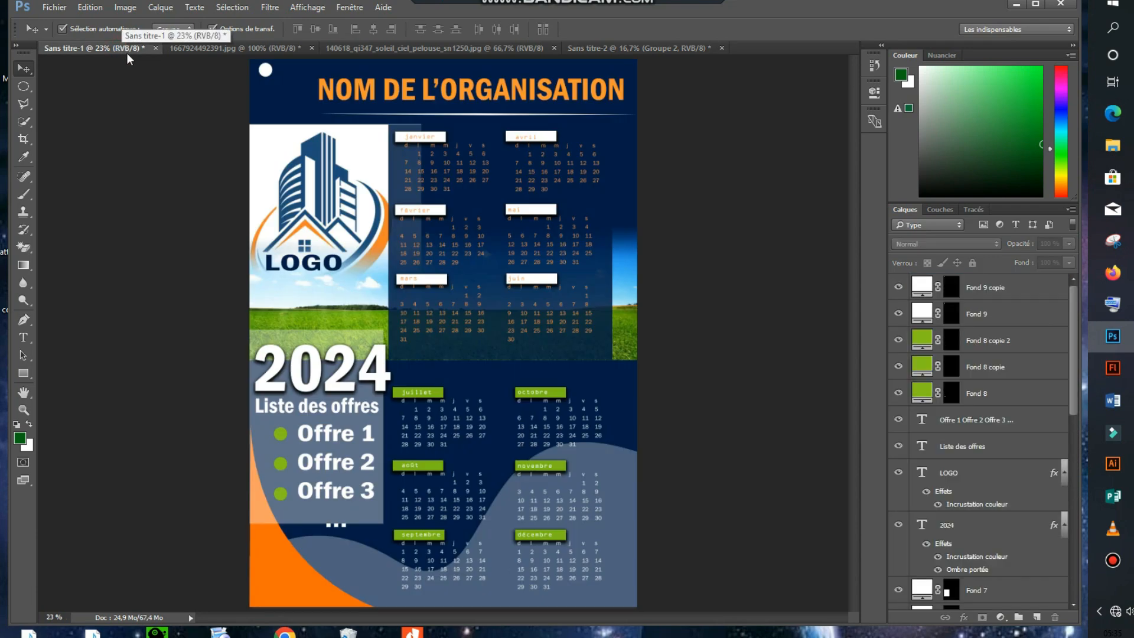
{"action": "left_click", "coordinate": [651, 49]}
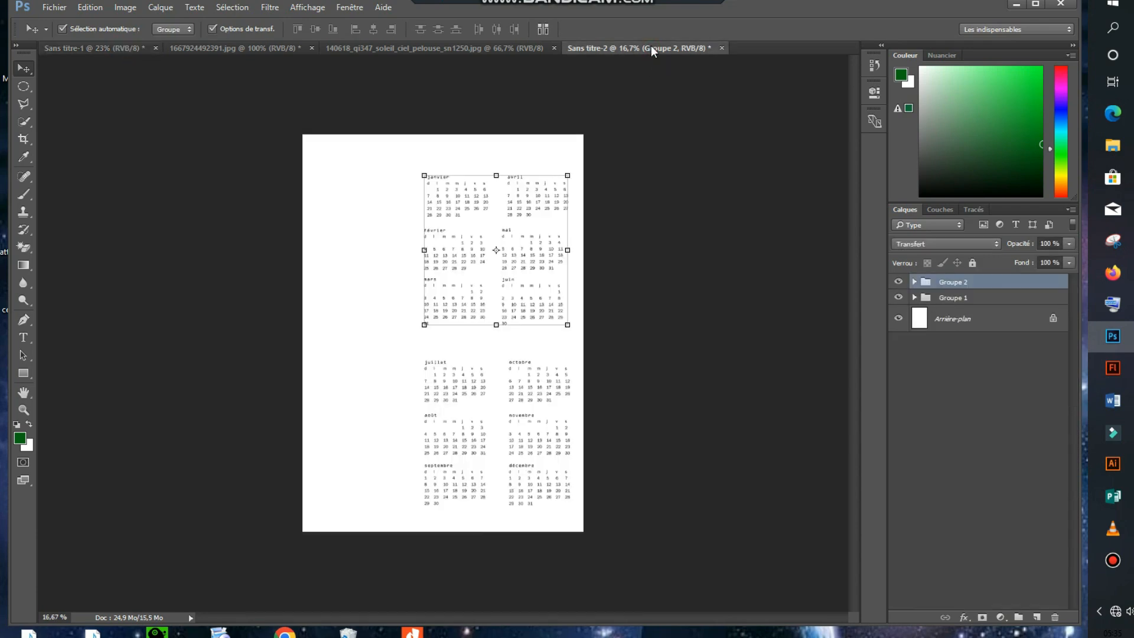
{"action": "left_click", "coordinate": [969, 325]}
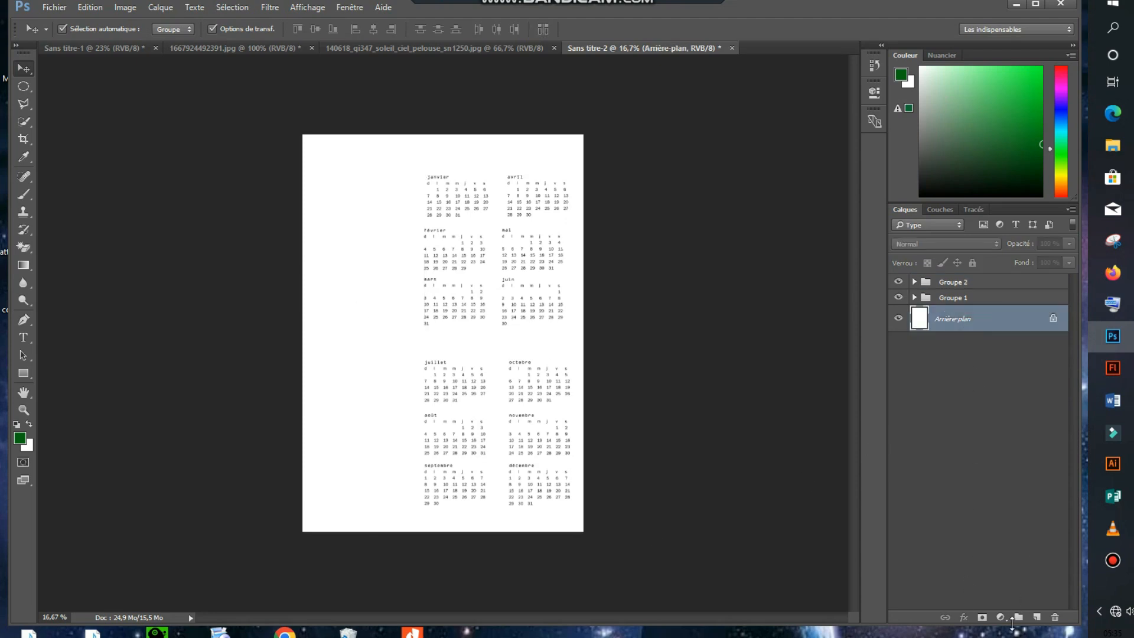
{"action": "left_click", "coordinate": [1000, 617]}
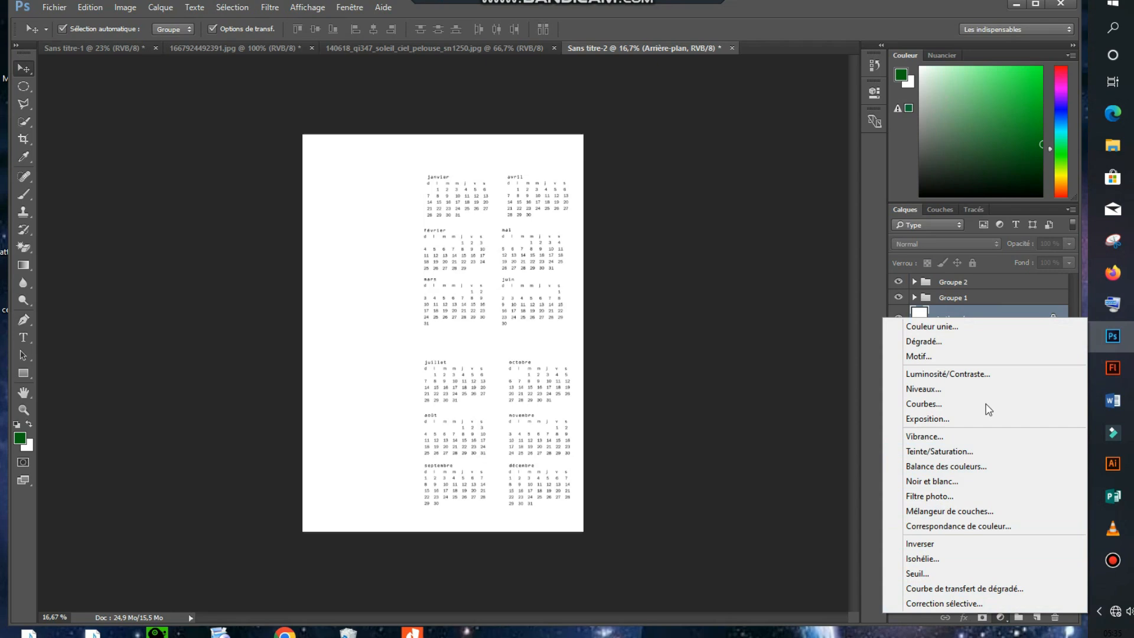
{"action": "left_click", "coordinate": [964, 326]}
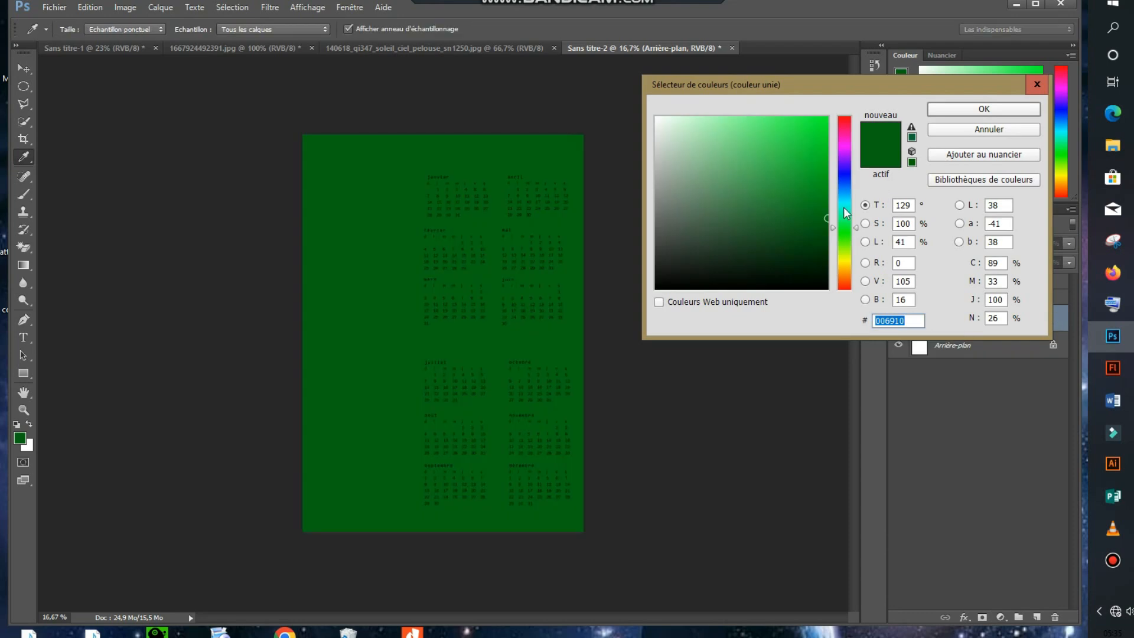
{"action": "left_click", "coordinate": [845, 183]}
{"action": "left_click_drag", "start_coordinate": [847, 182], "coordinate": [849, 178]}
{"action": "left_click", "coordinate": [847, 181]}
{"action": "left_click_drag", "start_coordinate": [807, 227], "coordinate": [821, 256]}
{"action": "left_click", "coordinate": [1008, 110]}
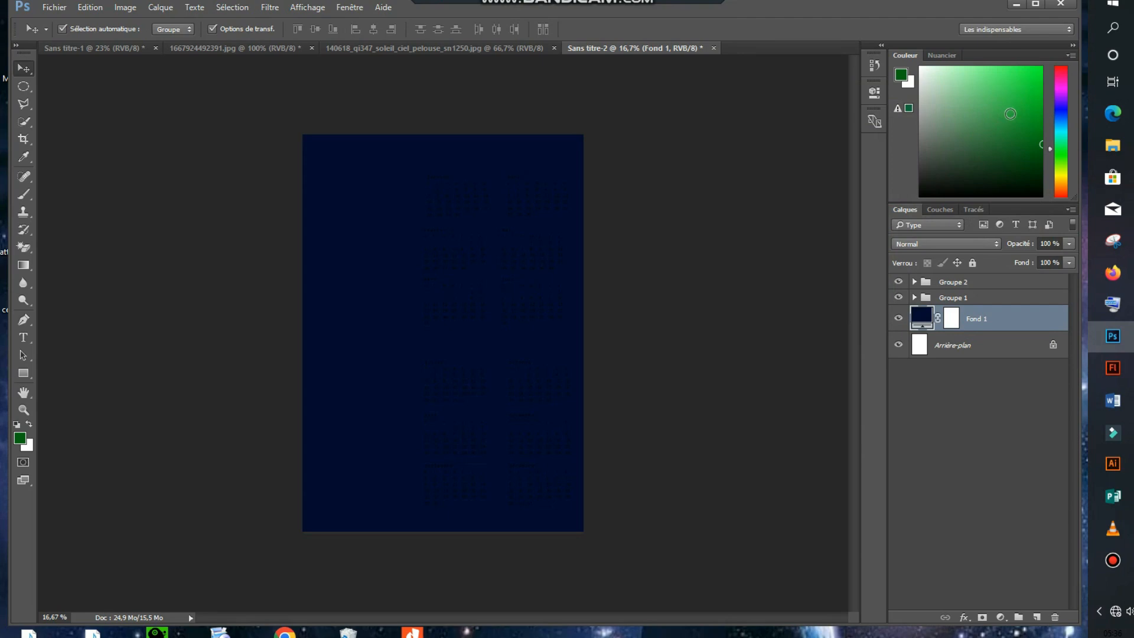
- Place a copy of the sunny sky and lawn photo above the navy fill in Sans titre-2
{"action": "left_click", "coordinate": [99, 47]}
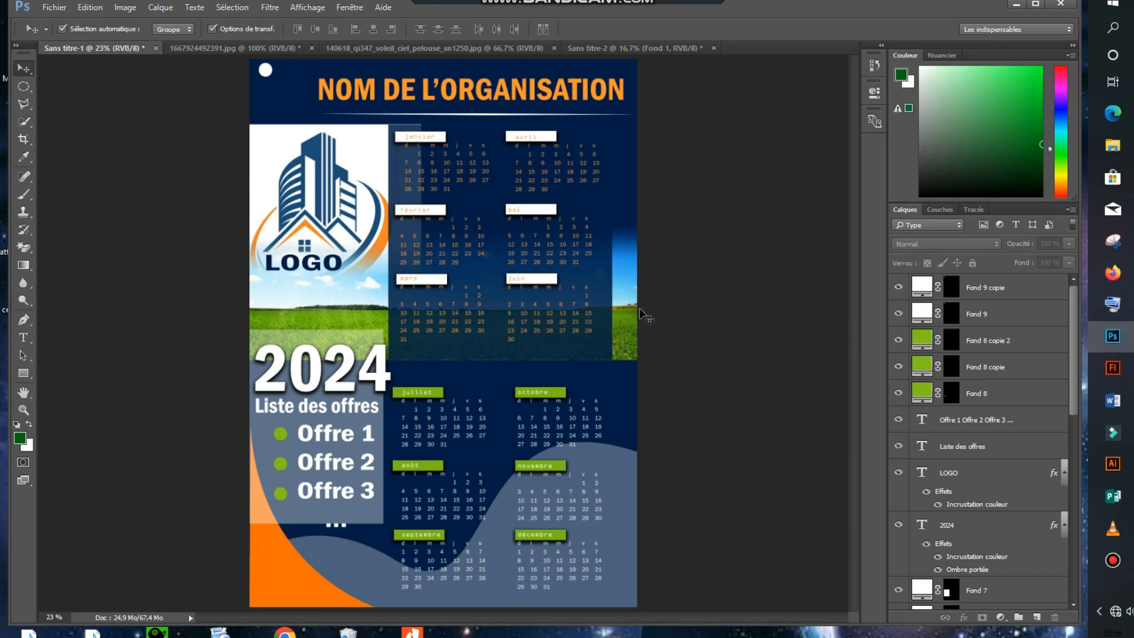
{"action": "left_click", "coordinate": [614, 45]}
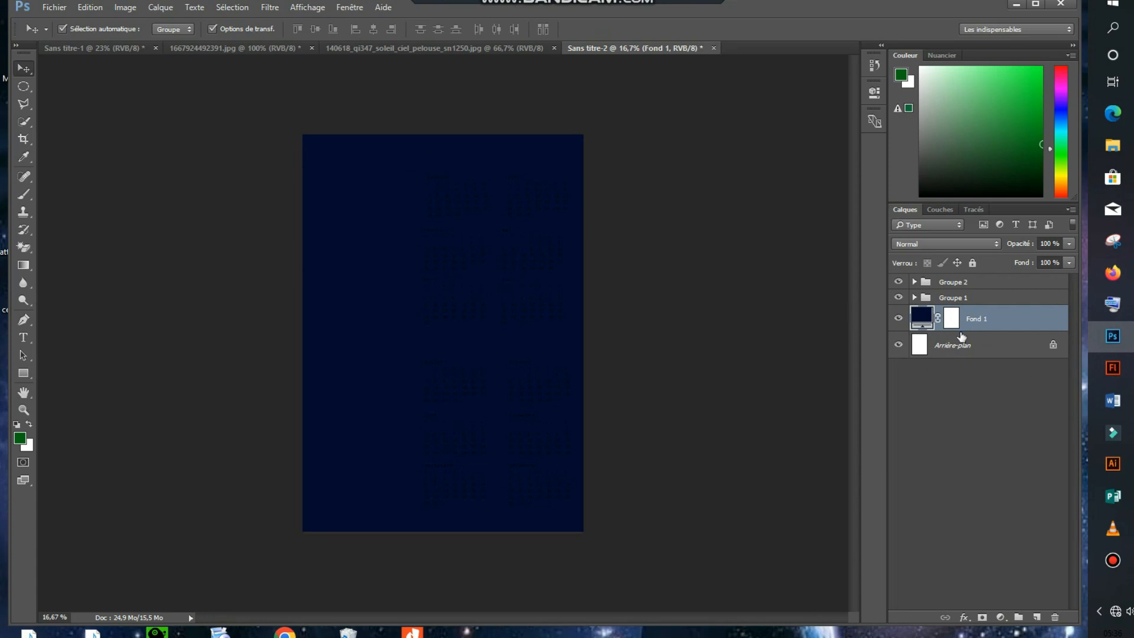
{"action": "left_click", "coordinate": [434, 51]}
{"action": "left_click_drag", "start_coordinate": [408, 340], "coordinate": [555, 187]}
{"action": "left_click_drag", "start_coordinate": [384, 366], "coordinate": [388, 365]}
{"action": "left_click", "coordinate": [470, 317]}
- Enlarge the sky photo to about 213% and center it so it spans the page's full width
{"action": "left_click_drag", "start_coordinate": [504, 306], "coordinate": [601, 245]}
{"action": "left_click_drag", "start_coordinate": [552, 340], "coordinate": [528, 282]}
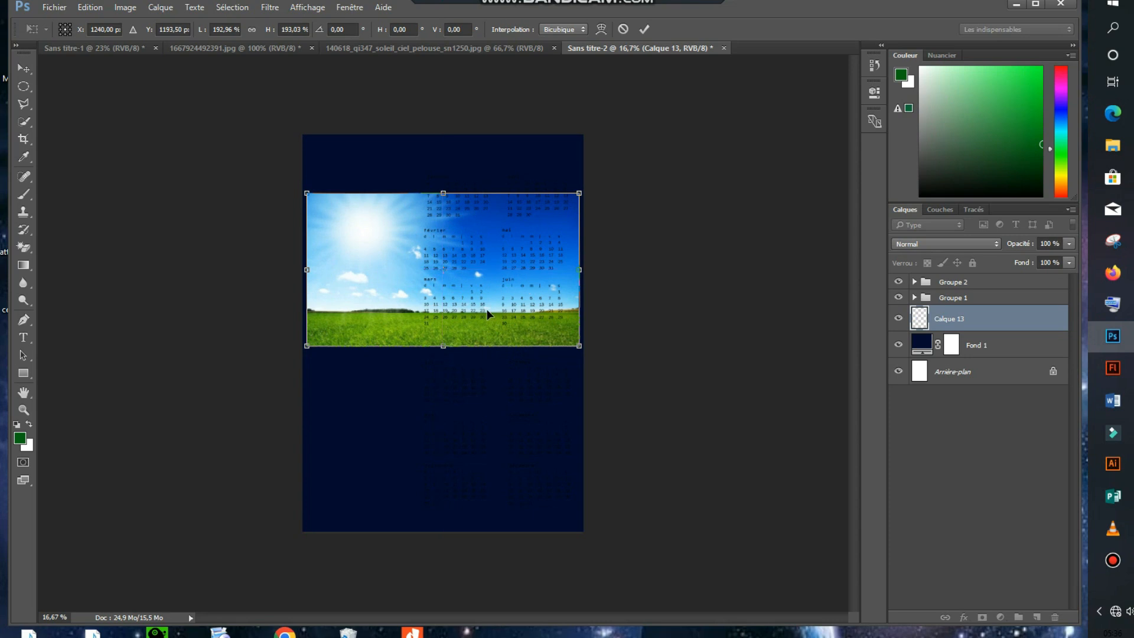
{"action": "left_click_drag", "start_coordinate": [579, 346], "coordinate": [594, 352]}
{"action": "left_click_drag", "start_coordinate": [566, 268], "coordinate": [565, 272]}
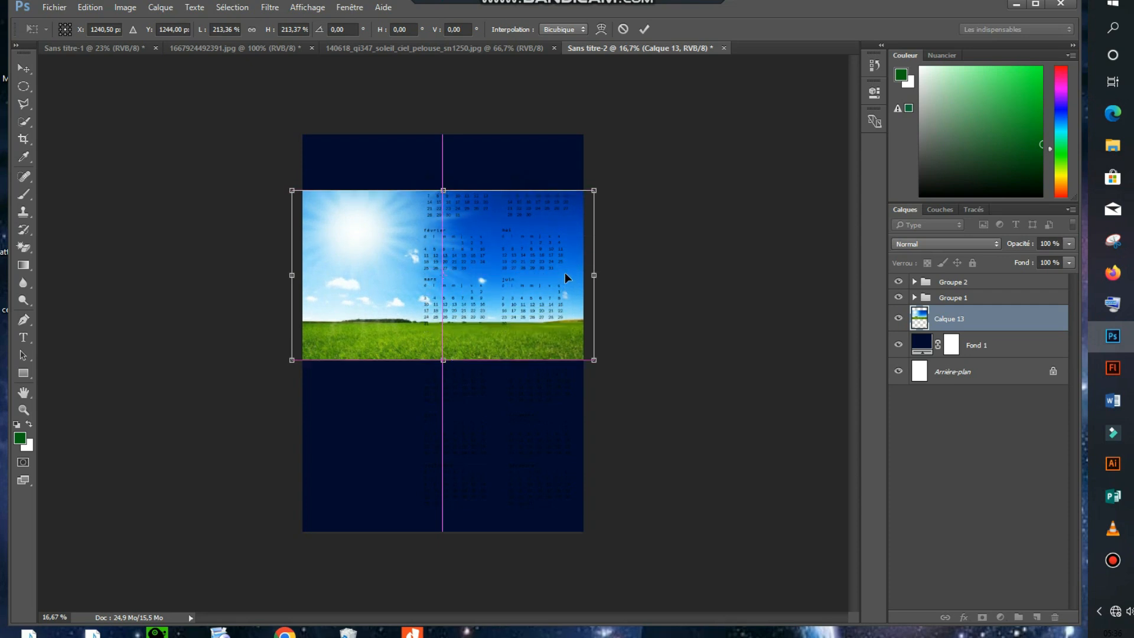
{"action": "left_click", "coordinate": [644, 29]}
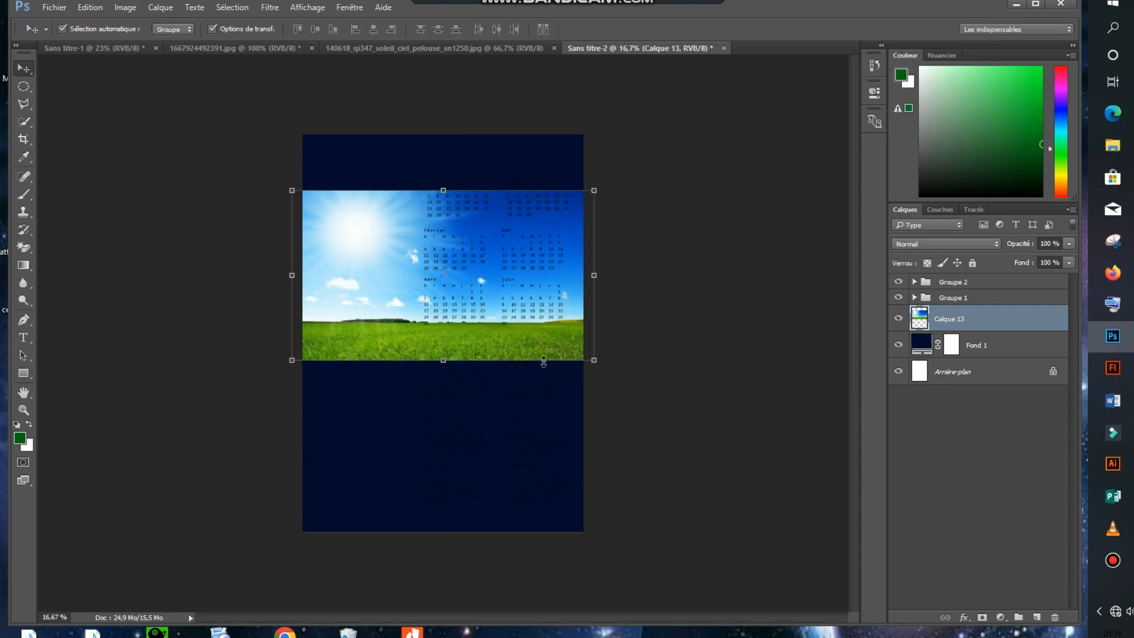
- Copy the building logo from 1667924492391.jpg onto the sky photo's sunny side in Sans titre-2
{"action": "left_click", "coordinate": [366, 49]}
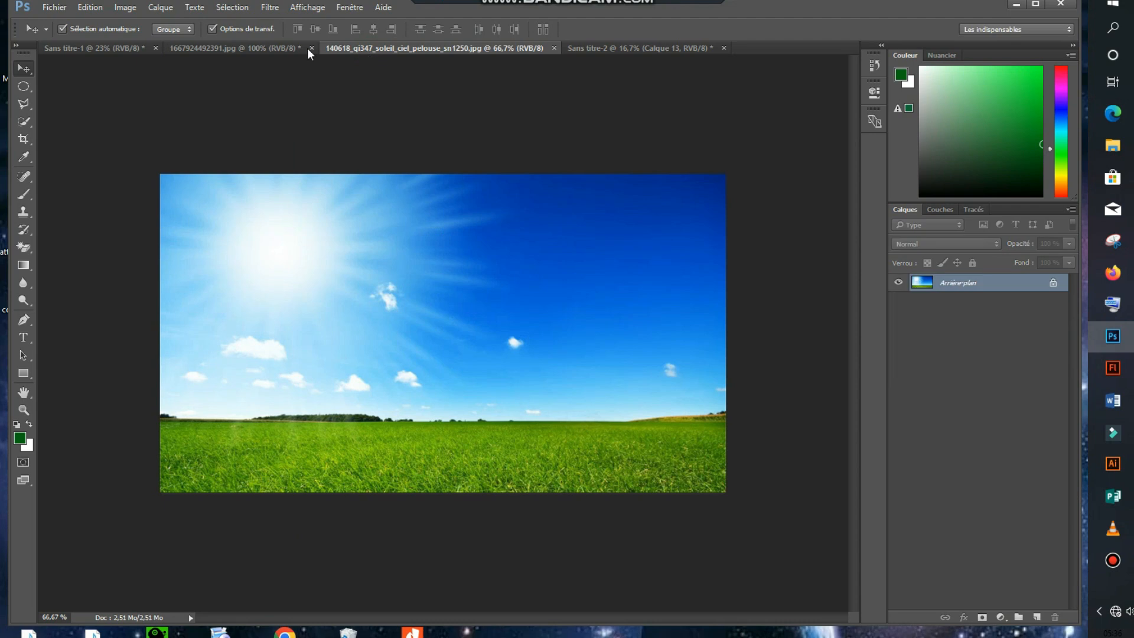
{"action": "left_click", "coordinate": [264, 49]}
{"action": "left_click_drag", "start_coordinate": [389, 357], "coordinate": [366, 299]}
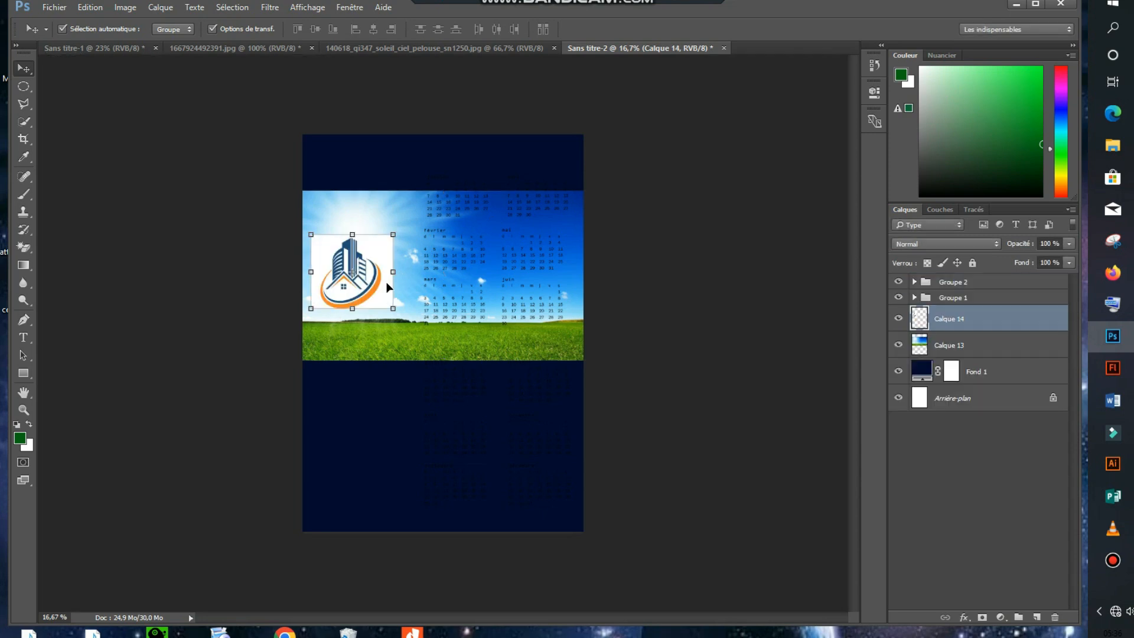
- Compare with the finished calendar and enlarge the logo in Sans titre-2 to about 126%
{"action": "left_click", "coordinate": [382, 49]}
{"action": "left_click", "coordinate": [179, 48]}
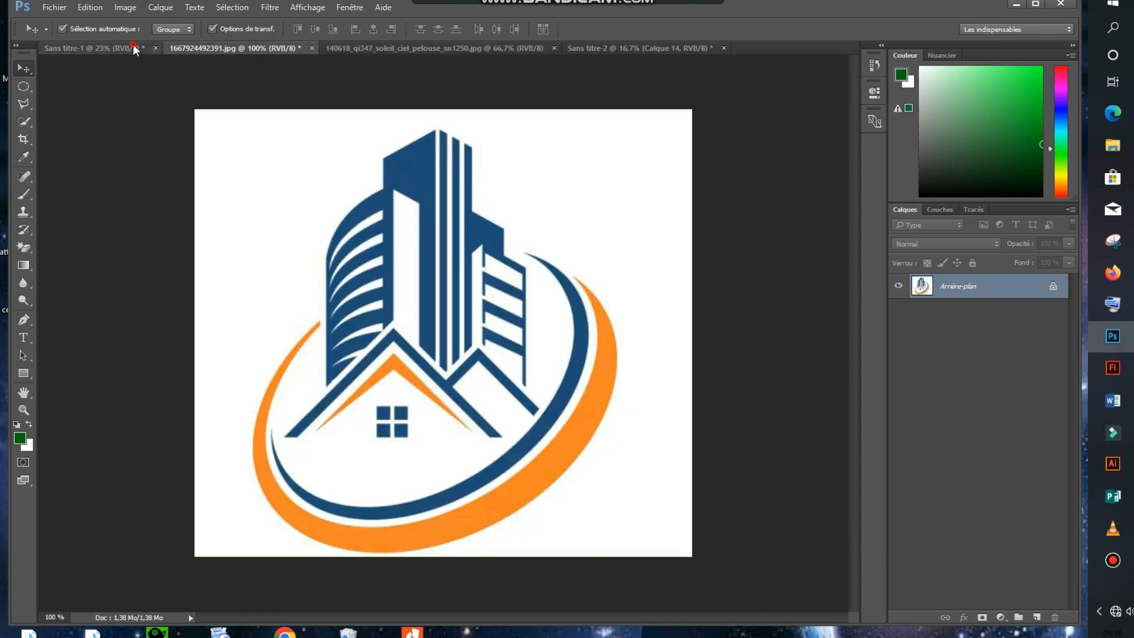
{"action": "left_click", "coordinate": [133, 46]}
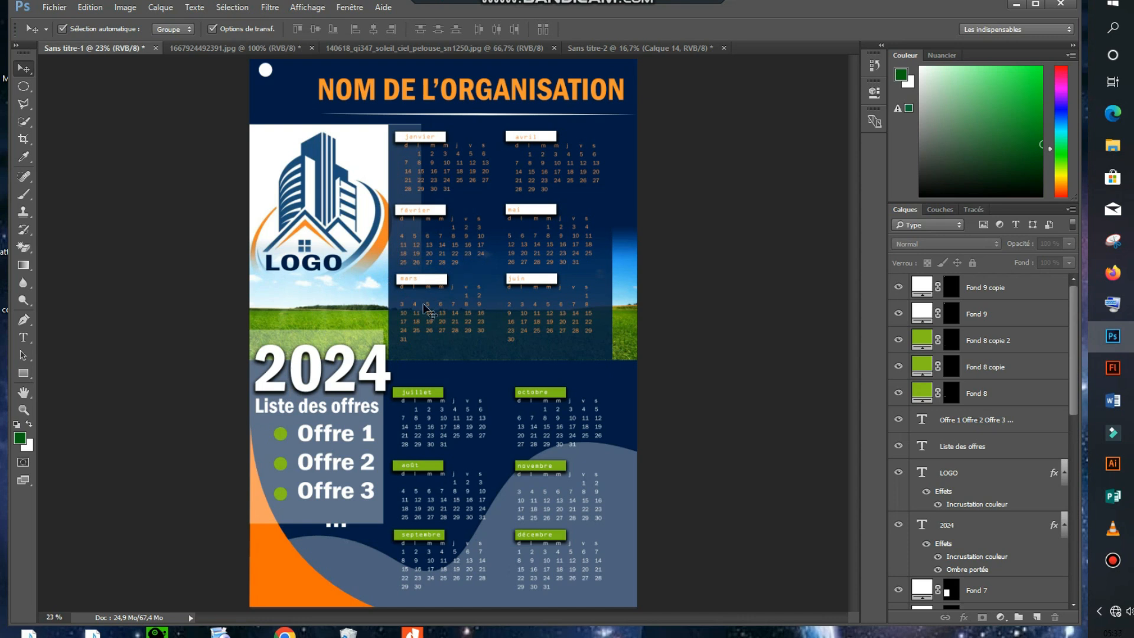
{"action": "left_click", "coordinate": [664, 46]}
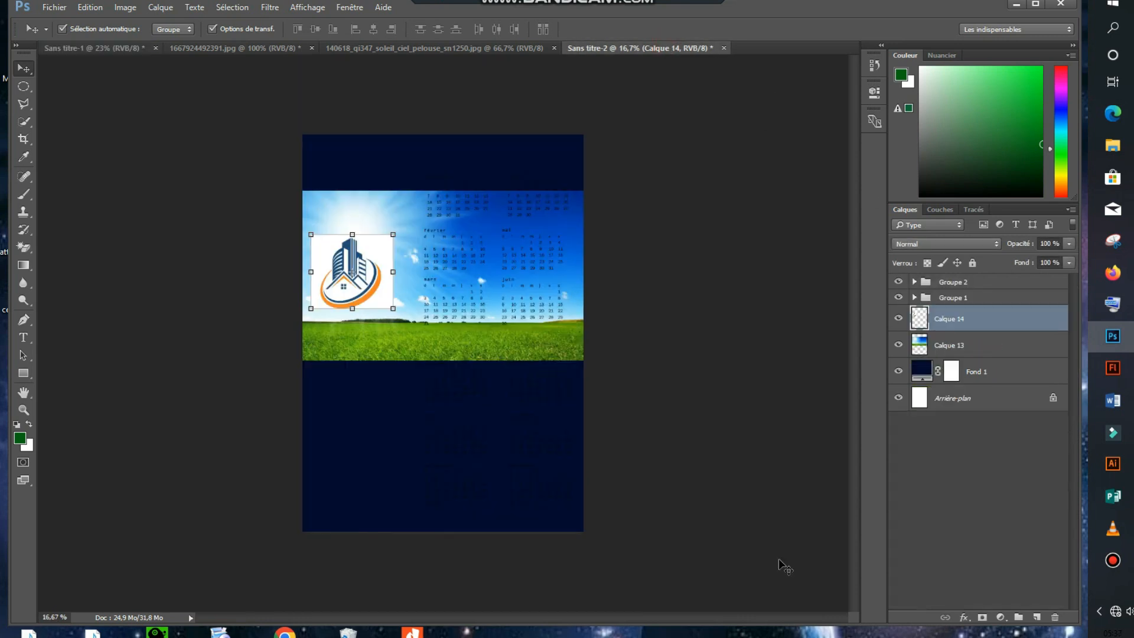
{"action": "left_click_drag", "start_coordinate": [393, 309], "coordinate": [399, 348]}
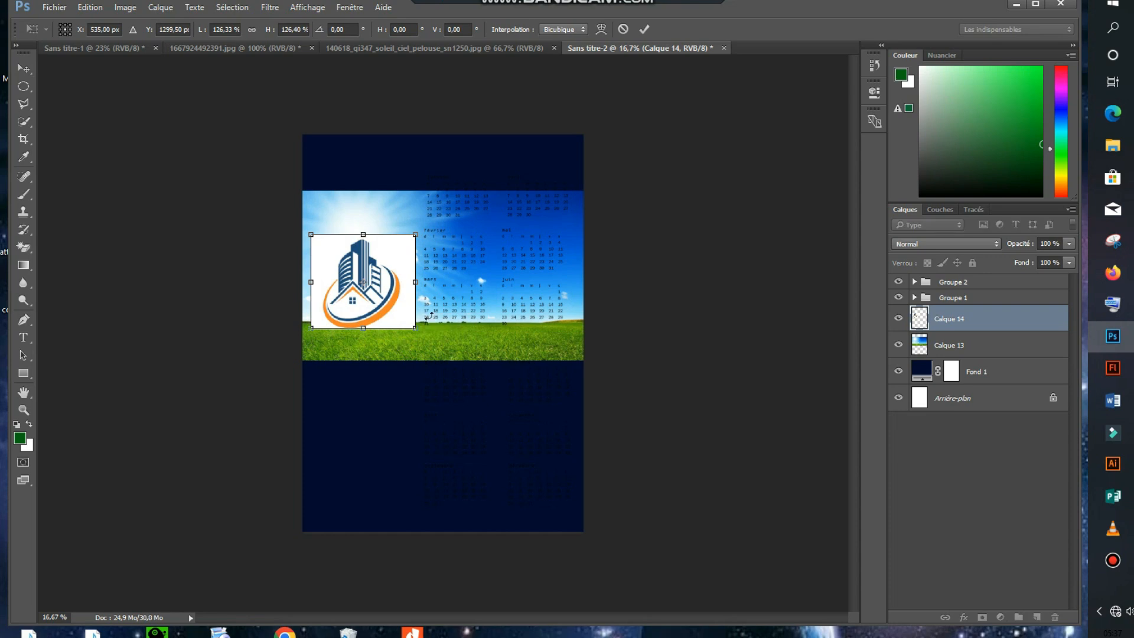
{"action": "left_click", "coordinate": [644, 29]}
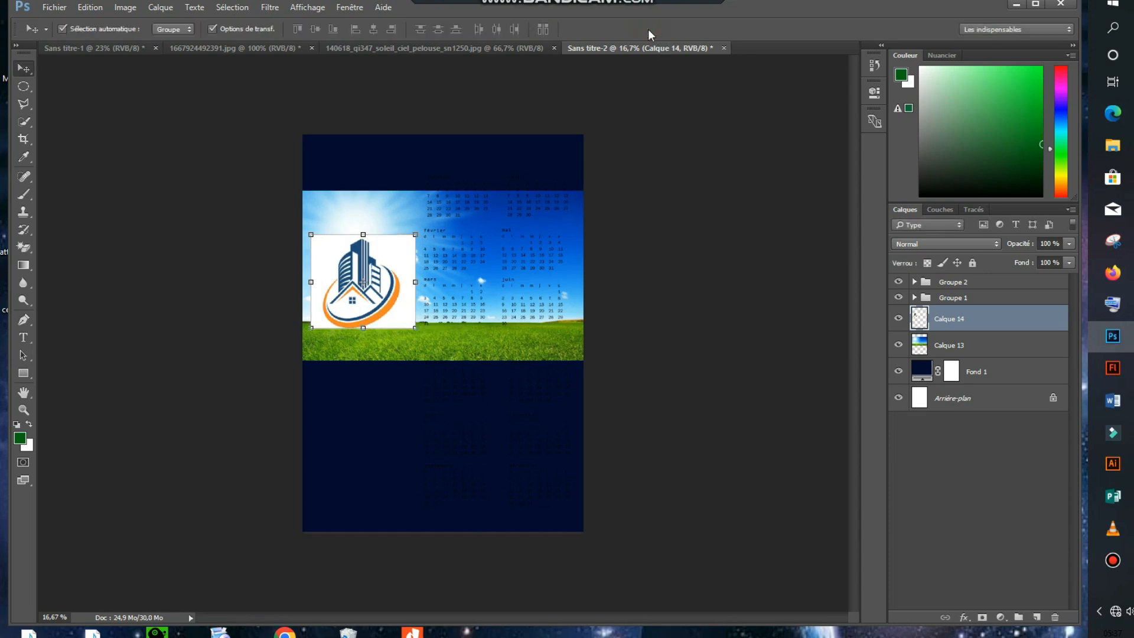
- Add a layer mask to the logo and fade its lower edge into the lawn with a linear black-to-white gradient
{"action": "left_click", "coordinate": [982, 616]}
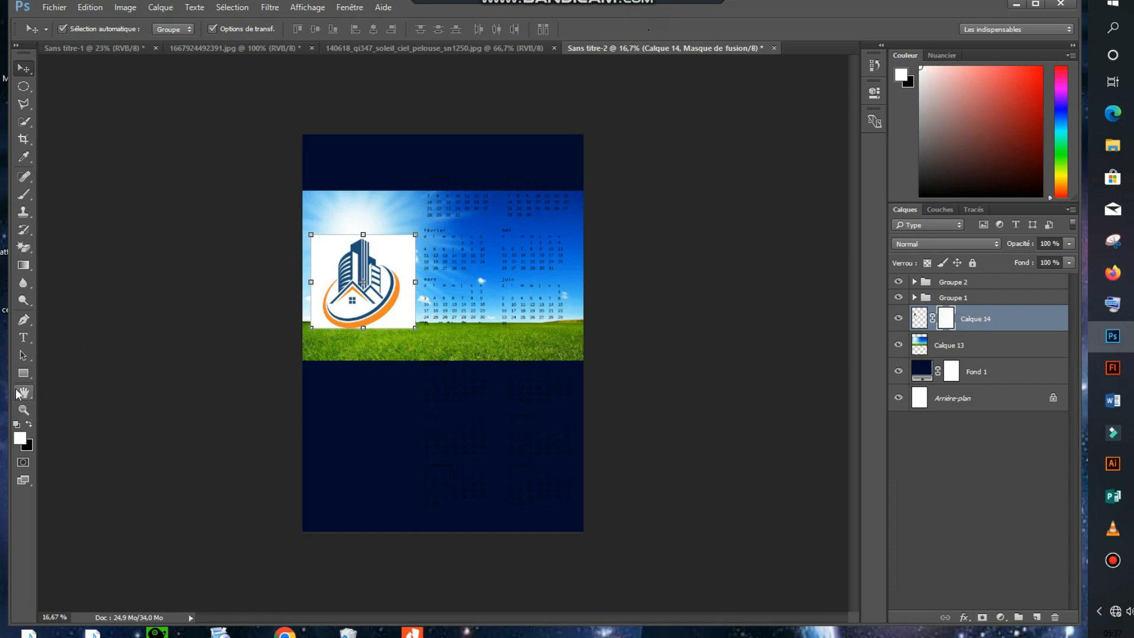
{"action": "left_click", "coordinate": [24, 265]}
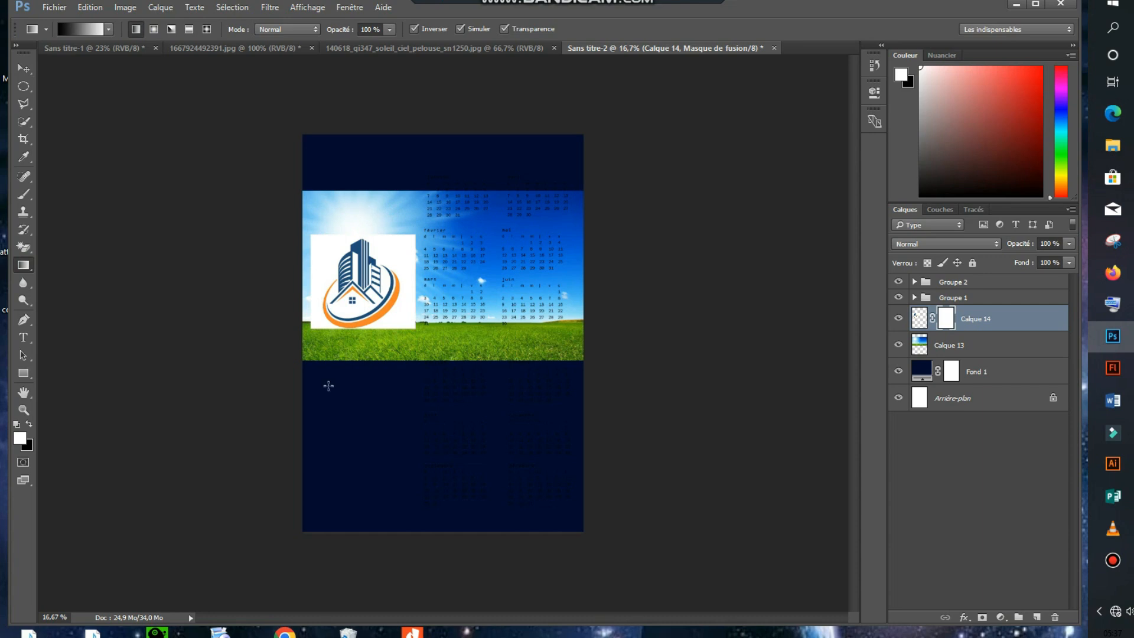
{"action": "left_click_drag", "start_coordinate": [346, 344], "coordinate": [364, 329]}
{"action": "left_click_drag", "start_coordinate": [367, 290], "coordinate": [366, 328]}
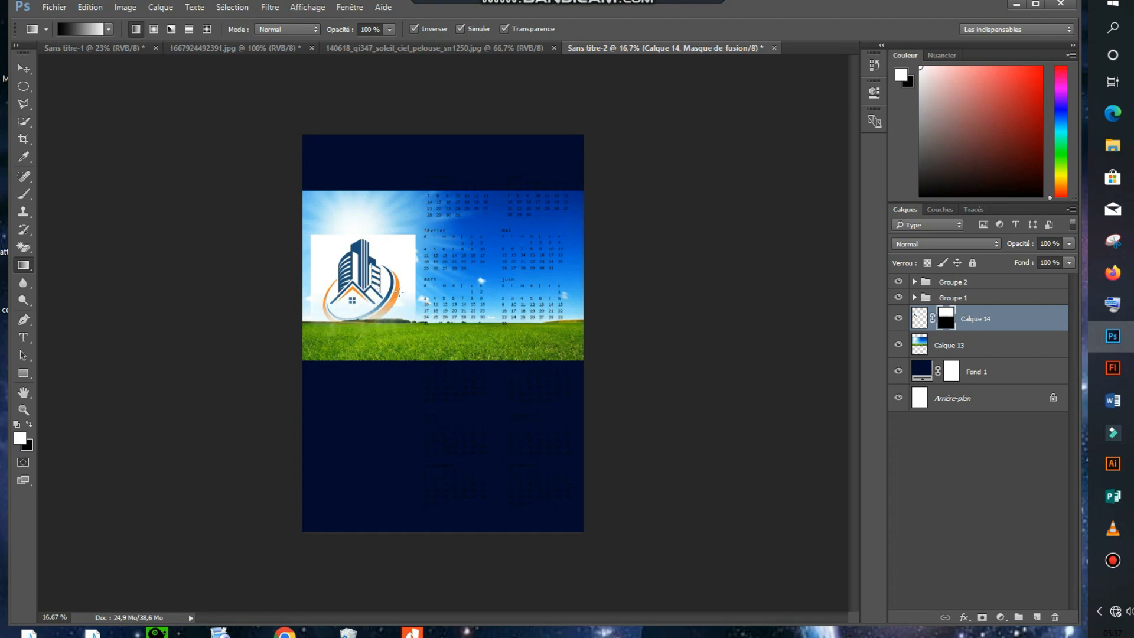
- Reposition the logo and stretch it to about 119% width and 151% height, aligned with the photo's top and the page's edge
{"action": "left_click", "coordinate": [24, 68]}
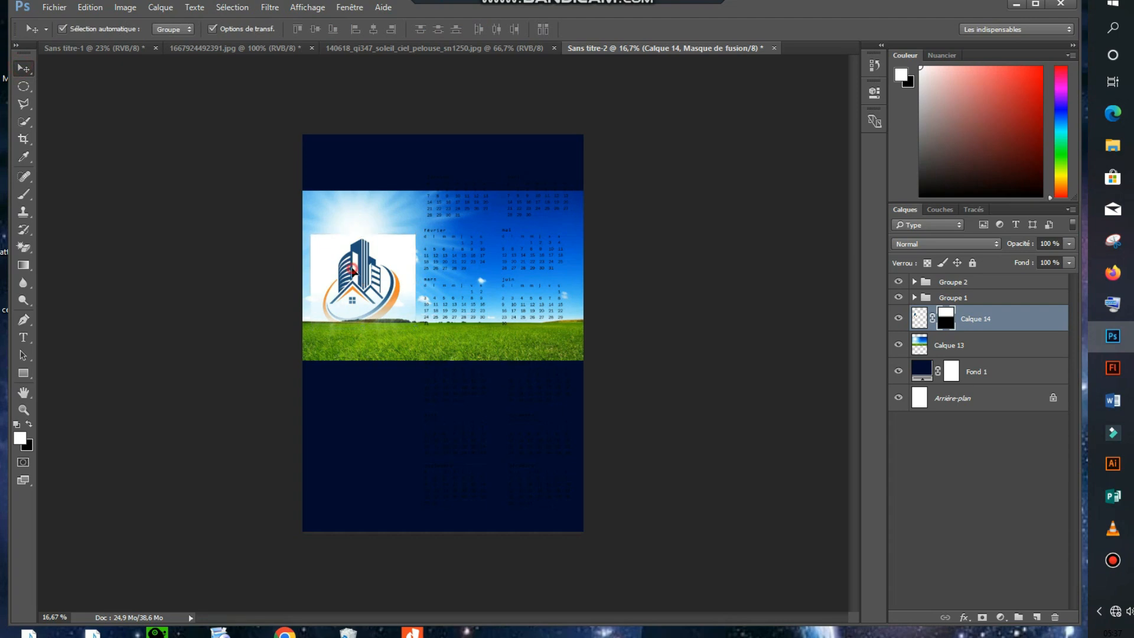
{"action": "left_click_drag", "start_coordinate": [349, 273], "coordinate": [352, 275]}
{"action": "left_click", "coordinate": [95, 48]}
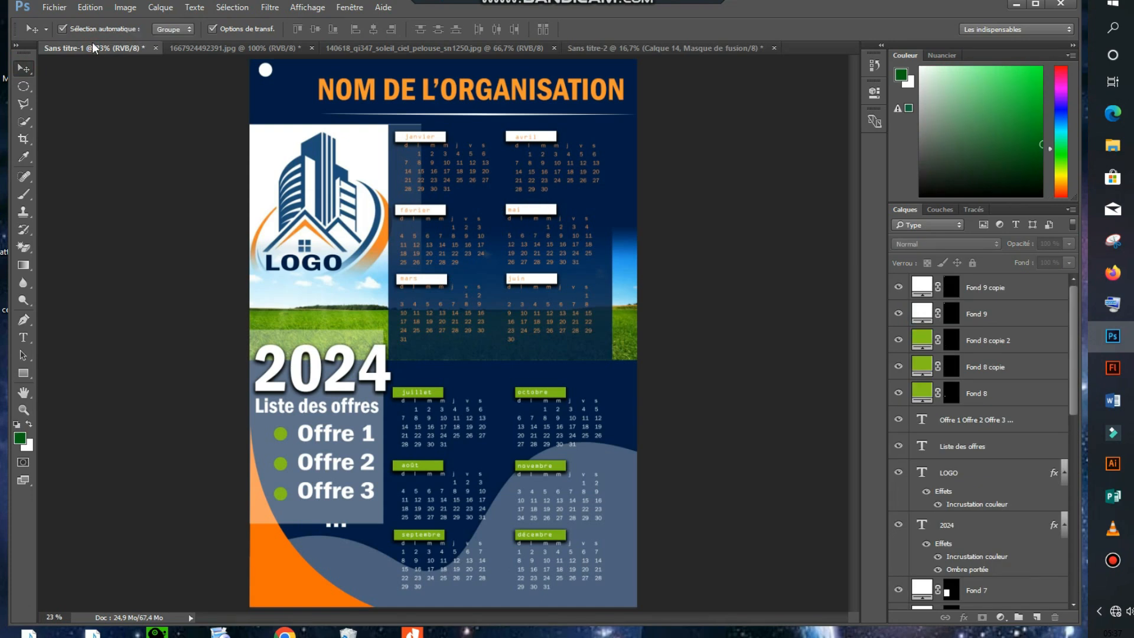
{"action": "left_click", "coordinate": [725, 47]}
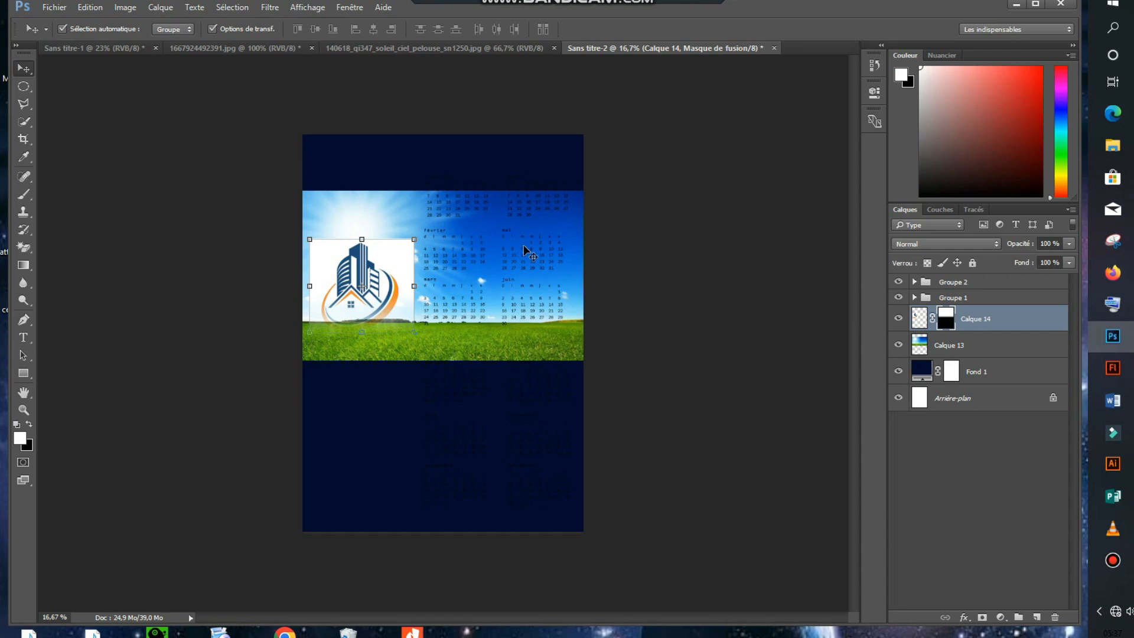
{"action": "left_click_drag", "start_coordinate": [415, 238], "coordinate": [424, 207]}
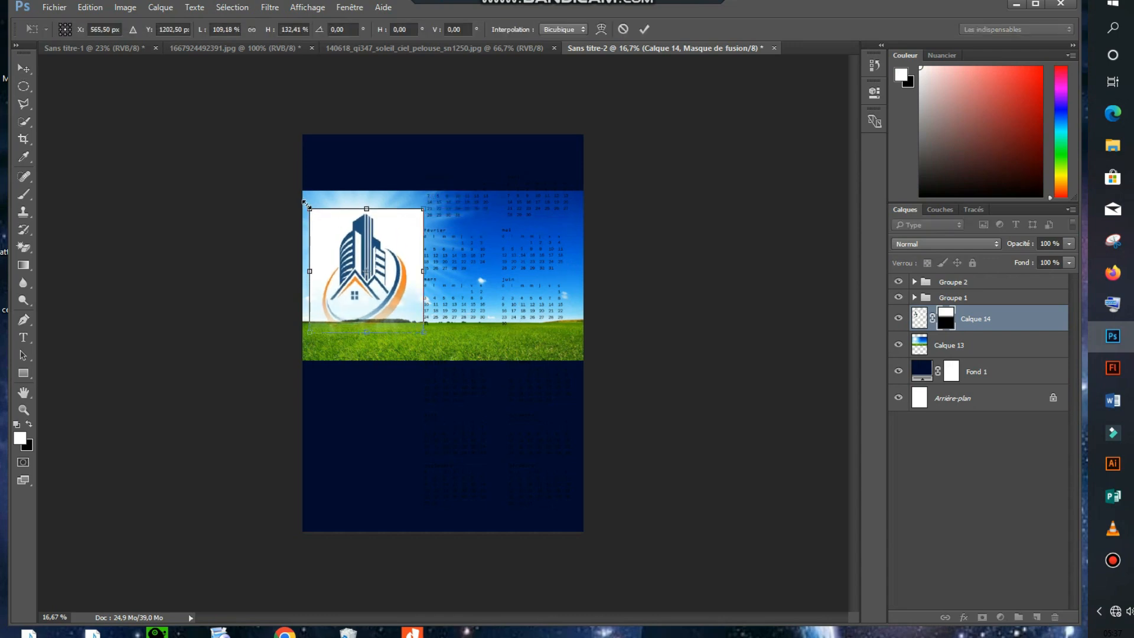
{"action": "left_click_drag", "start_coordinate": [310, 207], "coordinate": [302, 191]}
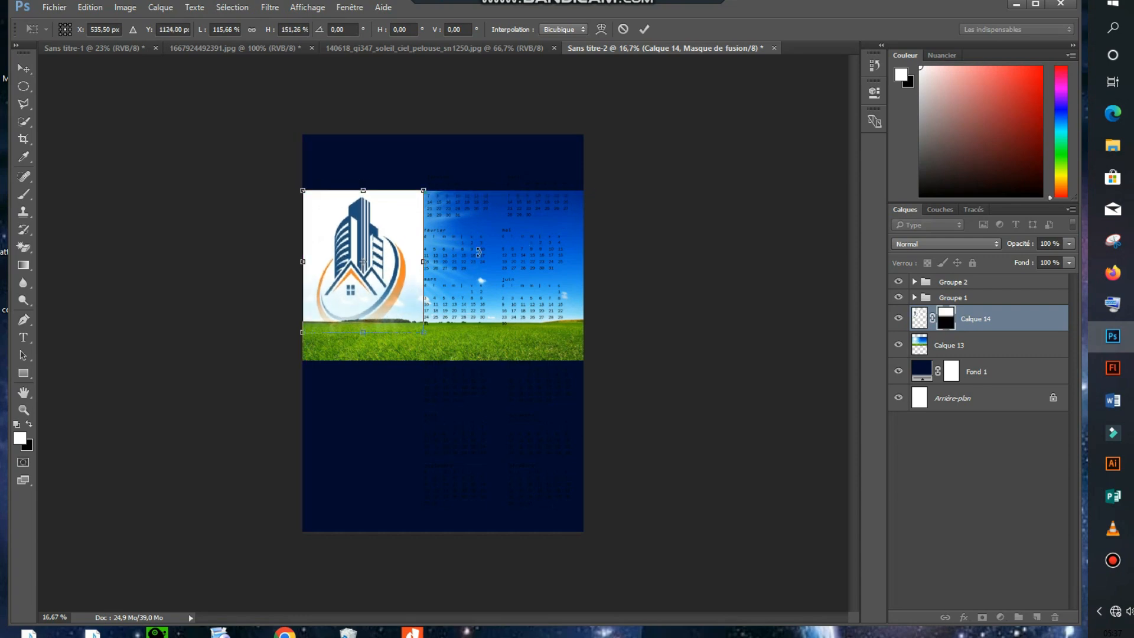
{"action": "left_click_drag", "start_coordinate": [423, 260], "coordinate": [427, 261]}
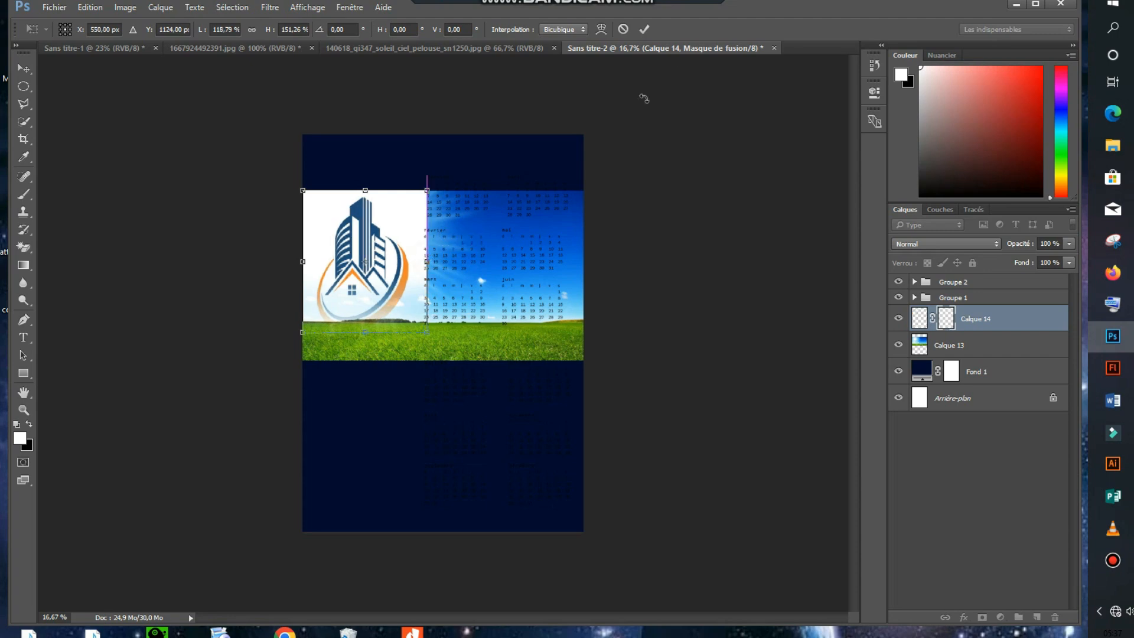
{"action": "left_click", "coordinate": [644, 28]}
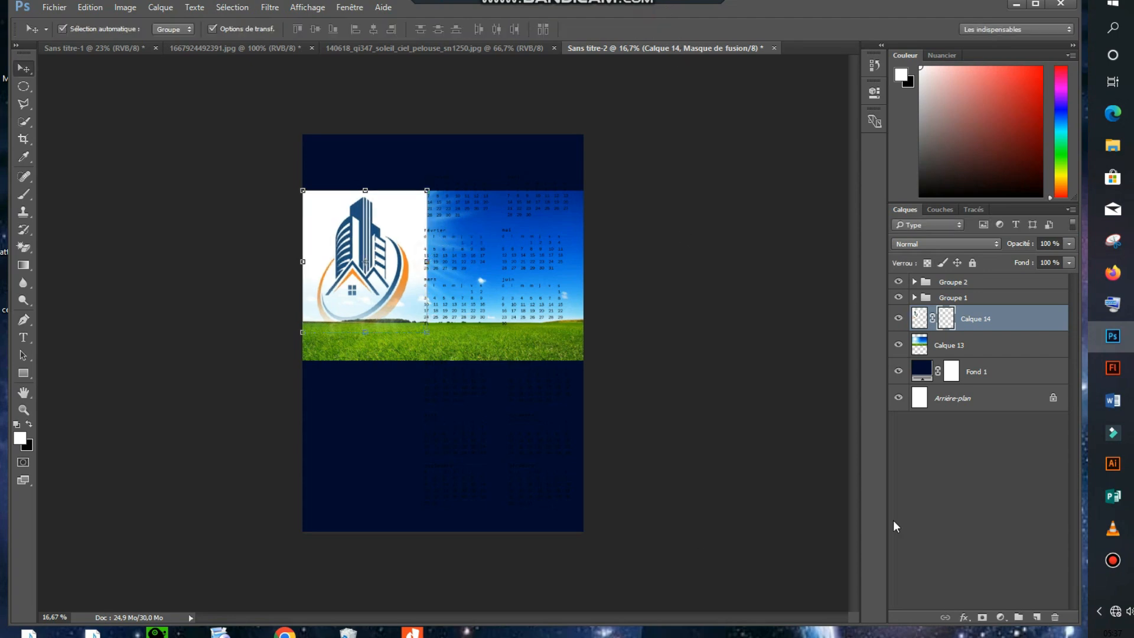
- Shift both calendar groups, Groupe 1 and Groupe 2, together to X 1817.50 px, close to the page's right edge
{"action": "left_click", "coordinate": [480, 263]}
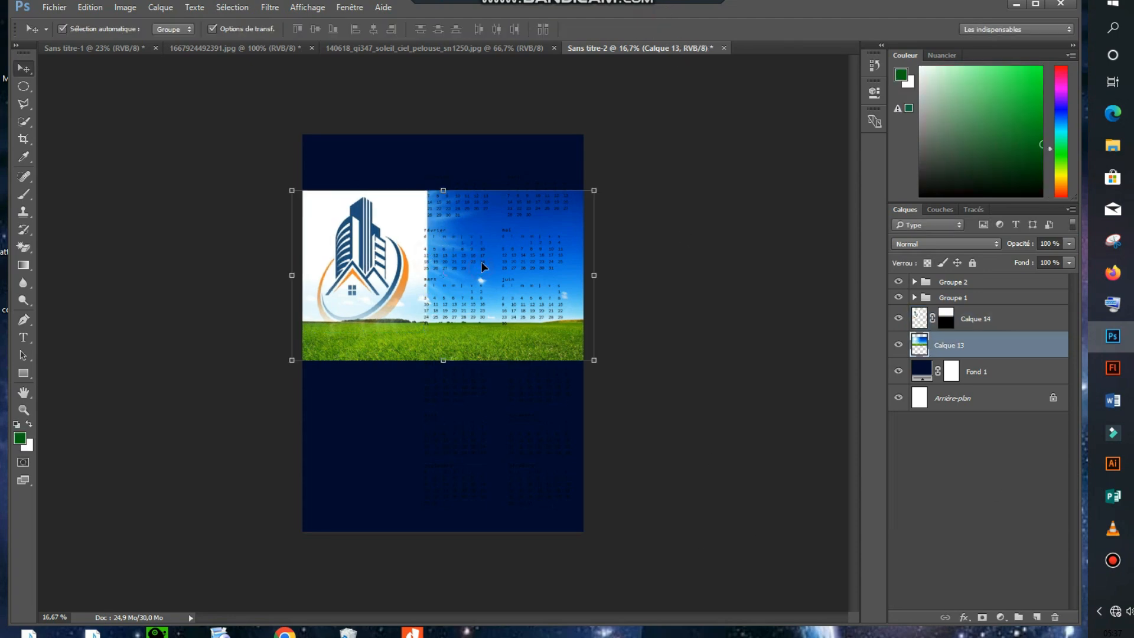
{"action": "left_click", "coordinate": [948, 284]}
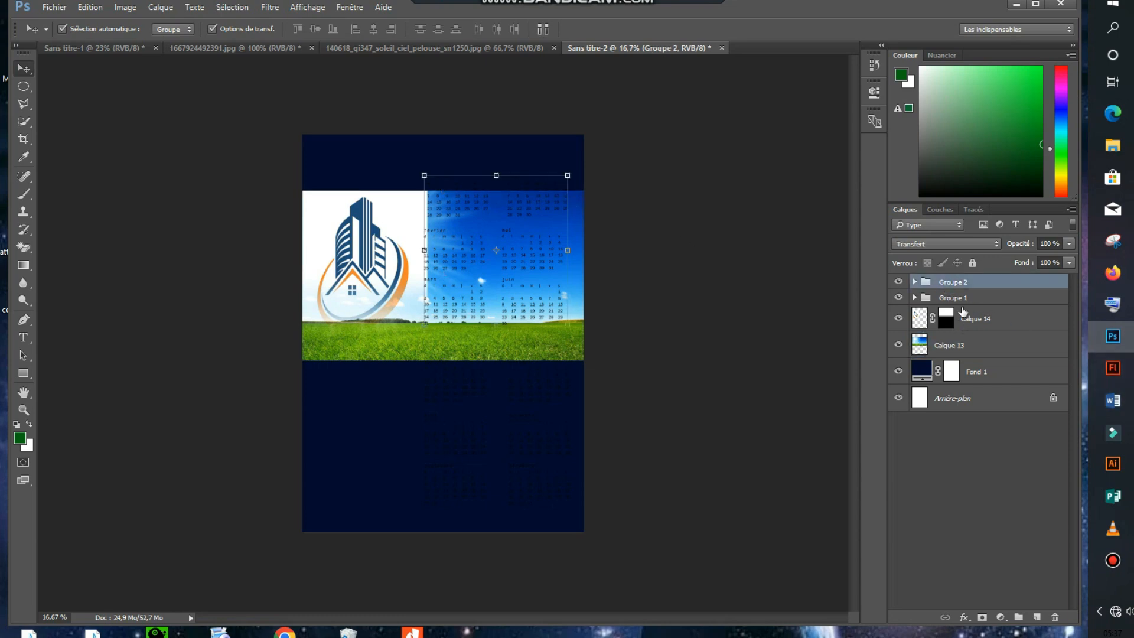
{"action": "left_click", "coordinate": [974, 300], "text": "shift"}
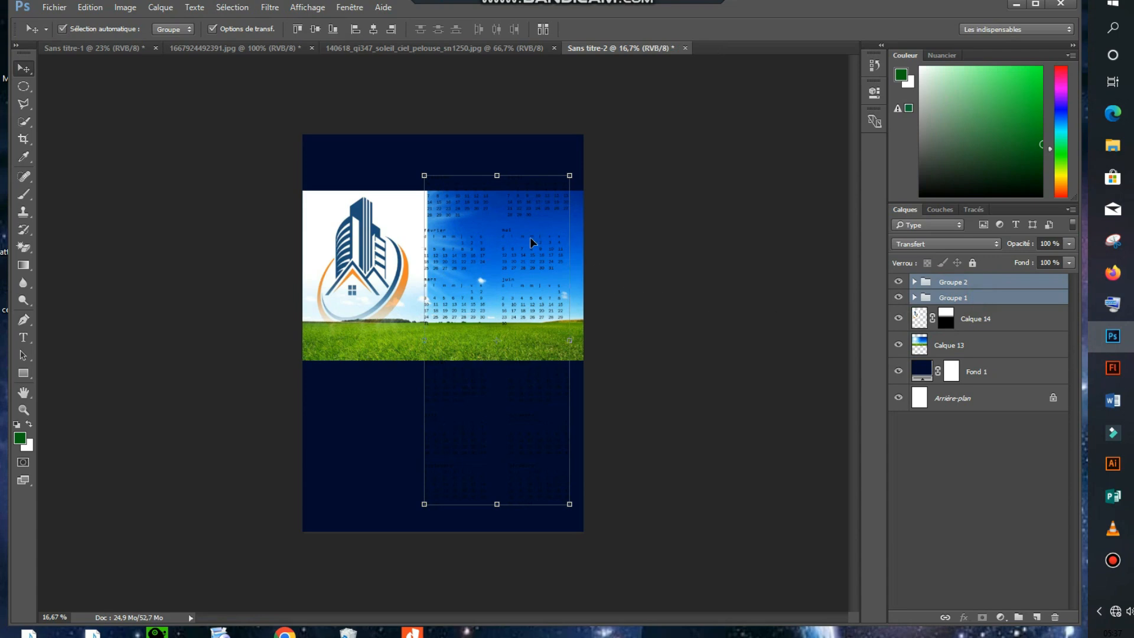
{"action": "key", "text": "ctrl+t"}
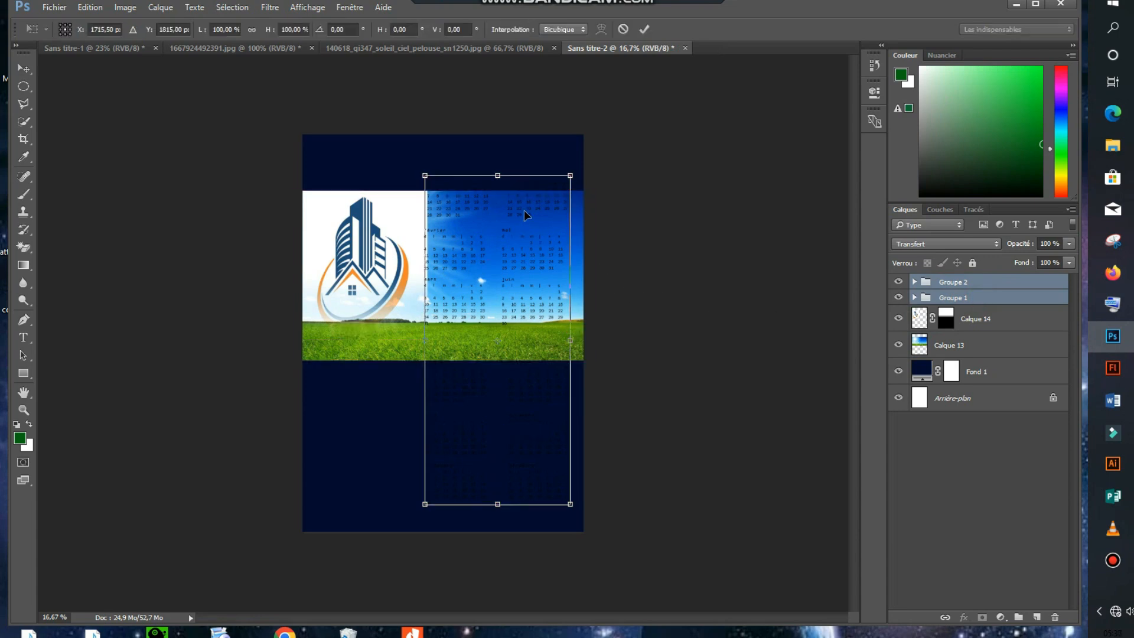
{"action": "key", "text": "Right"}
{"action": "key", "text": "Right"}
{"action": "key", "text": "Right"}
{"action": "key", "text": "Right"}
{"action": "key", "text": "Right"}
{"action": "key", "text": "Right"}
{"action": "key", "text": "Right"}
{"action": "key", "text": "Right"}
{"action": "key", "text": "Right"}
{"action": "key", "text": "Right"}
{"action": "key", "text": "Right"}
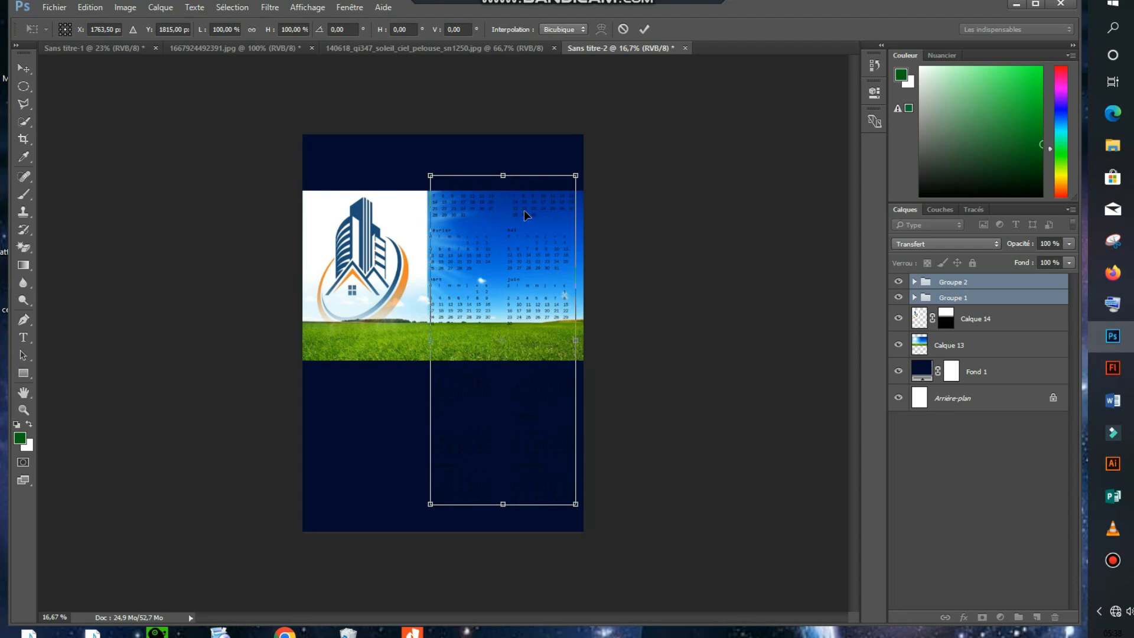
{"action": "key", "text": "Right"}
{"action": "key", "text": "Right"}
{"action": "key", "text": "Right"}
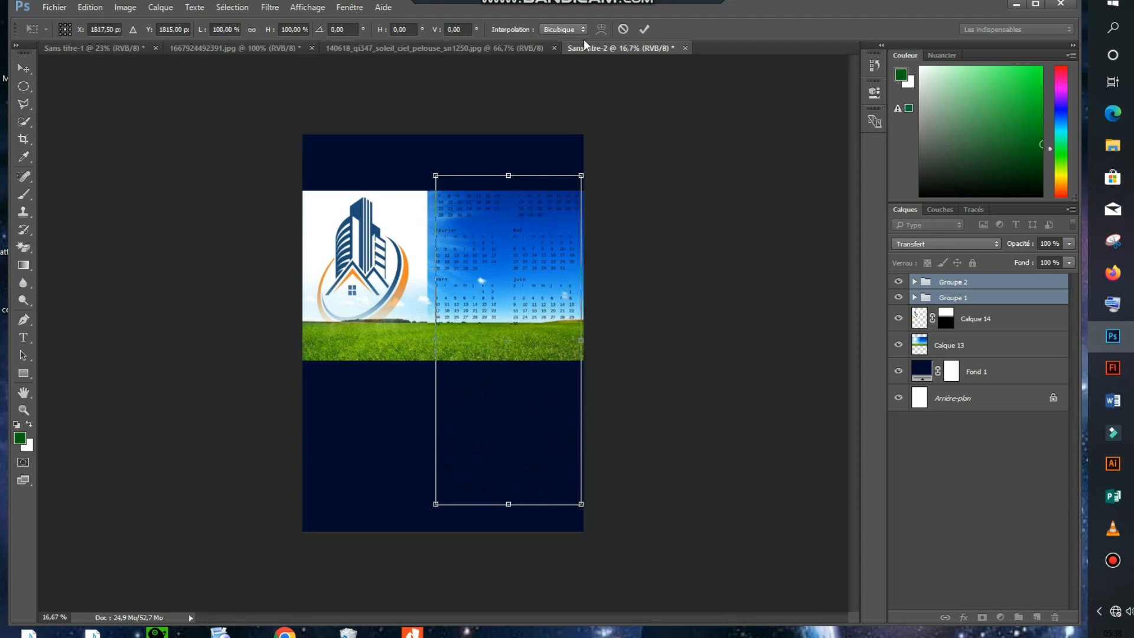
{"action": "left_click", "coordinate": [644, 29]}
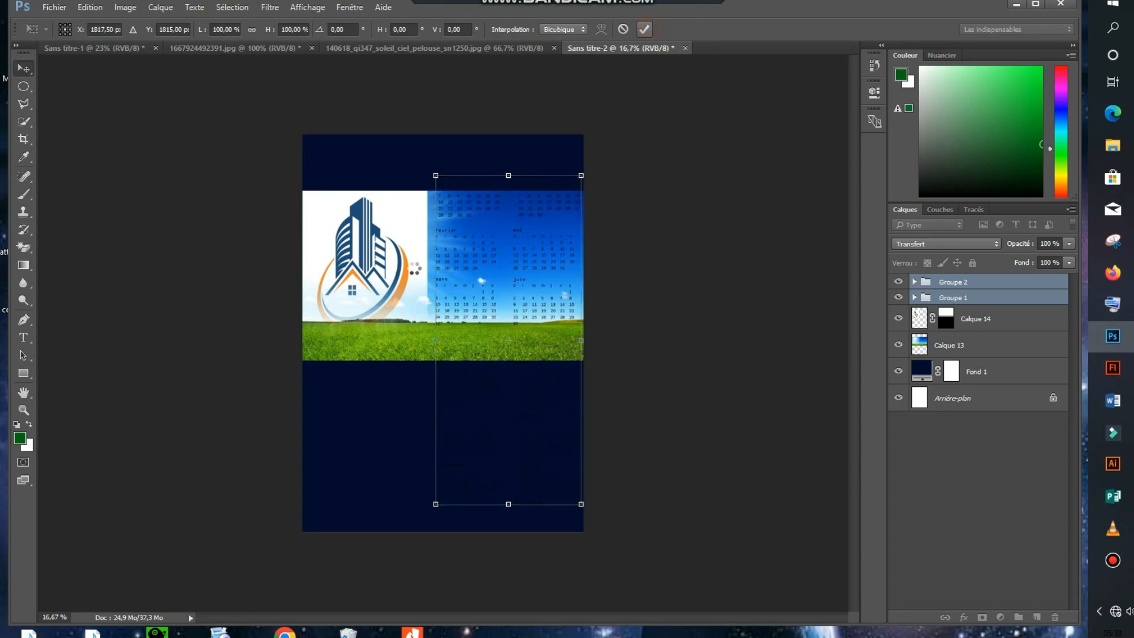
- Widen the logo layer to about 107% so it reaches the left edge of the calendar grids
{"action": "left_click", "coordinate": [348, 264]}
{"action": "left_click_drag", "start_coordinate": [428, 261], "coordinate": [436, 260]}
{"action": "left_click_drag", "start_coordinate": [369, 333], "coordinate": [369, 338]}
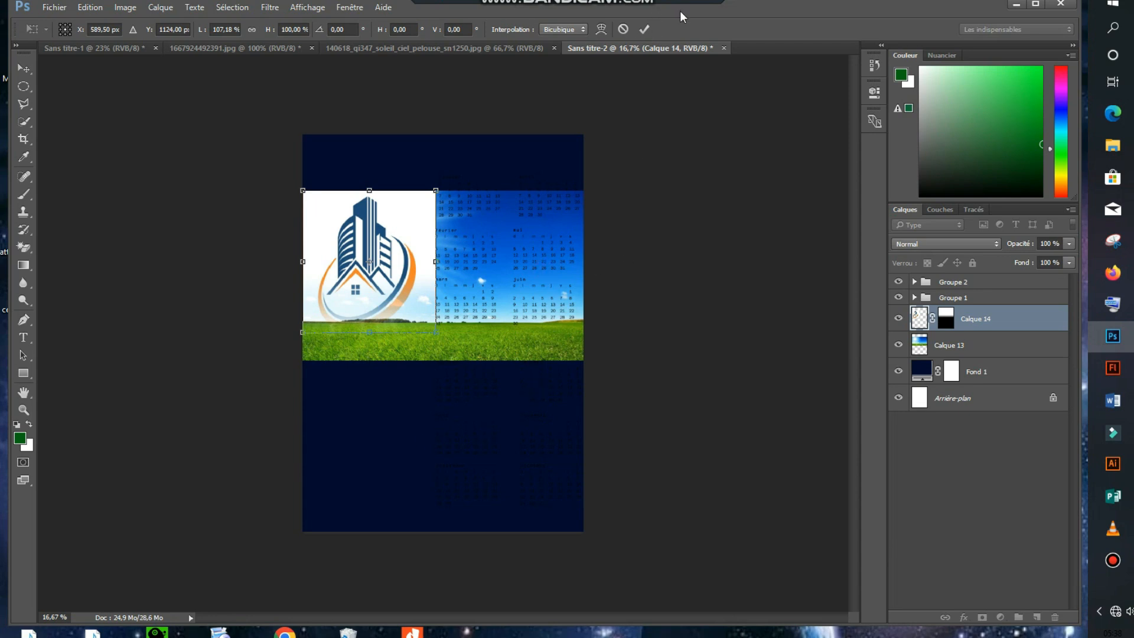
{"action": "left_click", "coordinate": [644, 30]}
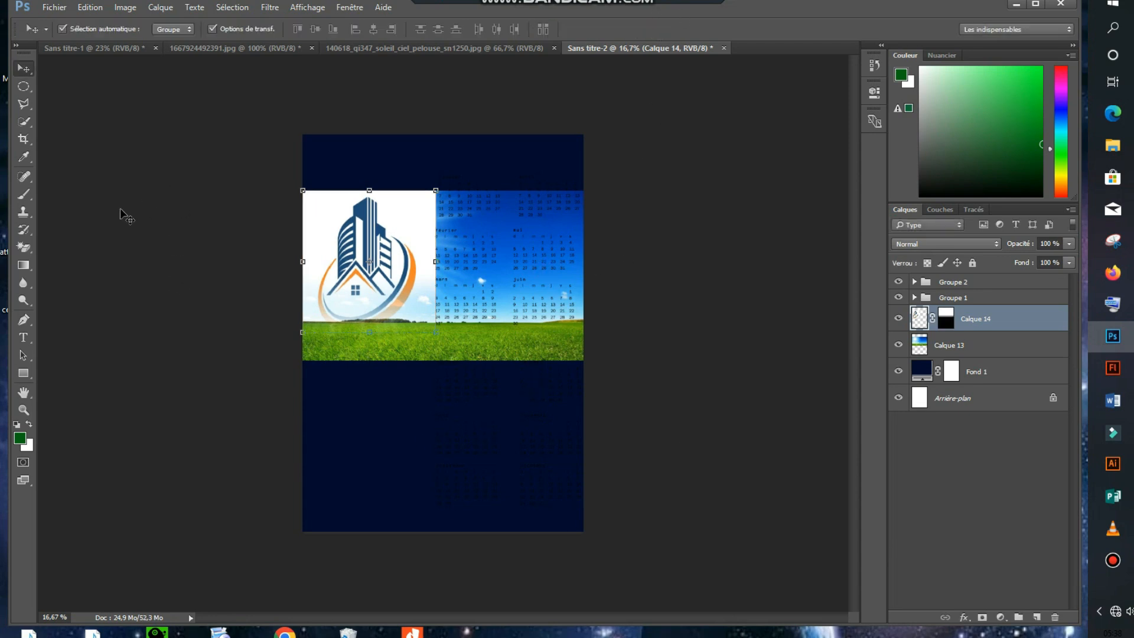
- Add the white 72 pt title text "NOM DE LA COMPAGNIE" in the navy band above the photo
{"action": "left_click", "coordinate": [24, 337]}
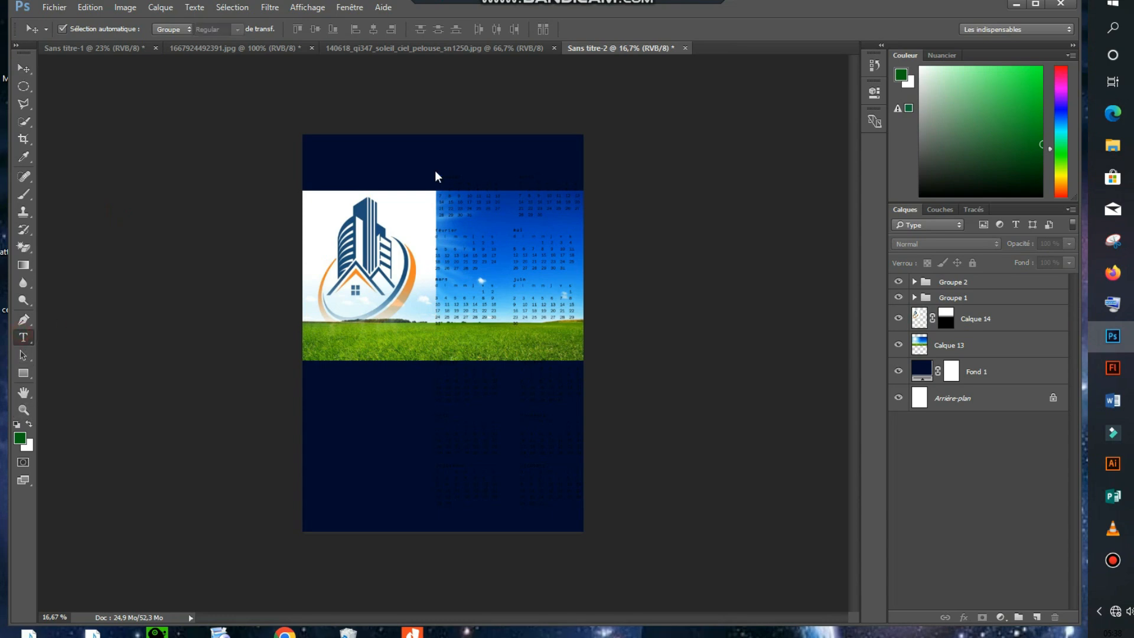
{"action": "left_click", "coordinate": [385, 162]}
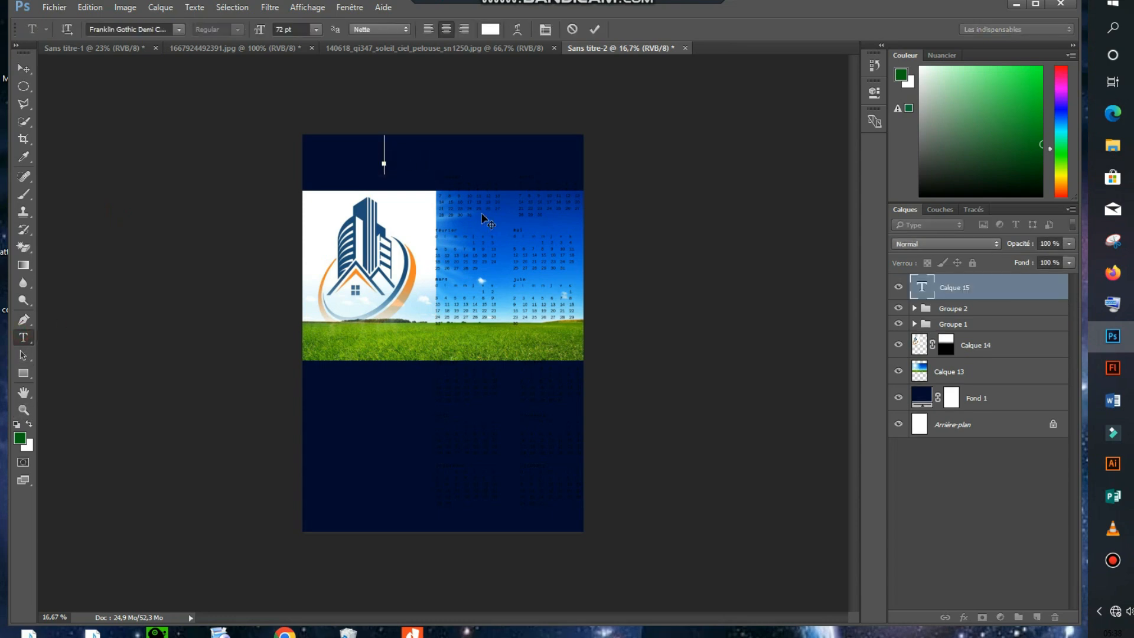
{"action": "type", "text": "no"}
{"action": "key", "text": "BackSpace"}
{"action": "key", "text": "BackSpace"}
{"action": "type", "text": "NOM DE LA"}
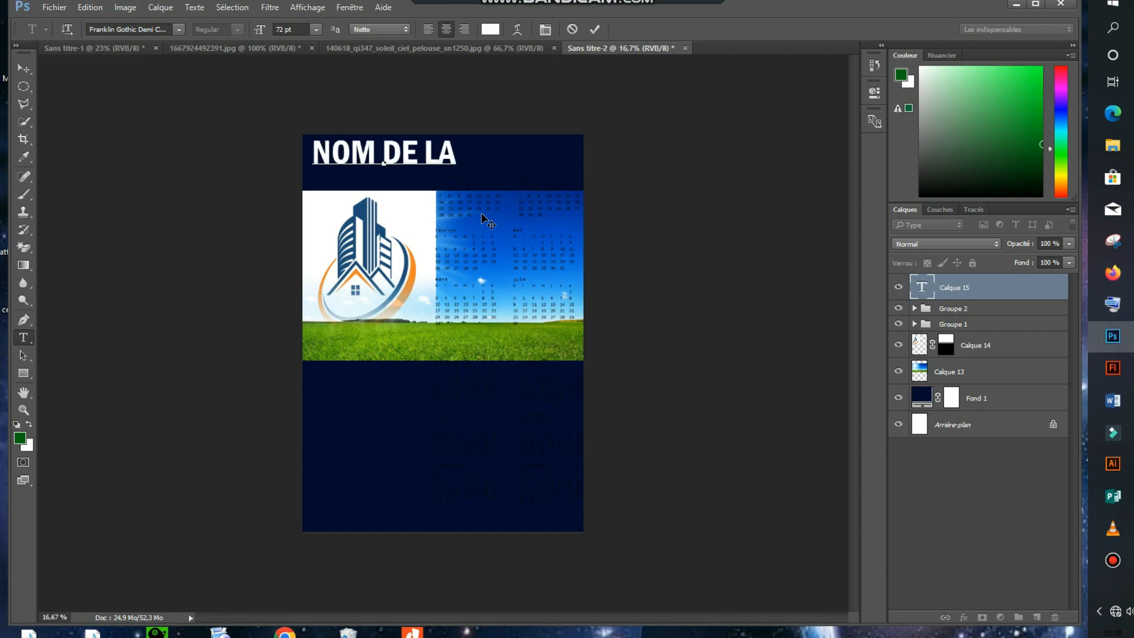
{"action": "type", "text": " COMP"}
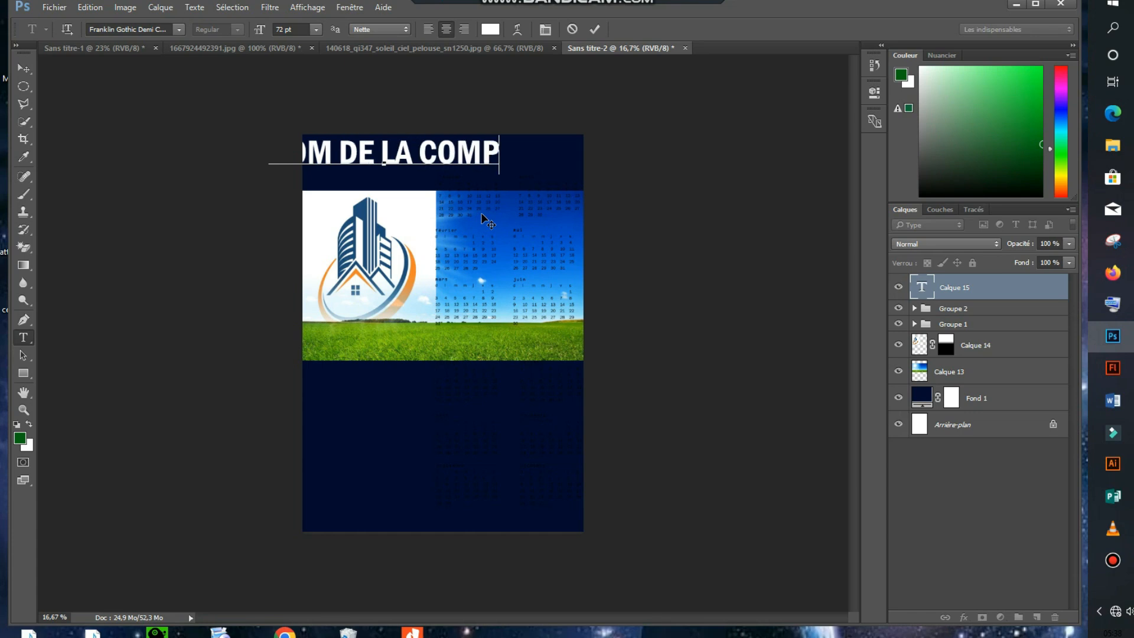
{"action": "type", "text": "AGNIE"}
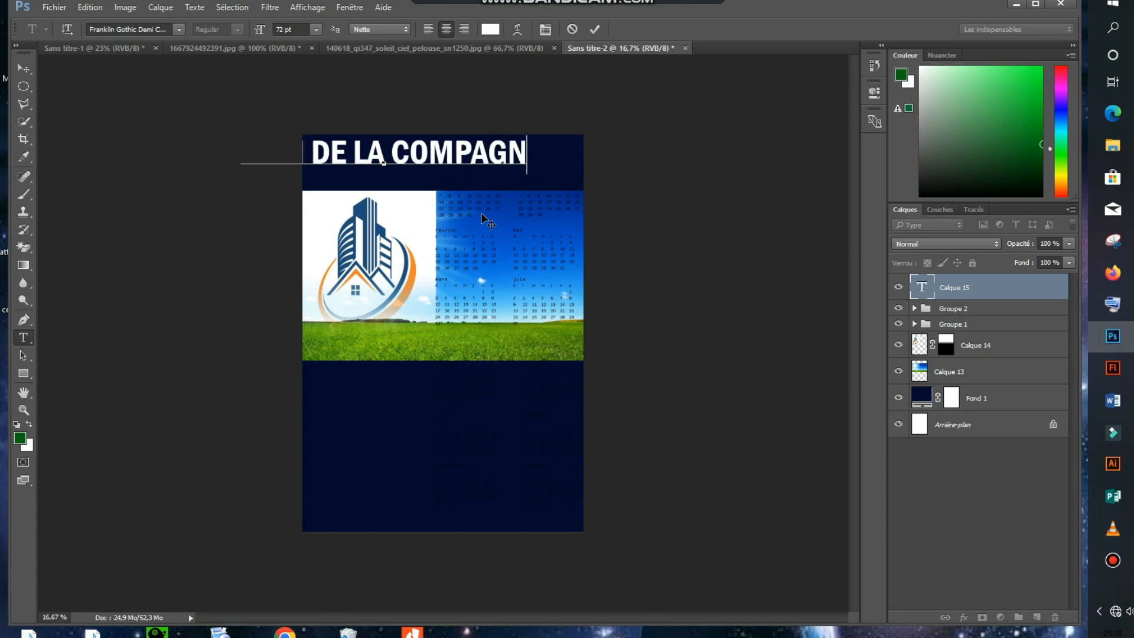
{"action": "left_click", "coordinate": [24, 68]}
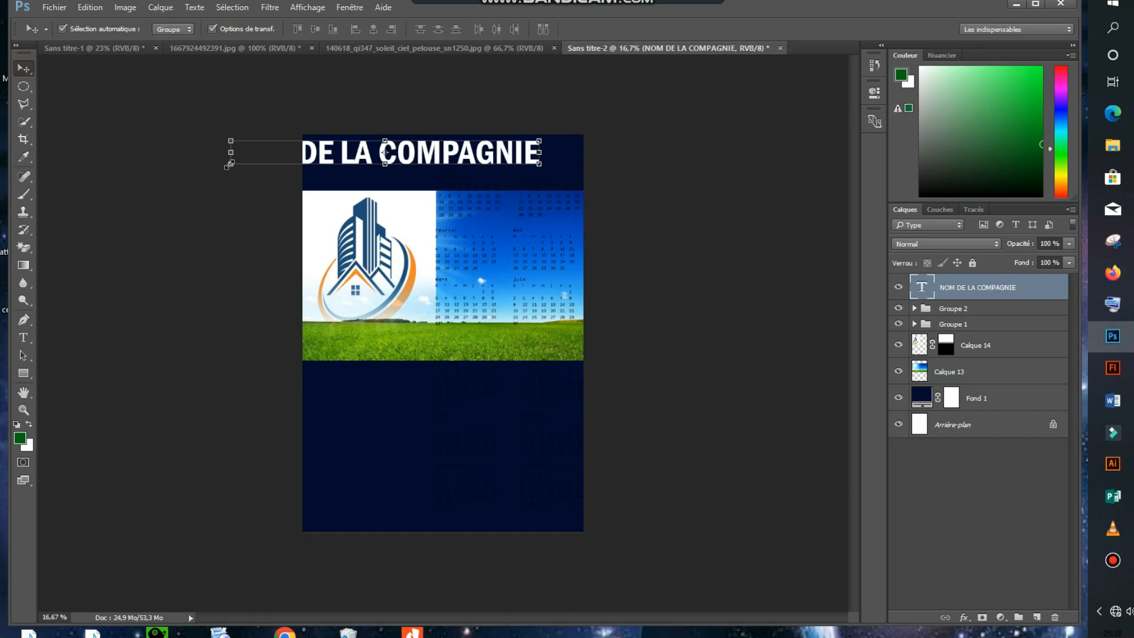
- Scale the company title to about 81.5% and center it across the navy band above the photo
{"action": "left_click", "coordinate": [229, 165]}
{"action": "left_click_drag", "start_coordinate": [244, 152], "coordinate": [298, 143]}
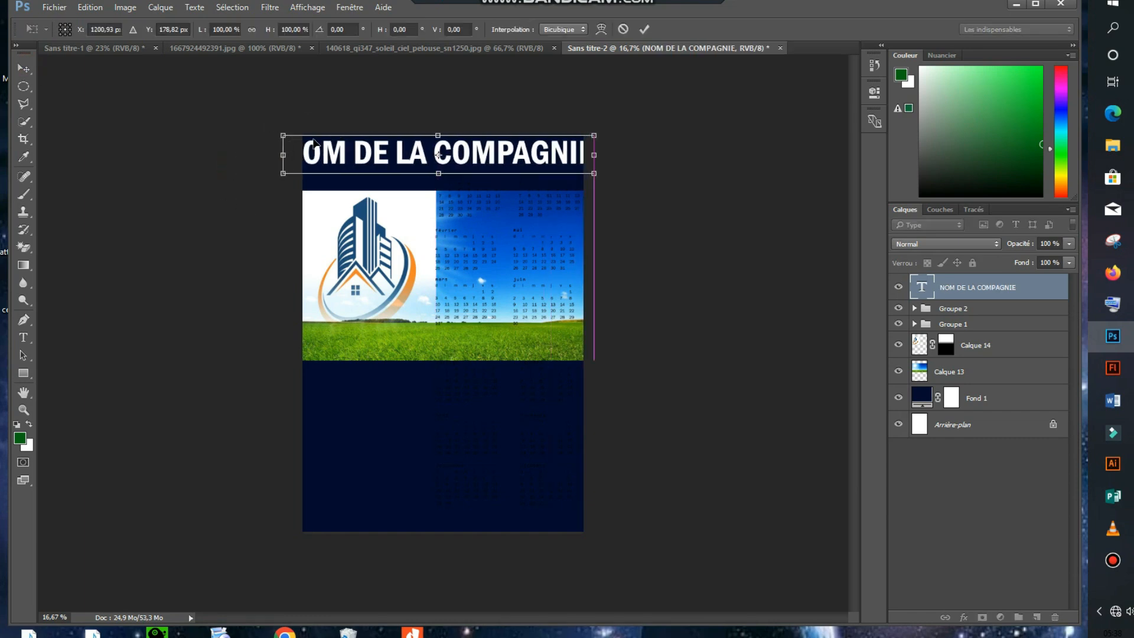
{"action": "left_click_drag", "start_coordinate": [595, 135], "coordinate": [540, 172]}
{"action": "left_click_drag", "start_coordinate": [411, 157], "coordinate": [435, 158]}
{"action": "left_click_drag", "start_coordinate": [533, 159], "coordinate": [538, 160]}
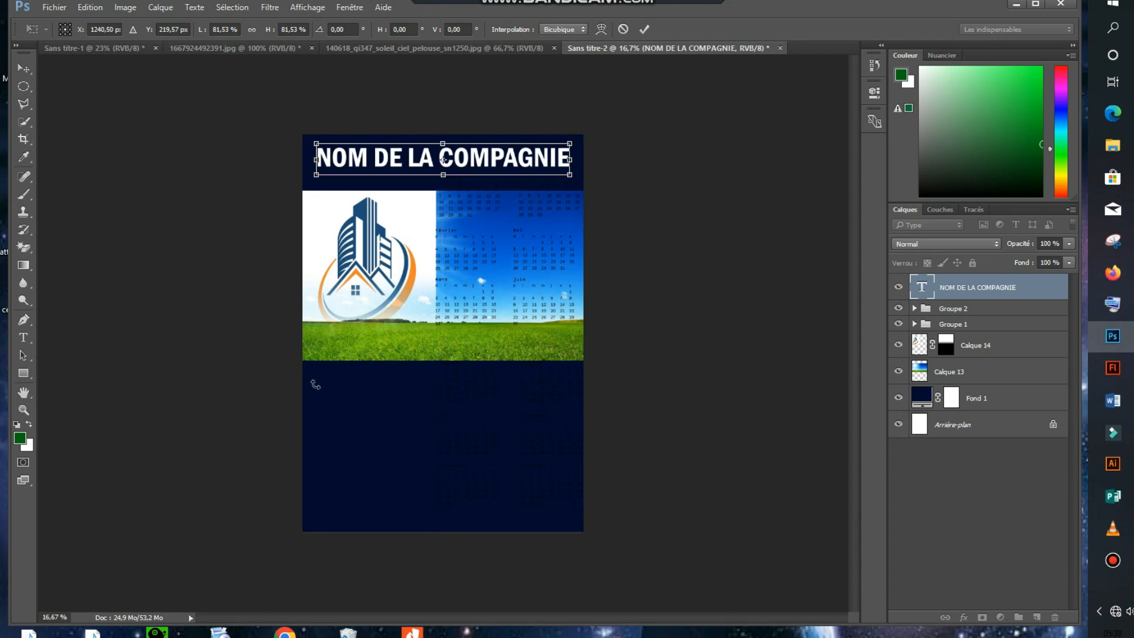
{"action": "left_click", "coordinate": [646, 28]}
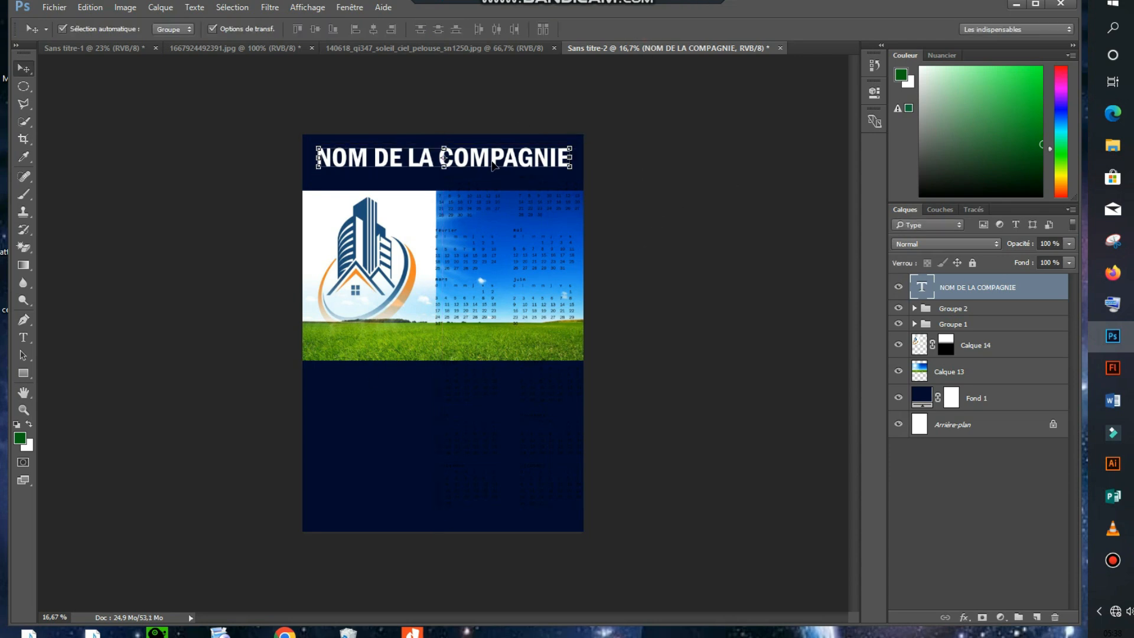
- Recolor the whole company title with the orange ed8b2a sampled from the logo's ring
{"action": "left_click", "coordinate": [23, 337]}
{"action": "left_click", "coordinate": [346, 155]}
{"action": "left_click_drag", "start_coordinate": [317, 156], "coordinate": [698, 159]}
{"action": "left_click", "coordinate": [493, 30]}
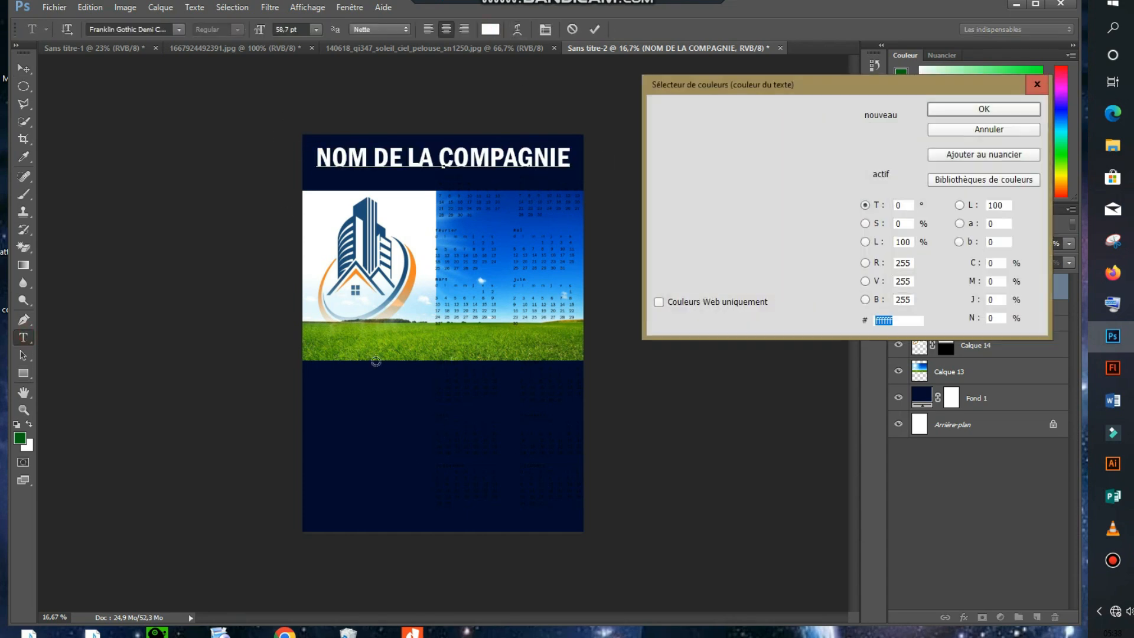
{"action": "left_click", "coordinate": [410, 279]}
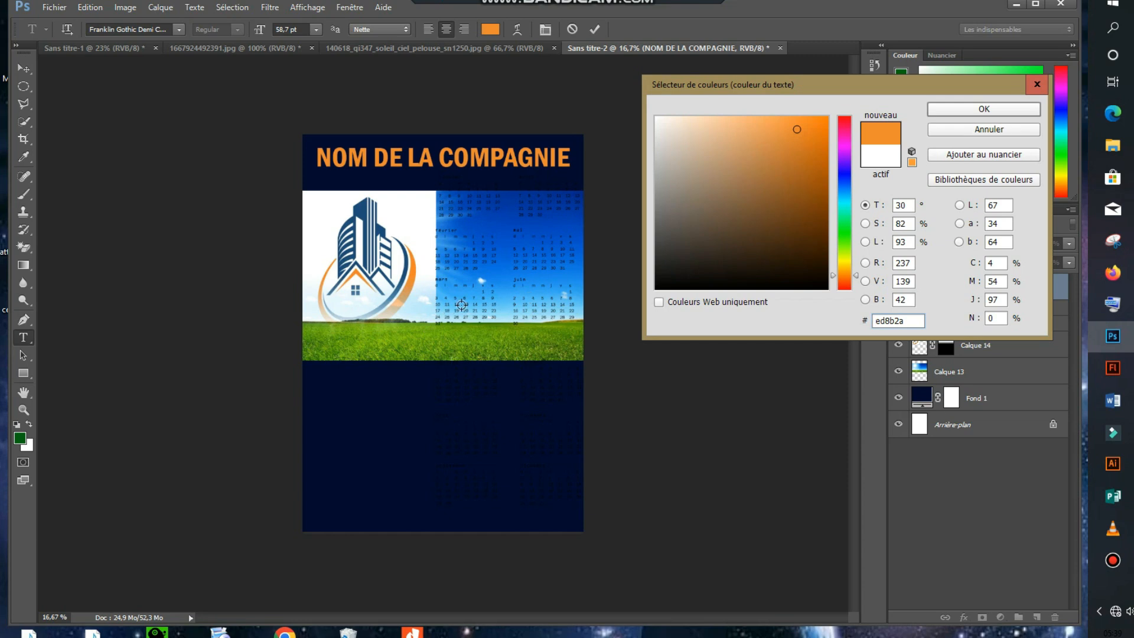
{"action": "left_click", "coordinate": [985, 110]}
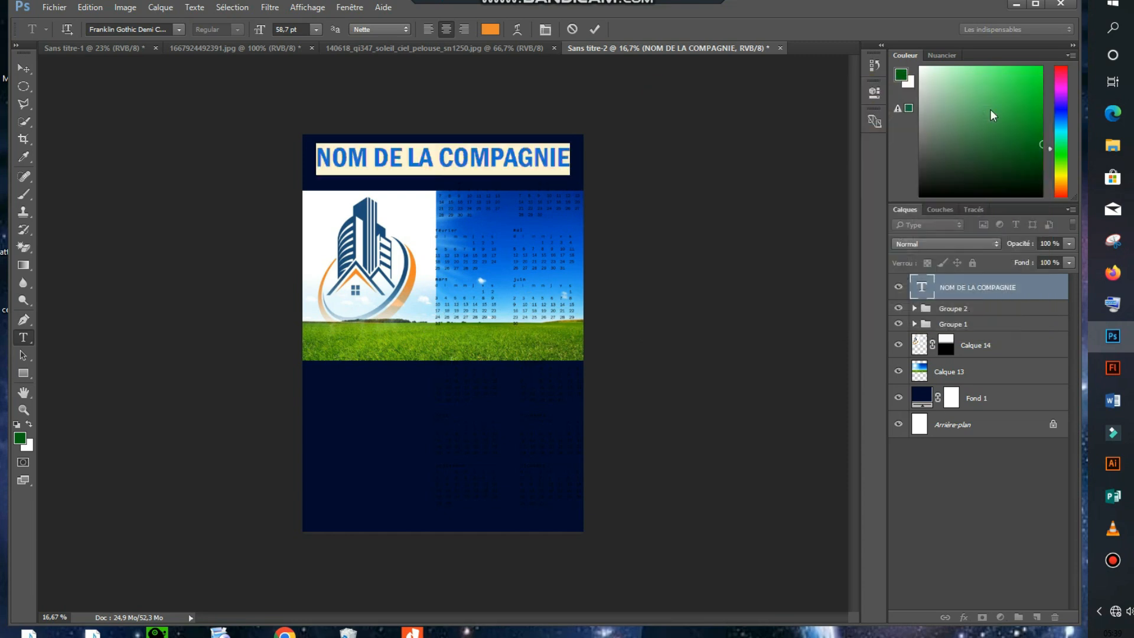
{"action": "left_click", "coordinate": [30, 69]}
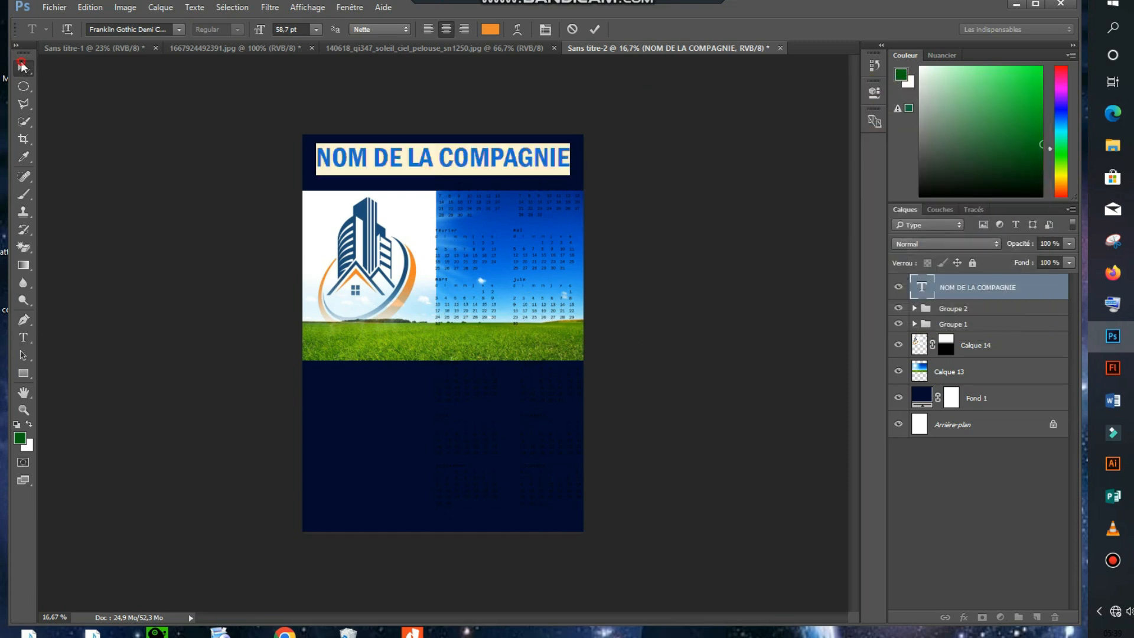
{"action": "left_click", "coordinate": [689, 256]}
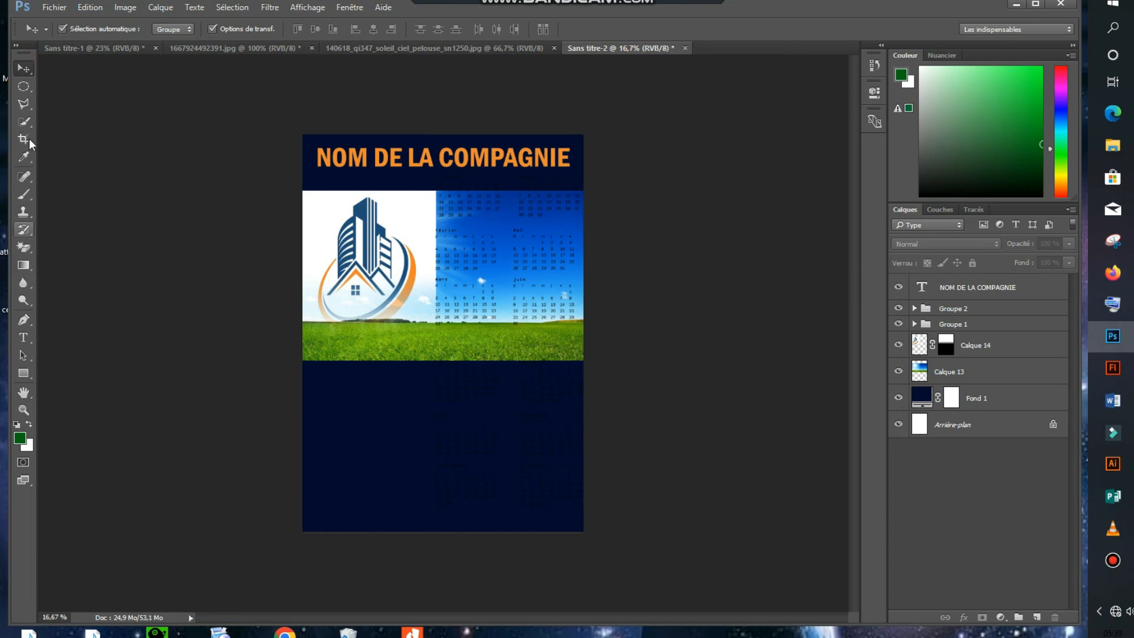
- Outline a wide, flat diamond selection with the Polygonal Lasso in the navy area below the photo
{"action": "left_click", "coordinate": [24, 105]}
{"action": "left_click", "coordinate": [321, 440]}
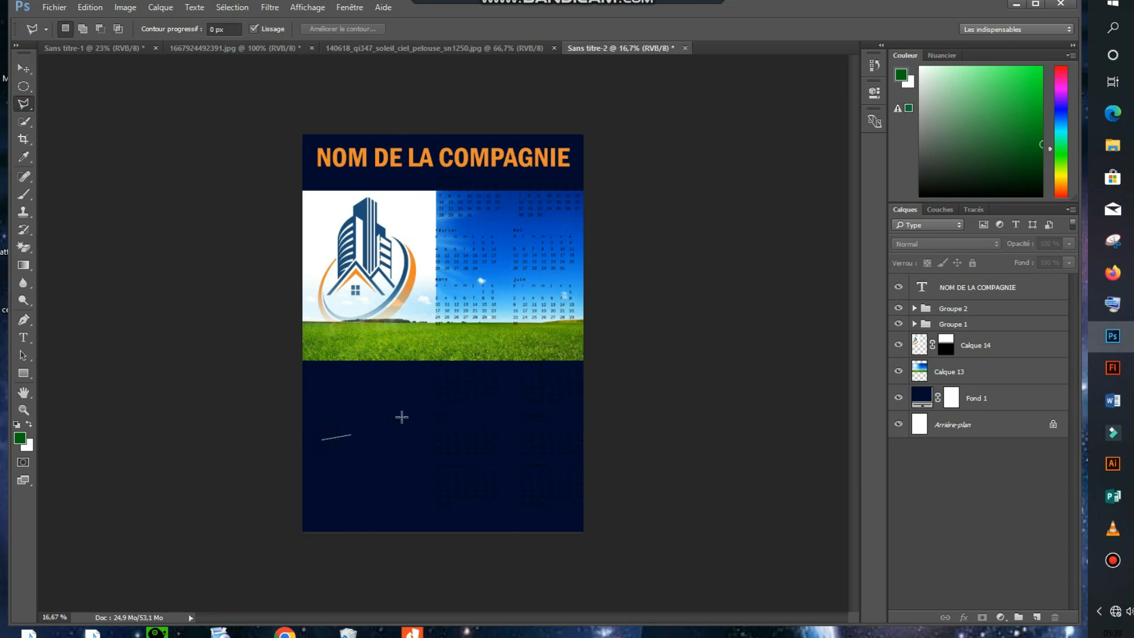
{"action": "left_click", "coordinate": [449, 410]}
{"action": "left_click", "coordinate": [570, 445]}
{"action": "left_click", "coordinate": [449, 472]}
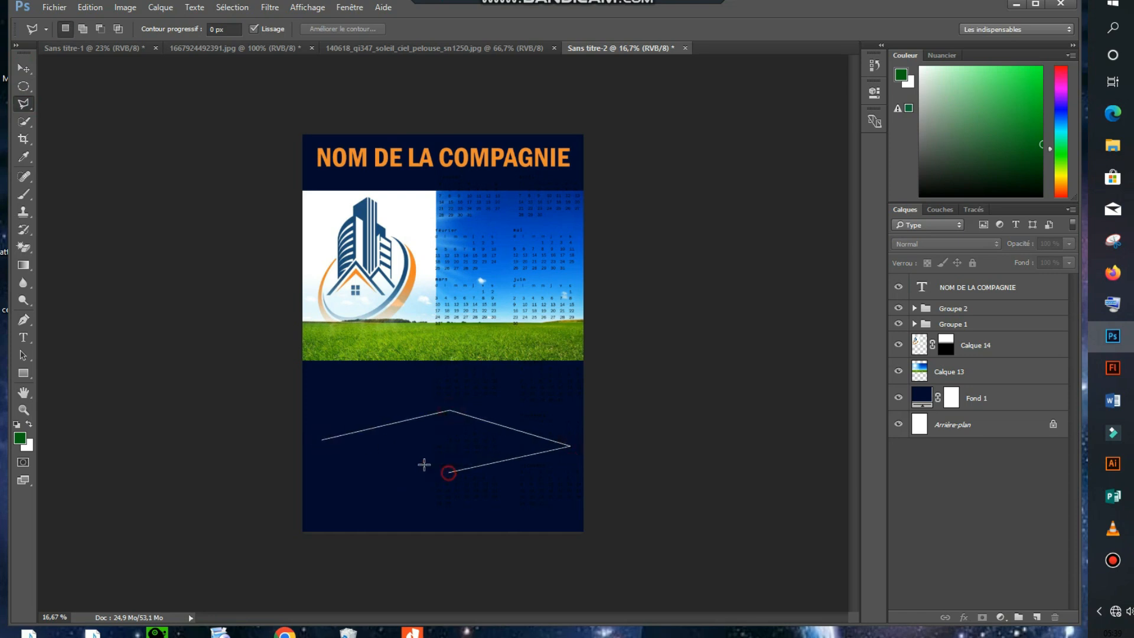
{"action": "left_click", "coordinate": [322, 440]}
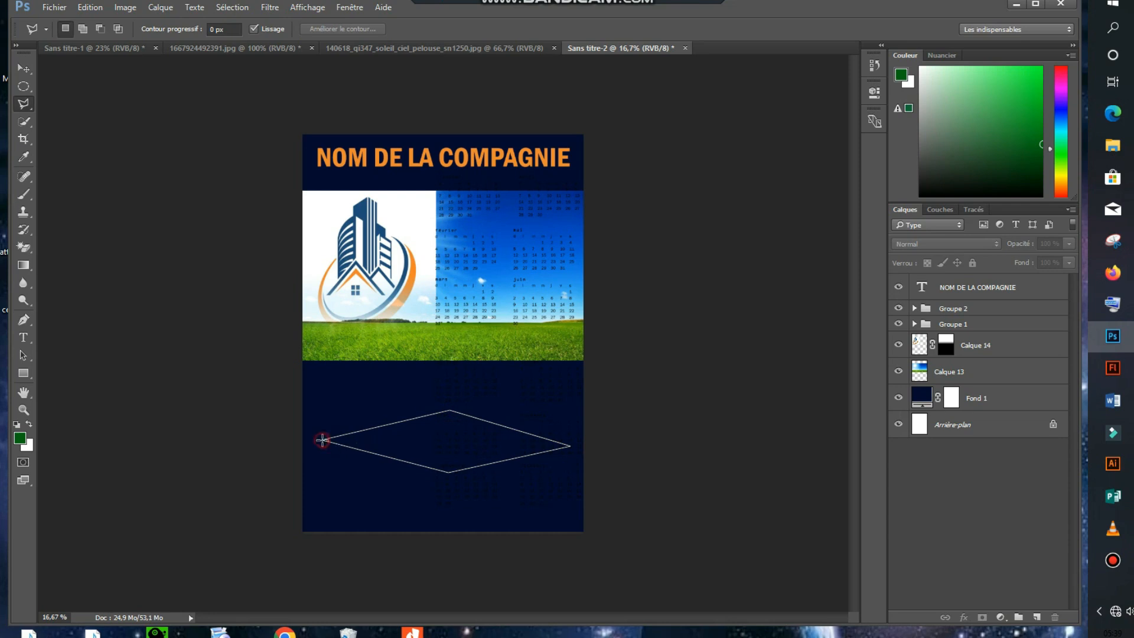
- Fill the diamond selection with a white (ffffff) solid color layer
{"action": "left_click", "coordinate": [1001, 617]}
{"action": "left_click", "coordinate": [962, 329]}
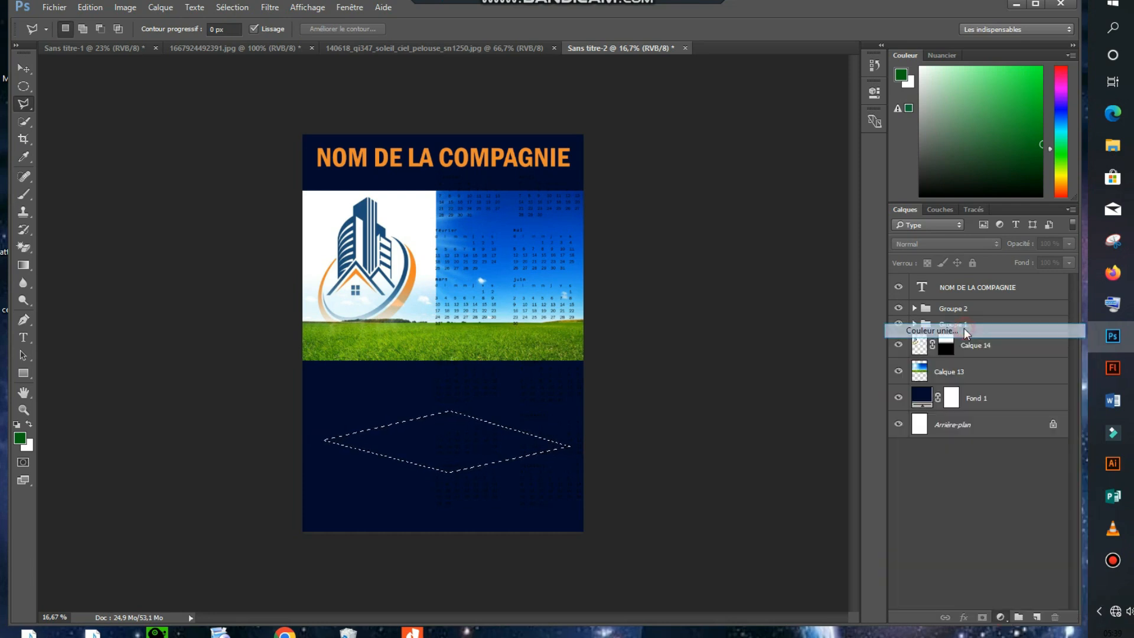
{"action": "left_click_drag", "start_coordinate": [665, 146], "coordinate": [632, 76]}
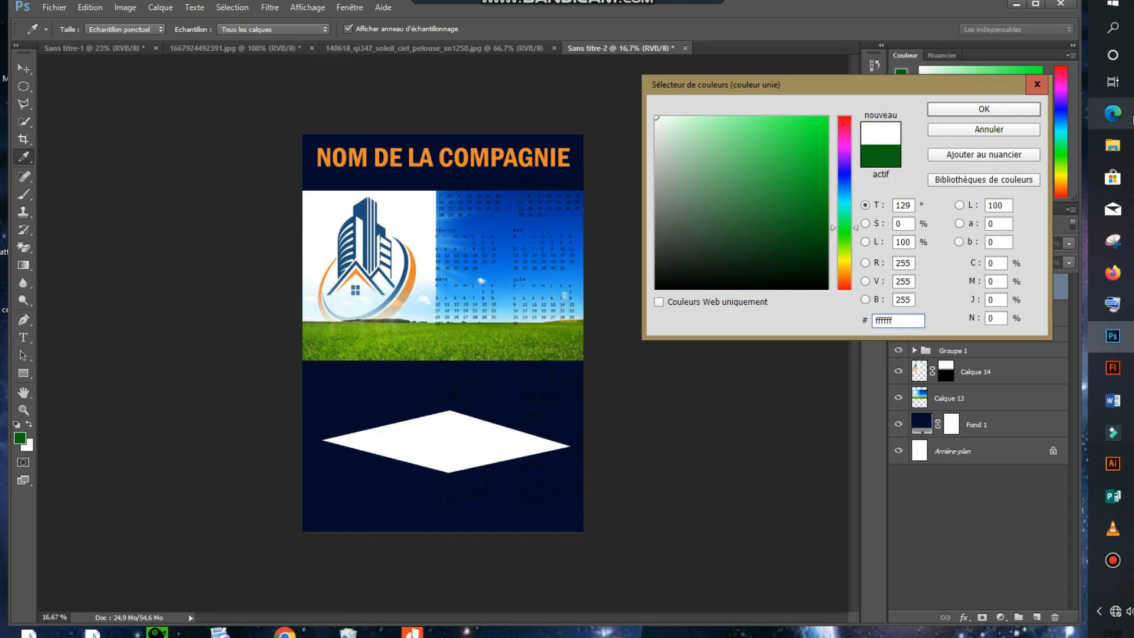
{"action": "left_click", "coordinate": [1012, 111]}
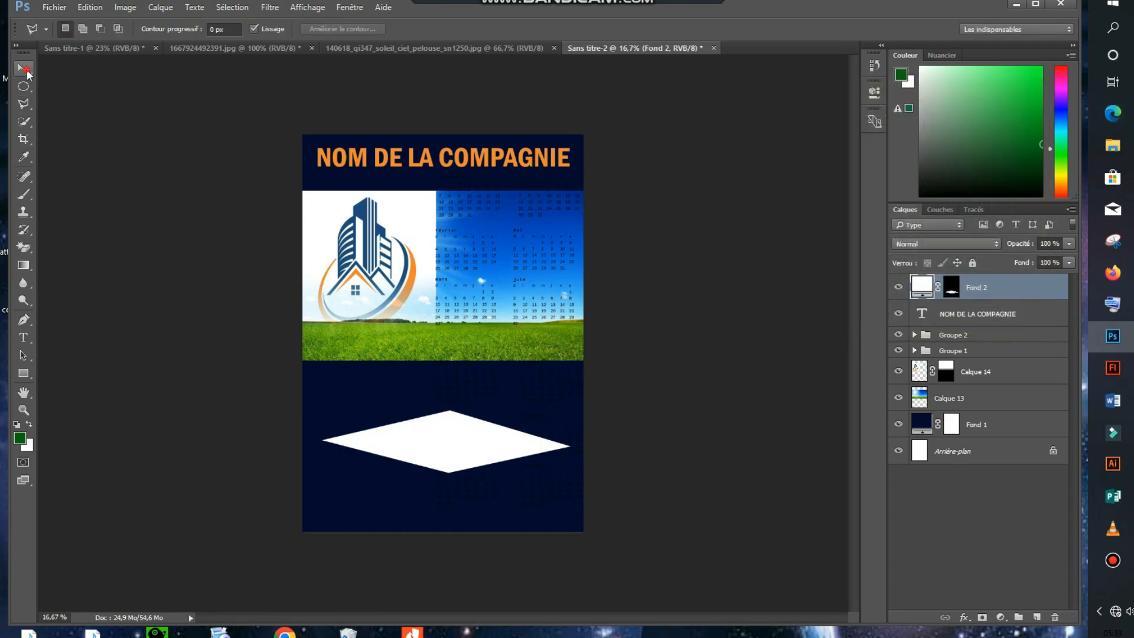
- Move the white diamond beneath the company title and flatten it to about 5.6% height as a tapered underline
{"action": "left_click", "coordinate": [25, 69]}
{"action": "left_click_drag", "start_coordinate": [442, 471], "coordinate": [463, 180]}
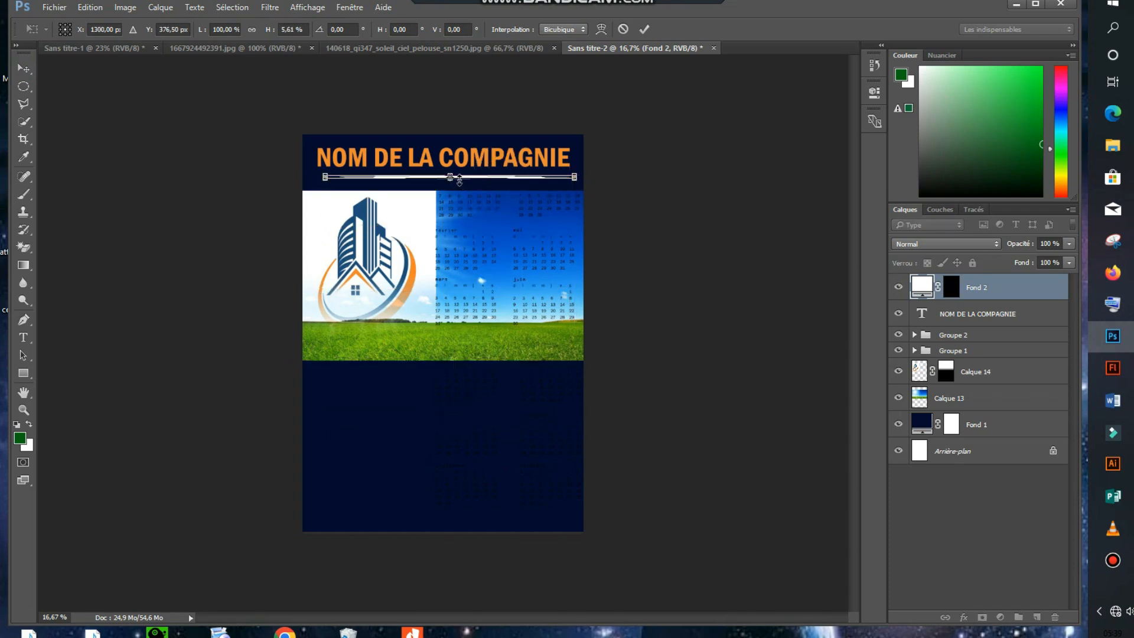
{"action": "left_click", "coordinate": [644, 29]}
{"action": "left_click", "coordinate": [160, 157]}
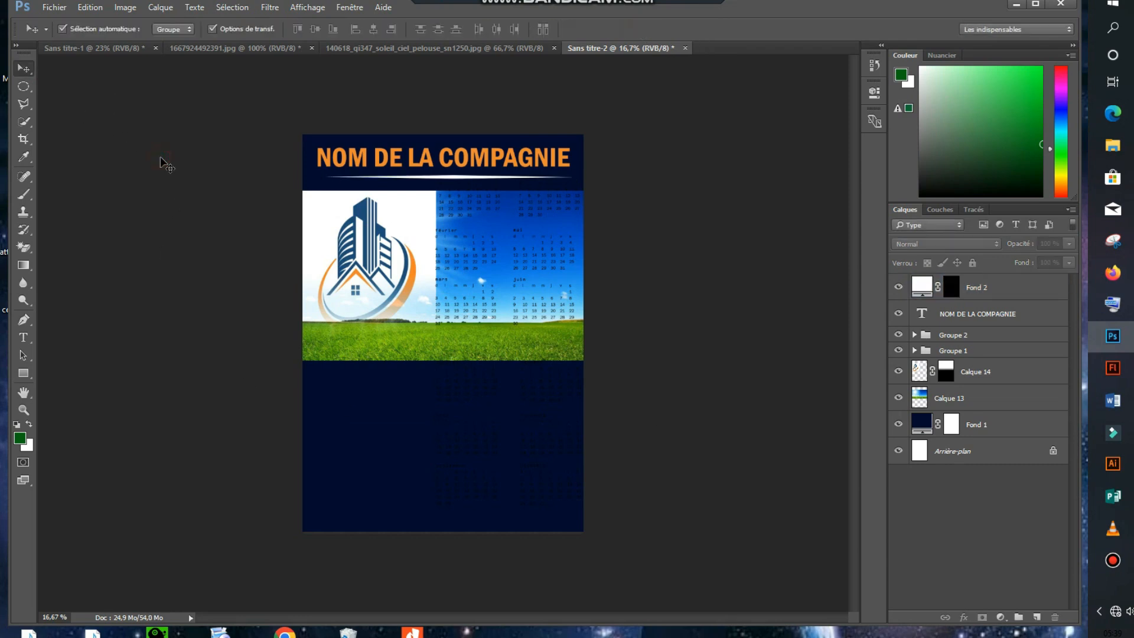
{"action": "left_click", "coordinate": [463, 179]}
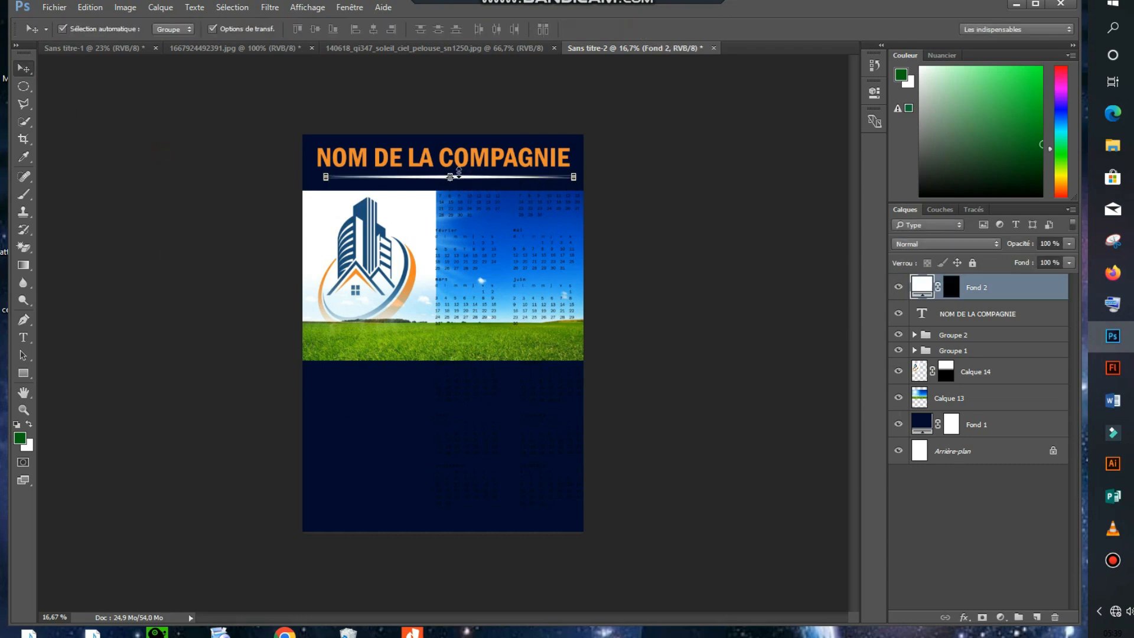
{"action": "left_click", "coordinate": [452, 175]}
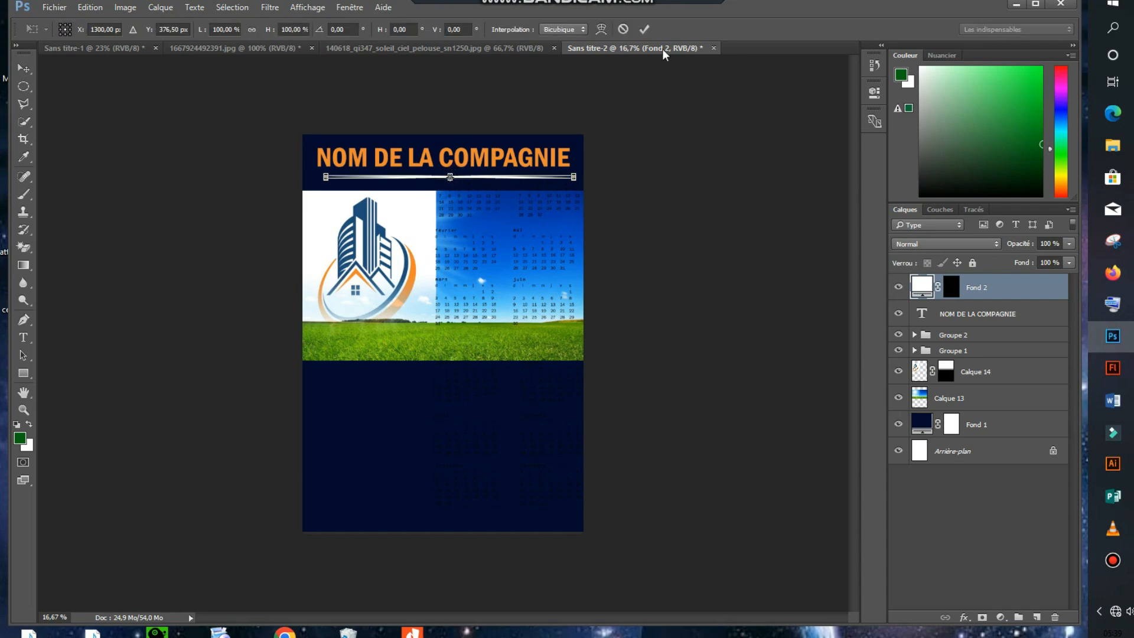
{"action": "left_click", "coordinate": [643, 29]}
{"action": "left_click", "coordinate": [635, 239]}
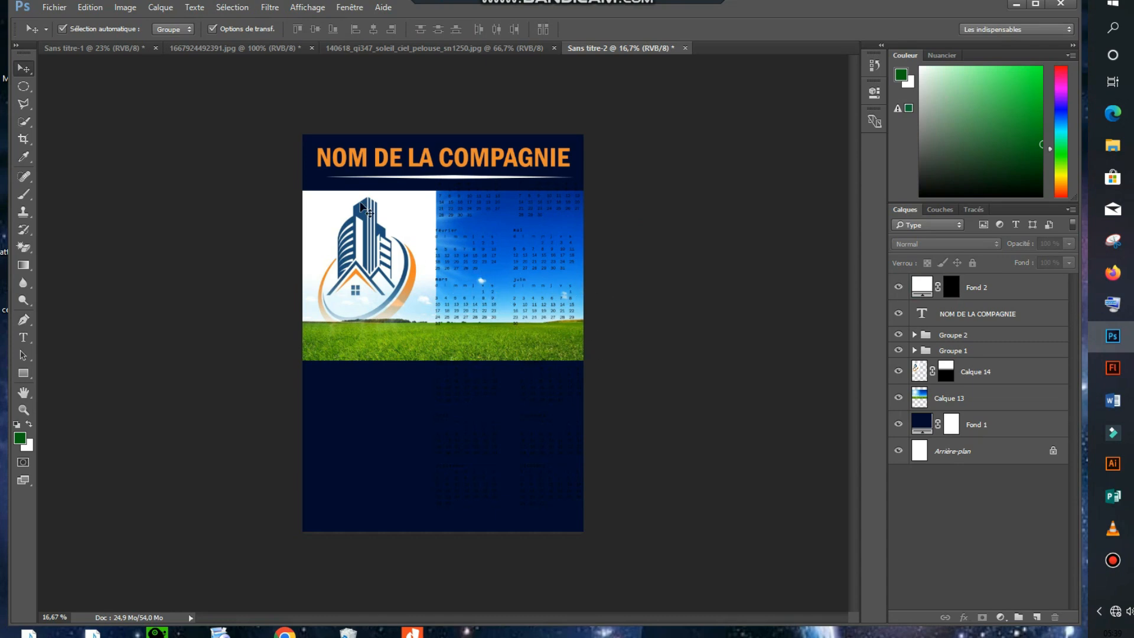
- Add a layer mask to the sky photo and fade its upper part into the navy background with a linear gradient
{"action": "left_click", "coordinate": [115, 51]}
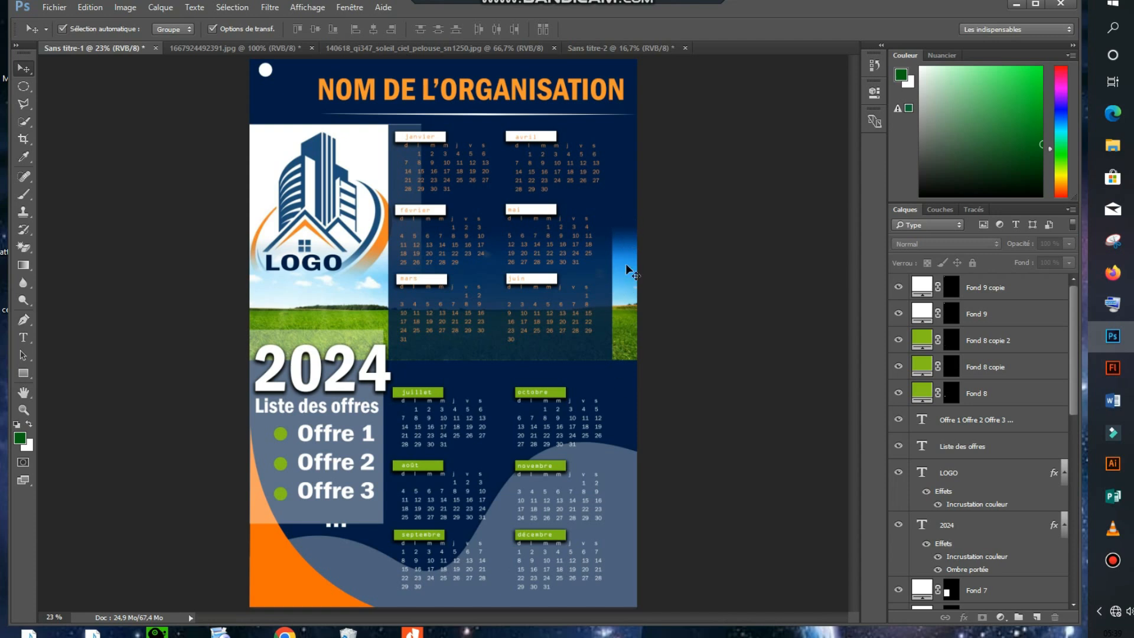
{"action": "left_click", "coordinate": [629, 48]}
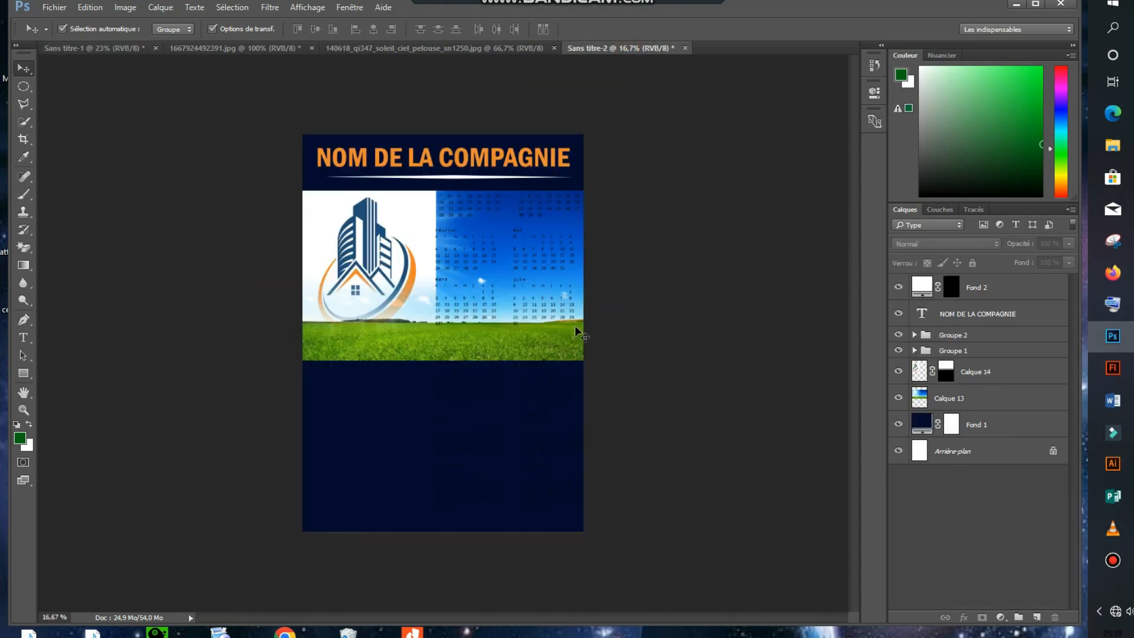
{"action": "left_click", "coordinate": [419, 355]}
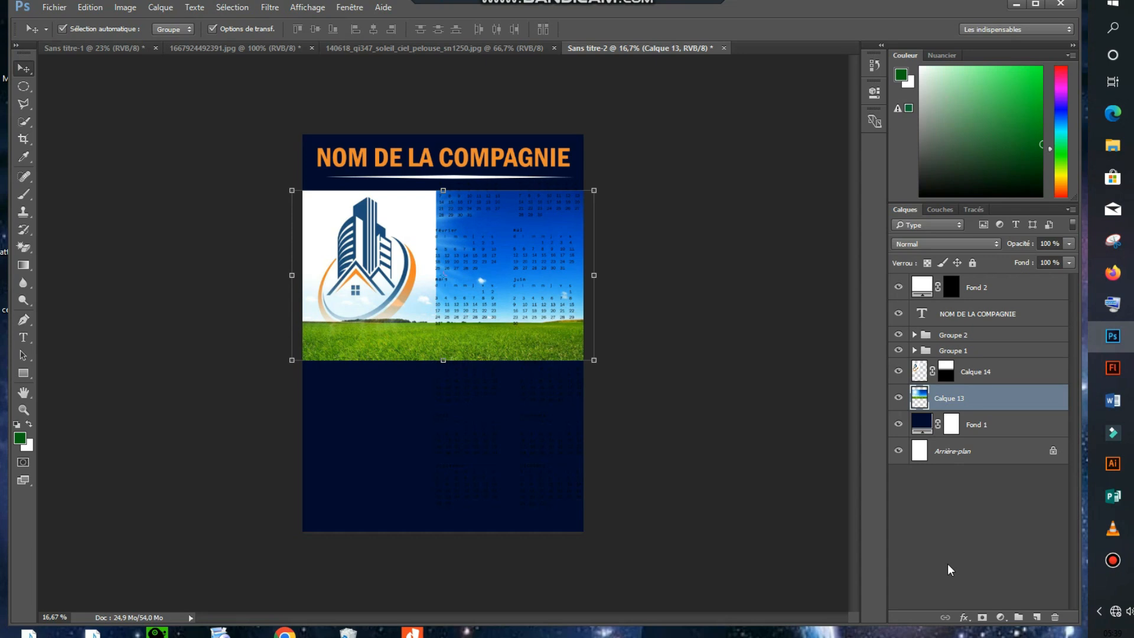
{"action": "left_click", "coordinate": [982, 616]}
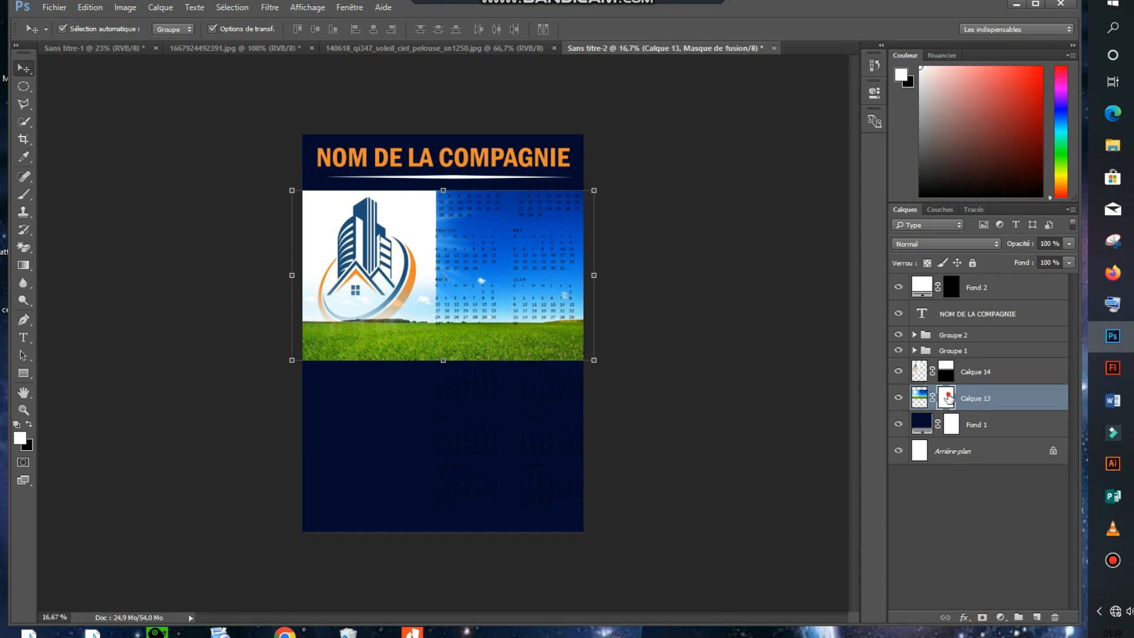
{"action": "left_click", "coordinate": [23, 266]}
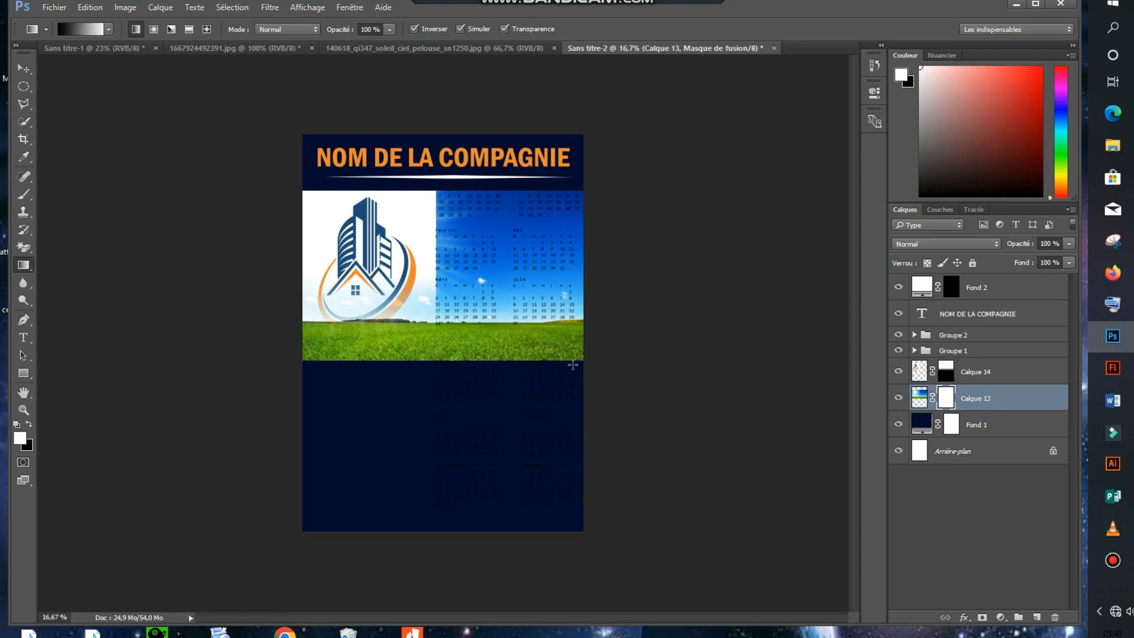
{"action": "mouse_move", "coordinate": [573, 260]}
{"action": "left_mouse_down"}
{"action": "mouse_move", "coordinate": [565, 278]}
{"action": "mouse_move", "coordinate": [571, 257]}
{"action": "left_mouse_up"}
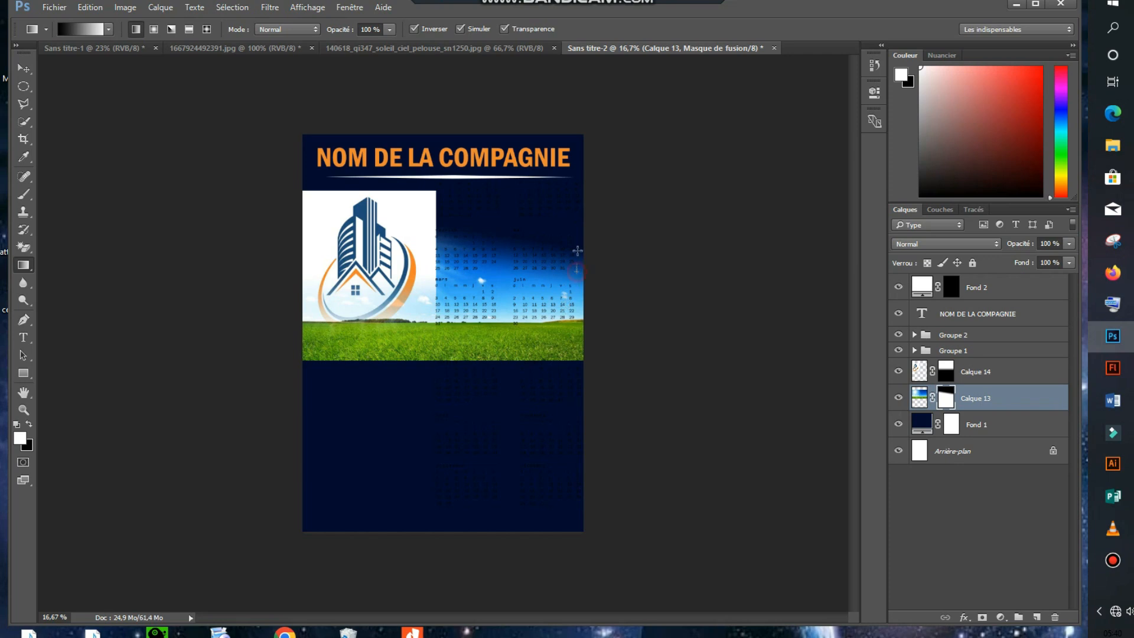
{"action": "left_click_drag", "start_coordinate": [577, 240], "coordinate": [577, 242]}
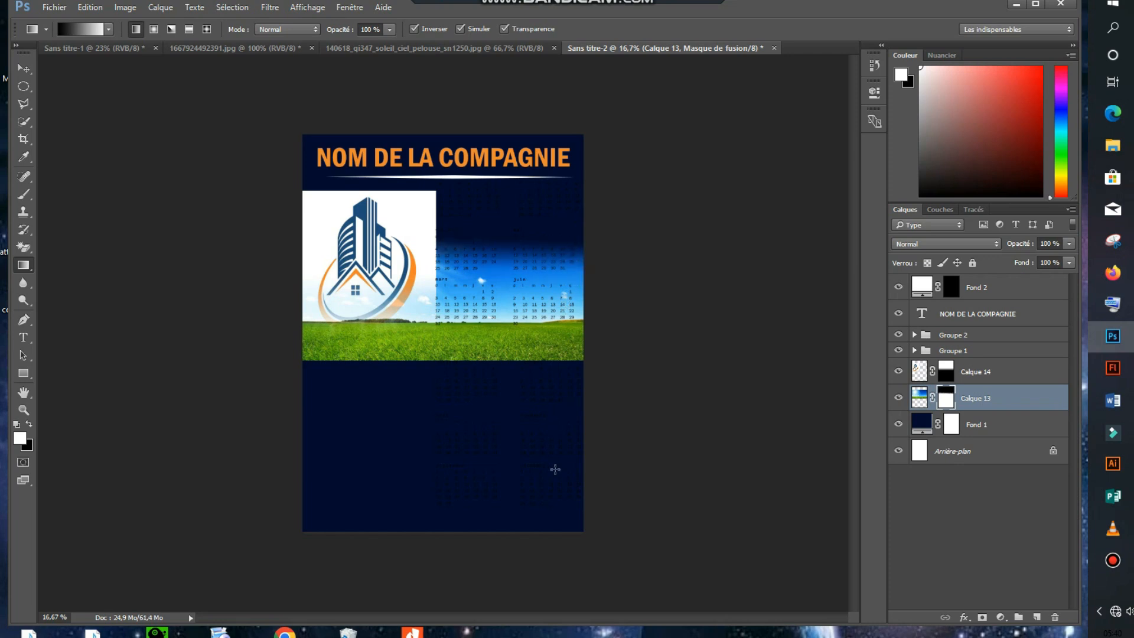
{"action": "left_click", "coordinate": [25, 69]}
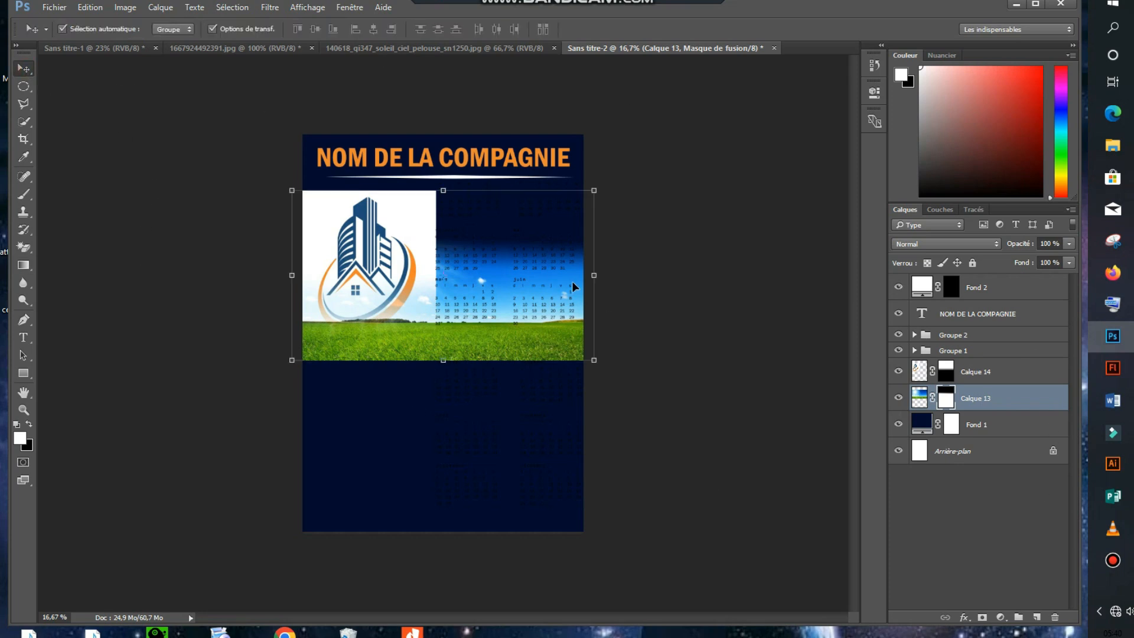
{"action": "left_click", "coordinate": [662, 258]}
{"action": "left_click", "coordinate": [542, 267]}
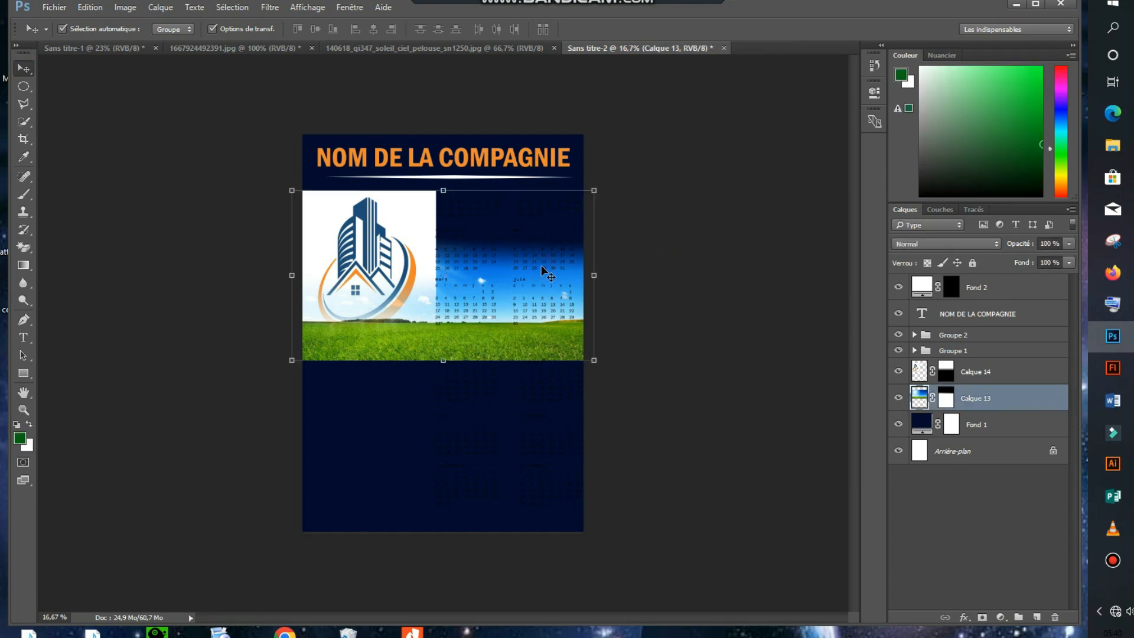
- Outline a rectangular selection around the January to June calendars, from just under the title's underline to just below the photo's lower edge
{"action": "left_click", "coordinate": [976, 341]}
{"action": "left_click", "coordinate": [973, 351]}
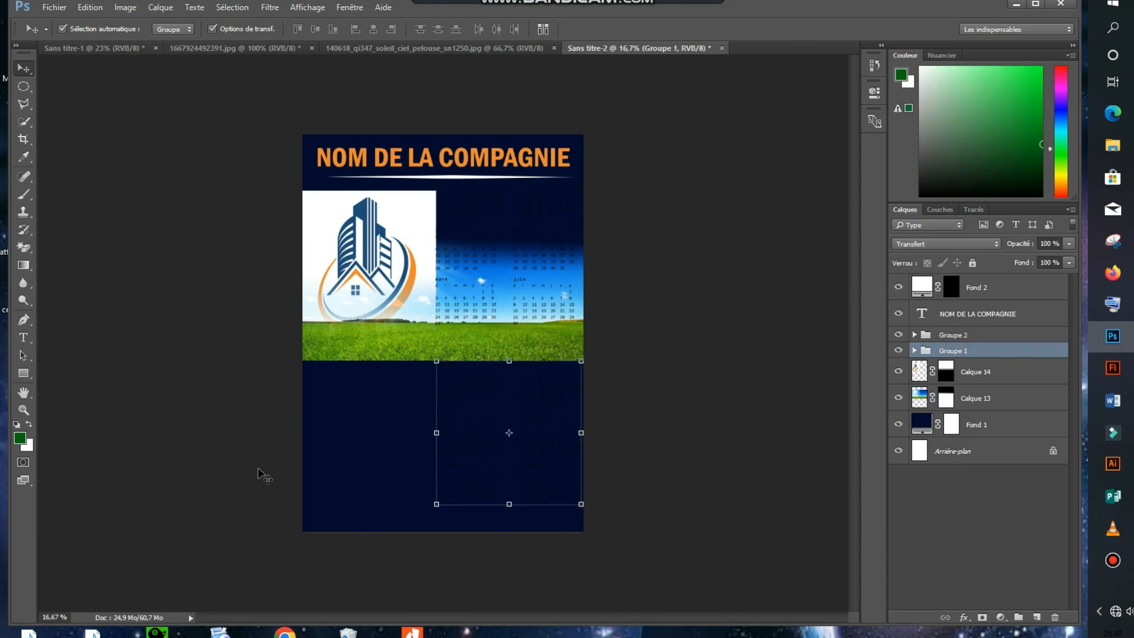
{"action": "left_click", "coordinate": [27, 87]}
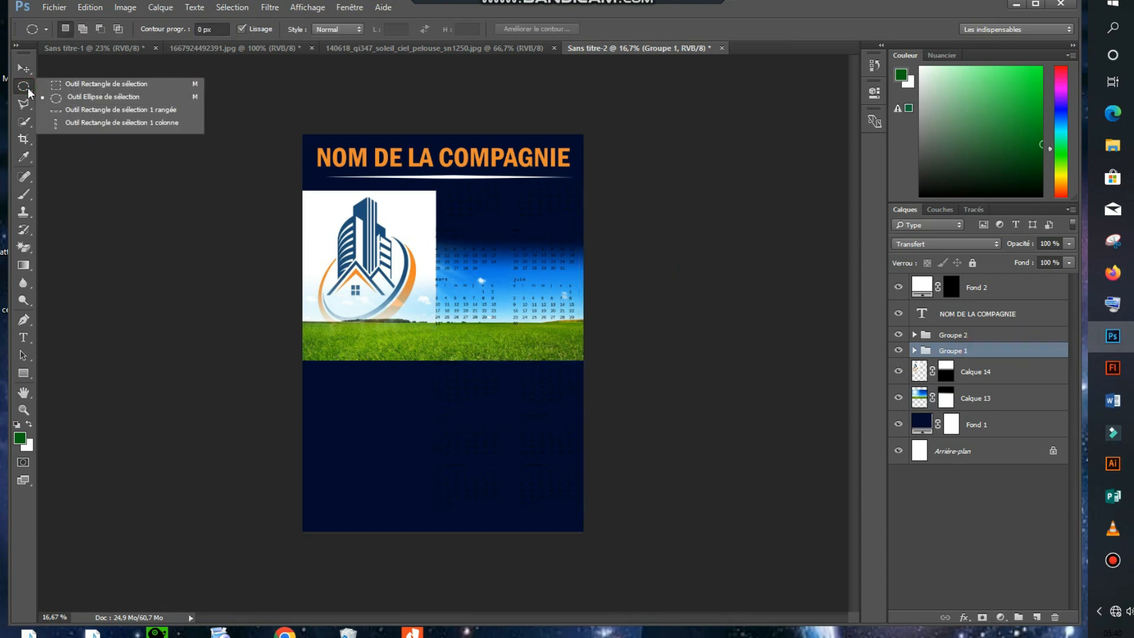
{"action": "left_click", "coordinate": [81, 85]}
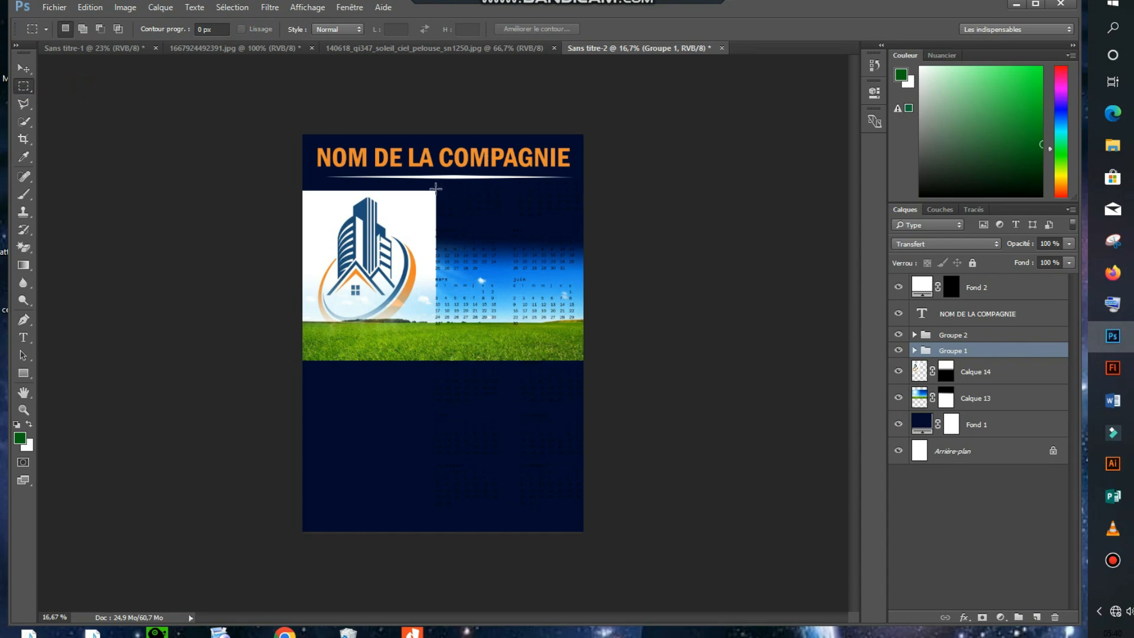
{"action": "left_click_drag", "start_coordinate": [435, 180], "coordinate": [582, 364]}
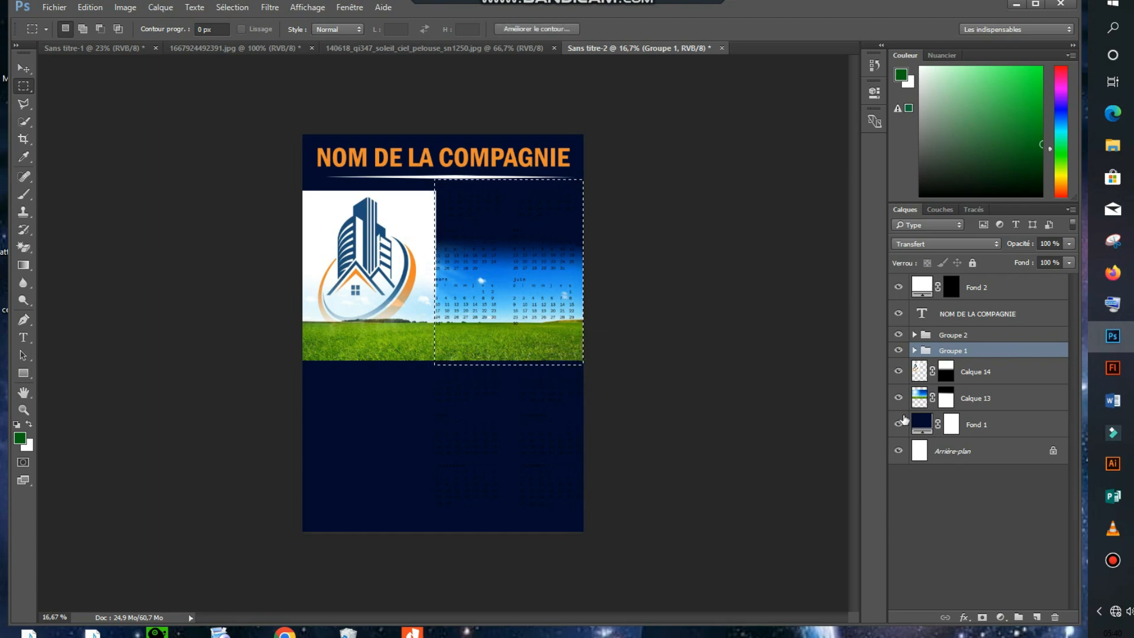
{"action": "left_click", "coordinate": [111, 47]}
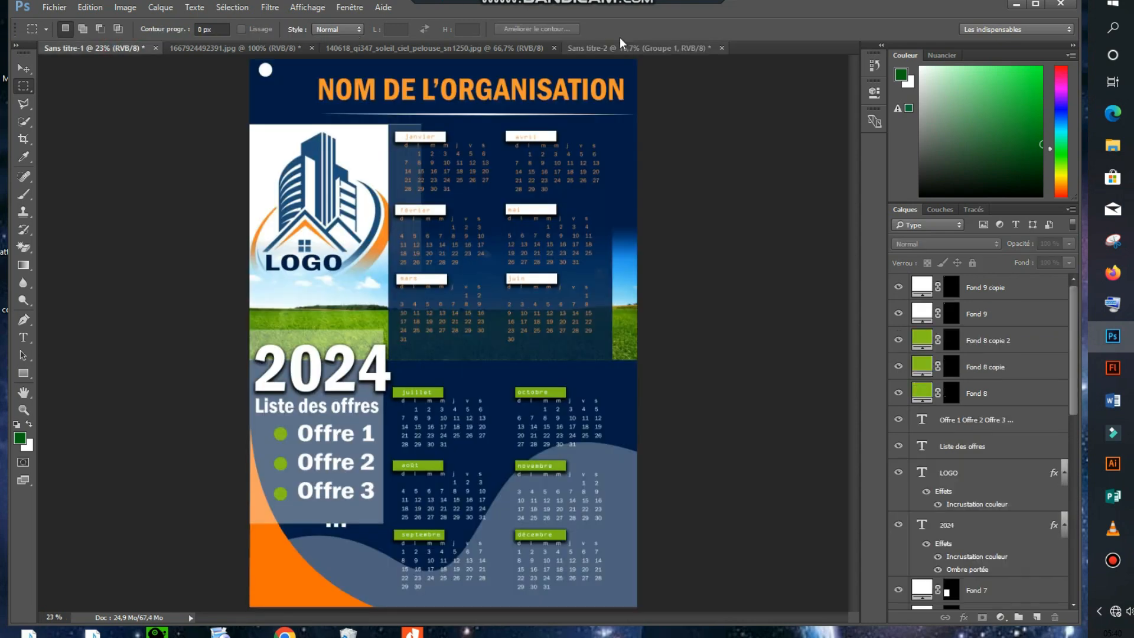
{"action": "left_click", "coordinate": [589, 47]}
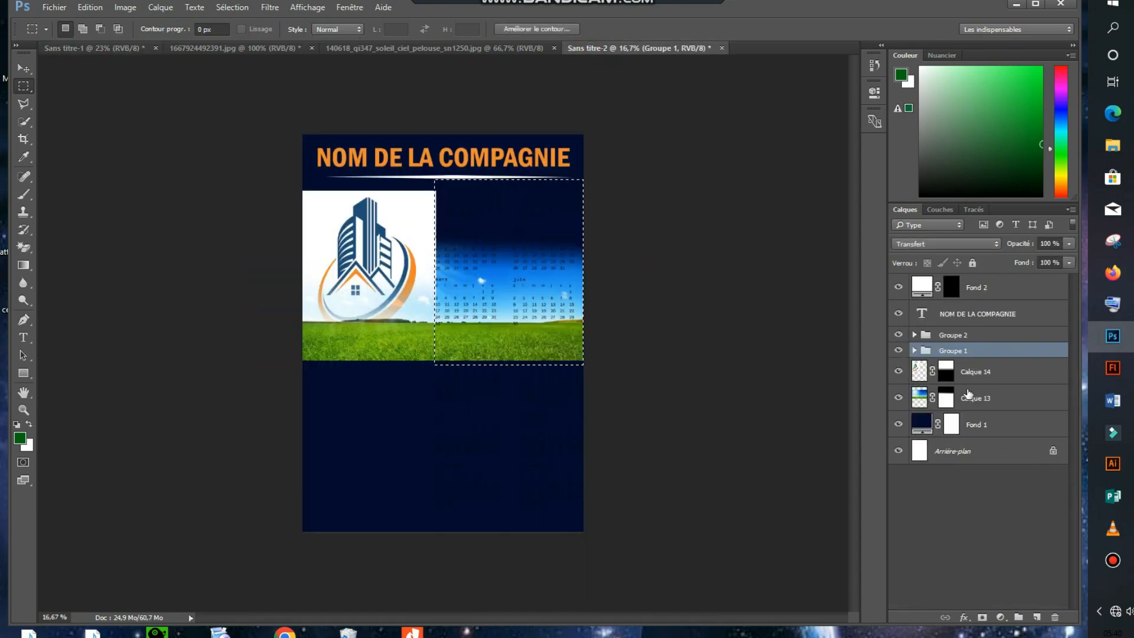
- Fill the rectangular selection with a solid color layer in navy 010b30 sampled from the background
{"action": "left_click", "coordinate": [1000, 618]}
{"action": "left_click", "coordinate": [970, 333]}
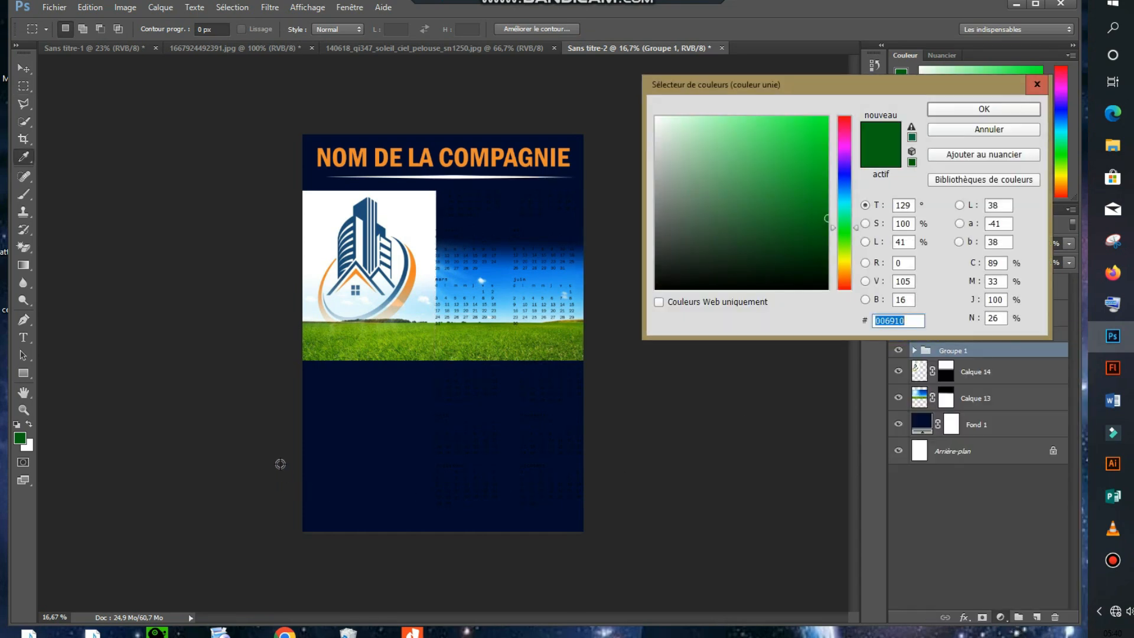
{"action": "left_click", "coordinate": [323, 432]}
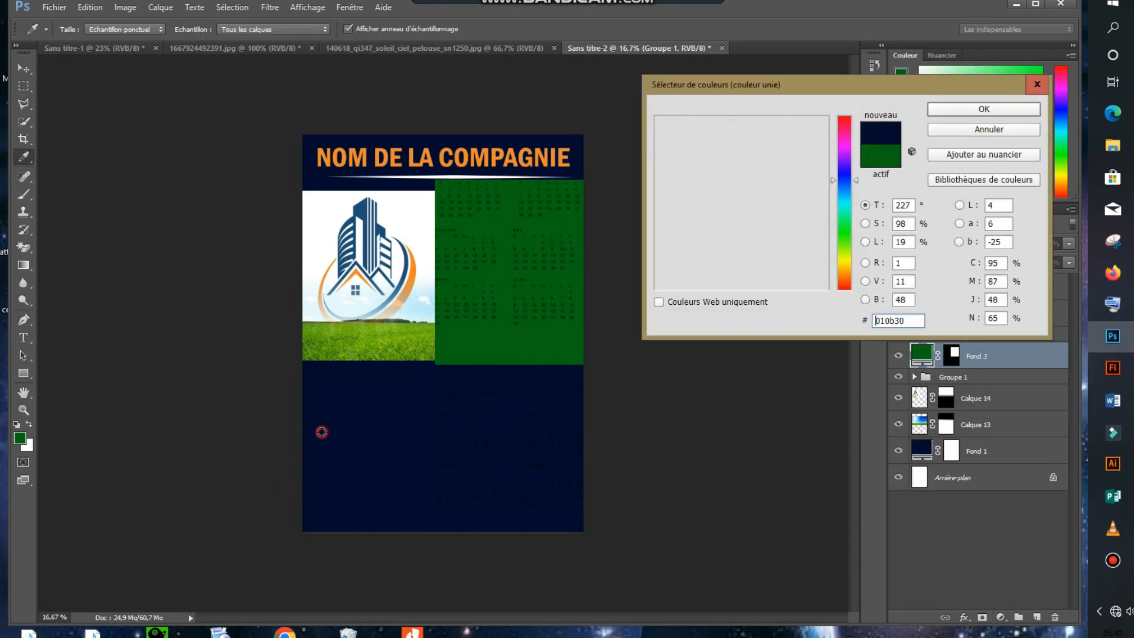
{"action": "left_click", "coordinate": [944, 108]}
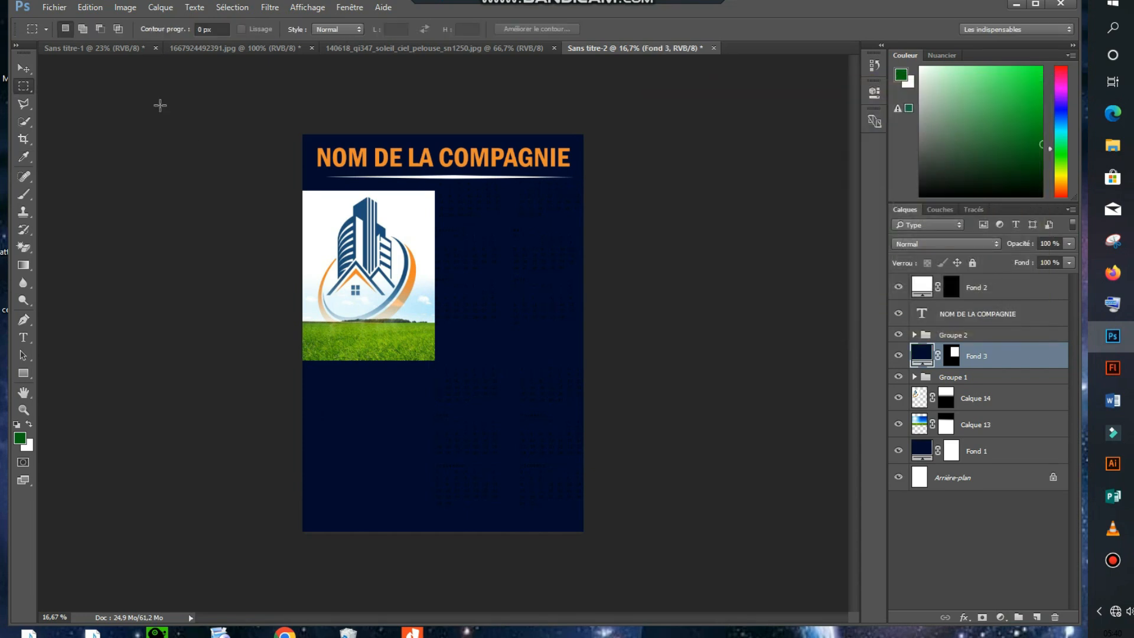
{"action": "left_click", "coordinate": [23, 68]}
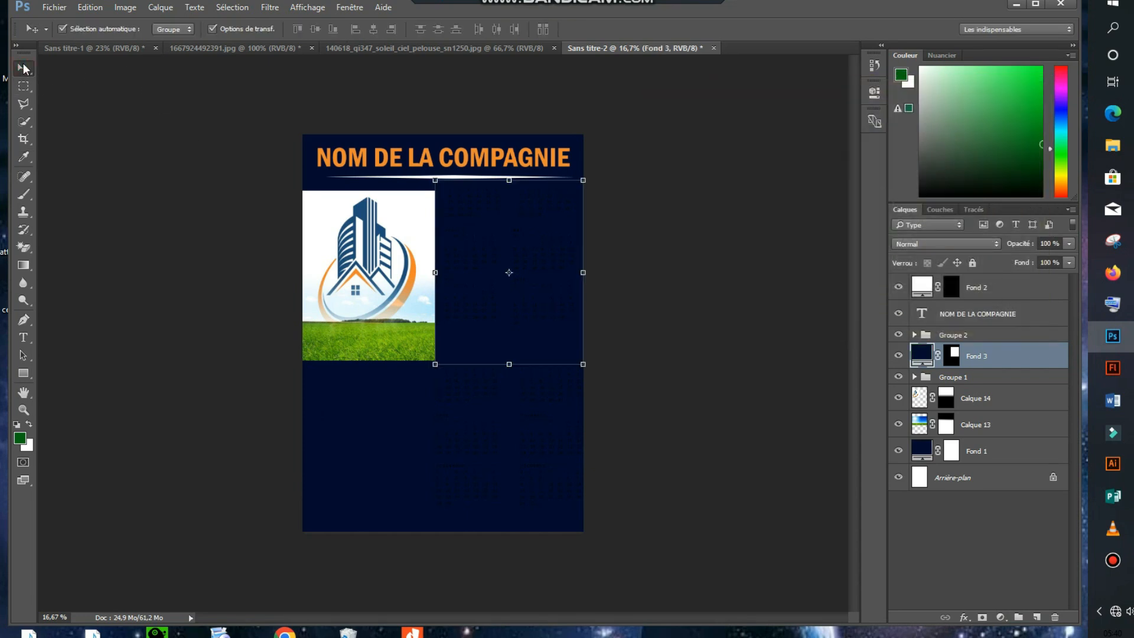
{"action": "left_click", "coordinate": [773, 460]}
- Apply a Color Overlay to the January to June calendar group (Groupe 2) in the orange sampled from the company title
{"action": "left_click", "coordinate": [1023, 359]}
{"action": "left_click", "coordinate": [978, 336]}
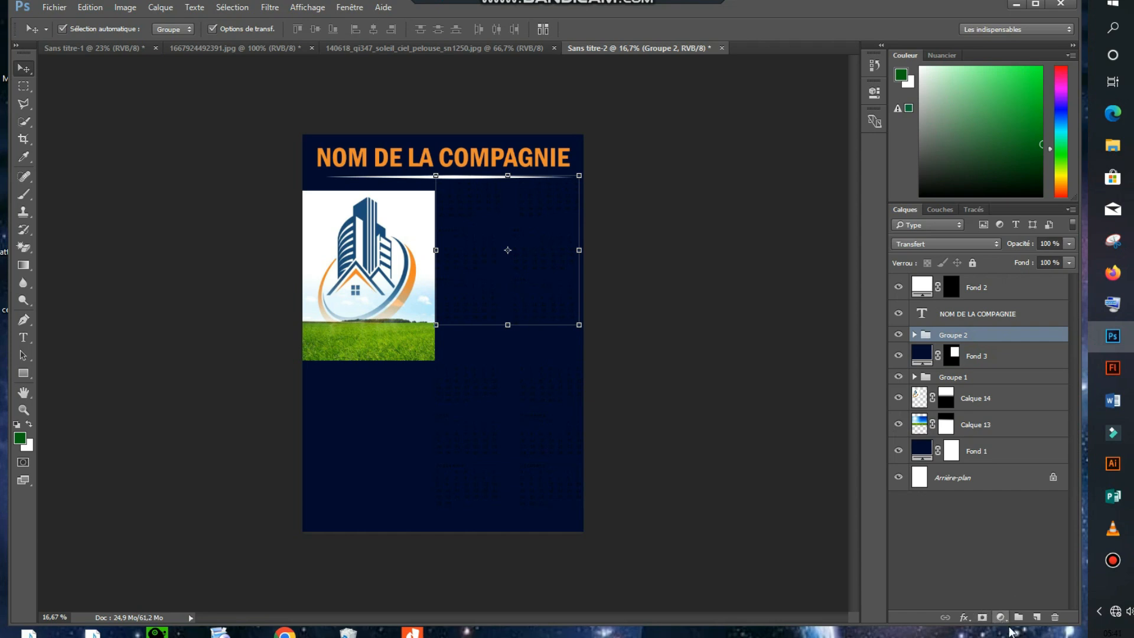
{"action": "left_click", "coordinate": [966, 619]}
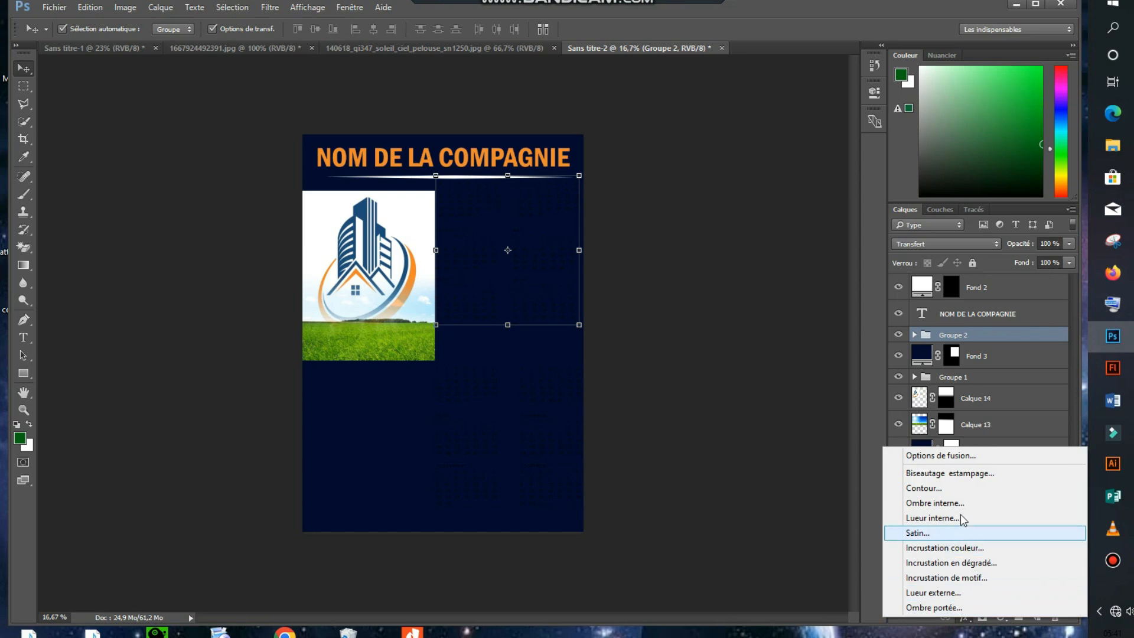
{"action": "left_click", "coordinate": [977, 547]}
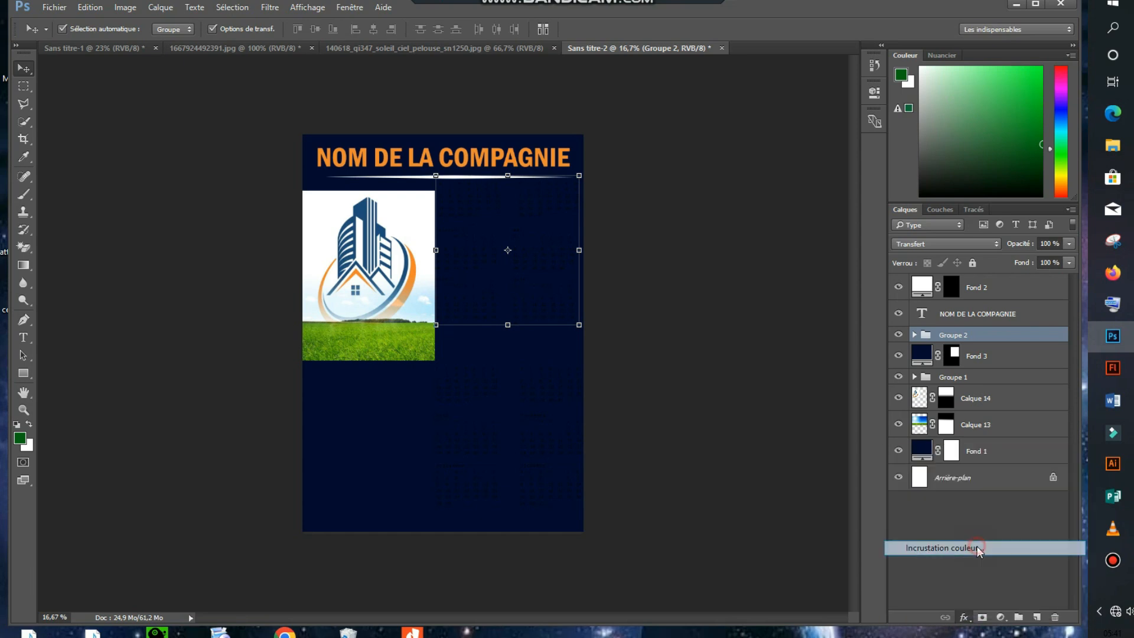
{"action": "left_click_drag", "start_coordinate": [486, 110], "coordinate": [843, 54]}
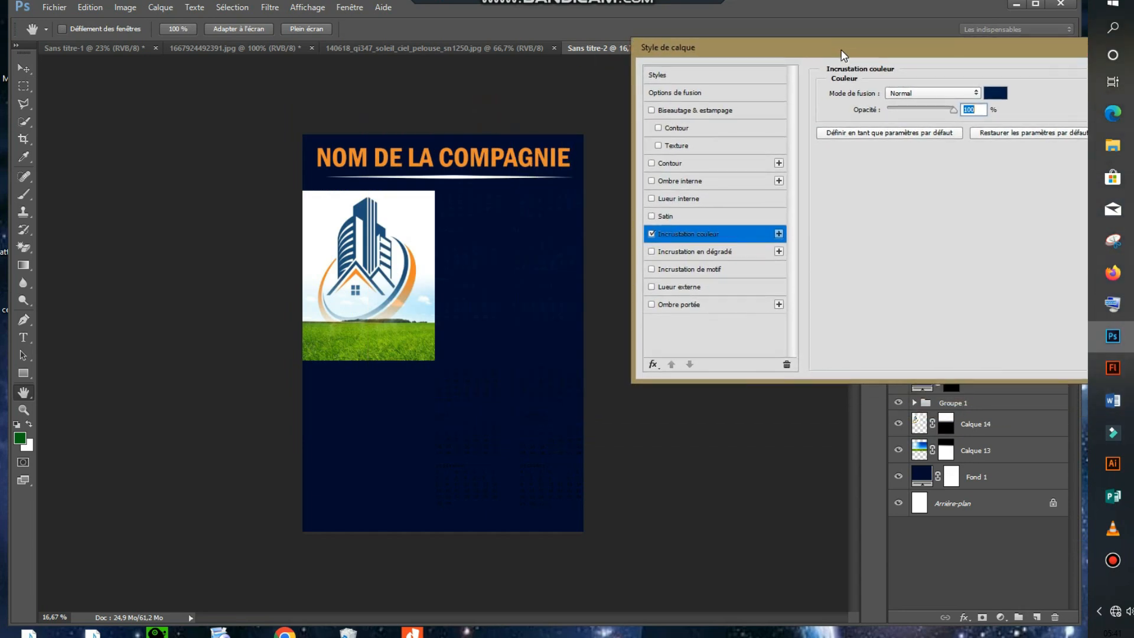
{"action": "left_click", "coordinate": [996, 93]}
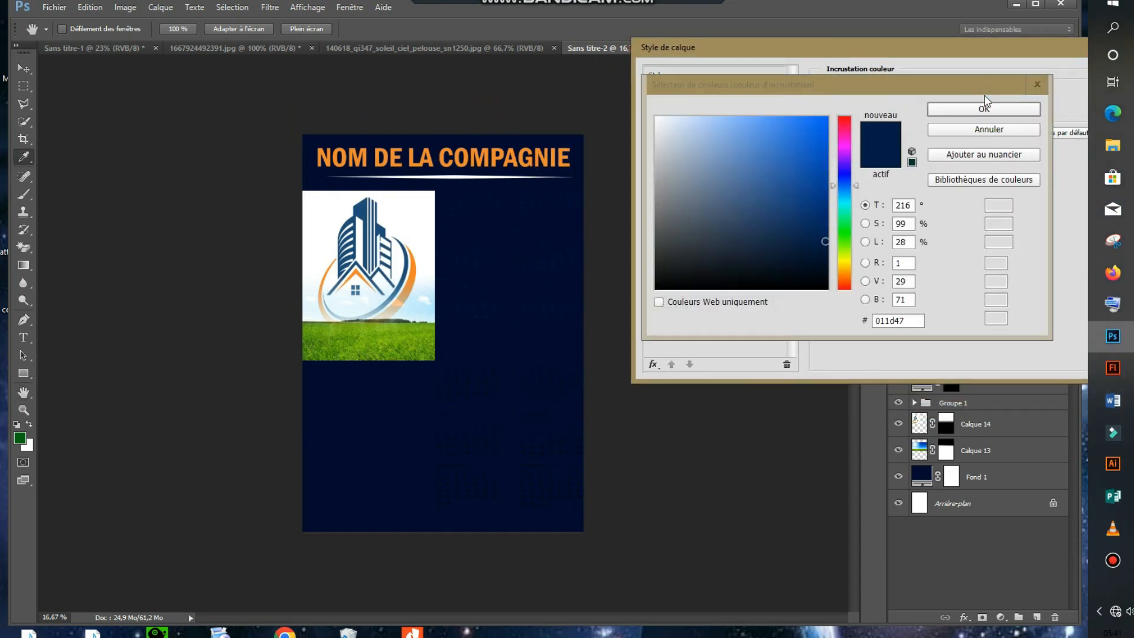
{"action": "left_click", "coordinate": [499, 152]}
{"action": "left_click", "coordinate": [1015, 110]}
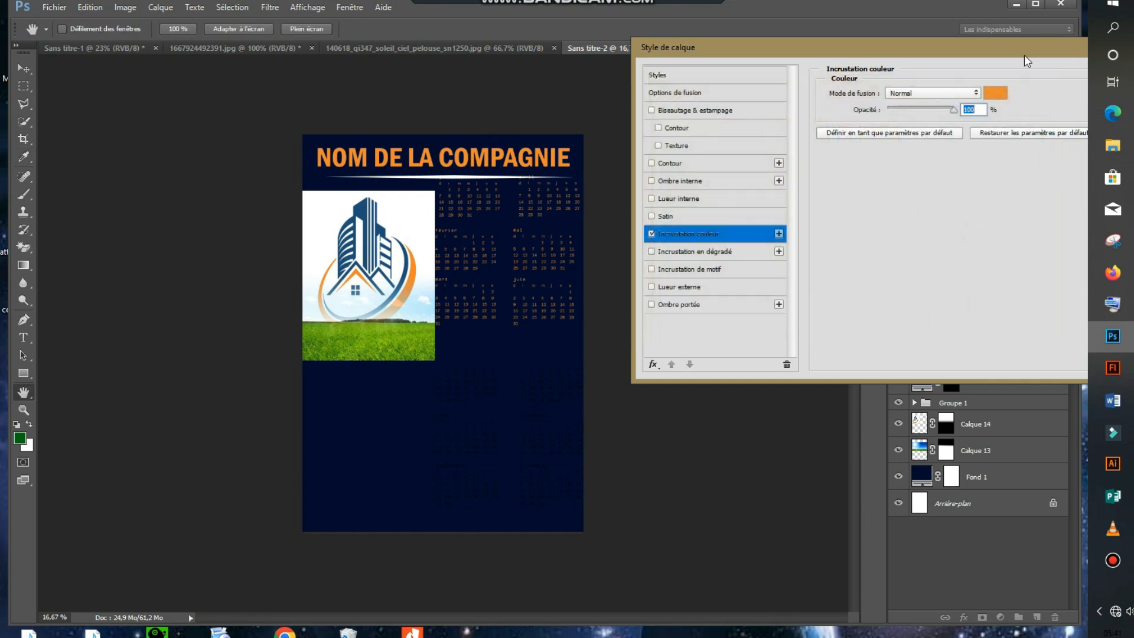
{"action": "left_click_drag", "start_coordinate": [1024, 54], "coordinate": [811, 97]}
{"action": "left_click", "coordinate": [959, 116]}
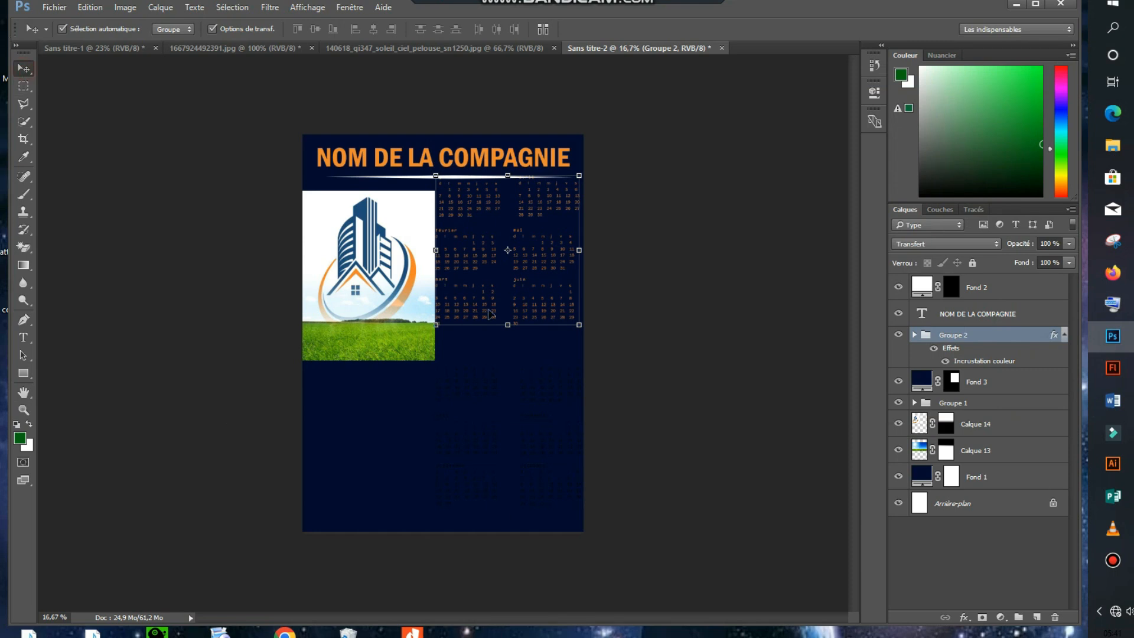
- Lower the opacity of the navy panel behind the January to June calendars to 87% in its blending options
{"action": "left_click", "coordinate": [529, 348]}
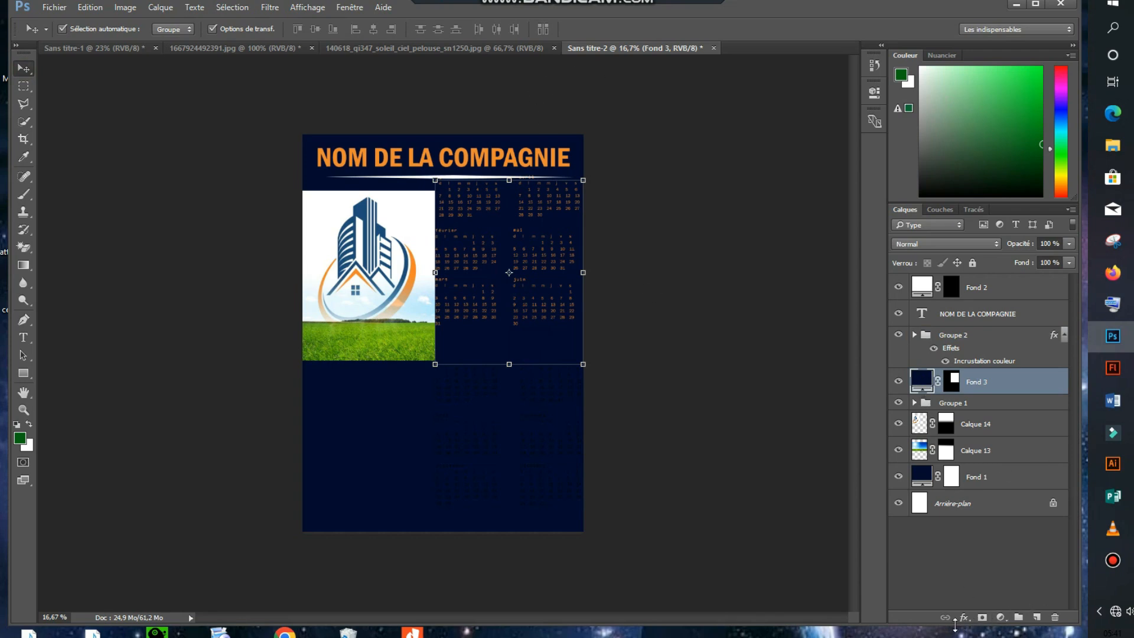
{"action": "left_click", "coordinate": [963, 617]}
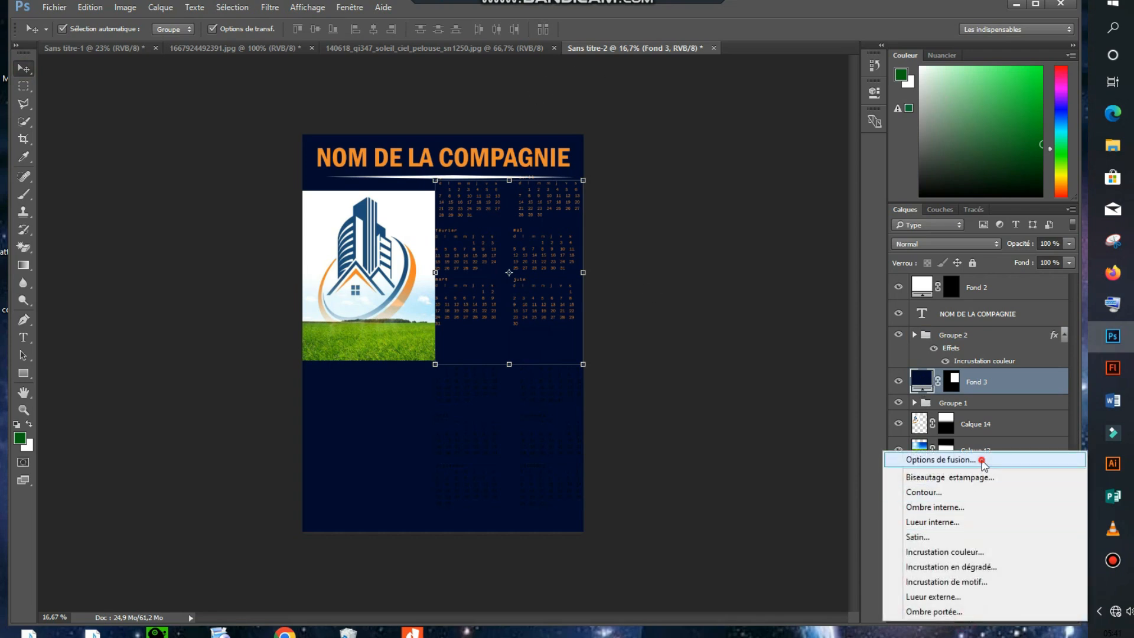
{"action": "left_click", "coordinate": [980, 460]}
{"action": "left_click_drag", "start_coordinate": [700, 93], "coordinate": [737, 342]}
{"action": "mouse_move", "coordinate": [785, 402]}
{"action": "left_mouse_down"}
{"action": "mouse_move", "coordinate": [765, 406]}
{"action": "mouse_move", "coordinate": [778, 410]}
{"action": "left_mouse_up"}
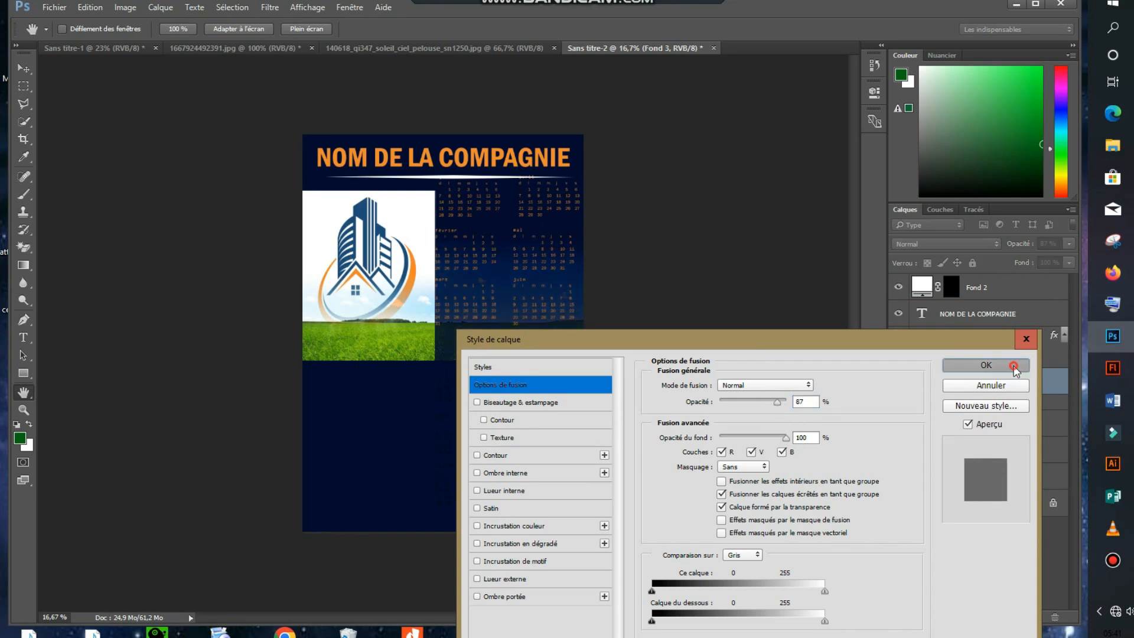
{"action": "left_click", "coordinate": [1016, 366]}
- Pull in the navy panel's right edge and extend its left edge slightly over the logo, making its width 99.85%
{"action": "left_click_drag", "start_coordinate": [584, 274], "coordinate": [578, 275]}
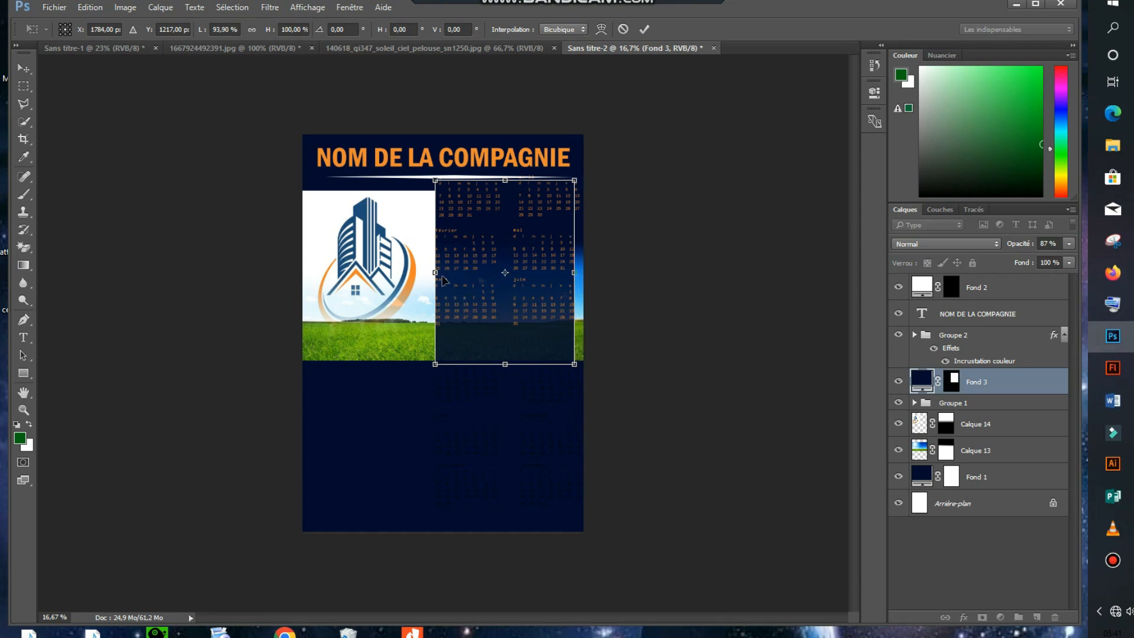
{"action": "left_click_drag", "start_coordinate": [435, 273], "coordinate": [427, 273]}
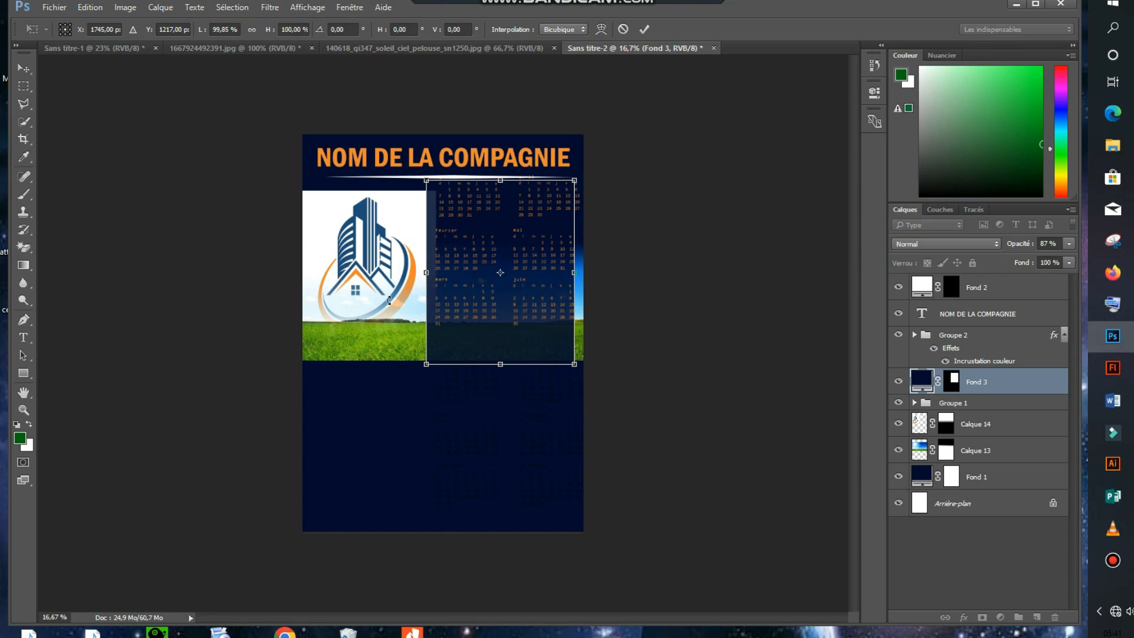
{"action": "left_click", "coordinate": [643, 29]}
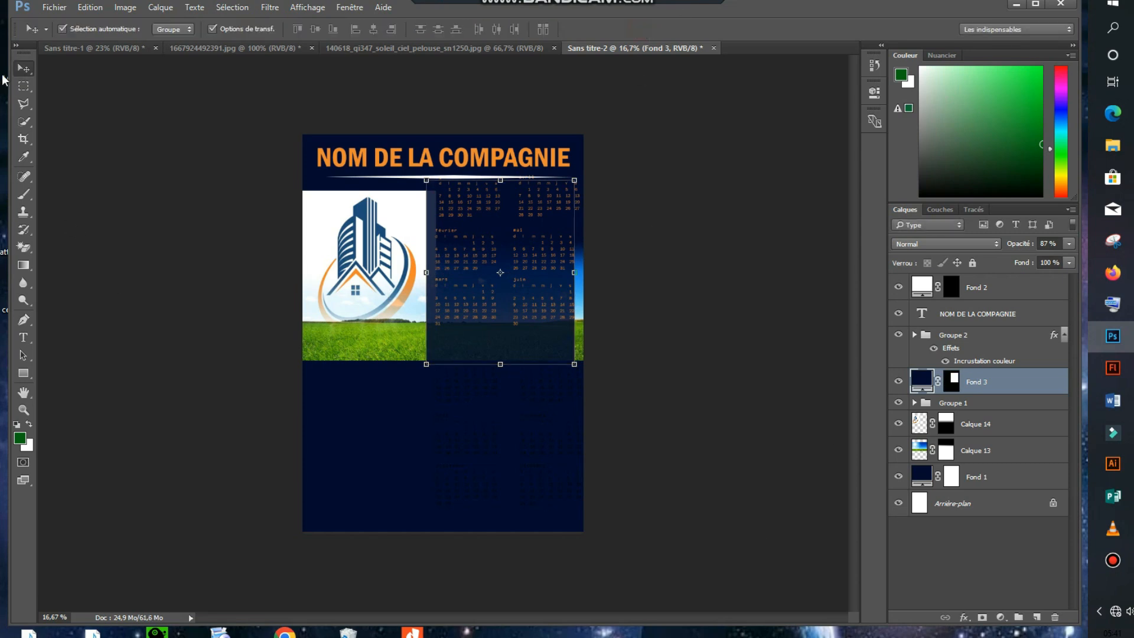
{"action": "left_click", "coordinate": [737, 360]}
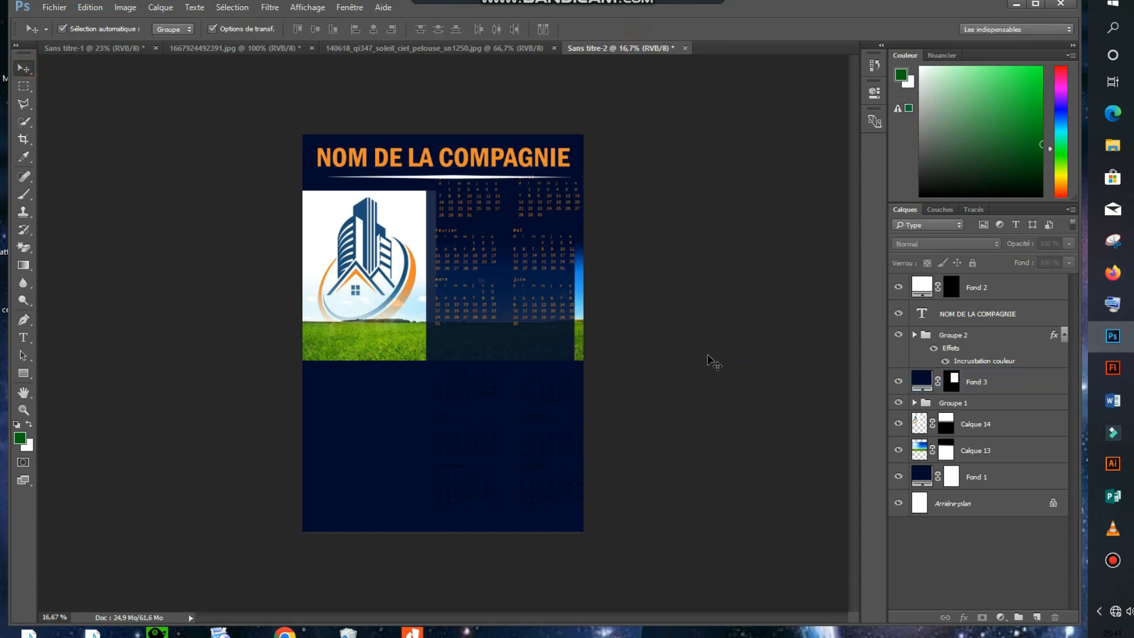
- Select the January to June (Groupe 2) and July to December (Groupe 1) calendar groups together
{"action": "left_click", "coordinate": [519, 235]}
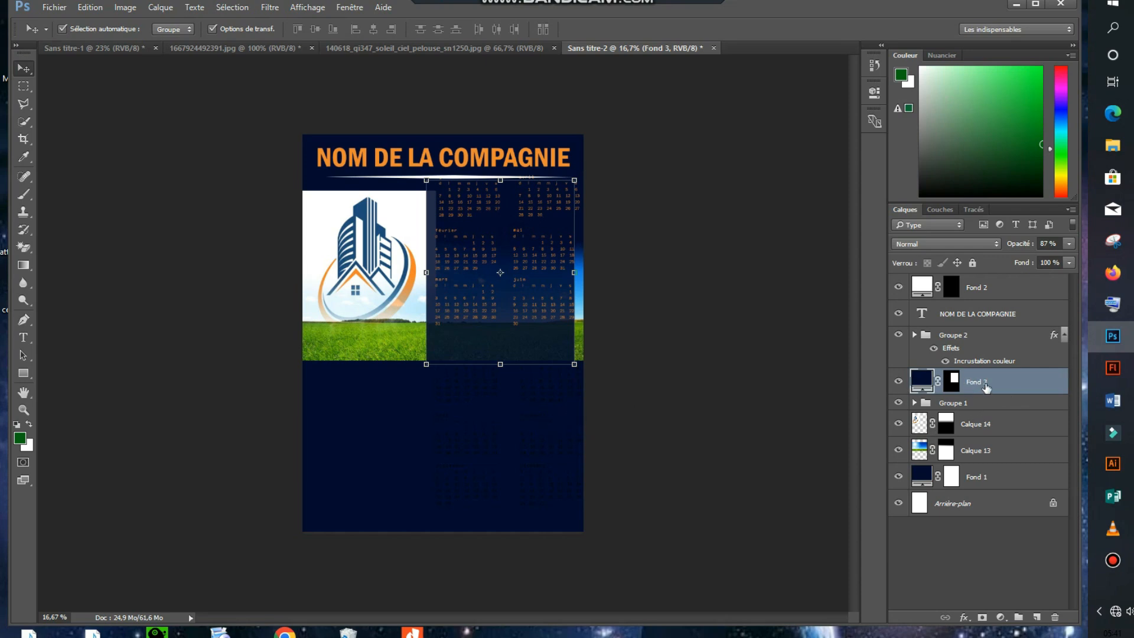
{"action": "left_click", "coordinate": [966, 338]}
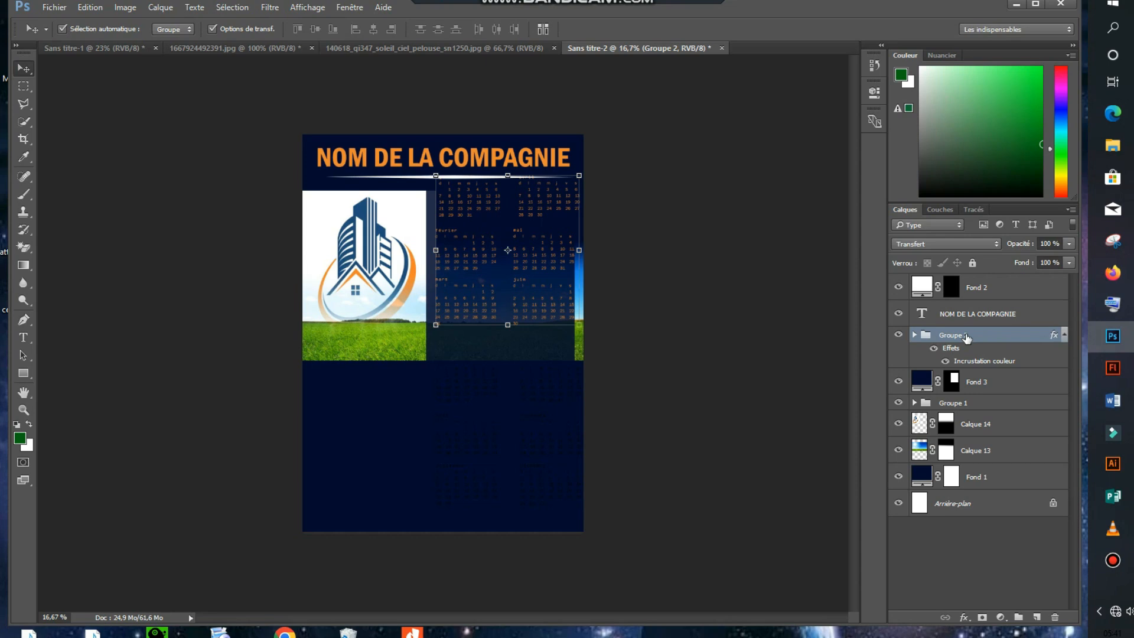
{"action": "left_click", "coordinate": [990, 404], "text": "ctrl"}
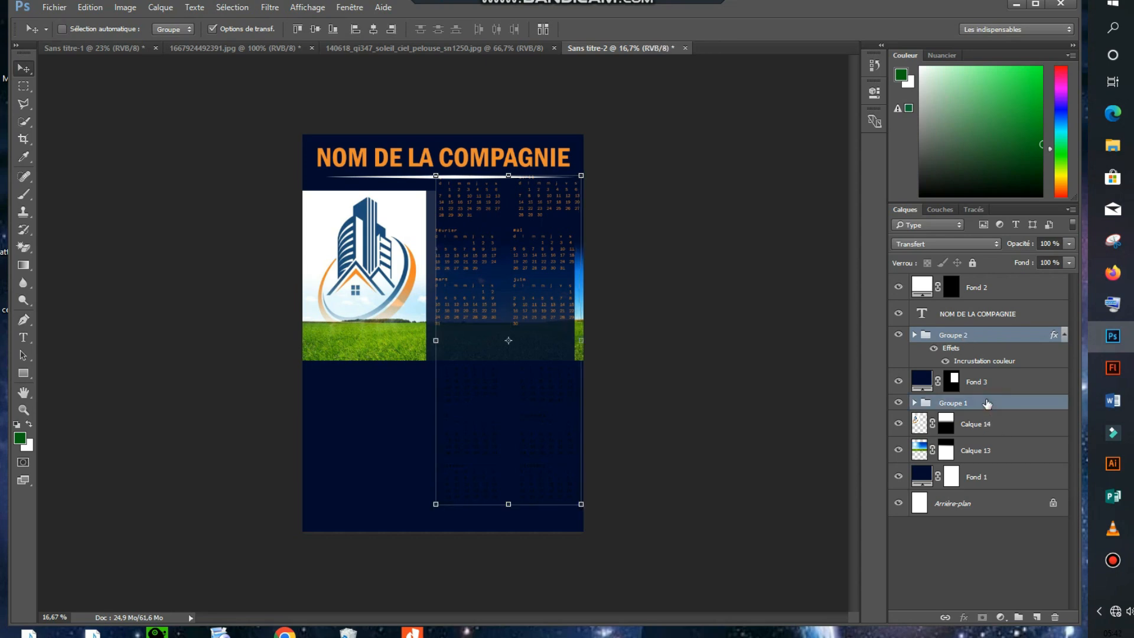
- Try to scale both calendar groups down to about 94.8% and shift them below the title underline
{"action": "left_click_drag", "start_coordinate": [581, 504], "coordinate": [564, 493]}
{"action": "key", "text": "Down"}
{"action": "key", "text": "Down"}
{"action": "key", "text": "Down"}
{"action": "key", "text": "Down"}
{"action": "key", "text": "Down"}
{"action": "key", "text": "Down"}
{"action": "key", "text": "Down"}
{"action": "key", "text": "Down"}
{"action": "key", "text": "Down"}
{"action": "key", "text": "Down"}
{"action": "key", "text": "Down"}
{"action": "key", "text": "Down"}
{"action": "key", "text": "Down"}
{"action": "key", "text": "Down"}
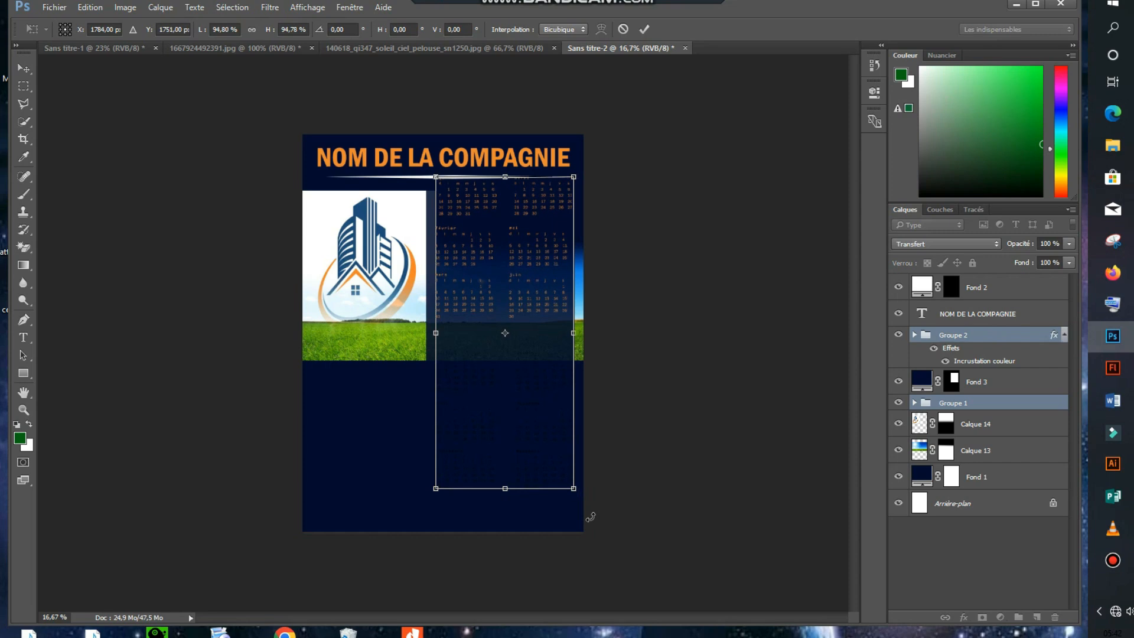
{"action": "key", "text": "Down"}
{"action": "key", "text": "Down"}
{"action": "key", "text": "Down"}
{"action": "key", "text": "Down"}
{"action": "key", "text": "Down"}
{"action": "key", "text": "Down"}
{"action": "key", "text": "Down"}
{"action": "key", "text": "Down"}
{"action": "key", "text": "Down"}
{"action": "key", "text": "Down"}
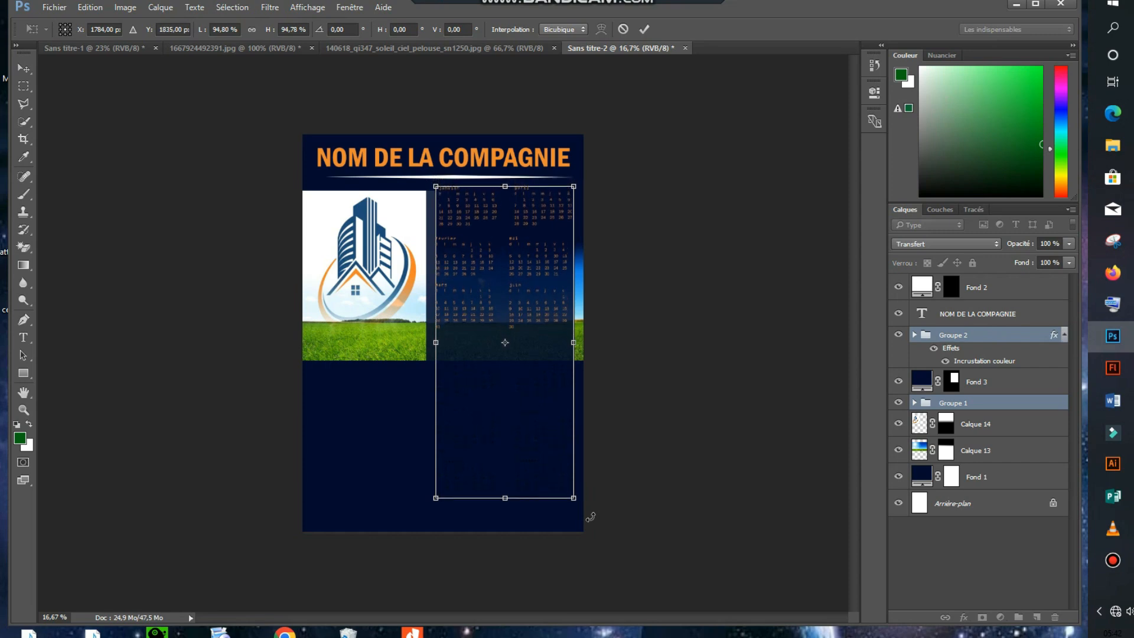
{"action": "key", "text": "Down"}
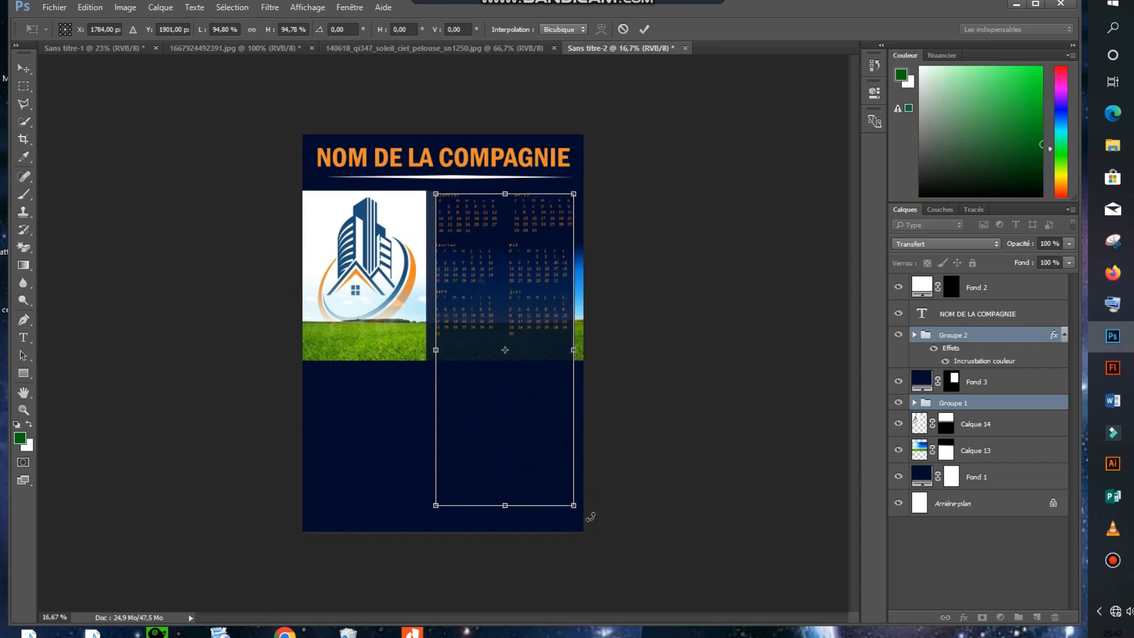
- Check the calendar placement in the finished Sans titre-1 design, and move both calendar groups down to just below the logo photo's upper edge
{"action": "left_click", "coordinate": [119, 50]}
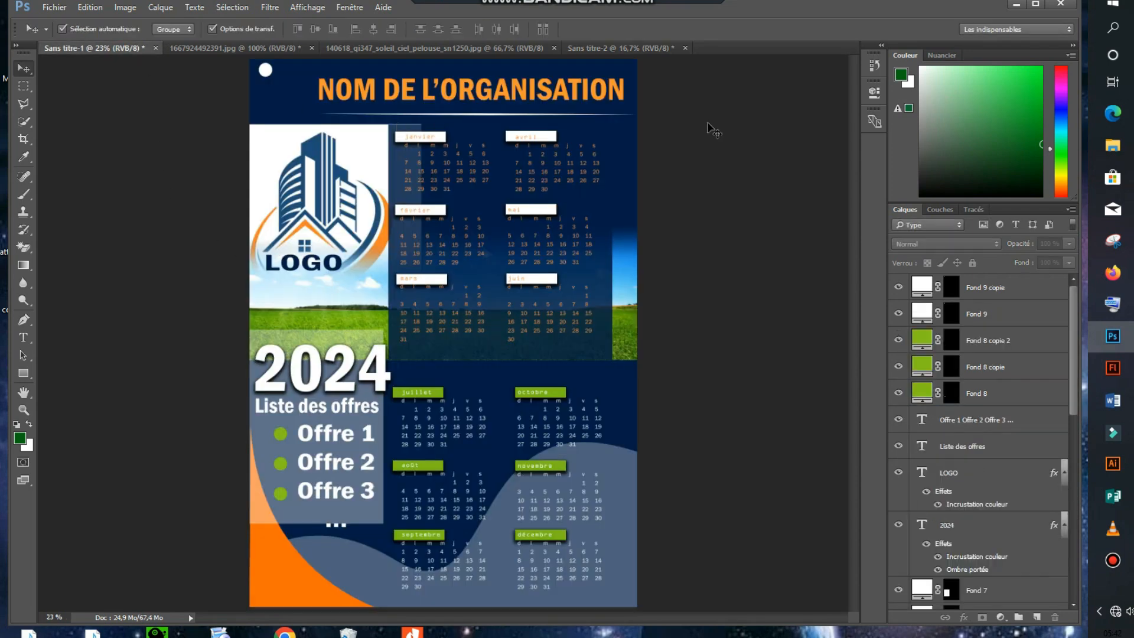
{"action": "left_click", "coordinate": [607, 45]}
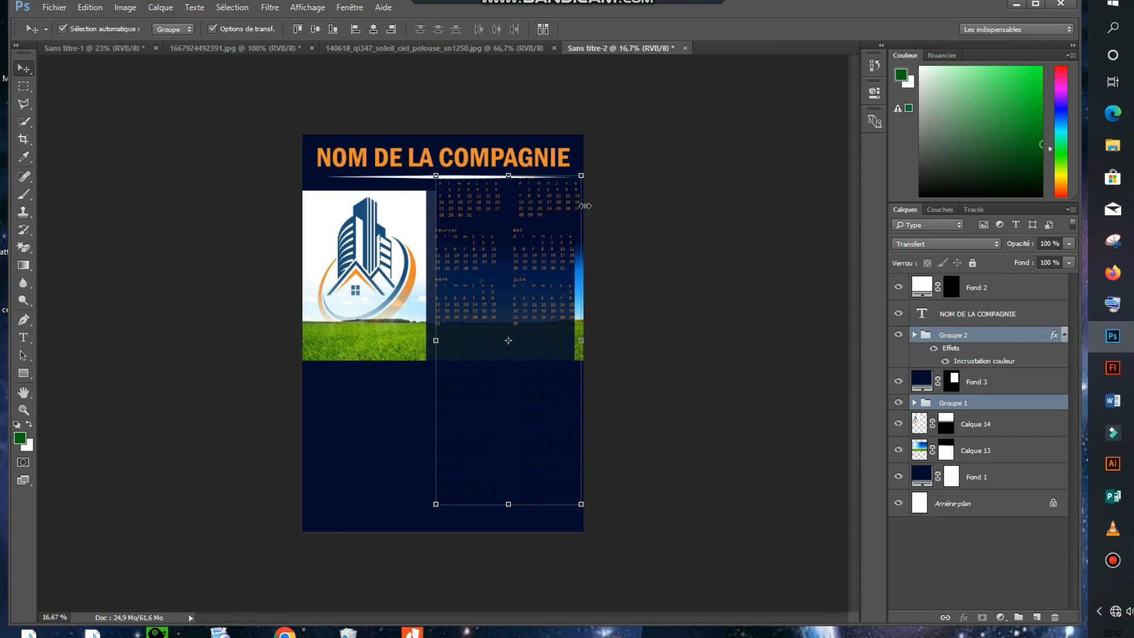
{"action": "key", "text": "shift+Down"}
{"action": "key", "text": "shift+Down"}
{"action": "key", "text": "shift+Down"}
{"action": "key", "text": "shift+Down"}
{"action": "key", "text": "shift+Down"}
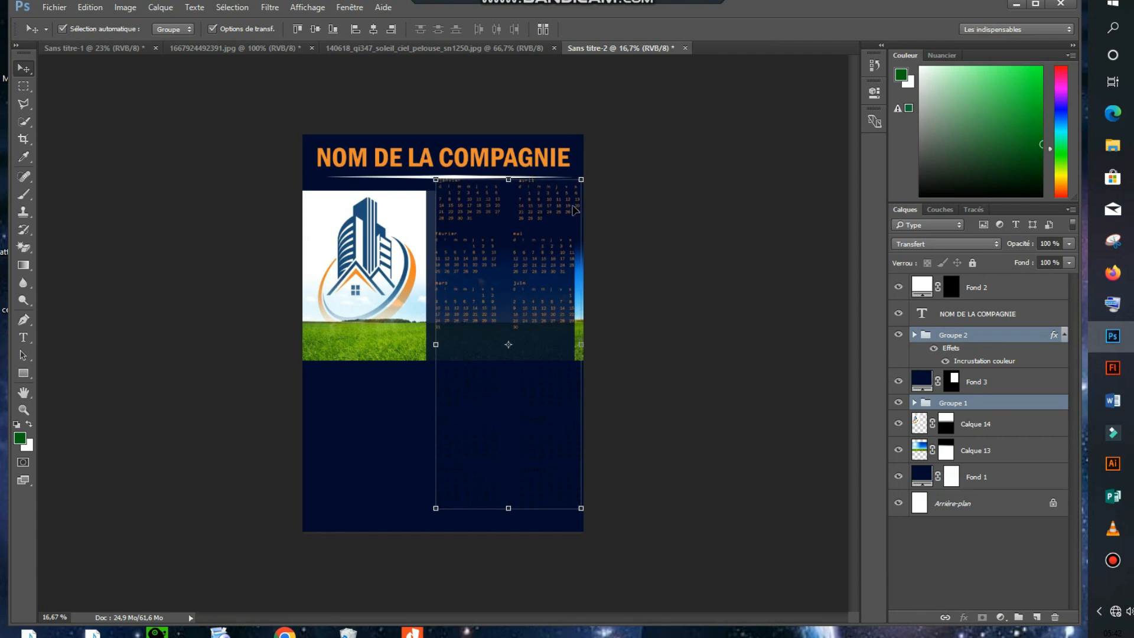
{"action": "key", "text": "shift+Down"}
{"action": "key", "text": "shift+Down"}
{"action": "key", "text": "shift+Down"}
{"action": "key", "text": "shift+Down"}
{"action": "key", "text": "shift+Down"}
{"action": "key", "text": "shift+Down"}
{"action": "key", "text": "shift+Down"}
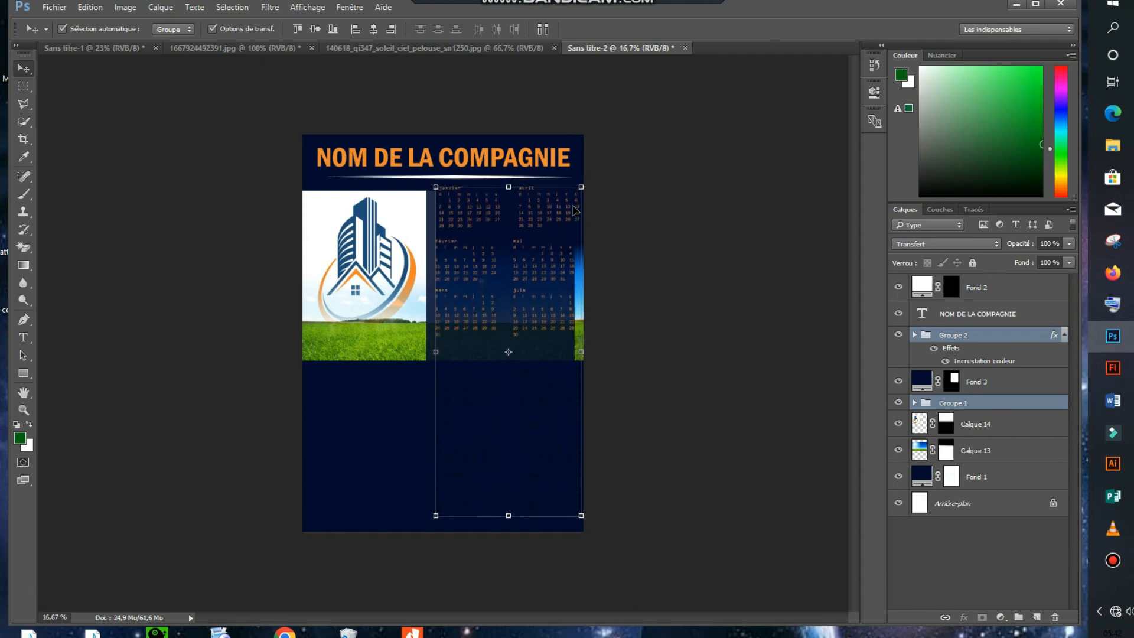
{"action": "key", "text": "shift+Down"}
{"action": "key", "text": "shift+Down"}
{"action": "key", "text": "shift+Down"}
{"action": "key", "text": "shift+Down"}
{"action": "key", "text": "shift+Down"}
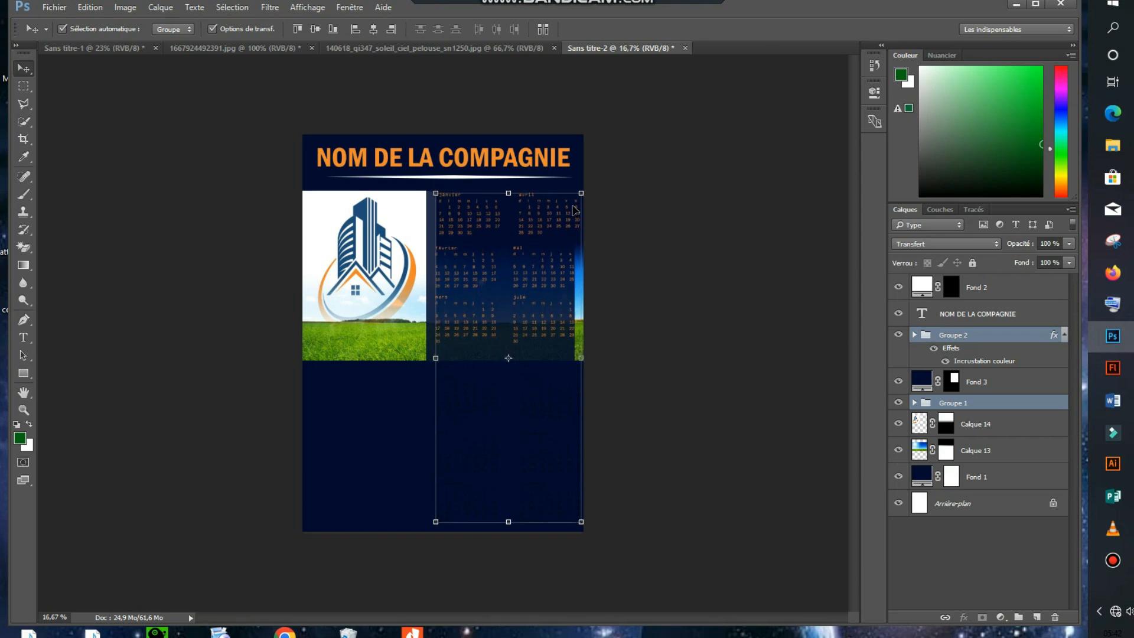
{"action": "key", "text": "shift+Up"}
{"action": "key", "text": "shift+Down"}
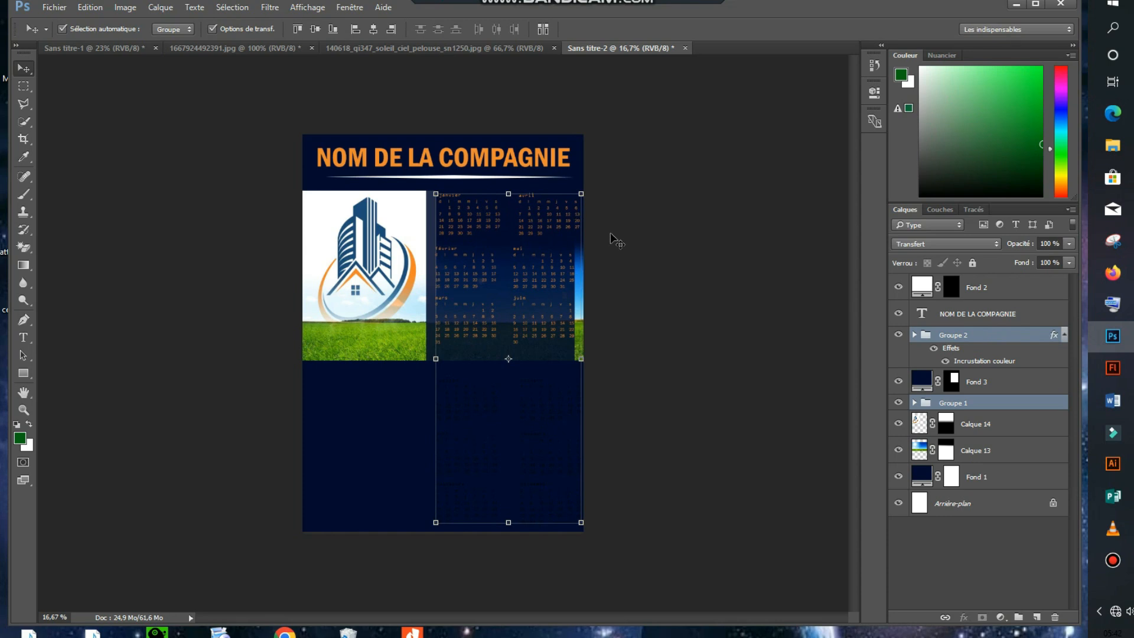
- Shift both calendar groups left until their right edge lines up with the navy panel's right edge, and deselect them
{"action": "key", "text": "shift+Left"}
{"action": "key", "text": "shift+Left"}
{"action": "key", "text": "shift+Left"}
{"action": "key", "text": "shift+Left"}
{"action": "key", "text": "shift+Left"}
{"action": "key", "text": "shift+Left"}
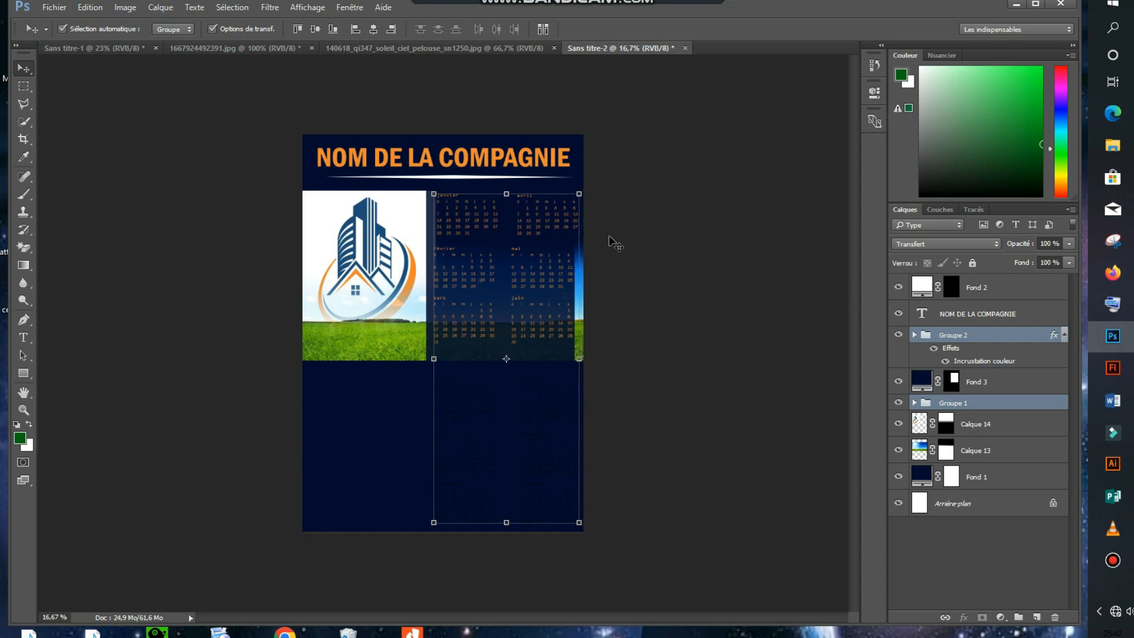
{"action": "key", "text": "shift+Left"}
{"action": "key", "text": "shift+Left"}
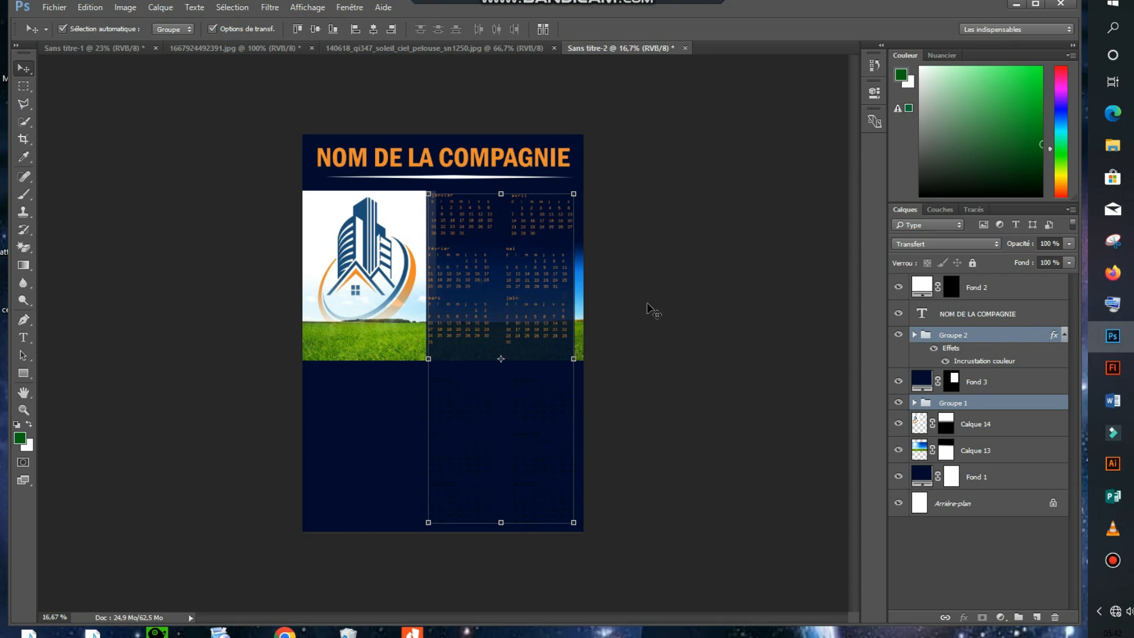
{"action": "left_click", "coordinate": [662, 315]}
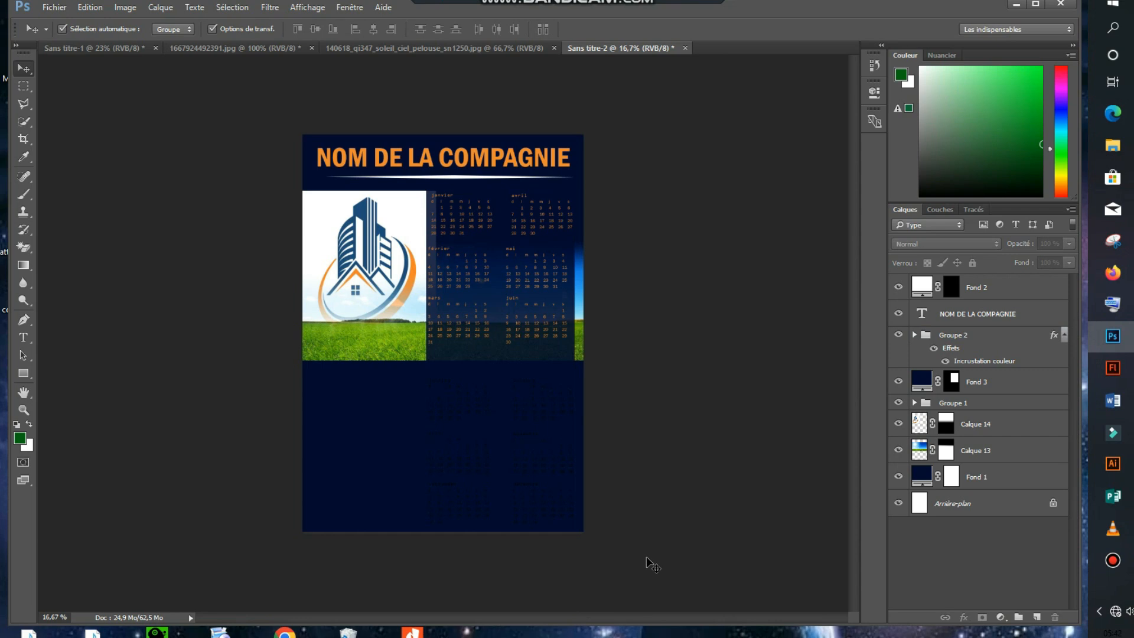
- Apply a white (ffffff) Color Overlay to the July to December calendar group (Groupe 1)
{"action": "left_click", "coordinate": [966, 405]}
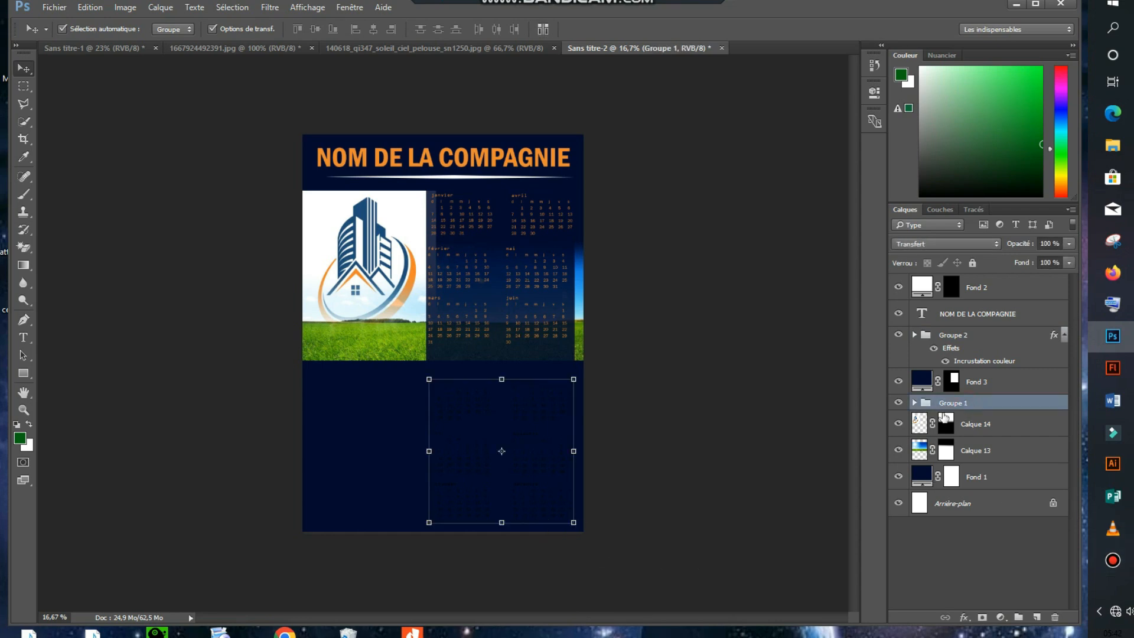
{"action": "left_click", "coordinate": [964, 617]}
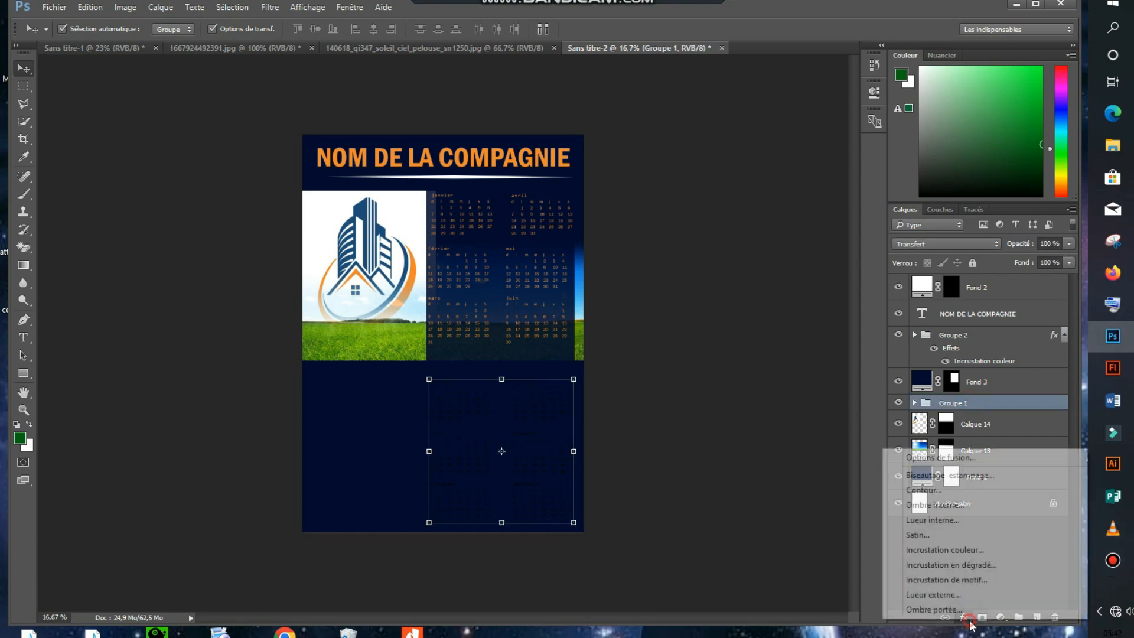
{"action": "left_click", "coordinate": [959, 457]}
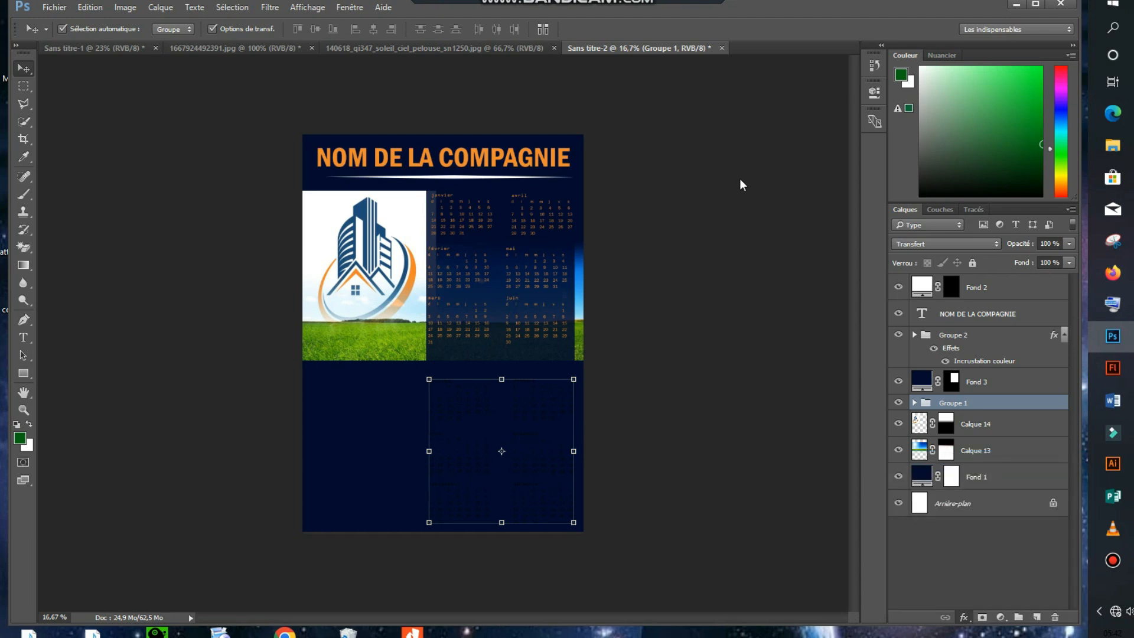
{"action": "left_click_drag", "start_coordinate": [544, 337], "coordinate": [734, 126]}
{"action": "left_click", "coordinate": [665, 314]}
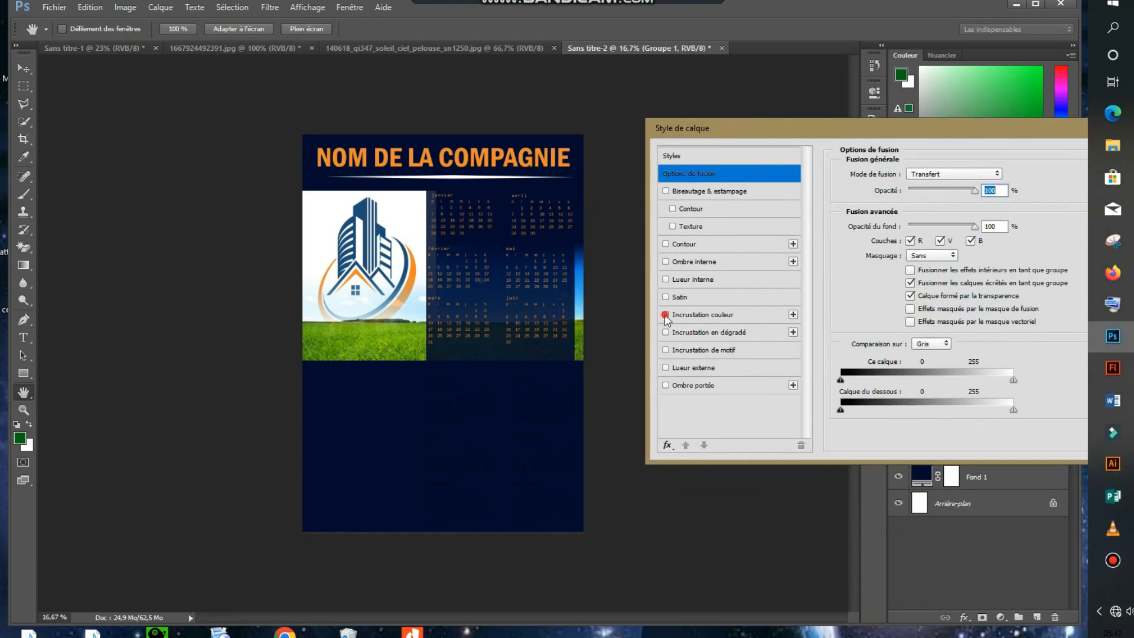
{"action": "left_click", "coordinate": [721, 317]}
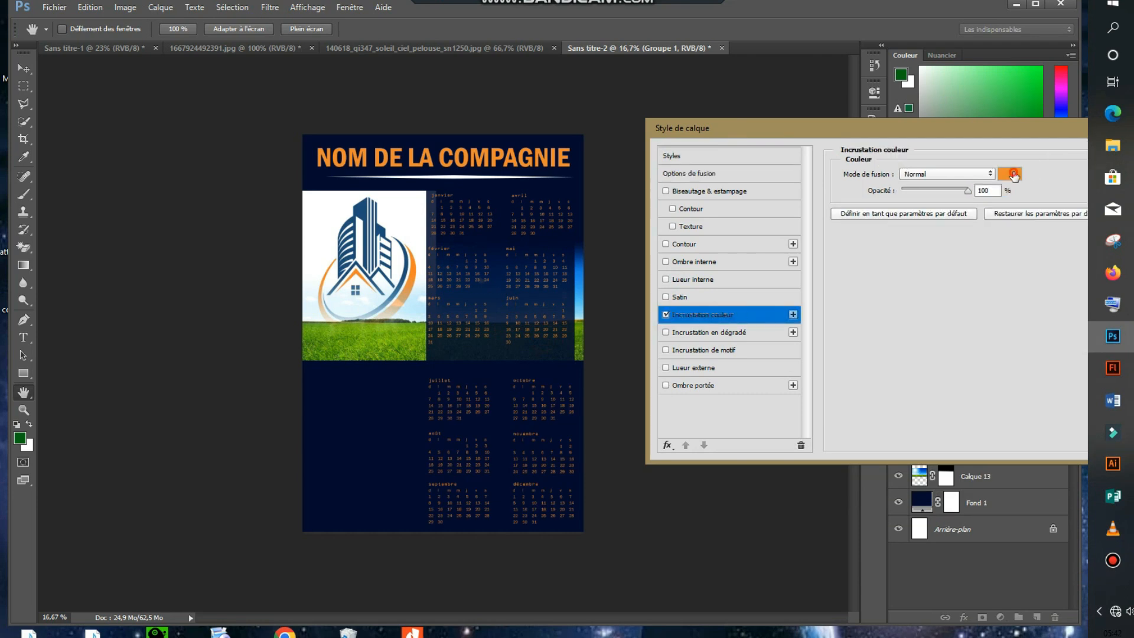
{"action": "left_click", "coordinate": [1013, 174]}
{"action": "left_click_drag", "start_coordinate": [663, 219], "coordinate": [643, 91]}
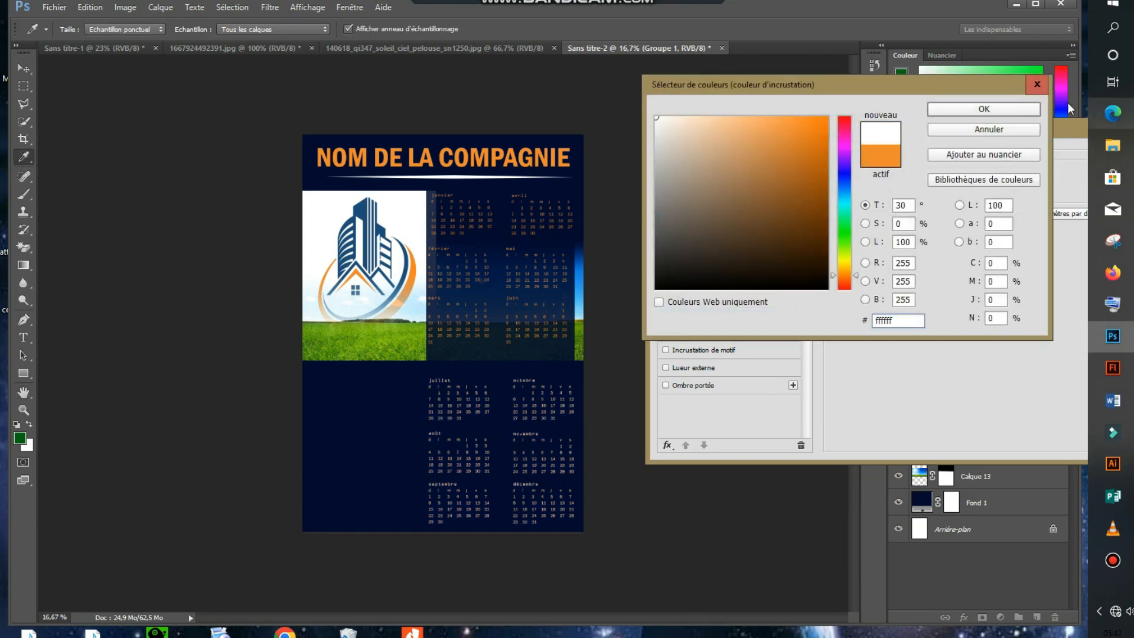
{"action": "left_click", "coordinate": [1030, 109]}
{"action": "left_click_drag", "start_coordinate": [1034, 131], "coordinate": [884, 157]}
{"action": "left_click", "coordinate": [1015, 177]}
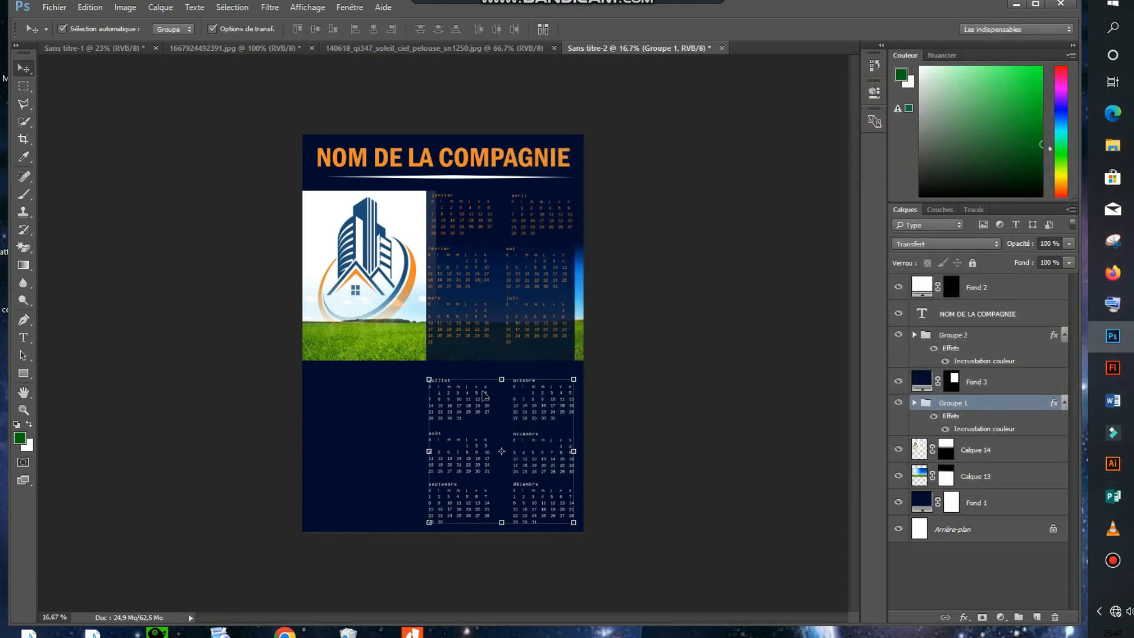
{"action": "left_click", "coordinate": [232, 278]}
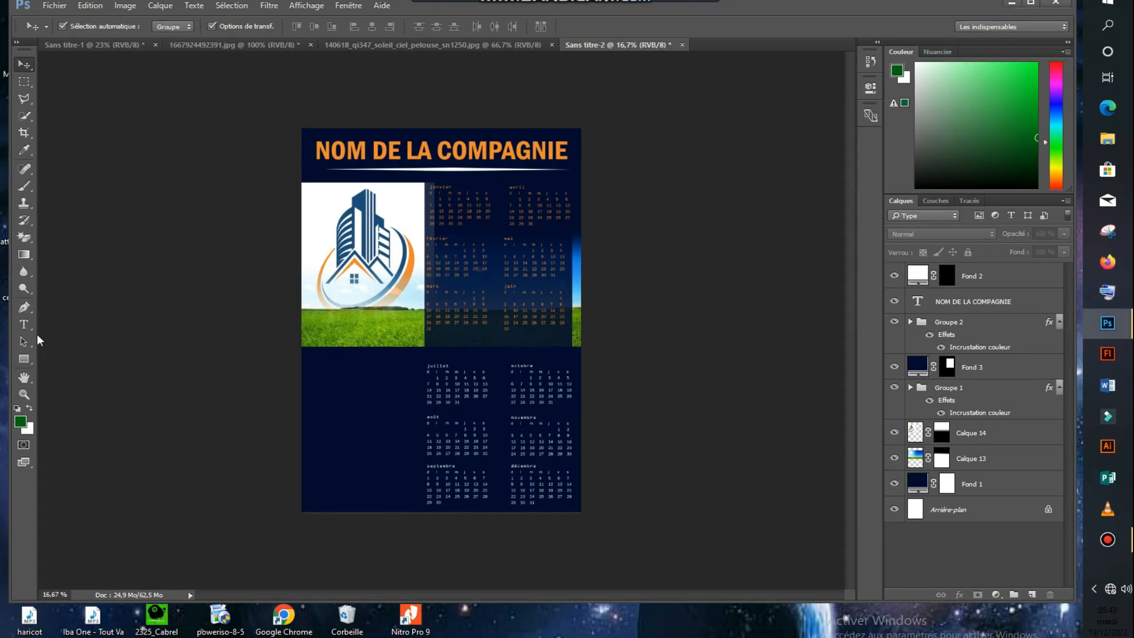
- With the Arrière-plan layer selected, draw a closed Pen path with a two-crested wavy upper edge across the lower part of the calendar page
{"action": "left_click", "coordinate": [25, 308]}
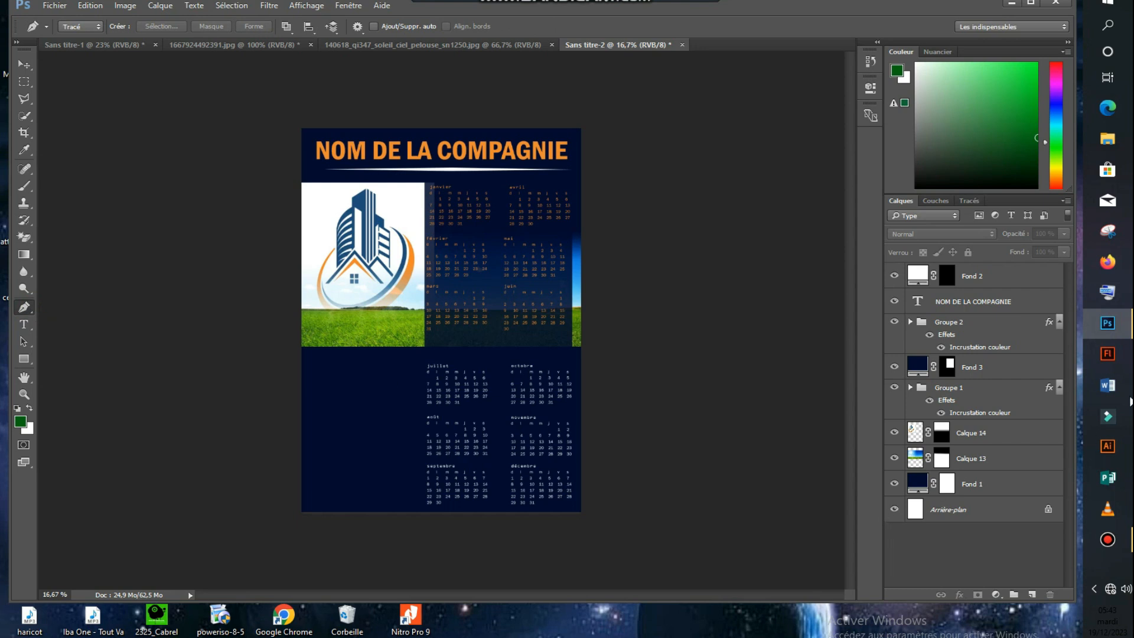
{"action": "left_click", "coordinate": [992, 279]}
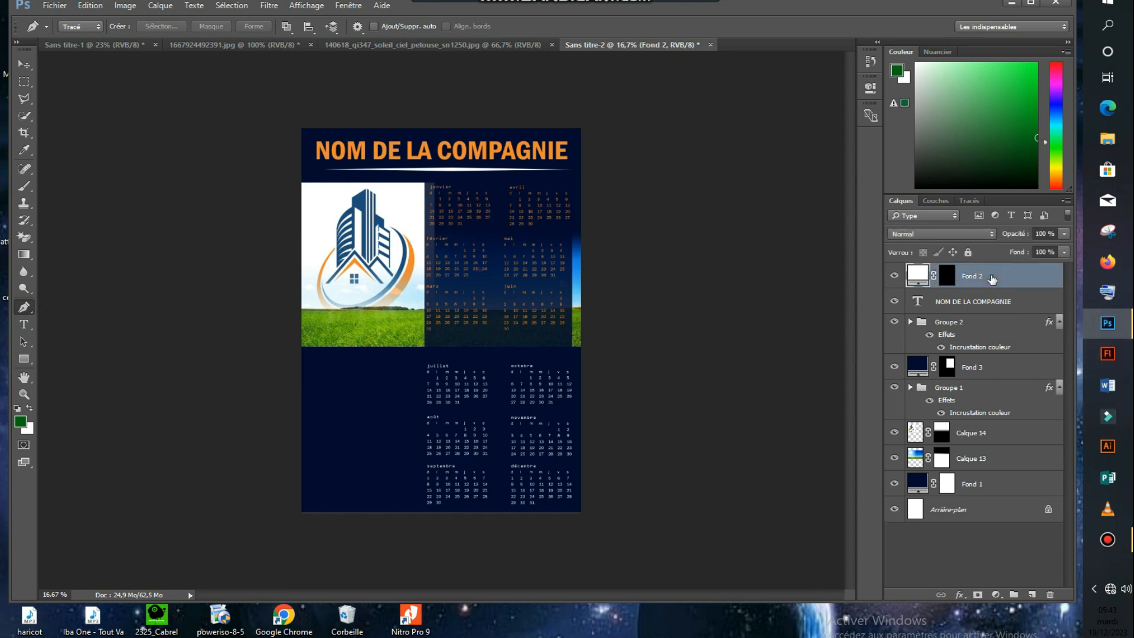
{"action": "left_click", "coordinate": [973, 512]}
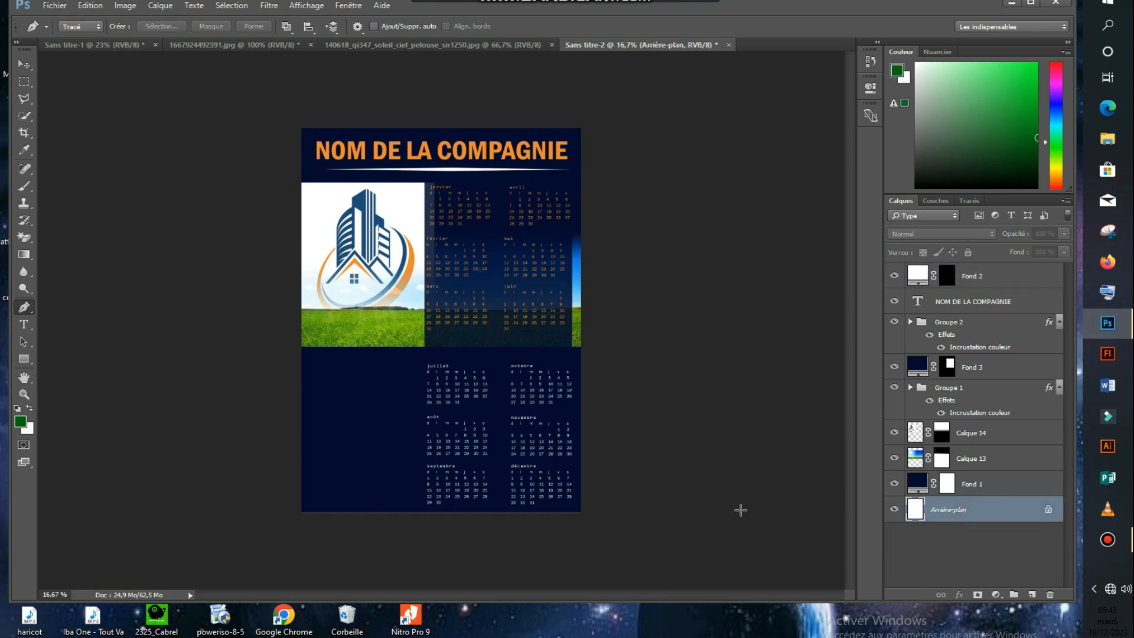
{"action": "left_click", "coordinate": [285, 509]}
{"action": "left_click_drag", "start_coordinate": [382, 485], "coordinate": [419, 538]}
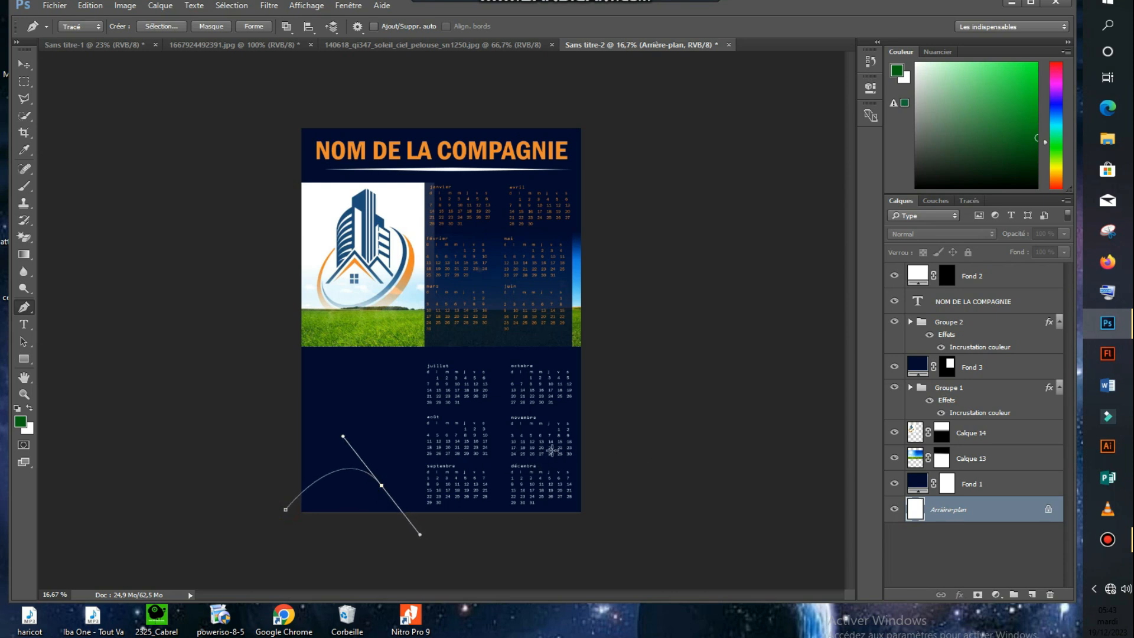
{"action": "left_click_drag", "start_coordinate": [560, 460], "coordinate": [673, 596]}
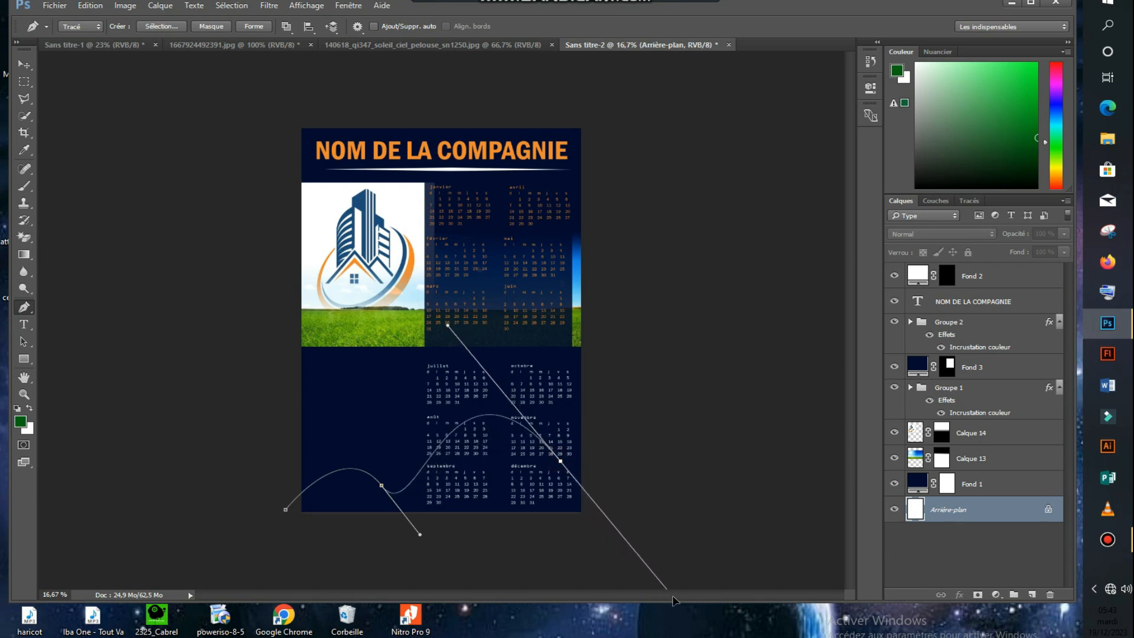
{"action": "left_click_drag", "start_coordinate": [647, 465], "coordinate": [717, 548]}
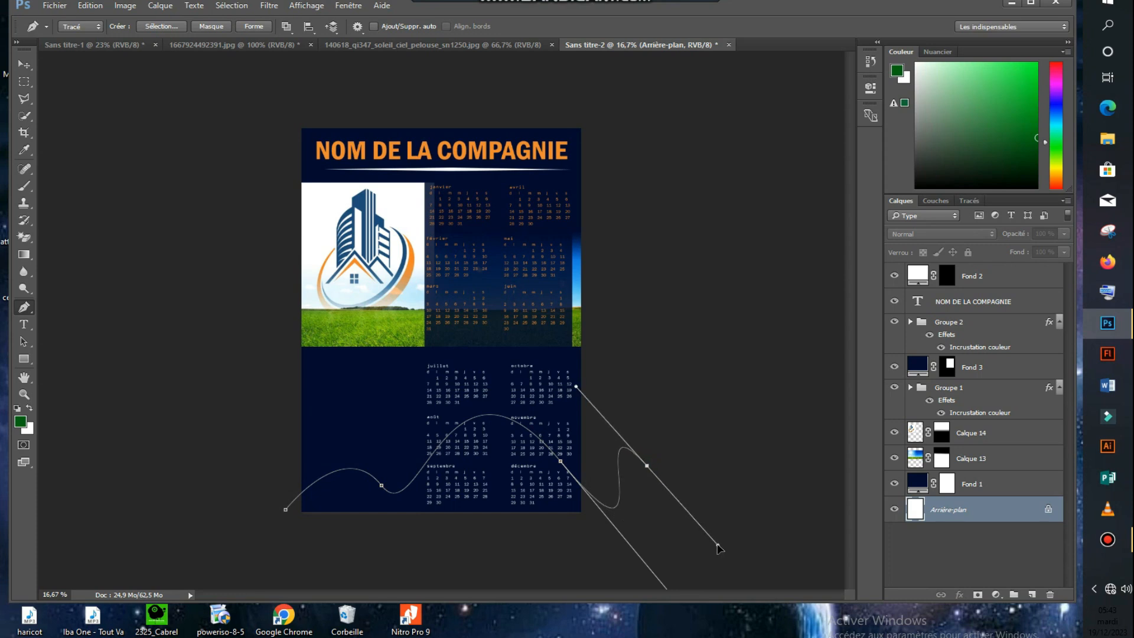
{"action": "left_click", "coordinate": [694, 576]}
{"action": "left_click", "coordinate": [555, 578]}
{"action": "left_click", "coordinate": [468, 578]}
{"action": "left_click", "coordinate": [400, 581]}
{"action": "left_click", "coordinate": [354, 580]}
{"action": "left_click", "coordinate": [303, 568]}
{"action": "left_click", "coordinate": [276, 544]}
{"action": "left_click", "coordinate": [285, 509]}
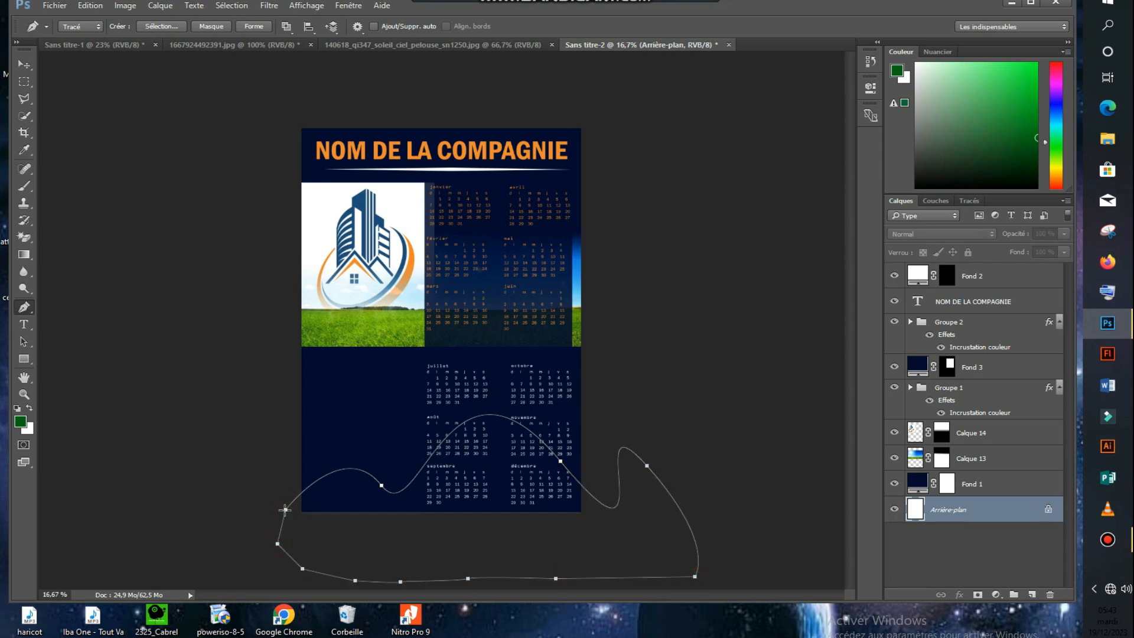
- Convert the closed wavy path into a new smoothed selection with a feather radius of 0 pixels
{"action": "right_click", "coordinate": [312, 529]}
{"action": "right_click", "coordinate": [473, 465]}
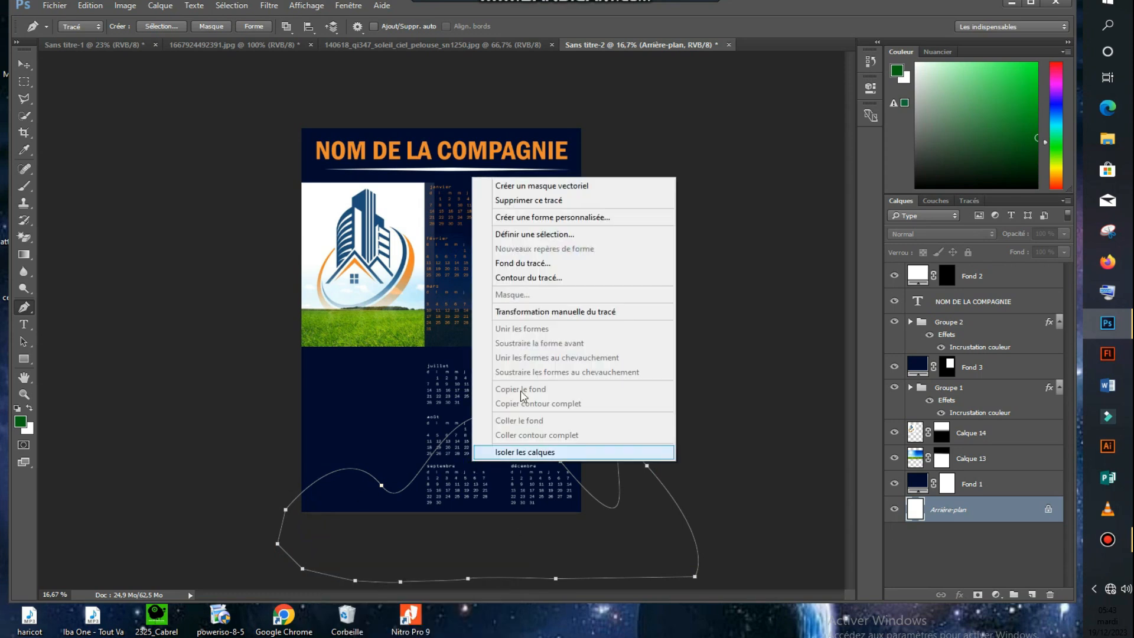
{"action": "left_click", "coordinate": [561, 235]}
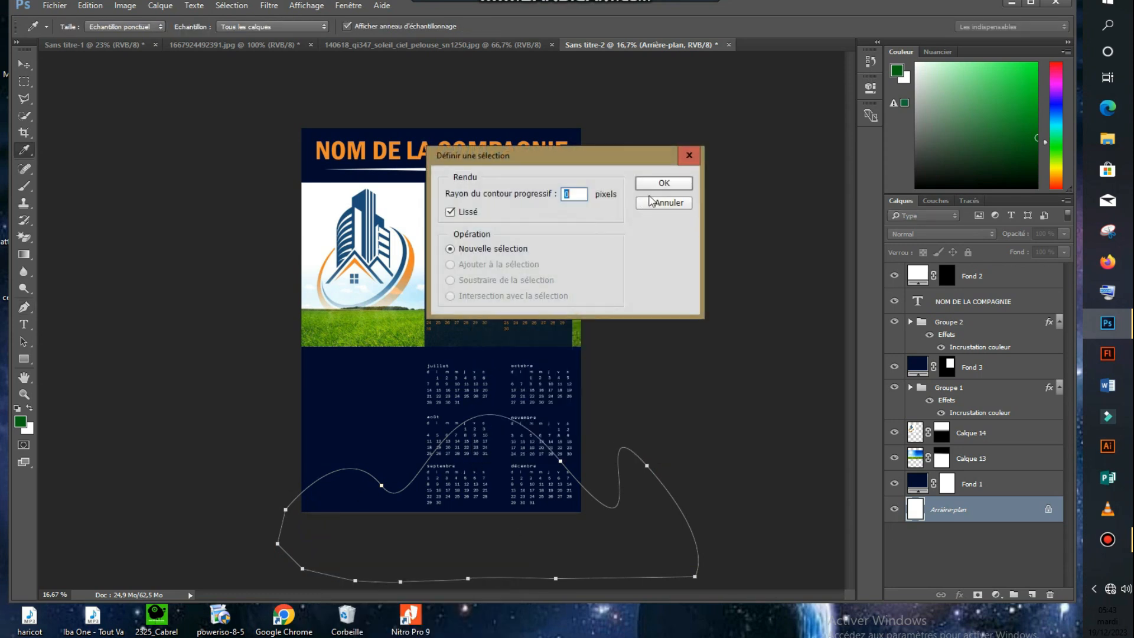
{"action": "left_click", "coordinate": [664, 183]}
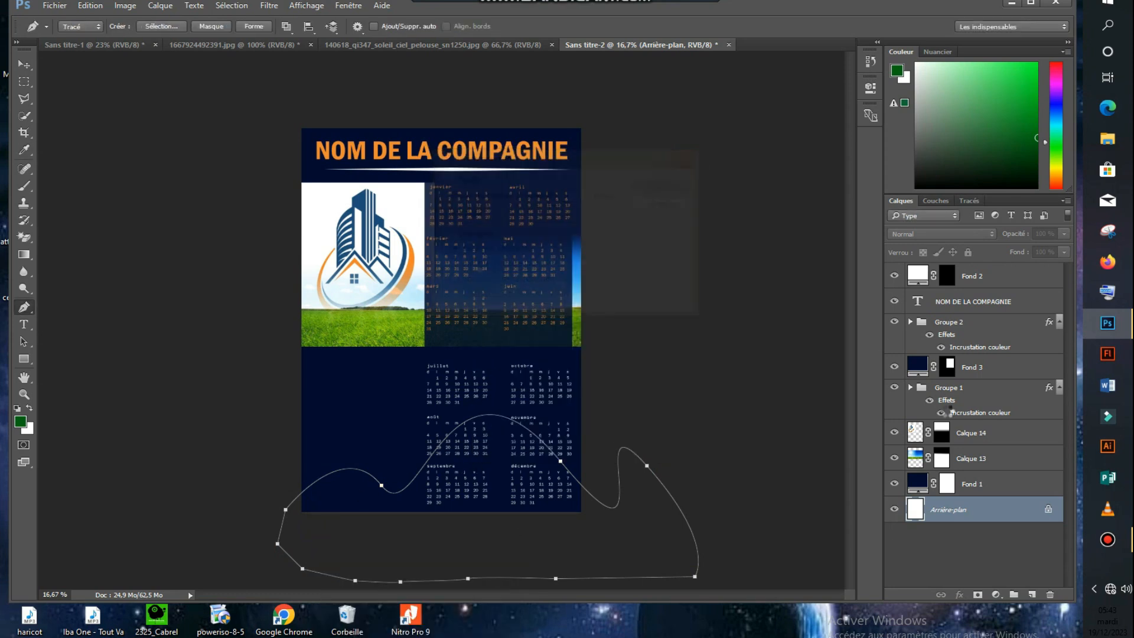
- Fill the wavy selection with a white (ffffff) Solid Color layer and move that layer above Fond 1
{"action": "left_click", "coordinate": [996, 595]}
{"action": "left_click", "coordinate": [950, 315]}
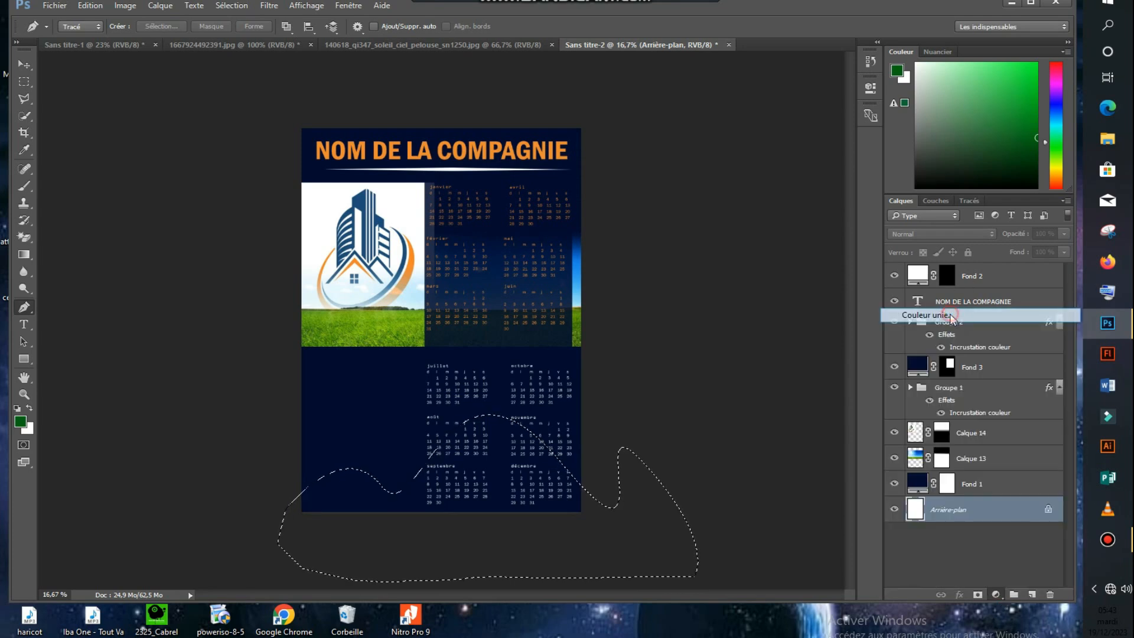
{"action": "mouse_move", "coordinate": [651, 191]}
{"action": "left_mouse_down"}
{"action": "mouse_move", "coordinate": [679, 171]}
{"action": "mouse_move", "coordinate": [620, 73]}
{"action": "left_mouse_up"}
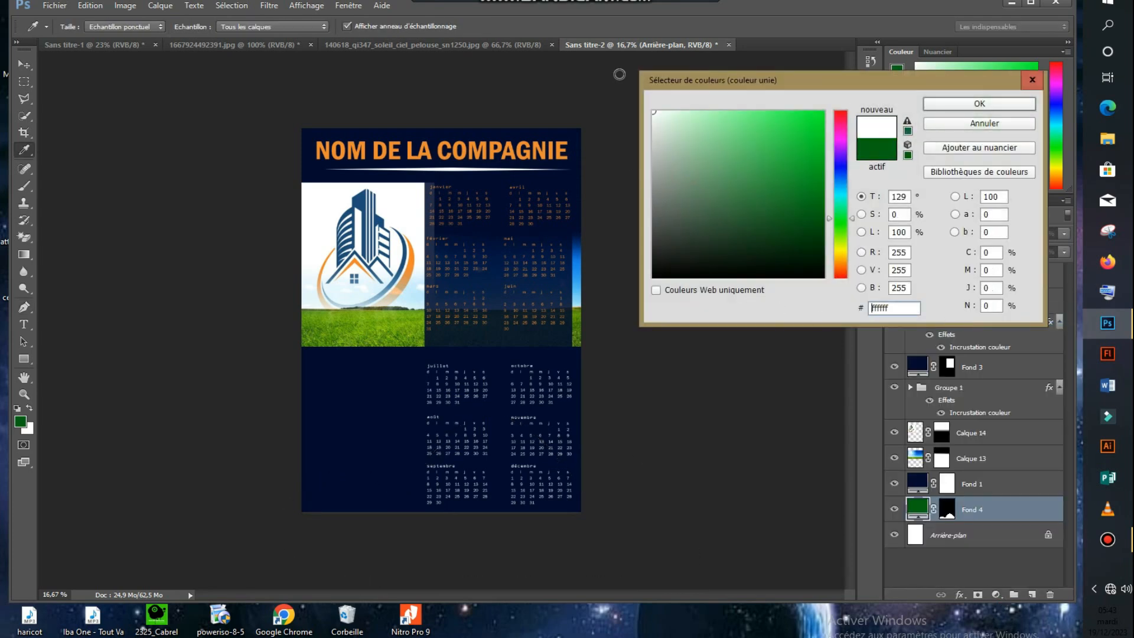
{"action": "left_click", "coordinate": [980, 104]}
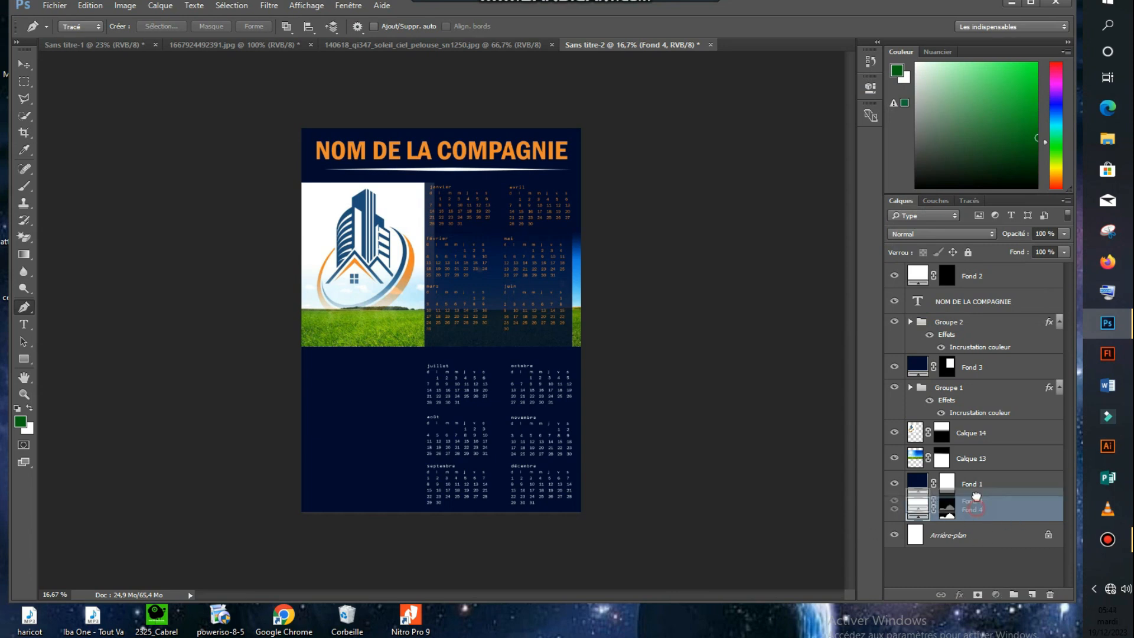
{"action": "left_click_drag", "start_coordinate": [977, 474], "coordinate": [978, 478]}
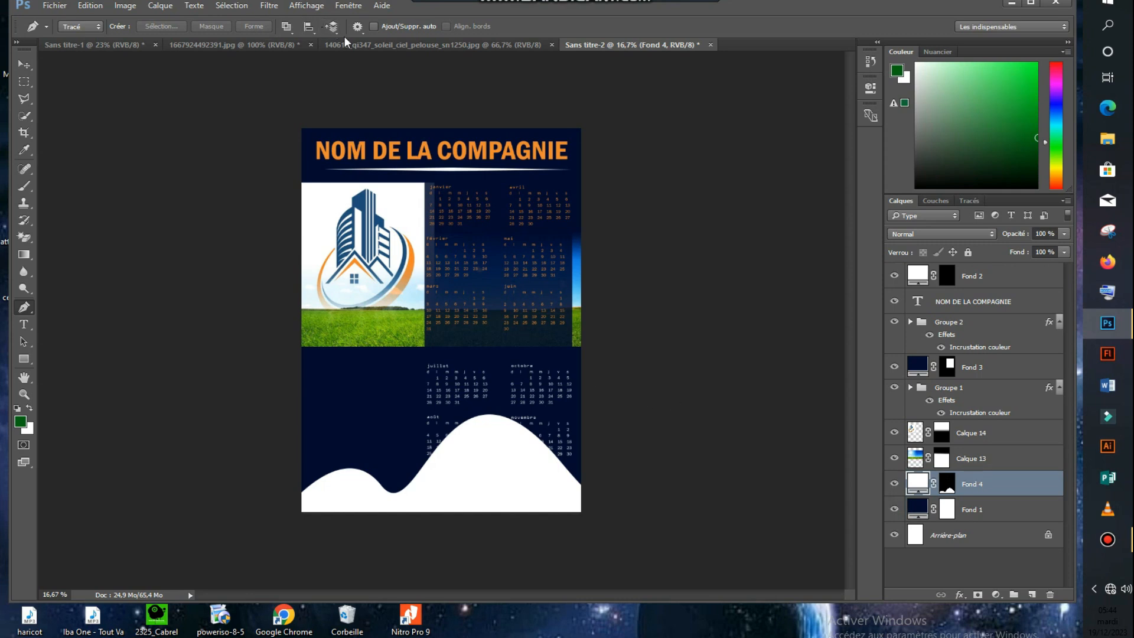
- Stretch the white wave horizontally on both sides to about 113% width, apply the transformation and deselect the layer
{"action": "left_click", "coordinate": [31, 64]}
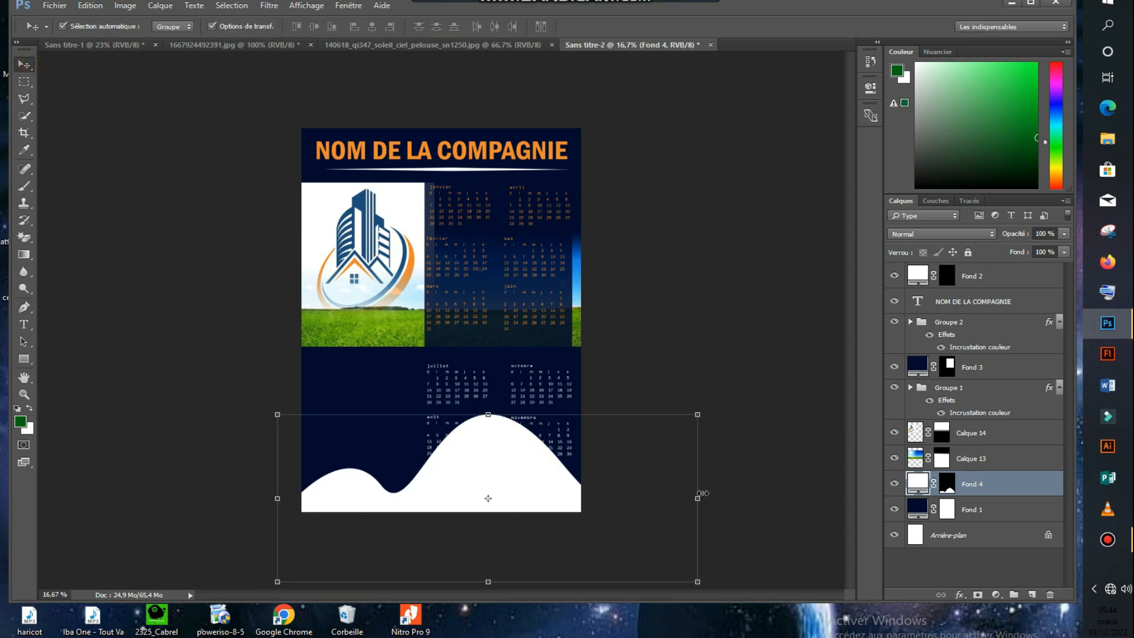
{"action": "left_click_drag", "start_coordinate": [699, 498], "coordinate": [736, 499]}
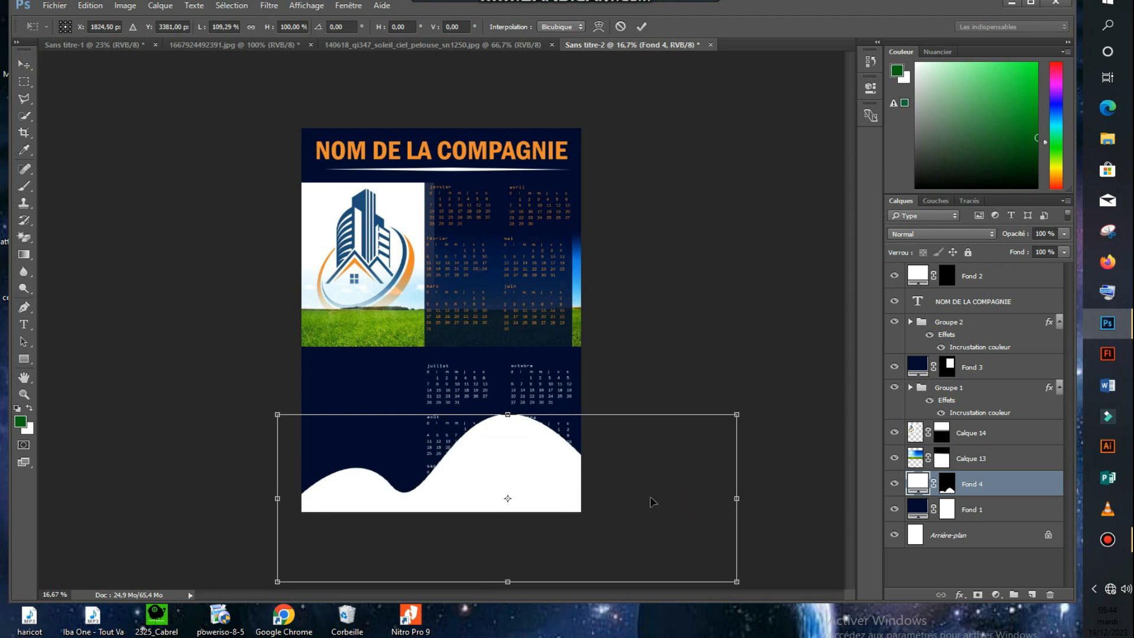
{"action": "left_click_drag", "start_coordinate": [274, 498], "coordinate": [261, 498]}
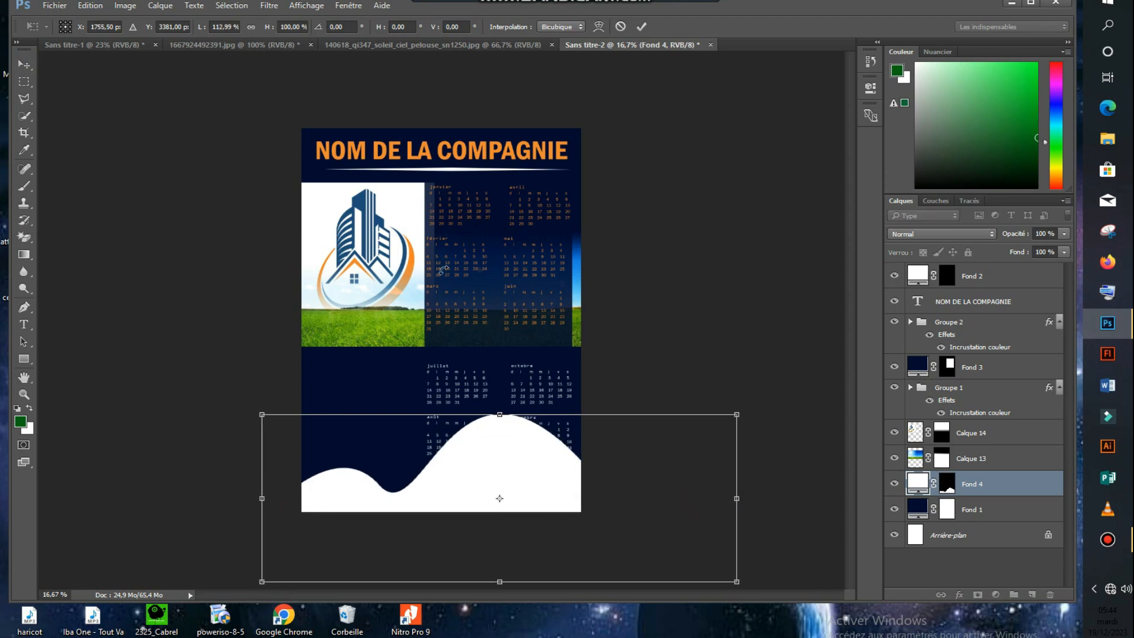
{"action": "left_click", "coordinate": [641, 26]}
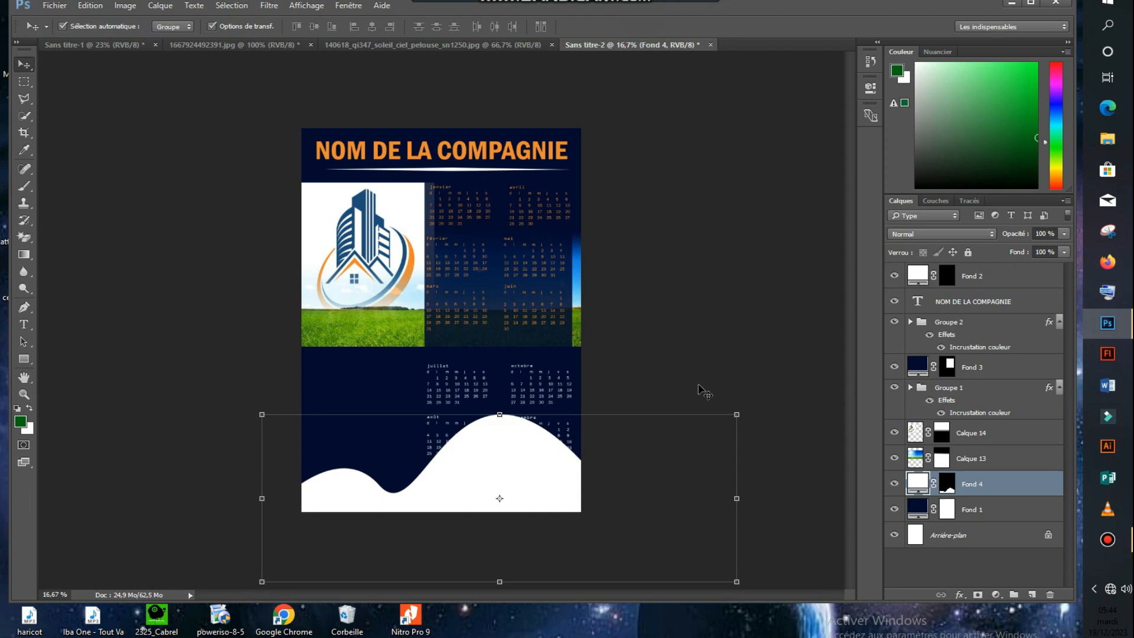
{"action": "left_click", "coordinate": [702, 308]}
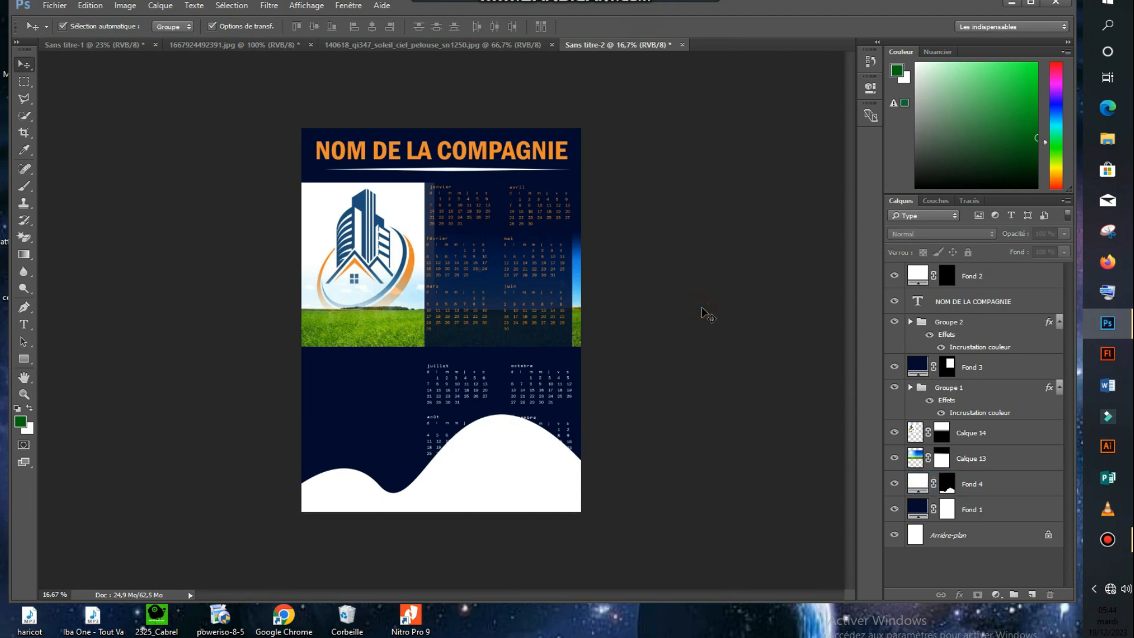
- Lower the white wave layer's opacity to about 58% in its blending options and deselect it
{"action": "left_click", "coordinate": [533, 472]}
{"action": "left_click", "coordinate": [960, 594]}
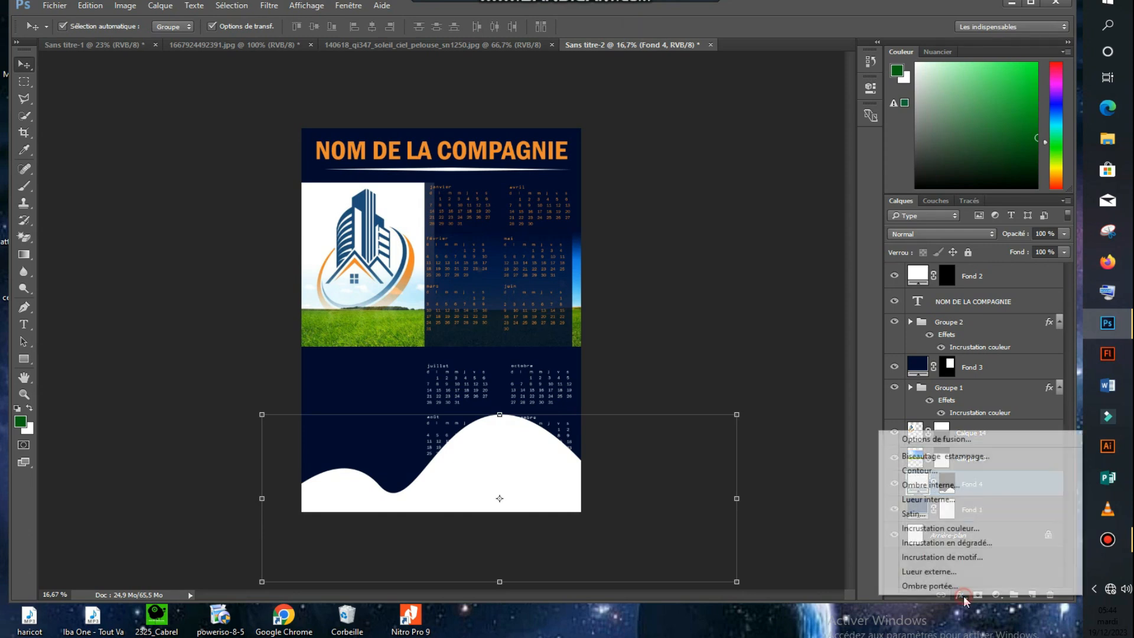
{"action": "left_click", "coordinate": [952, 439]}
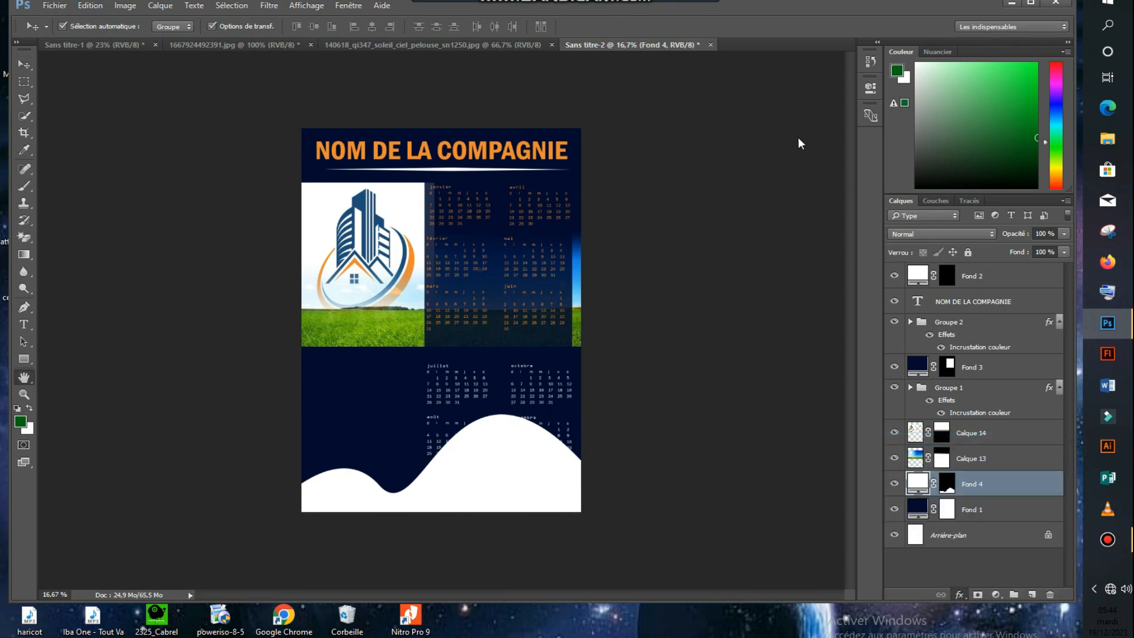
{"action": "left_click_drag", "start_coordinate": [732, 153], "coordinate": [903, 73]}
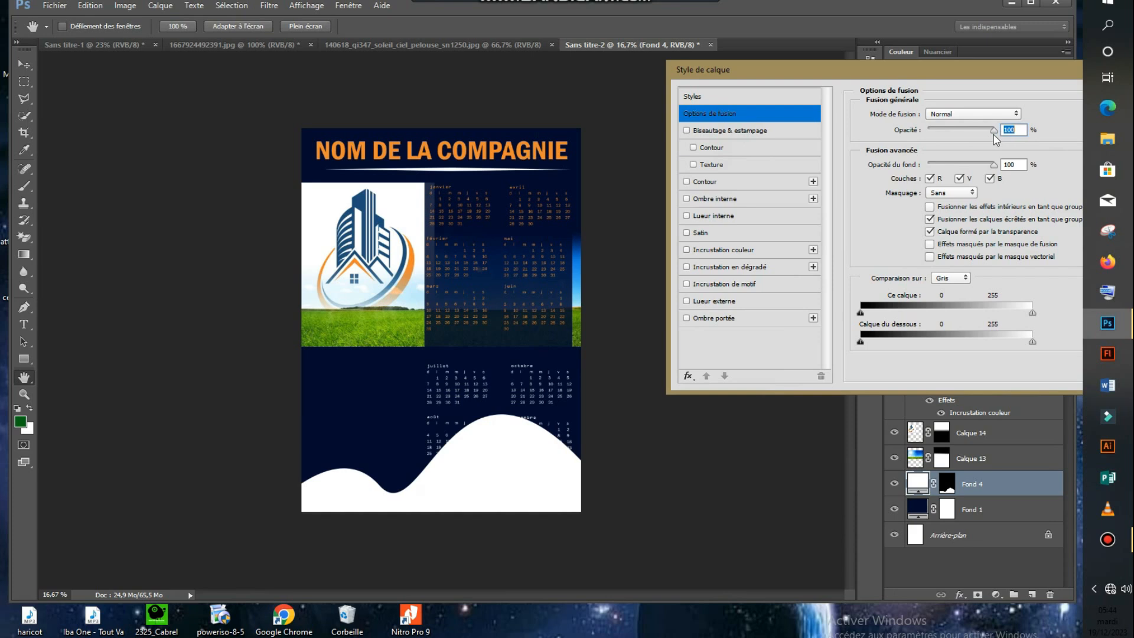
{"action": "left_click_drag", "start_coordinate": [993, 135], "coordinate": [967, 132]}
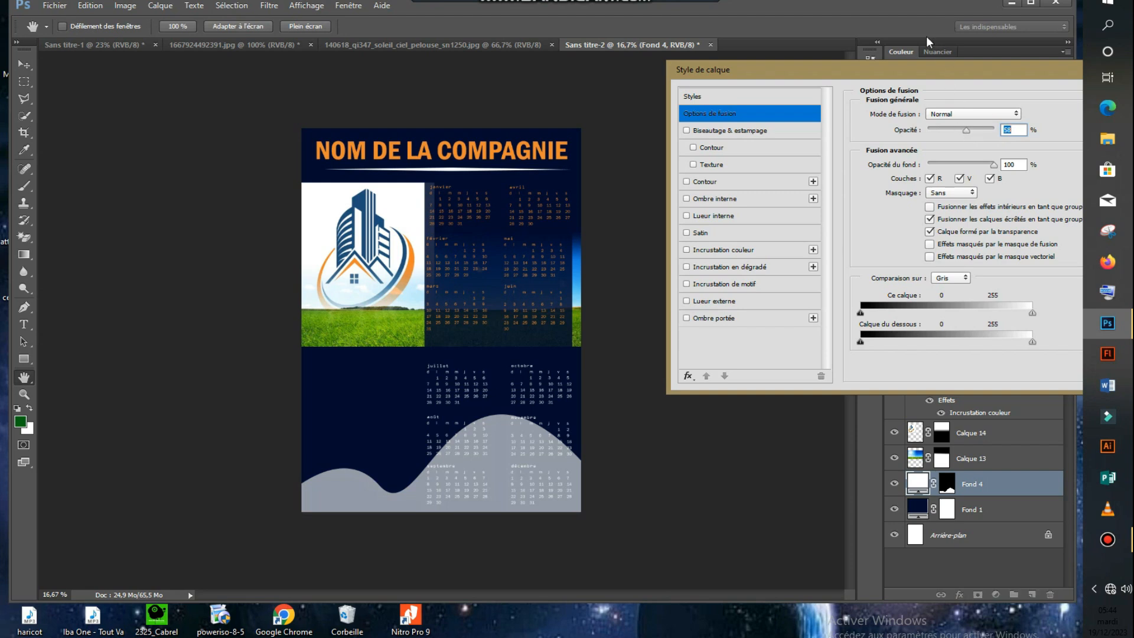
{"action": "left_click_drag", "start_coordinate": [922, 72], "coordinate": [747, 148]}
{"action": "left_click", "coordinate": [996, 173]}
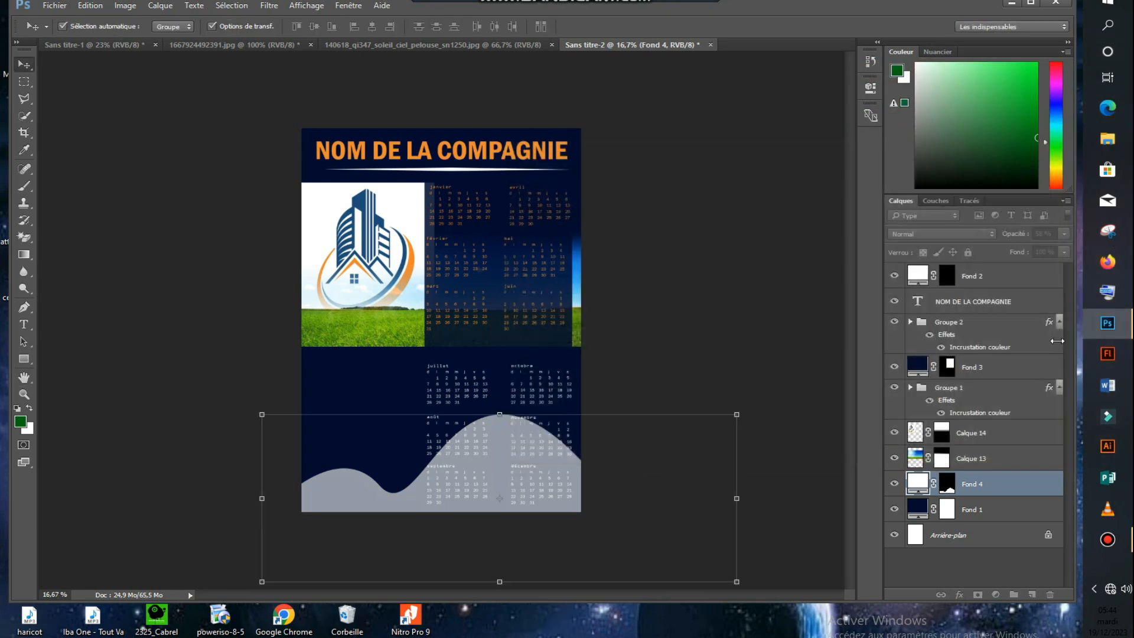
{"action": "left_click", "coordinate": [721, 279]}
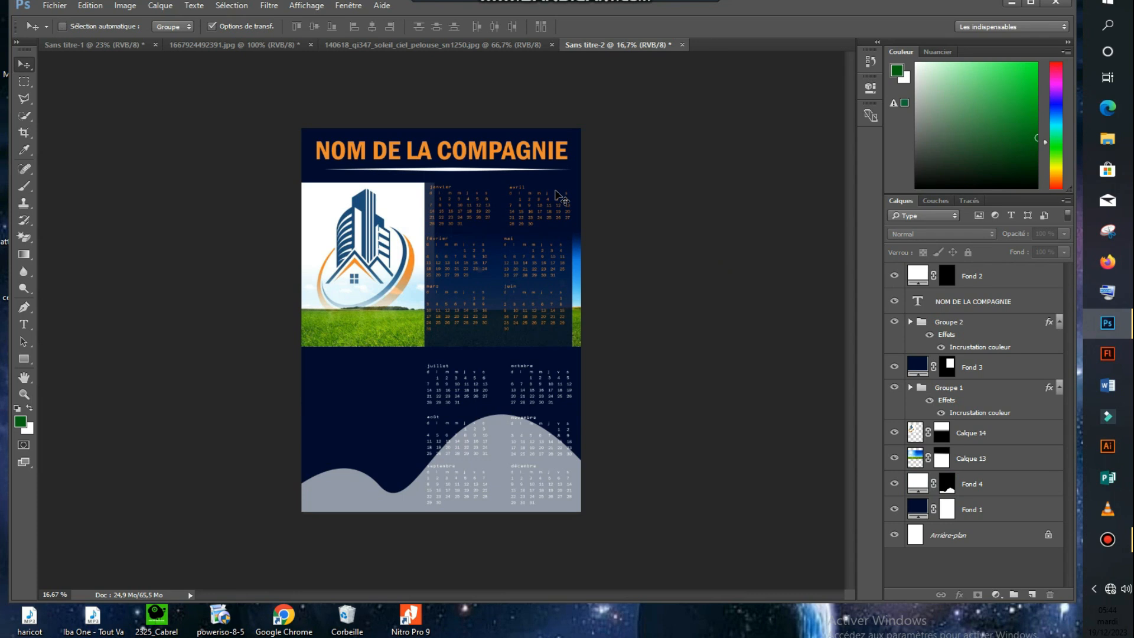
- After checking the reference calendar Sans titre-1, draw a closed Pen path with an inward-curving edge in the page's lower-left corner, with Fond 2 selected
{"action": "key", "text": "ctrl+plus"}
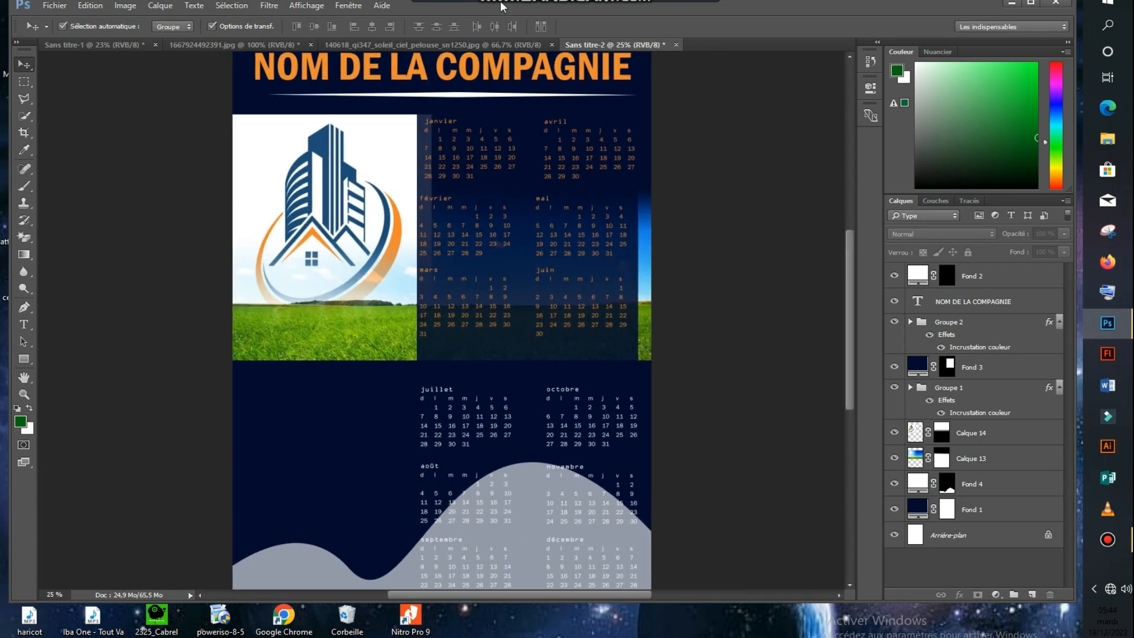
{"action": "mouse_move", "coordinate": [847, 350]}
{"action": "left_mouse_down"}
{"action": "mouse_move", "coordinate": [846, 317]}
{"action": "mouse_move", "coordinate": [845, 362]}
{"action": "left_mouse_up"}
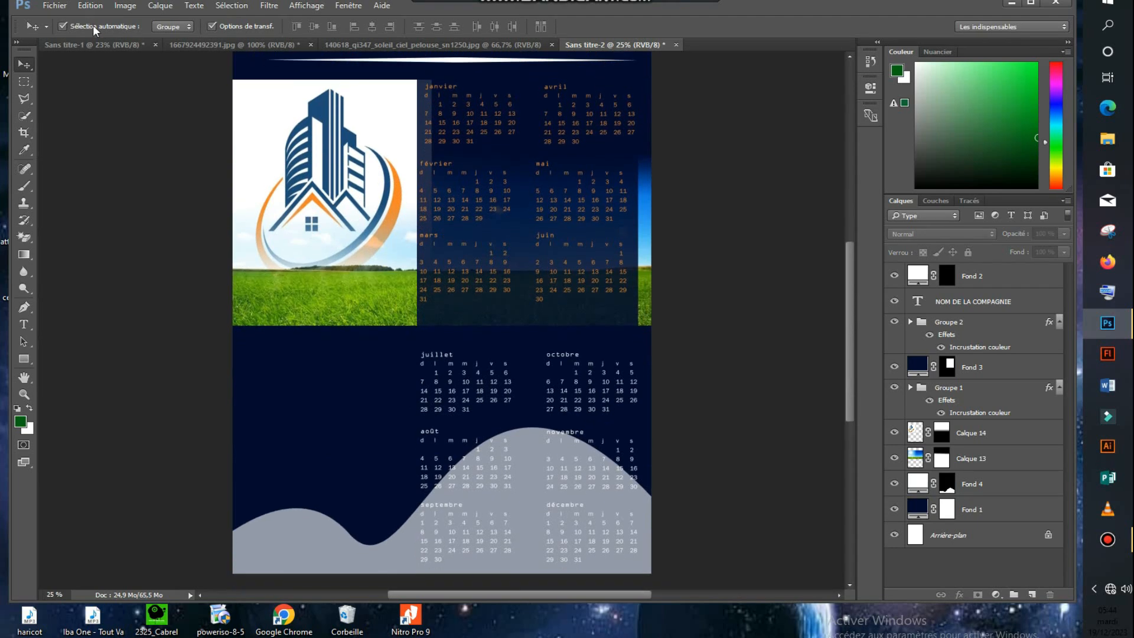
{"action": "left_click", "coordinate": [97, 44]}
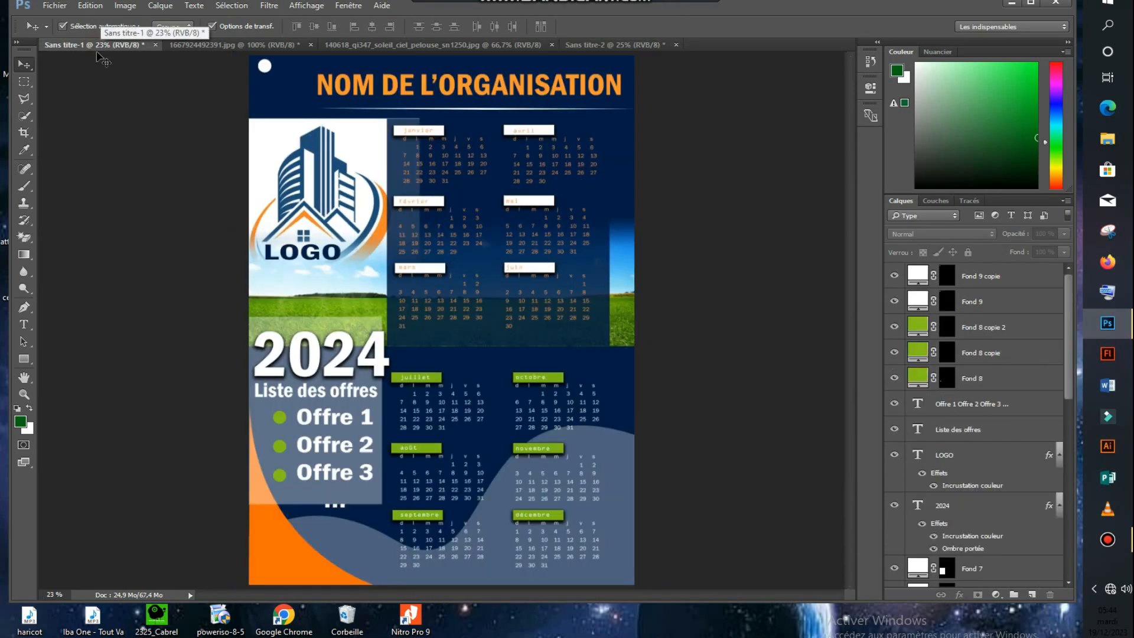
{"action": "left_click", "coordinate": [627, 47]}
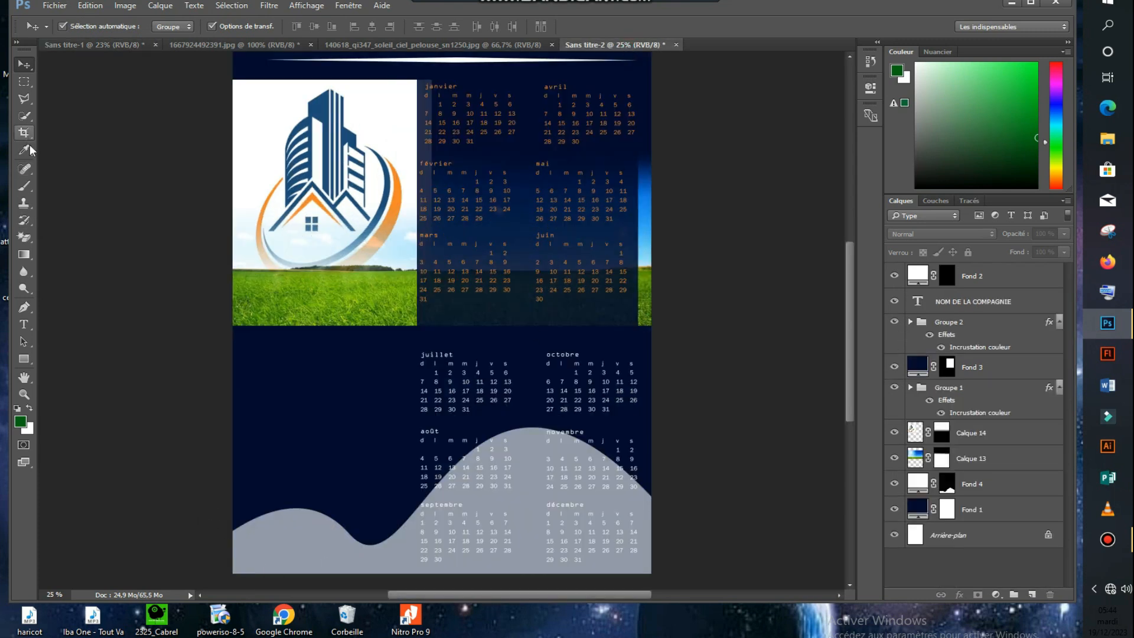
{"action": "left_click", "coordinate": [24, 307]}
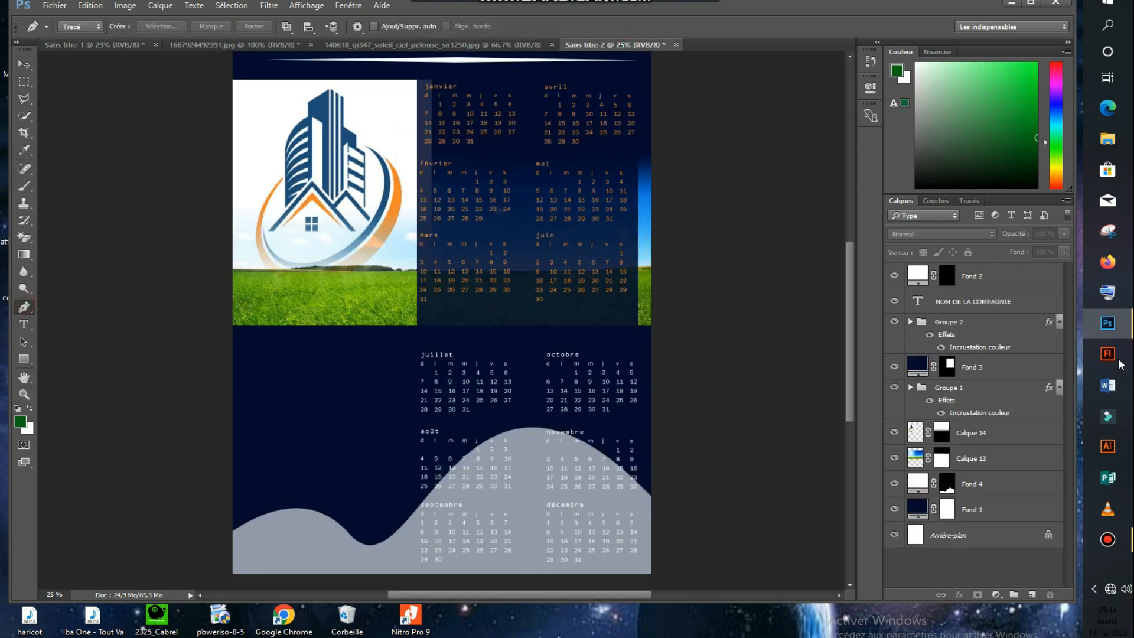
{"action": "left_click", "coordinate": [1013, 277]}
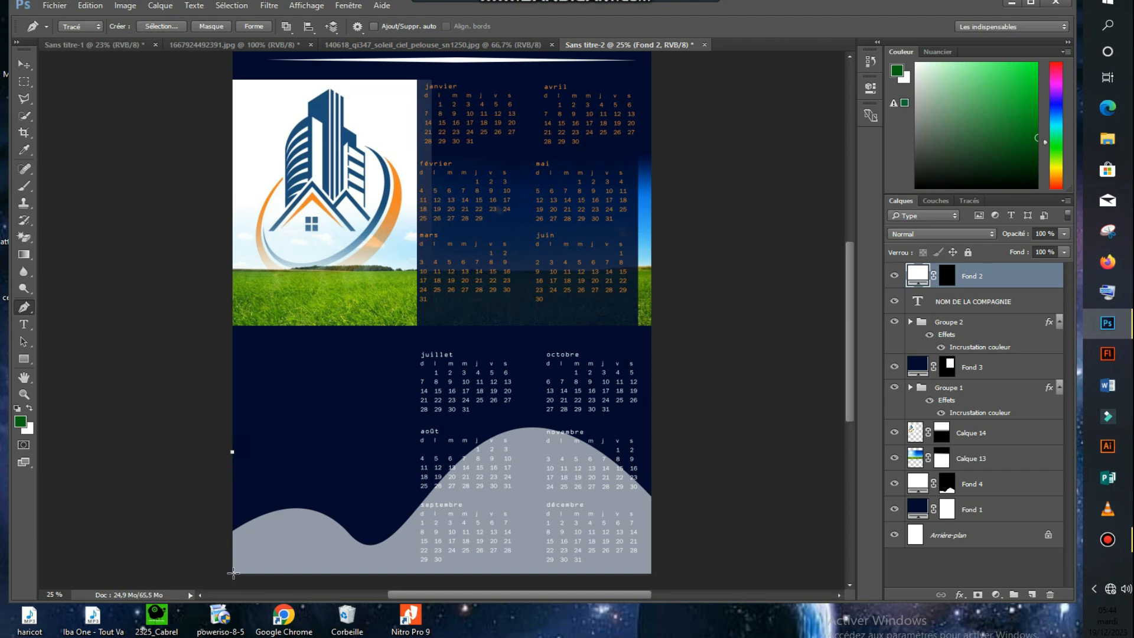
{"action": "left_click", "coordinate": [354, 573]}
{"action": "left_click_drag", "start_coordinate": [233, 453], "coordinate": [199, 325]}
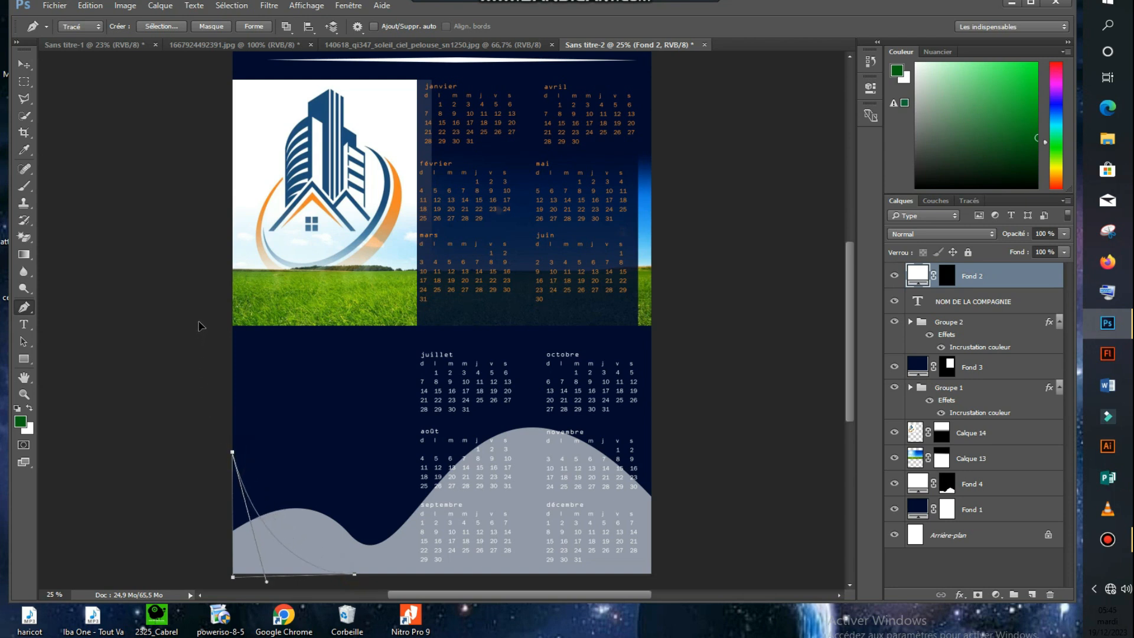
- Convert the corner path into a smoothed selection with 0 pixels feather and fill it with a Solid Color layer in the logo's orange (f58521)
{"action": "right_click", "coordinate": [261, 541]}
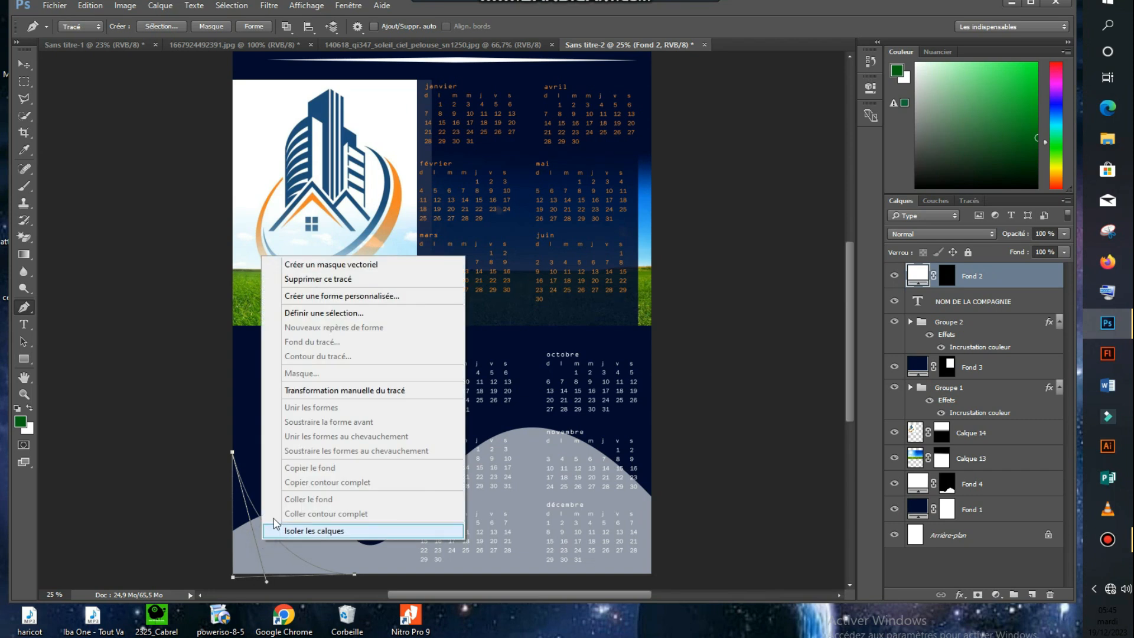
{"action": "left_click", "coordinate": [295, 315]}
{"action": "left_click", "coordinate": [663, 182]}
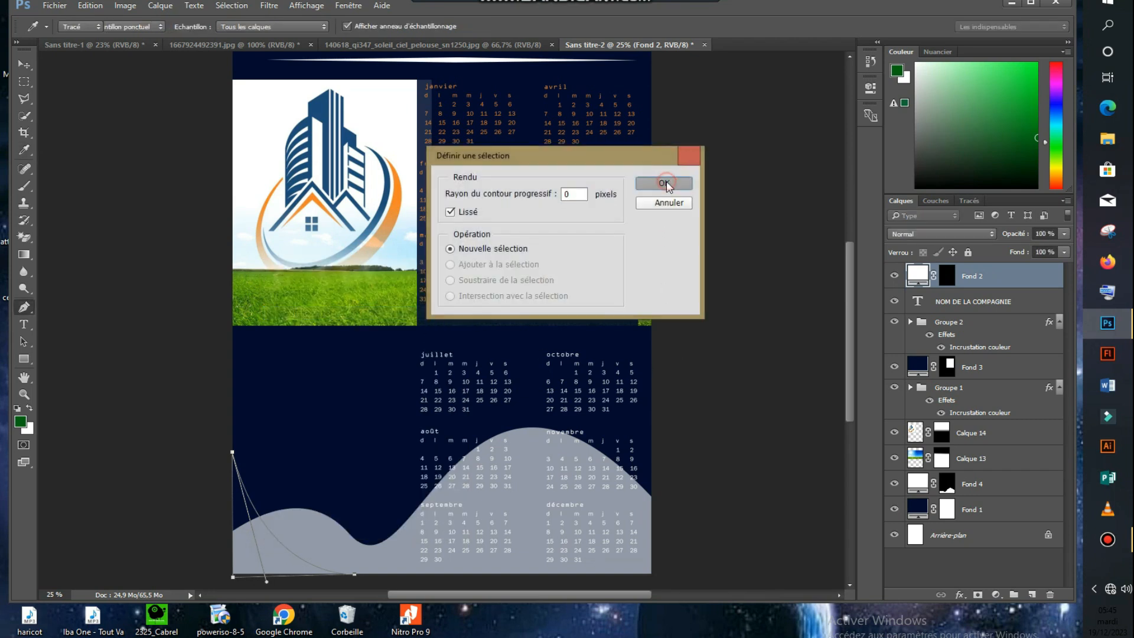
{"action": "left_click", "coordinate": [993, 594]}
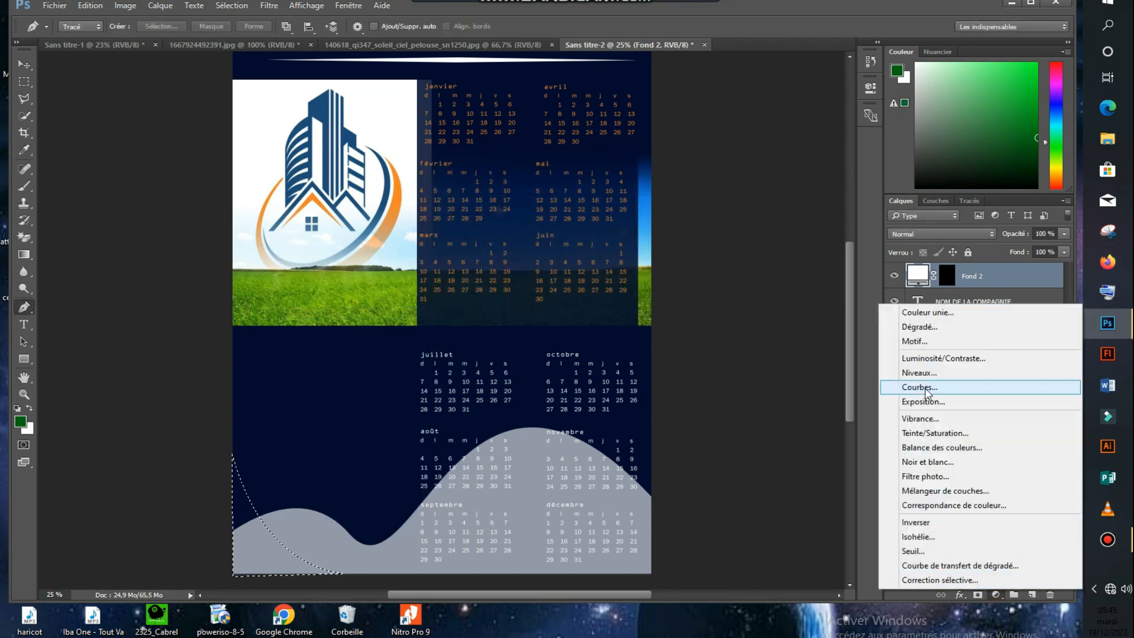
{"action": "left_click", "coordinate": [912, 312]}
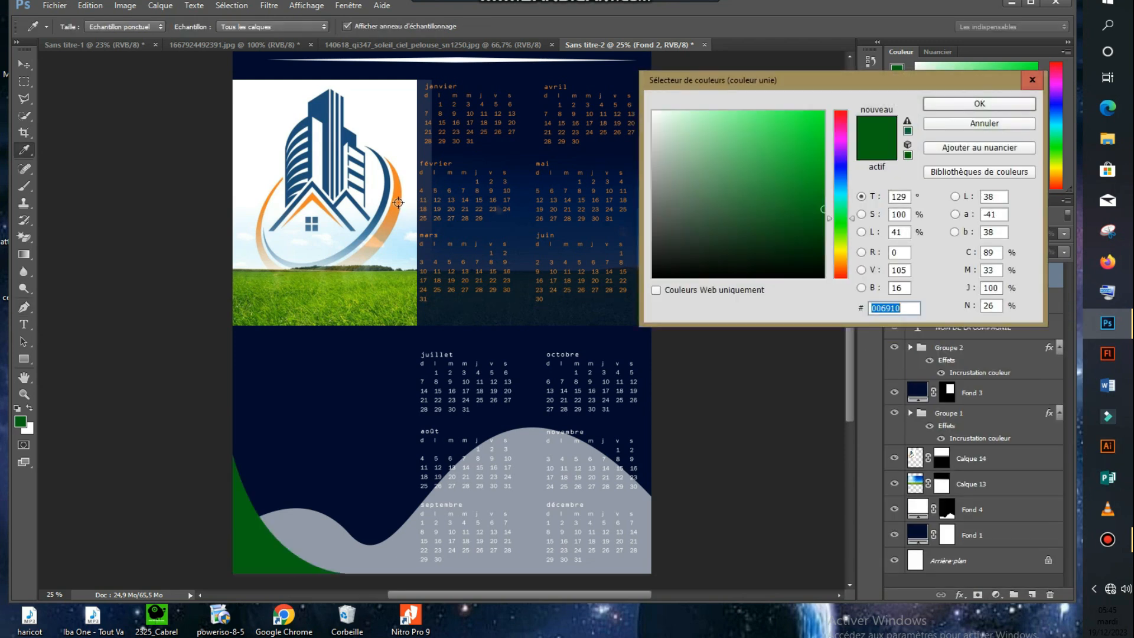
{"action": "left_click", "coordinate": [392, 198]}
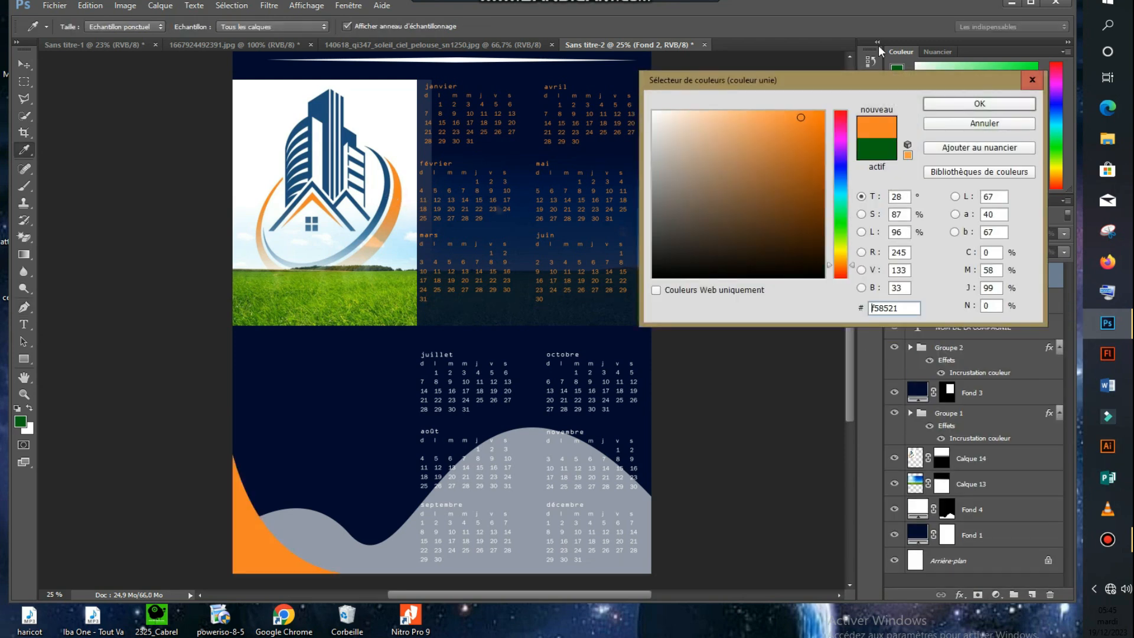
{"action": "left_click", "coordinate": [999, 106]}
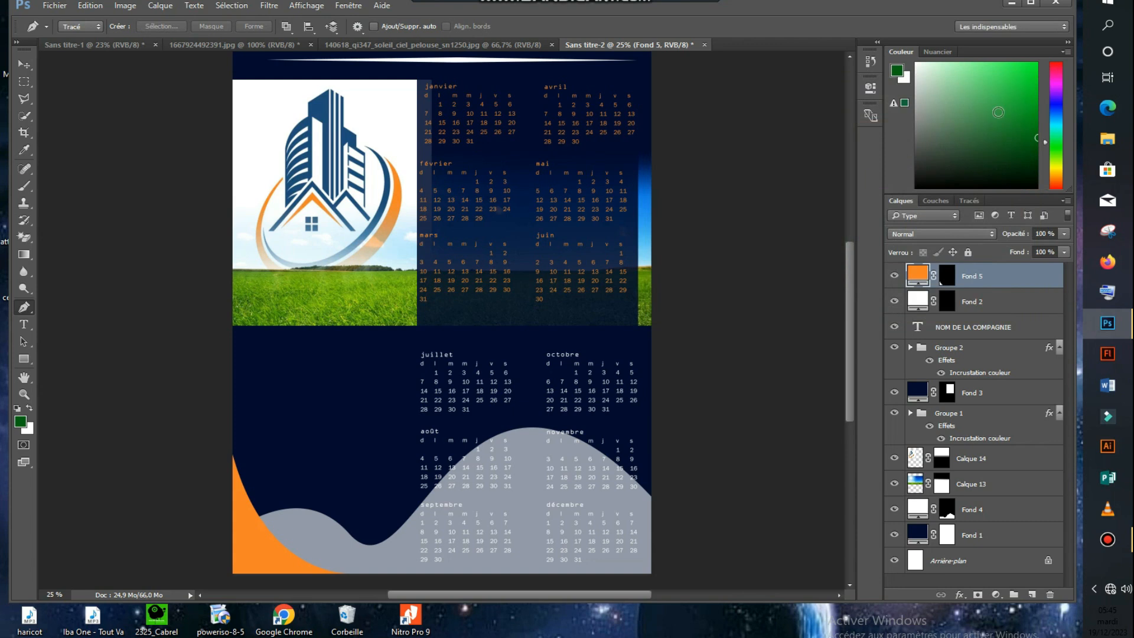
- Stretch the orange corner shape upward and sideways to about 110% width and 143% height, and apply the transformation
{"action": "left_click", "coordinate": [24, 64]}
{"action": "left_click_drag", "start_coordinate": [293, 451], "coordinate": [293, 398]}
{"action": "left_click_drag", "start_coordinate": [354, 492], "coordinate": [366, 489]}
{"action": "left_click", "coordinate": [640, 28]}
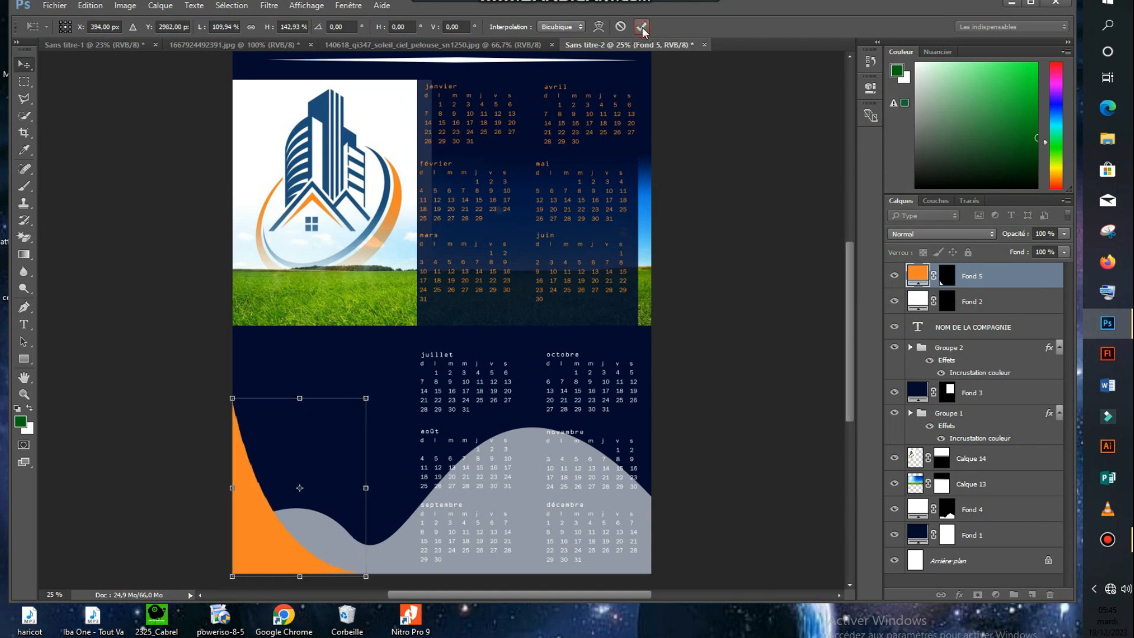
- Add the text "2024" on the navy area below the photo and color it white (ffffff)
{"action": "left_click", "coordinate": [24, 324]}
{"action": "left_click", "coordinate": [314, 381]}
{"action": "type", "text": "2024"}
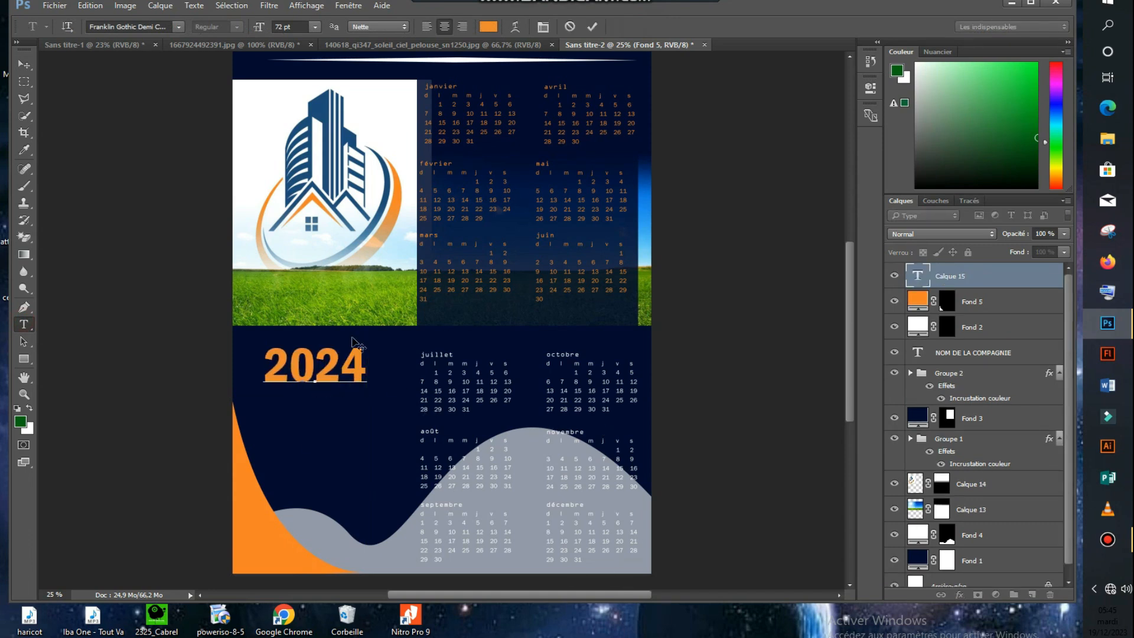
{"action": "left_click_drag", "start_coordinate": [268, 360], "coordinate": [409, 366]}
{"action": "left_click", "coordinate": [493, 28]}
{"action": "left_click", "coordinate": [289, 98]}
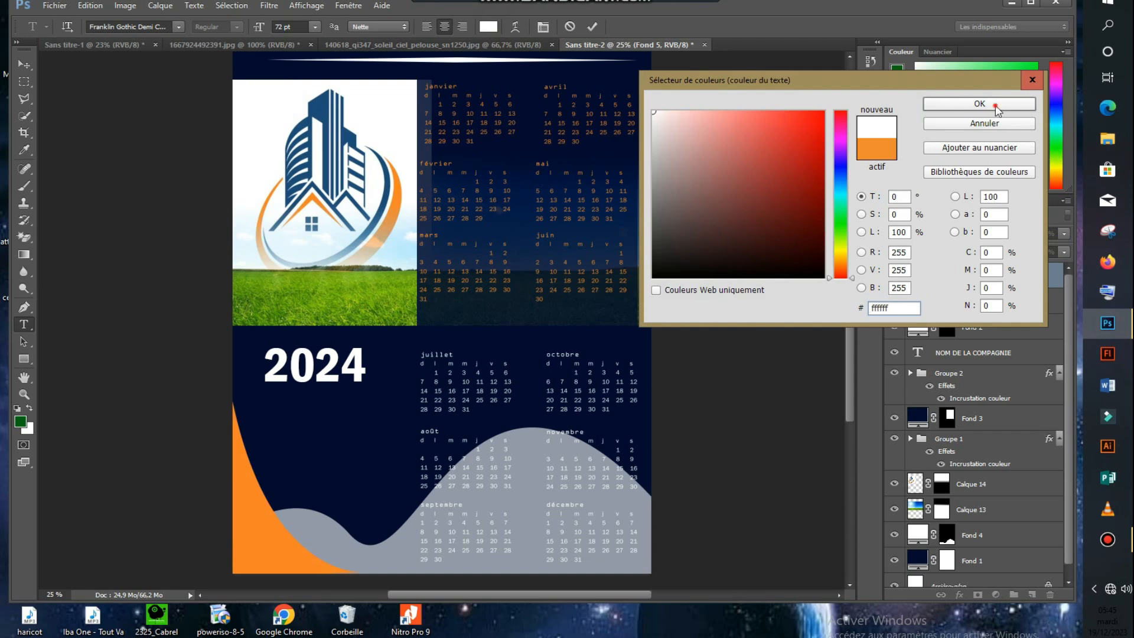
{"action": "left_click", "coordinate": [996, 106]}
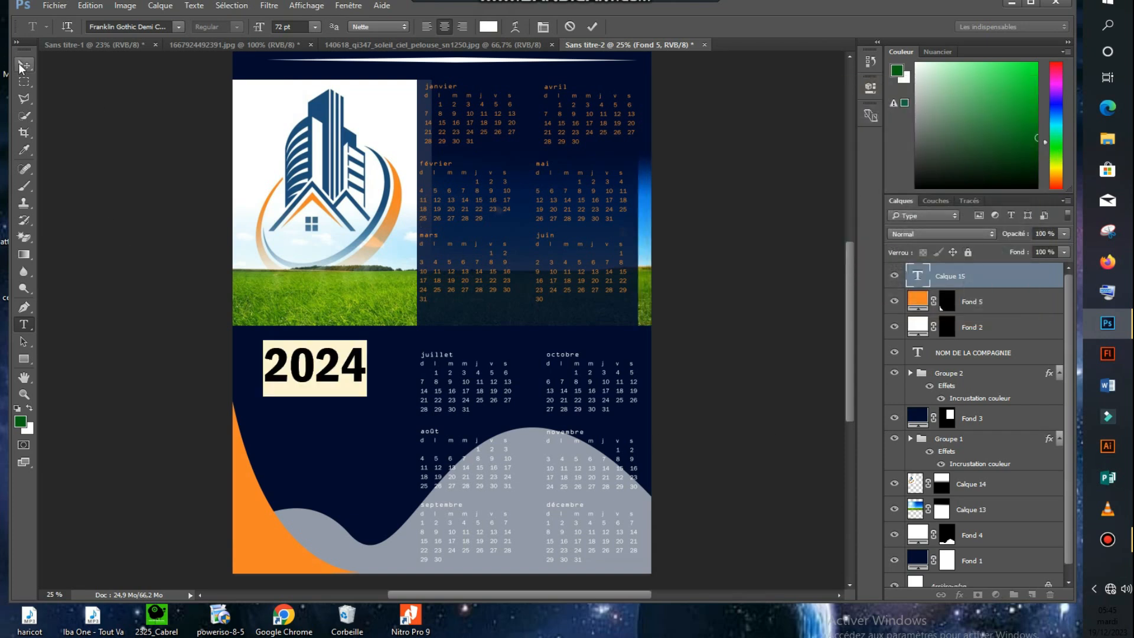
- Enlarge the 2024 text to nearly the width of the logo panel and place it over the grass beneath the logo
{"action": "left_click", "coordinate": [22, 65]}
{"action": "left_click_drag", "start_coordinate": [366, 383], "coordinate": [418, 389]}
{"action": "left_click_drag", "start_coordinate": [419, 335], "coordinate": [399, 305]}
{"action": "left_click", "coordinate": [641, 27]}
- Apply a drop shadow with its default settings to the 2024 text layer
{"action": "left_click", "coordinate": [959, 595]}
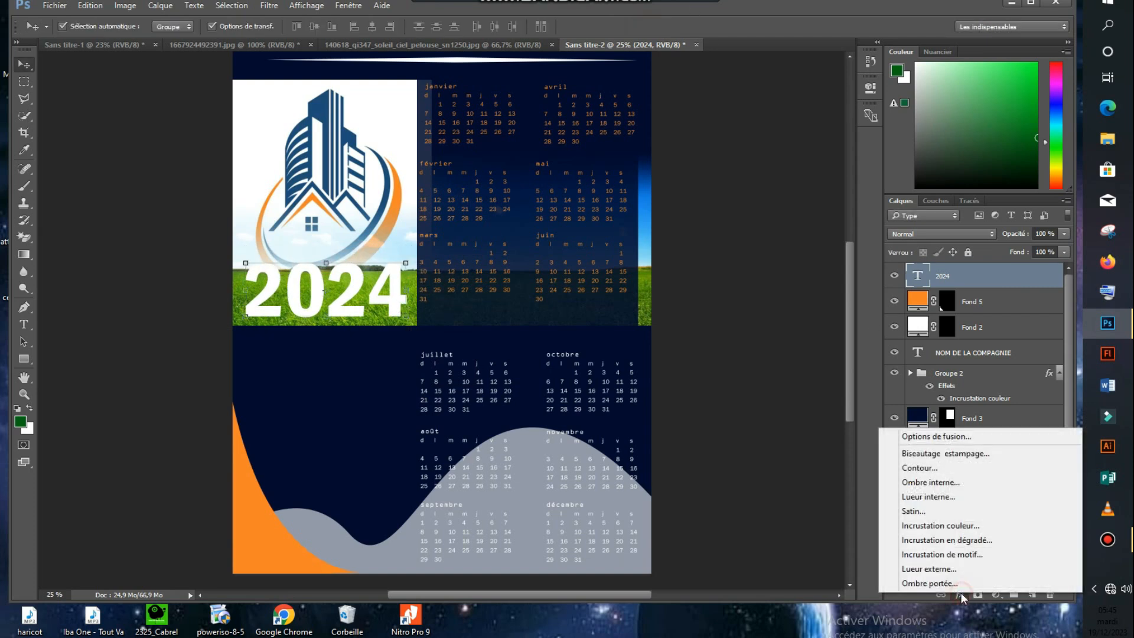
{"action": "left_click", "coordinate": [987, 437]}
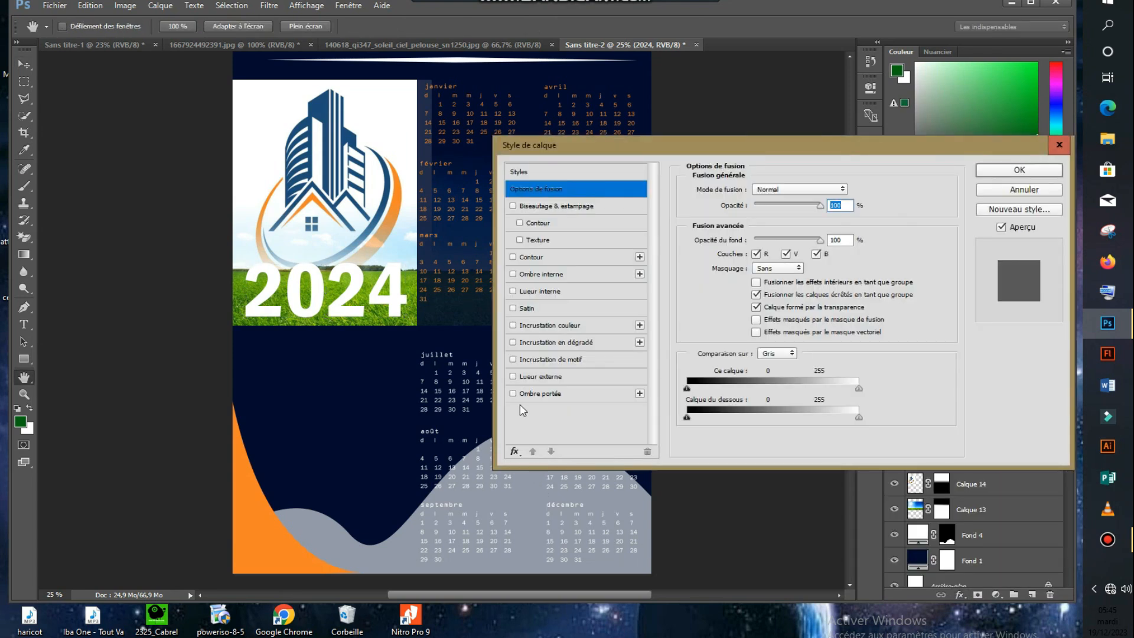
{"action": "left_click", "coordinate": [512, 394]}
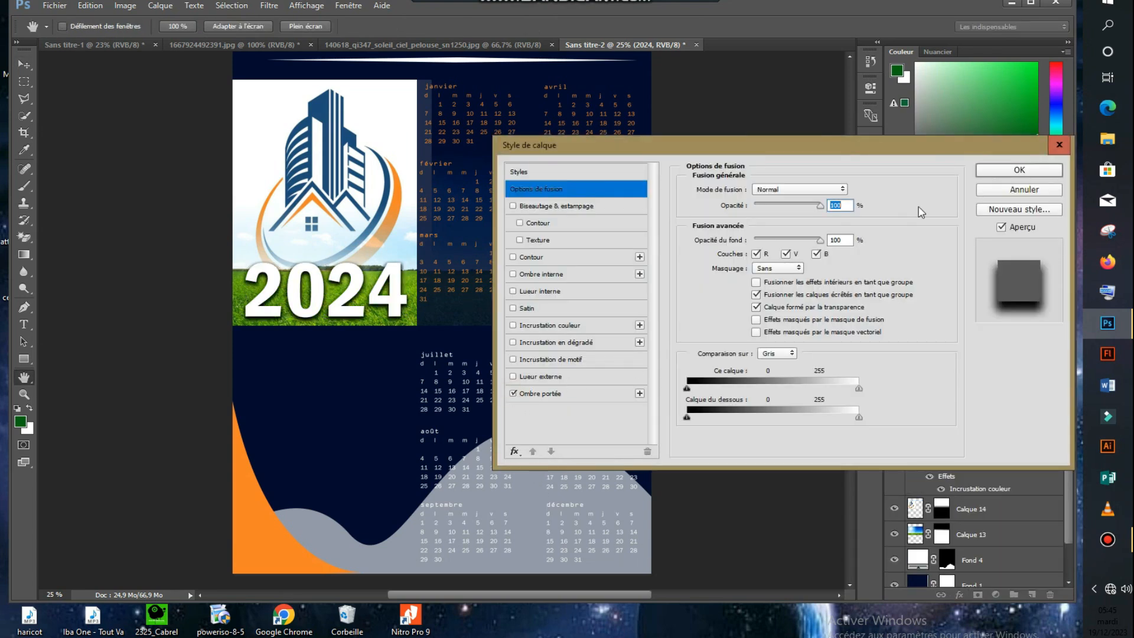
{"action": "left_click", "coordinate": [1018, 170]}
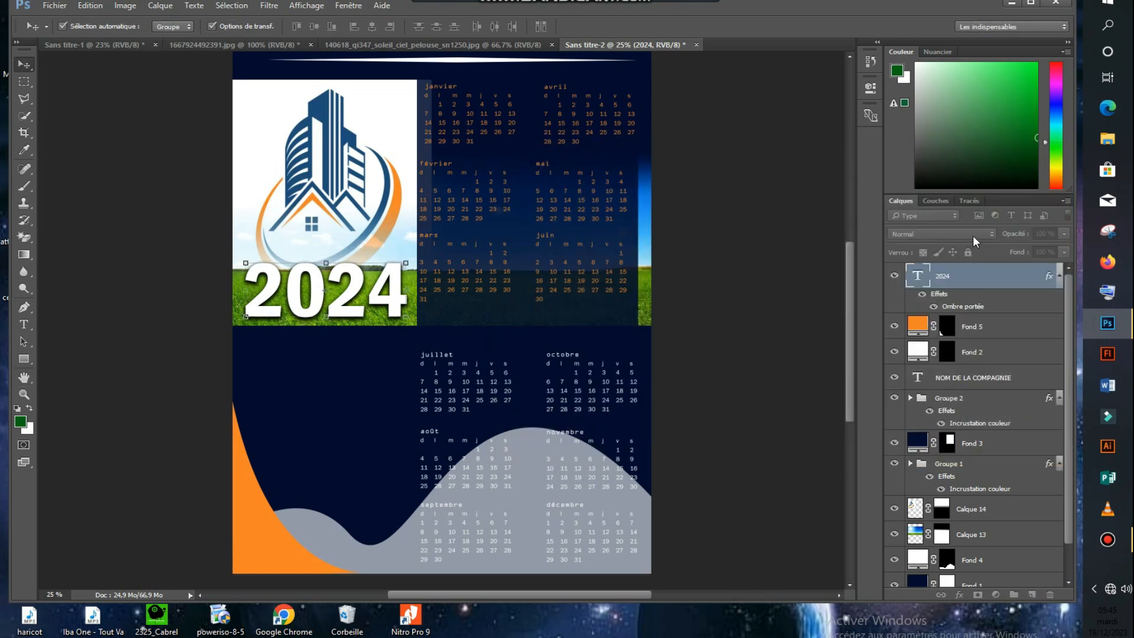
- Select a rectangle from the grass beneath the logo down into the wave, and fill it with a white (ffffff) Solid Color layer above Fond 1
{"action": "left_click", "coordinate": [100, 45]}
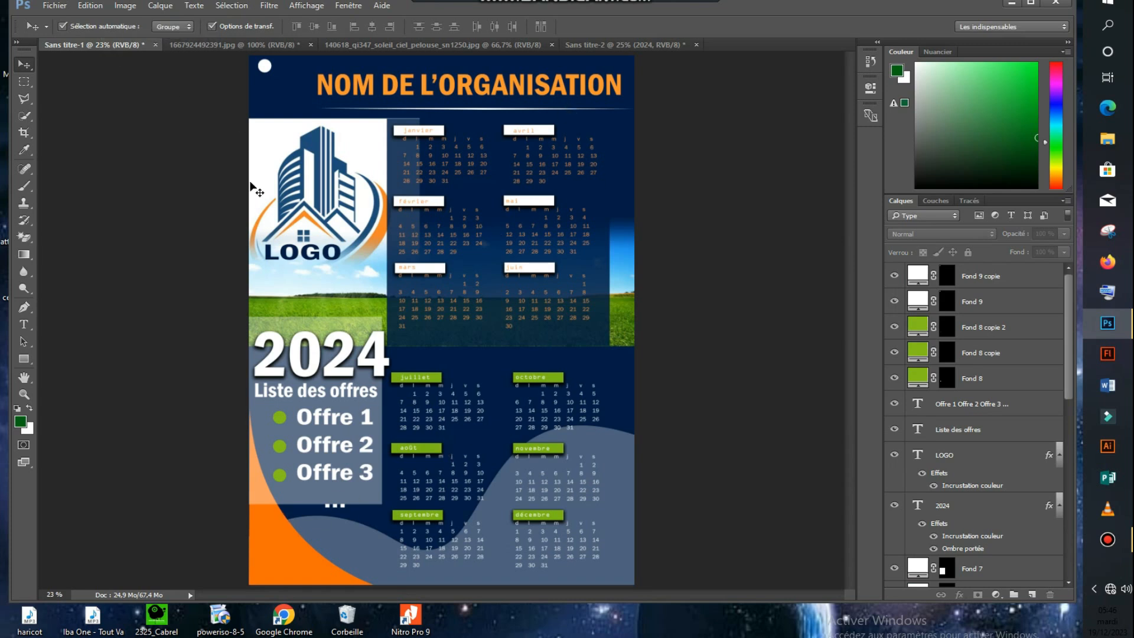
{"action": "left_click", "coordinate": [635, 45]}
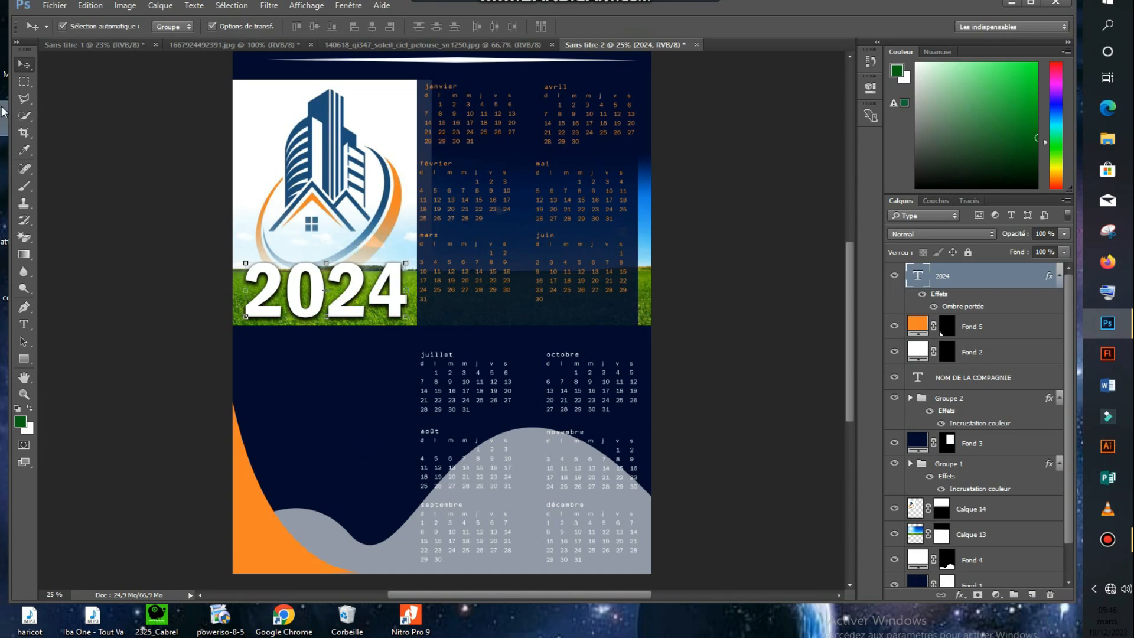
{"action": "left_click", "coordinate": [111, 46]}
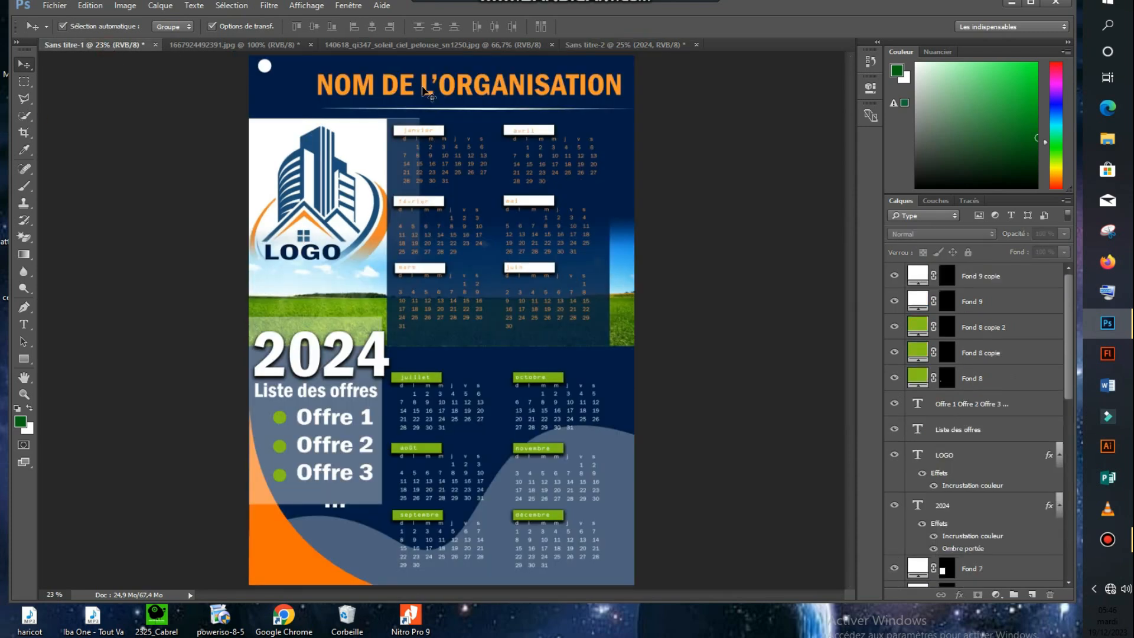
{"action": "left_click", "coordinate": [657, 45]}
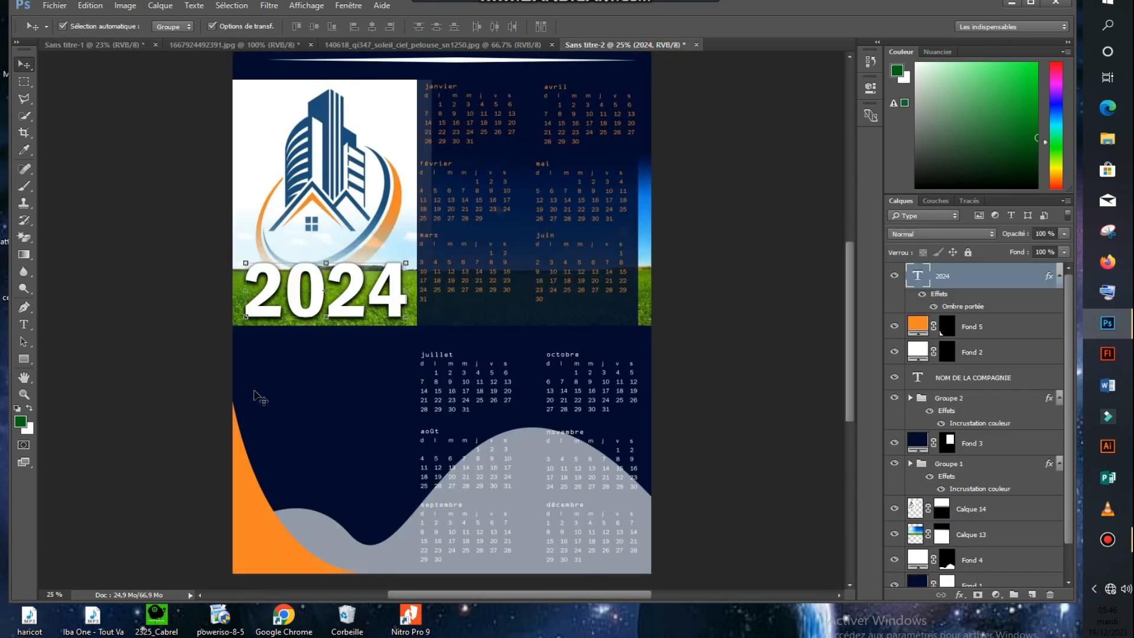
{"action": "left_click", "coordinate": [323, 412]}
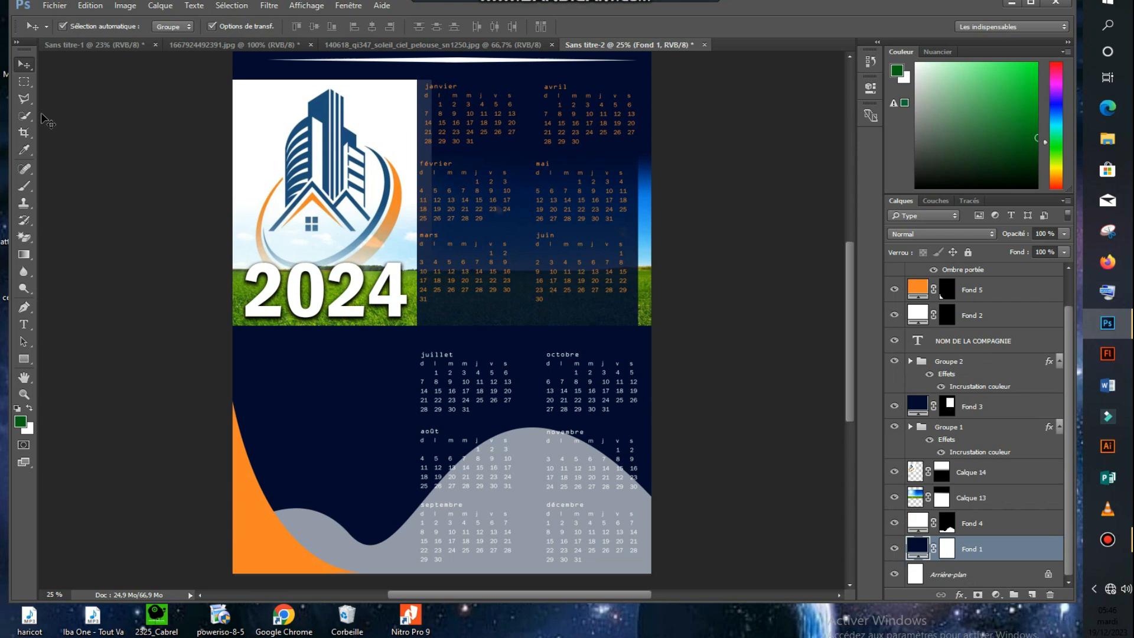
{"action": "left_click", "coordinate": [25, 82]}
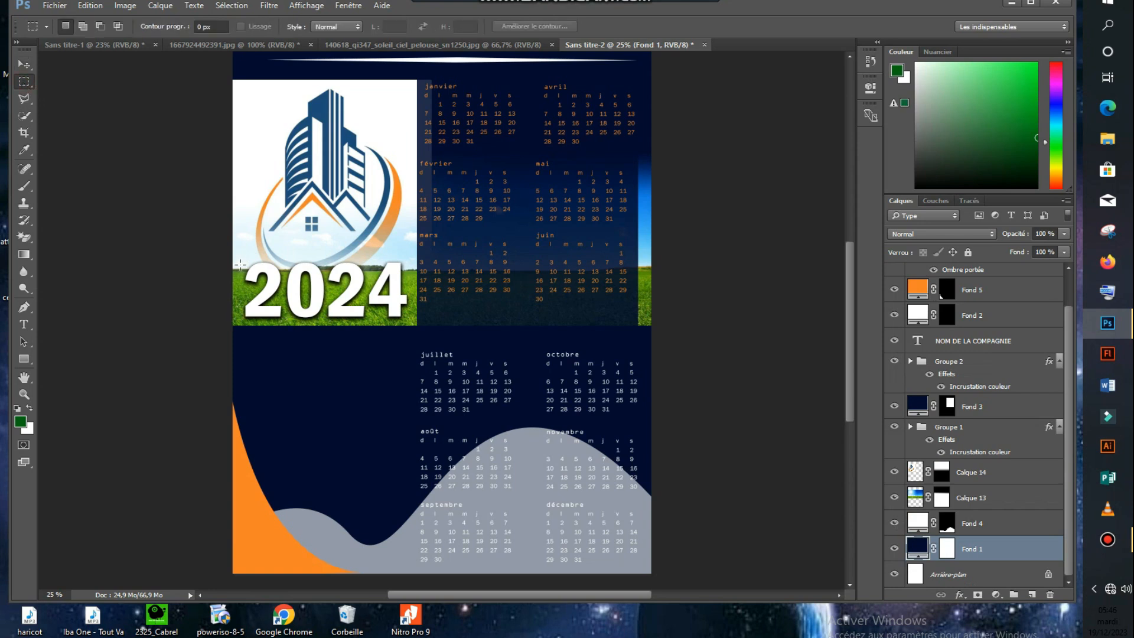
{"action": "left_click_drag", "start_coordinate": [226, 289], "coordinate": [416, 537]}
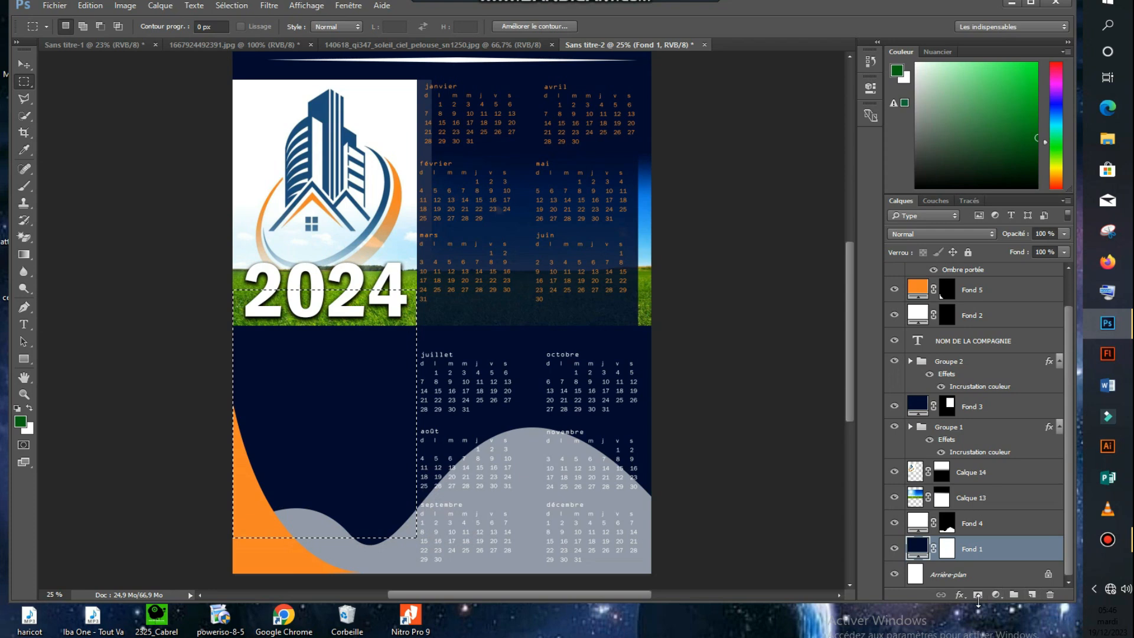
{"action": "left_click", "coordinate": [996, 594]}
{"action": "left_click", "coordinate": [957, 322]}
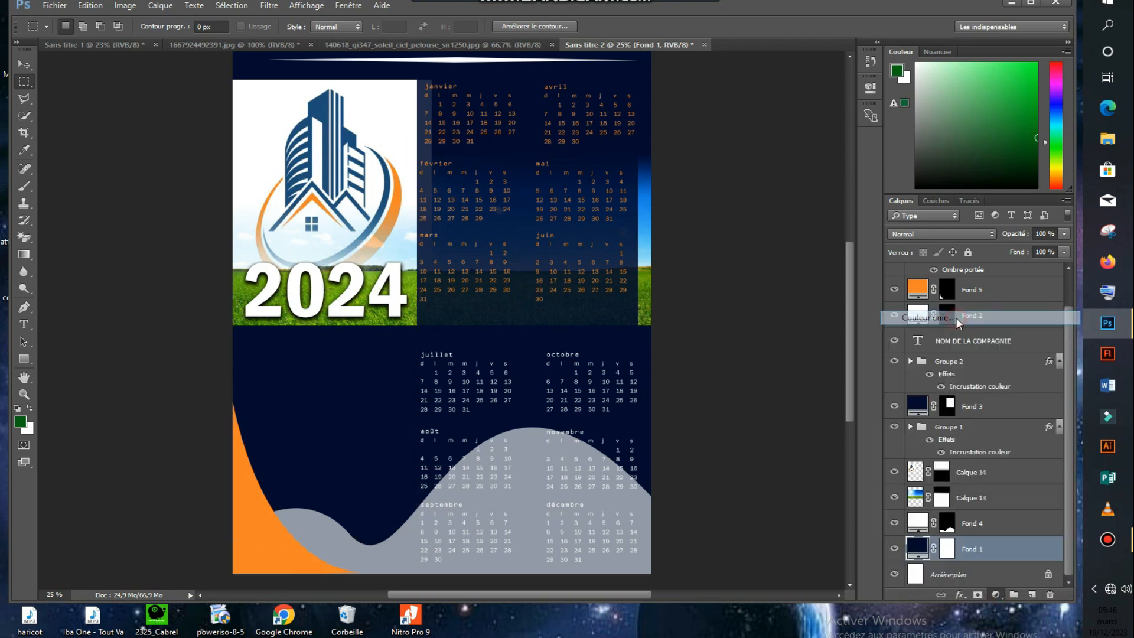
{"action": "left_click", "coordinate": [264, 115]}
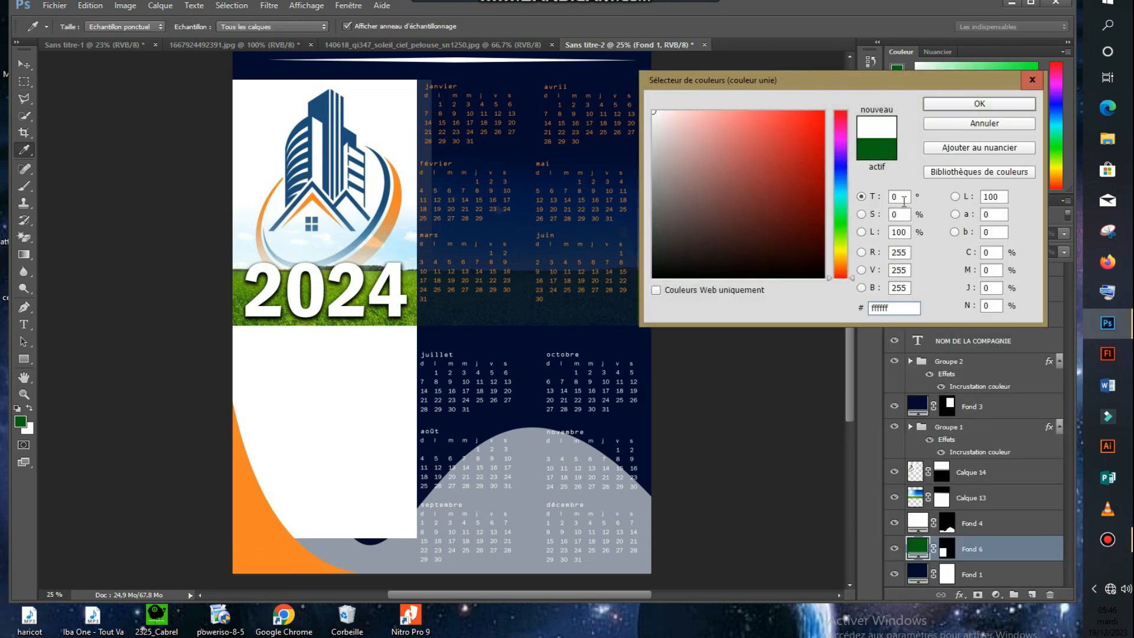
{"action": "left_click", "coordinate": [1006, 108]}
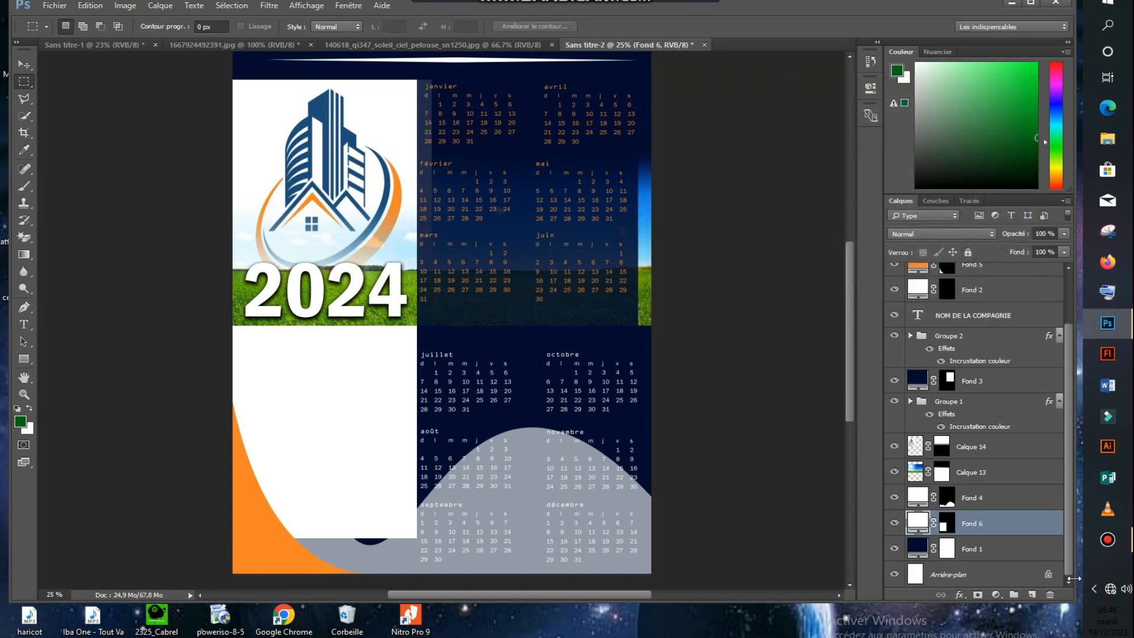
- Lower the white rectangle layer's opacity to 51% in its blending options
{"action": "left_click", "coordinate": [958, 594]}
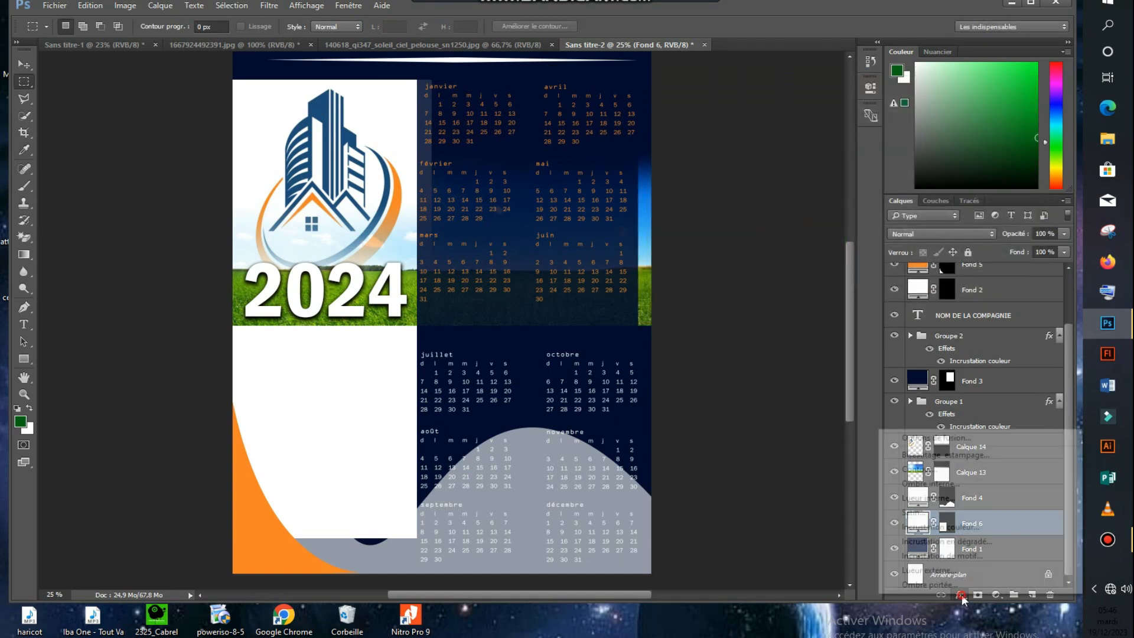
{"action": "left_click", "coordinate": [937, 435]}
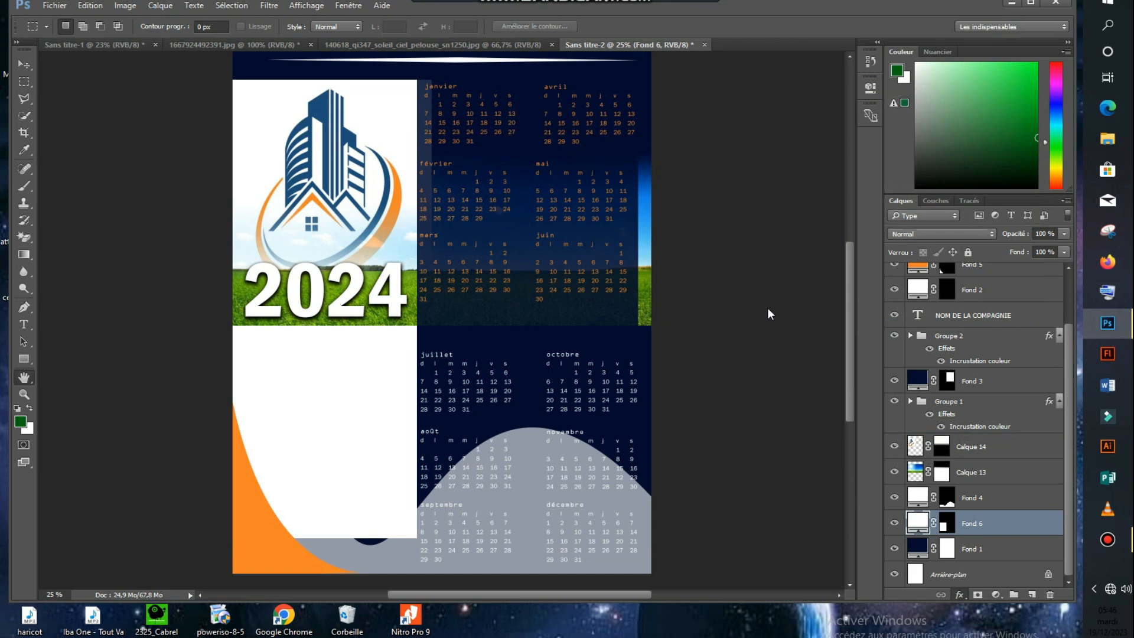
{"action": "left_click_drag", "start_coordinate": [823, 207], "coordinate": [790, 220]}
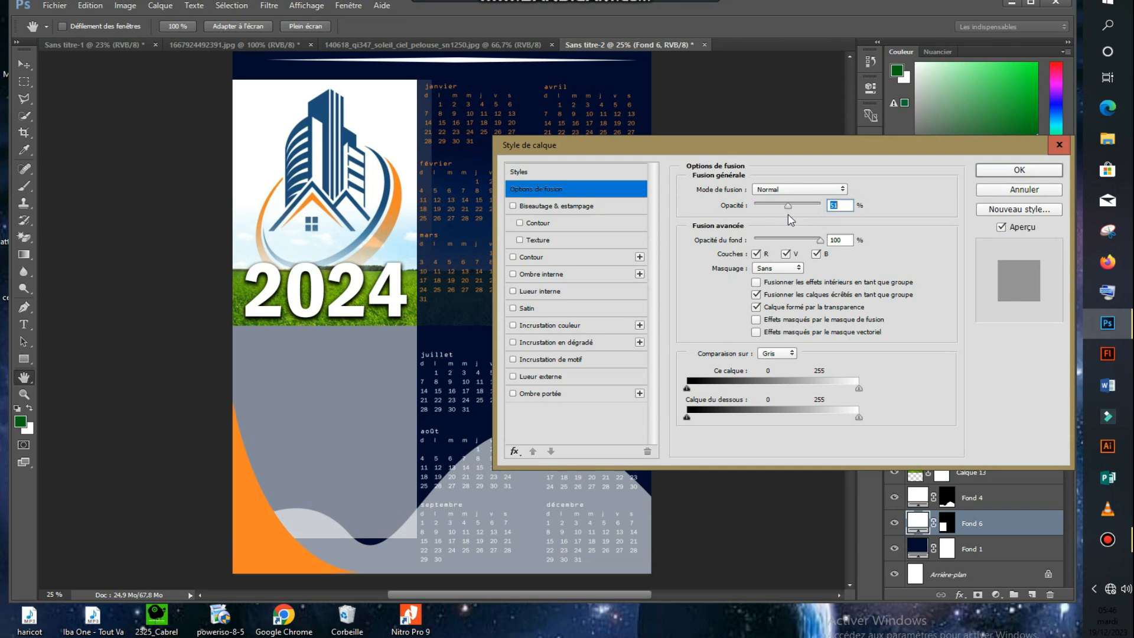
{"action": "left_click", "coordinate": [1019, 169]}
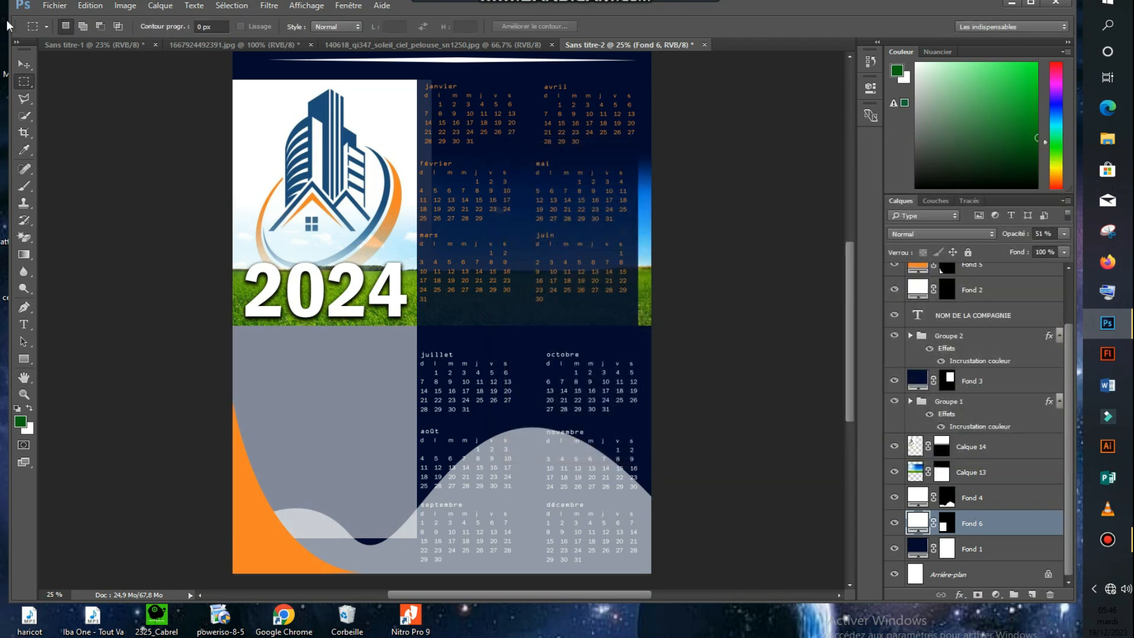
- Compare the translucent panel with the one in Sans titre-1, shrink it to about 94% width and 88% height, and apply the transformation
{"action": "left_click", "coordinate": [134, 44]}
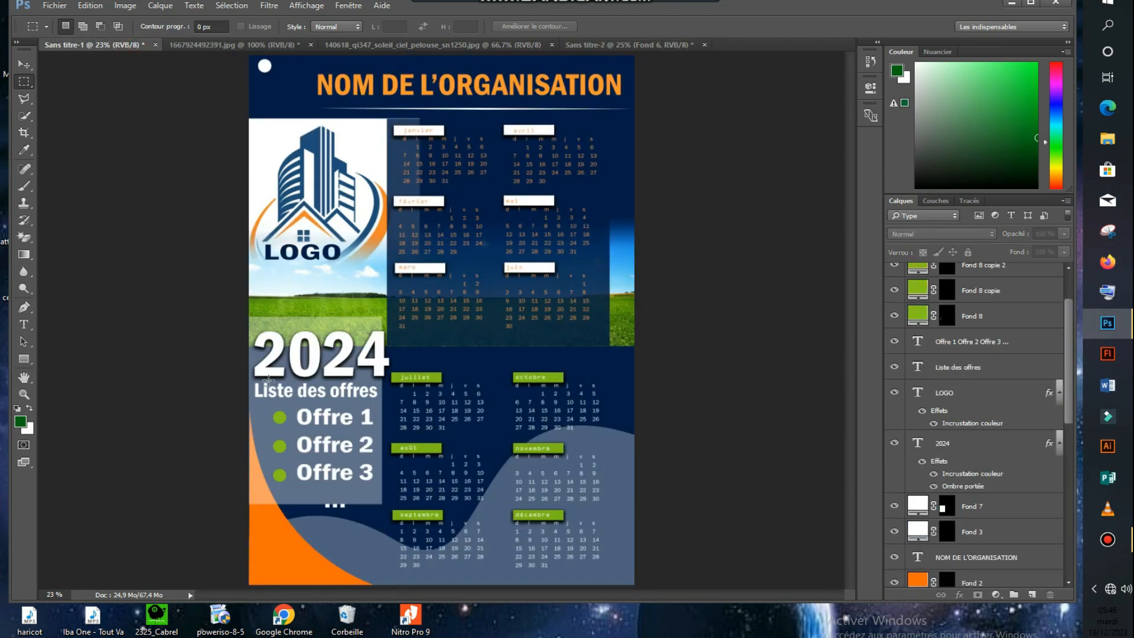
{"action": "key", "text": "v"}
{"action": "left_click", "coordinate": [313, 496]}
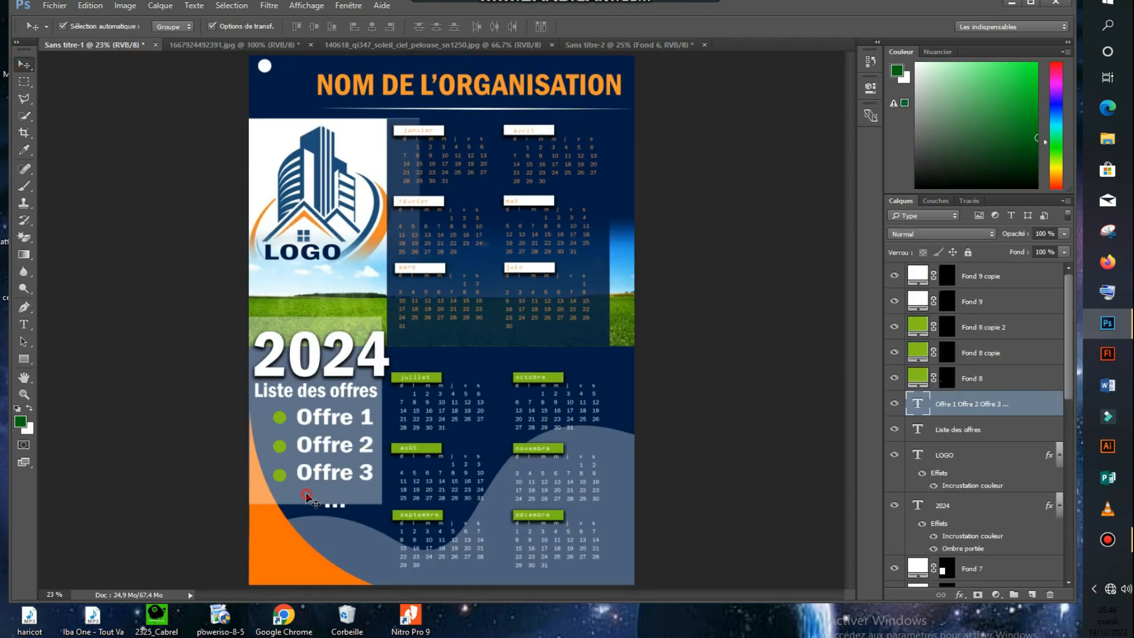
{"action": "left_click", "coordinate": [252, 504]}
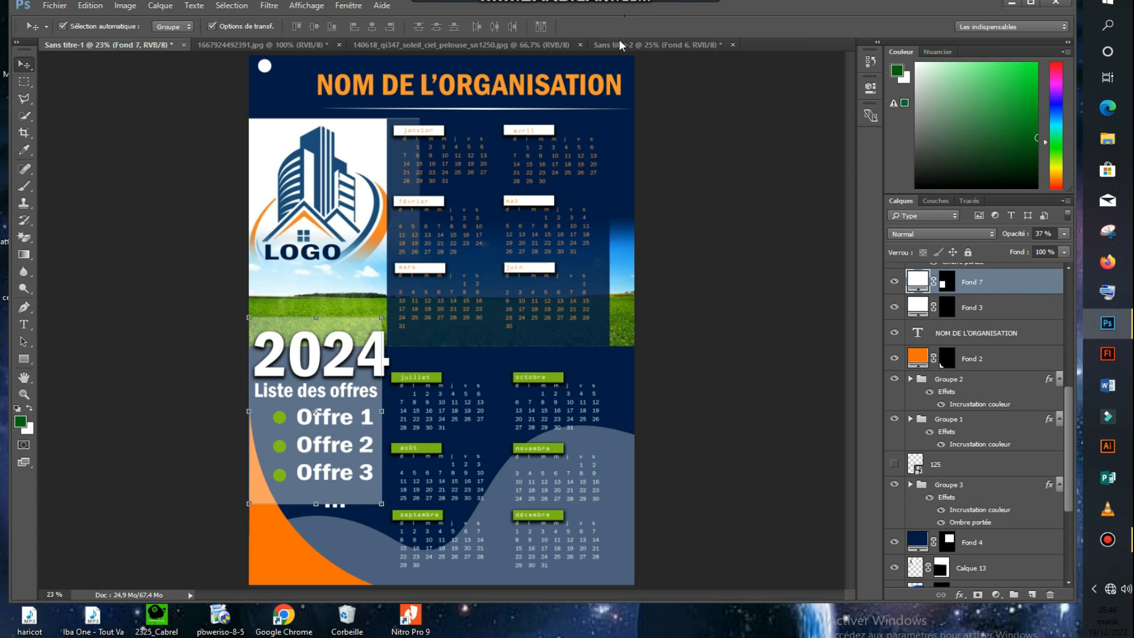
{"action": "left_click", "coordinate": [659, 42]}
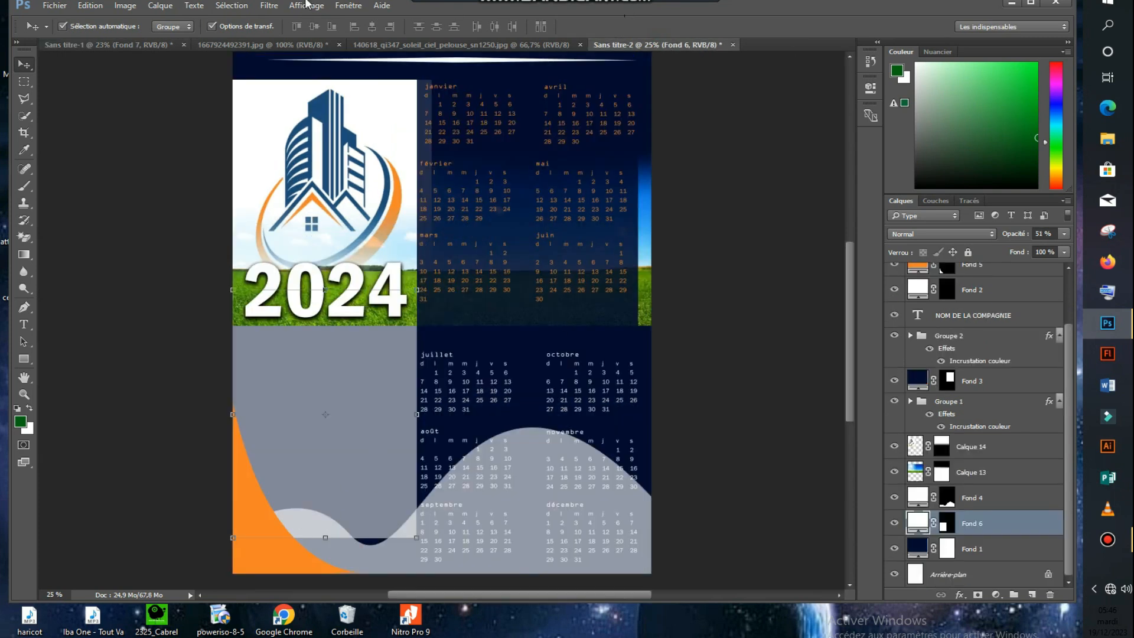
{"action": "left_click", "coordinate": [141, 44]}
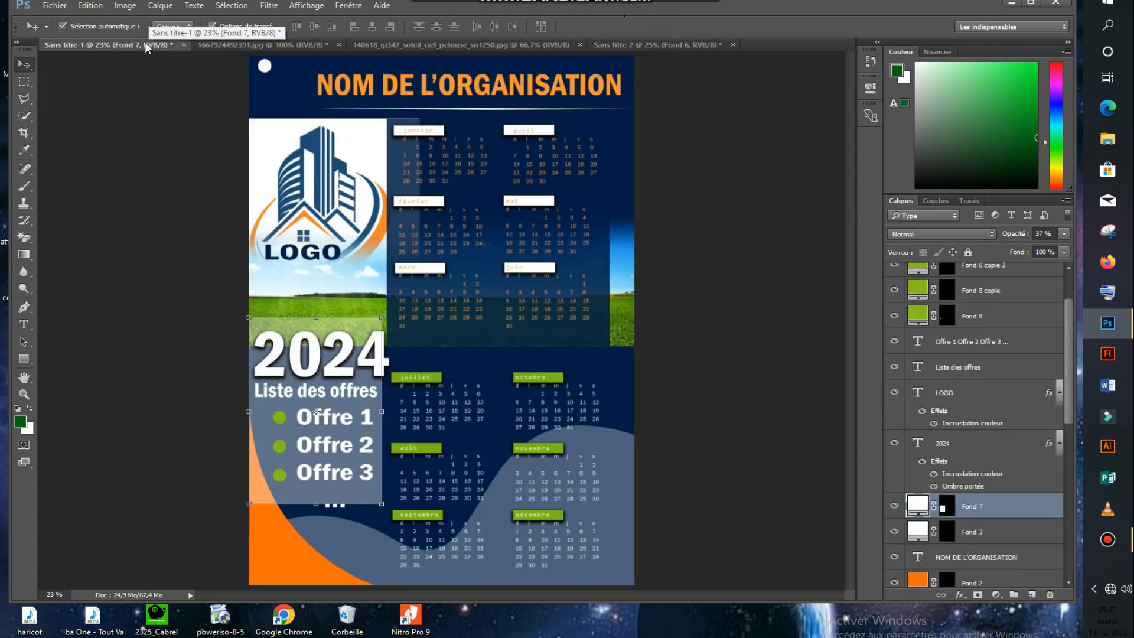
{"action": "left_click", "coordinate": [699, 45]}
{"action": "left_click_drag", "start_coordinate": [416, 536], "coordinate": [405, 507]}
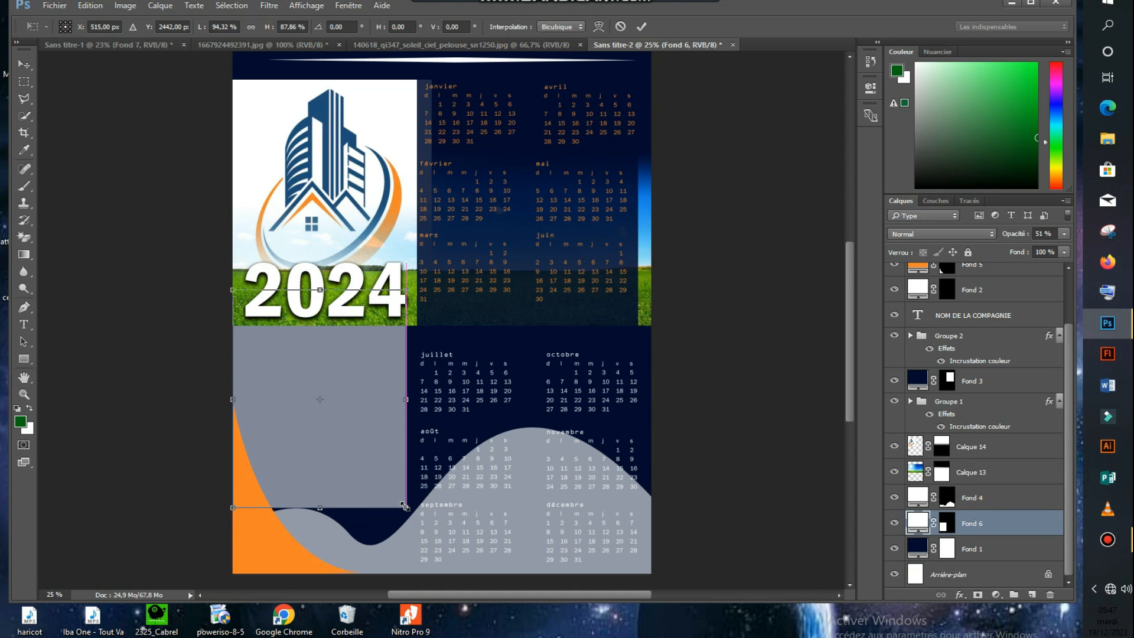
{"action": "left_click", "coordinate": [21, 63]}
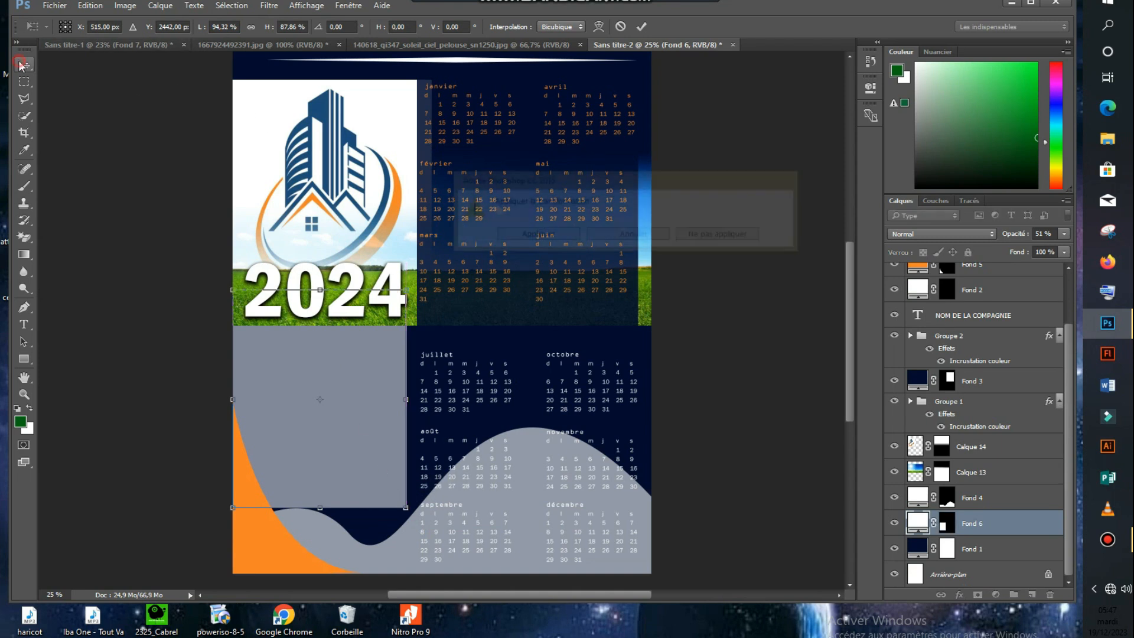
{"action": "left_click", "coordinate": [556, 236]}
{"action": "left_click", "coordinate": [83, 224]}
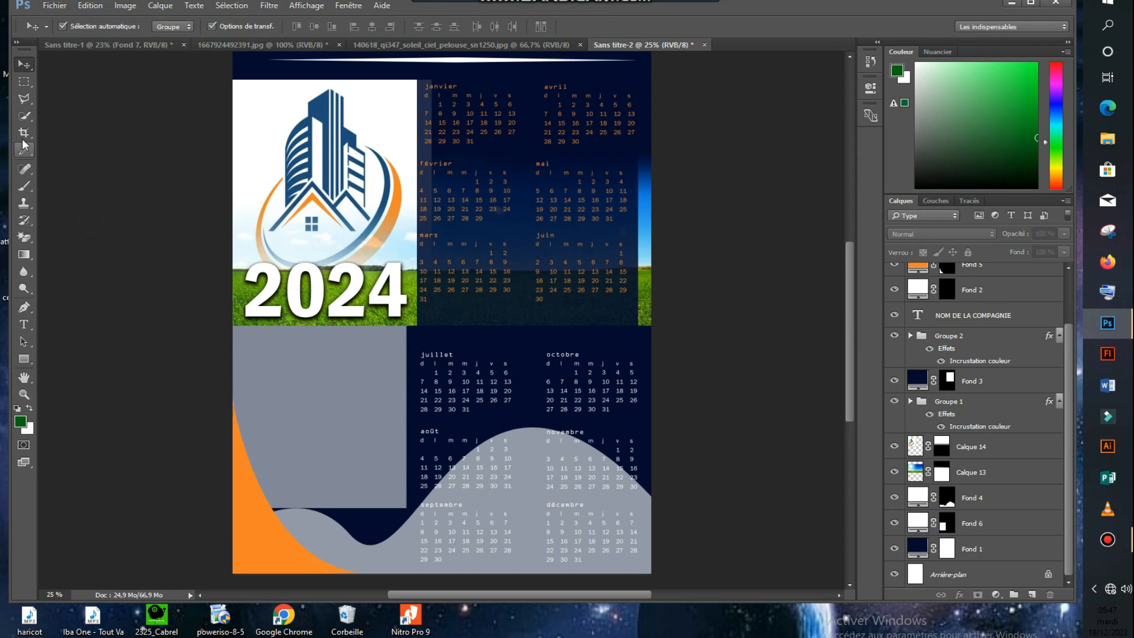
- Add the white text "Liste des offres" on the translucent panel below 2024
{"action": "left_click", "coordinate": [23, 324]}
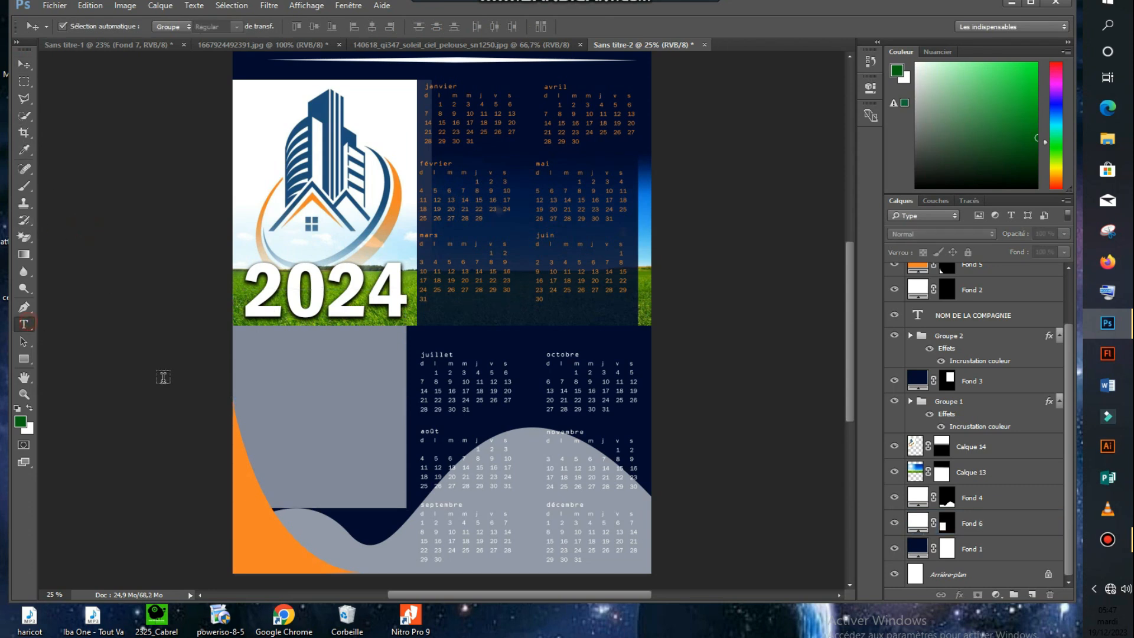
{"action": "left_click", "coordinate": [251, 356]}
{"action": "type", "text": "Lis"}
{"action": "type", "text": "te des"}
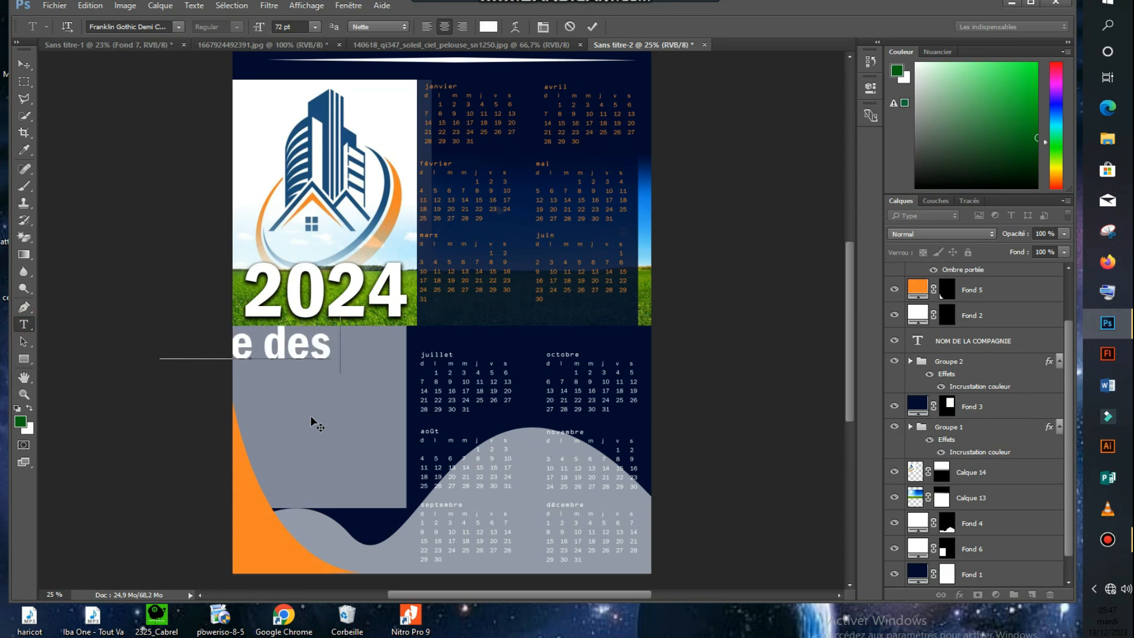
{"action": "type", "text": " offre"}
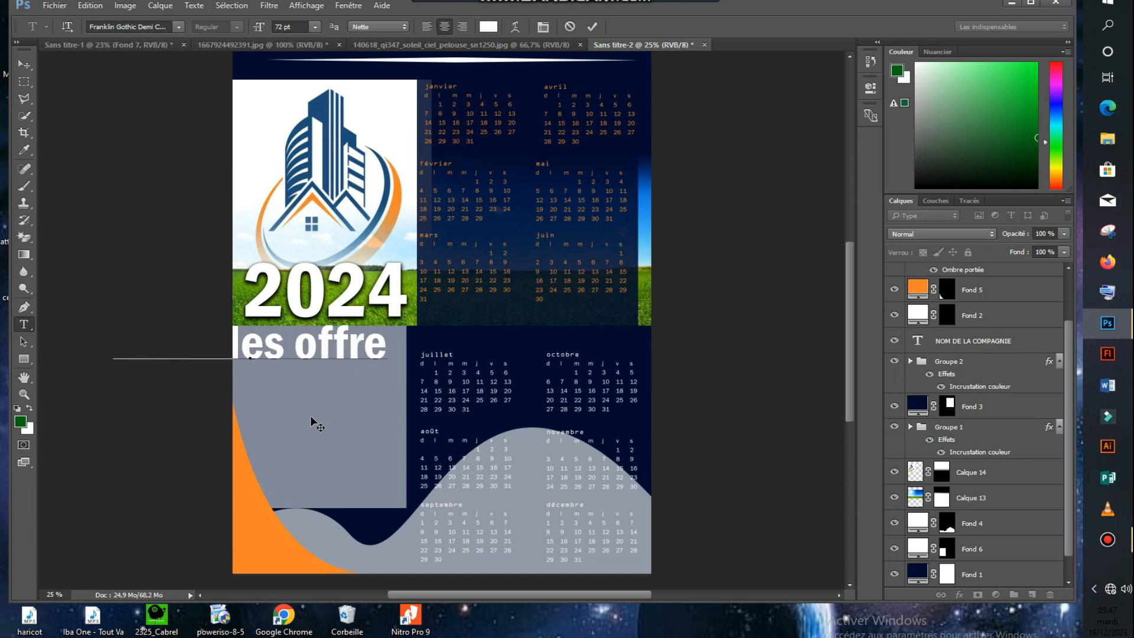
{"action": "type", "text": "s"}
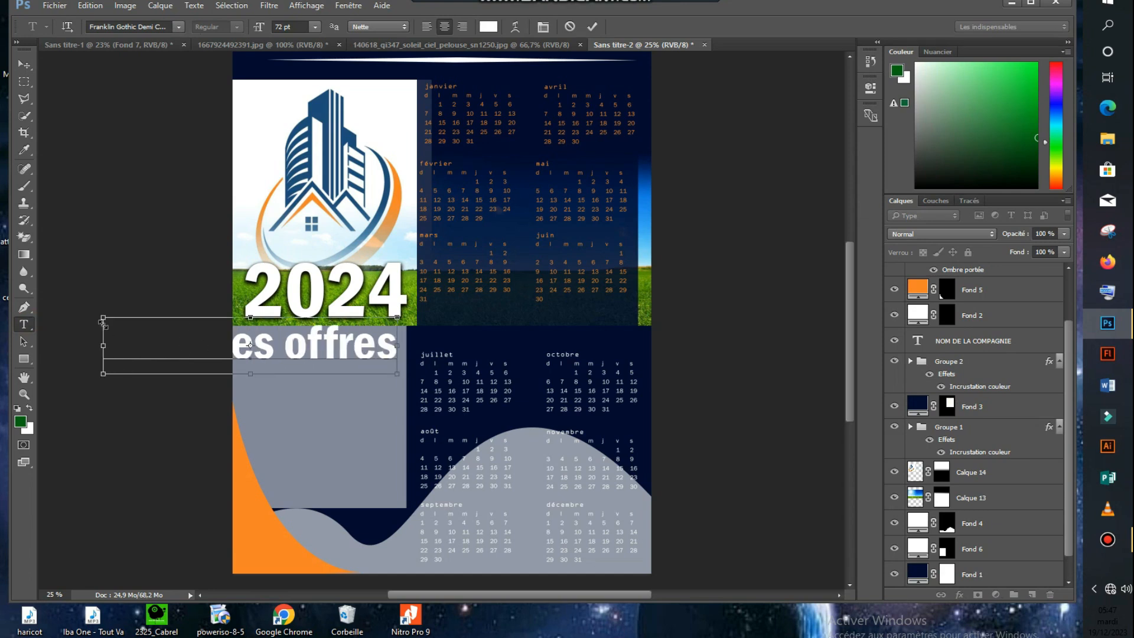
- Scale the "Liste des offres" text down to fit the panel, reduce its height to 86.67%, and place it directly beneath 2024
{"action": "left_click_drag", "start_coordinate": [104, 319], "coordinate": [238, 341]}
{"action": "left_click_drag", "start_coordinate": [319, 339], "coordinate": [319, 344]}
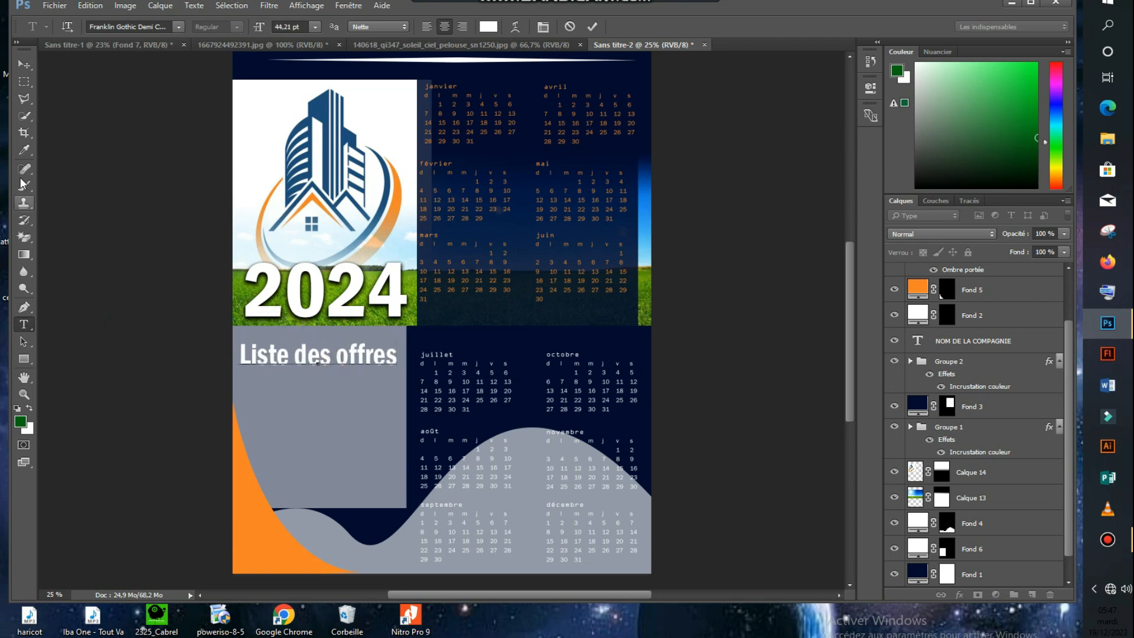
{"action": "left_click", "coordinate": [23, 63]}
{"action": "left_click_drag", "start_coordinate": [316, 344], "coordinate": [346, 338]}
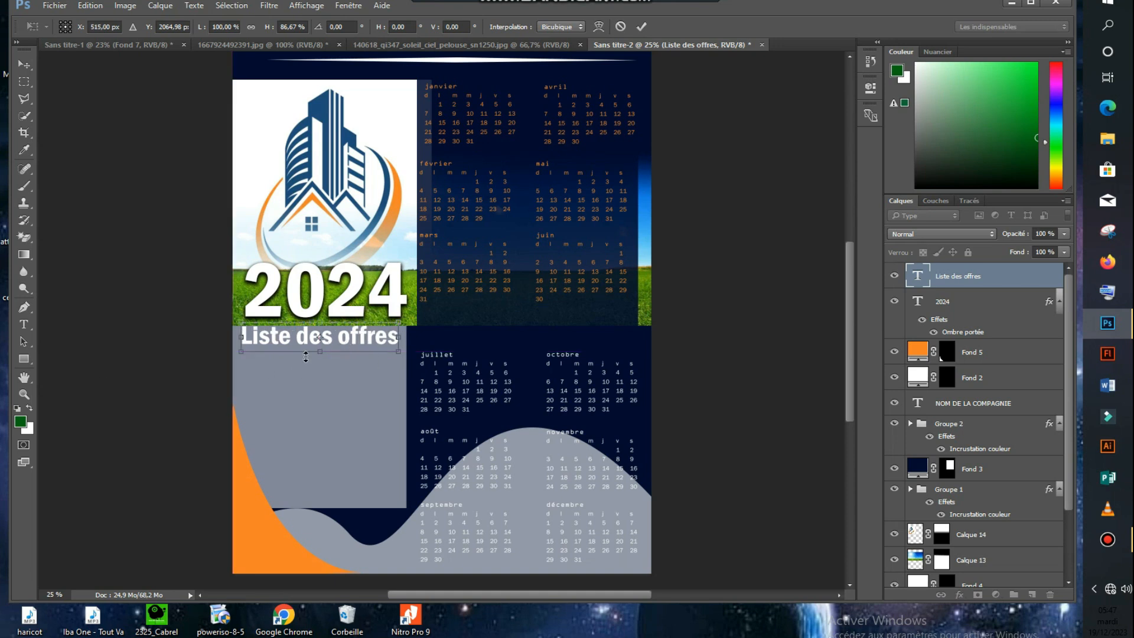
{"action": "left_click", "coordinate": [642, 26]}
- Add white text on the grey panel below "Liste des offres" with the lines "offre 1", "Offre 2", "offre 3" and "....."
{"action": "left_click", "coordinate": [24, 324]}
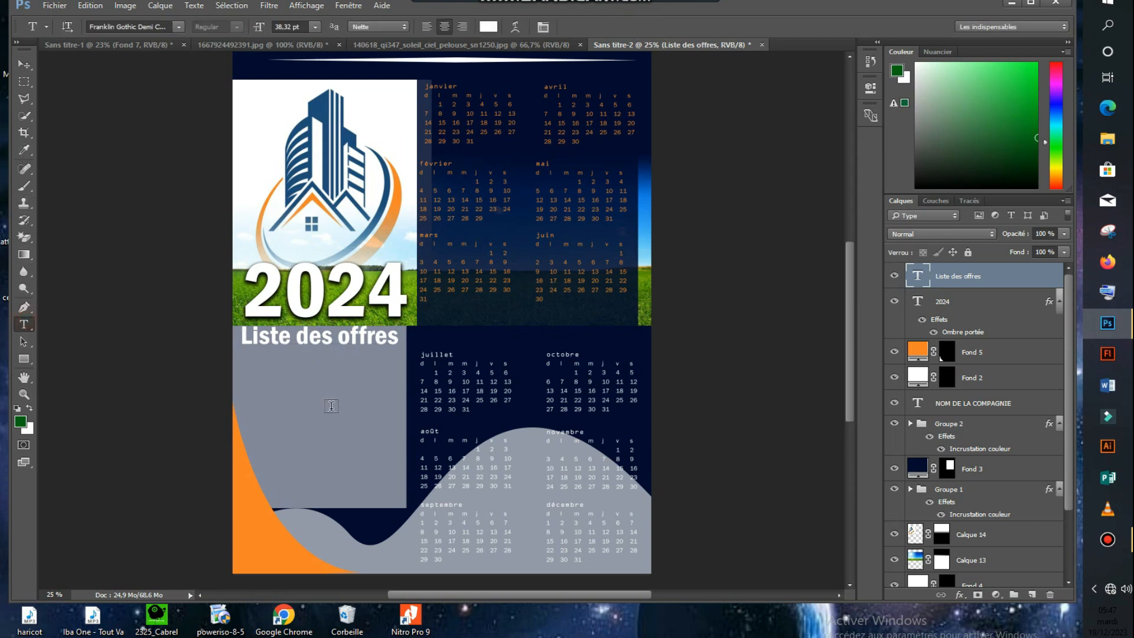
{"action": "left_click", "coordinate": [307, 382]}
{"action": "type", "text": "0"}
{"action": "type", "text": "ffe"}
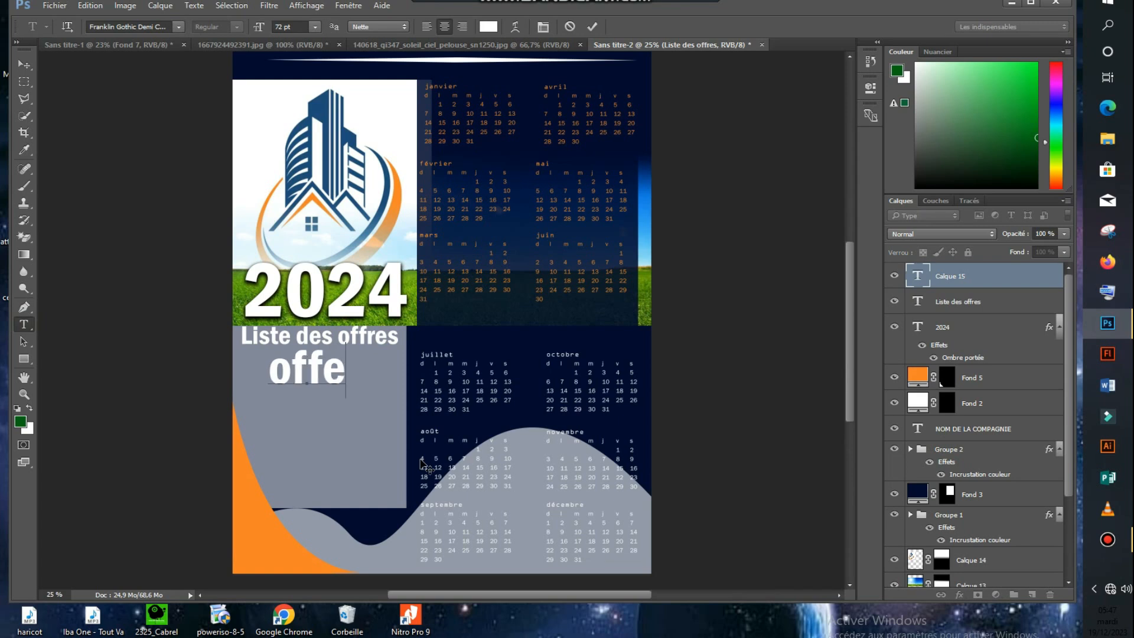
{"action": "key", "text": "BackSpace"}
{"action": "type", "text": "re"}
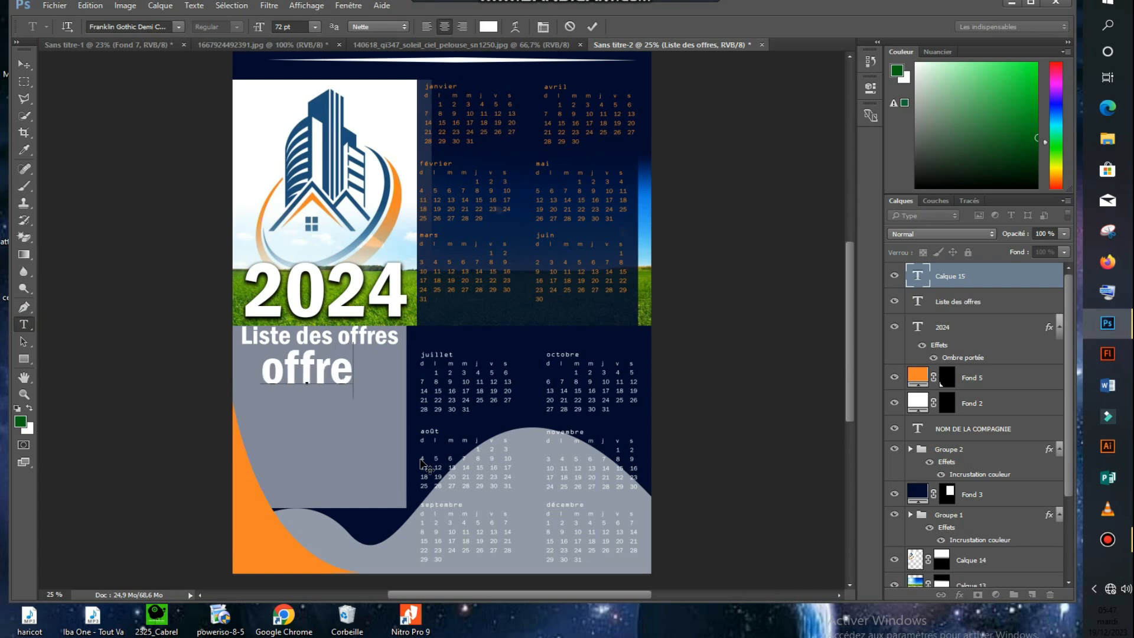
{"action": "type", "text": " 1"}
{"action": "key", "text": "Return"}
{"action": "type", "text": "Offr"}
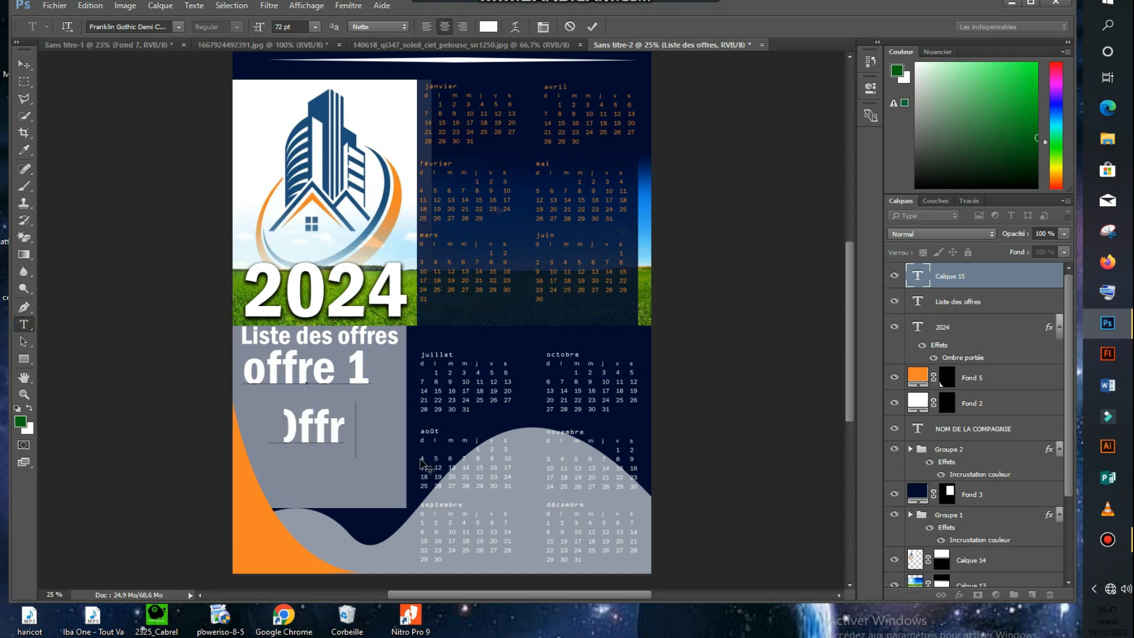
{"action": "type", "text": "e 2 "}
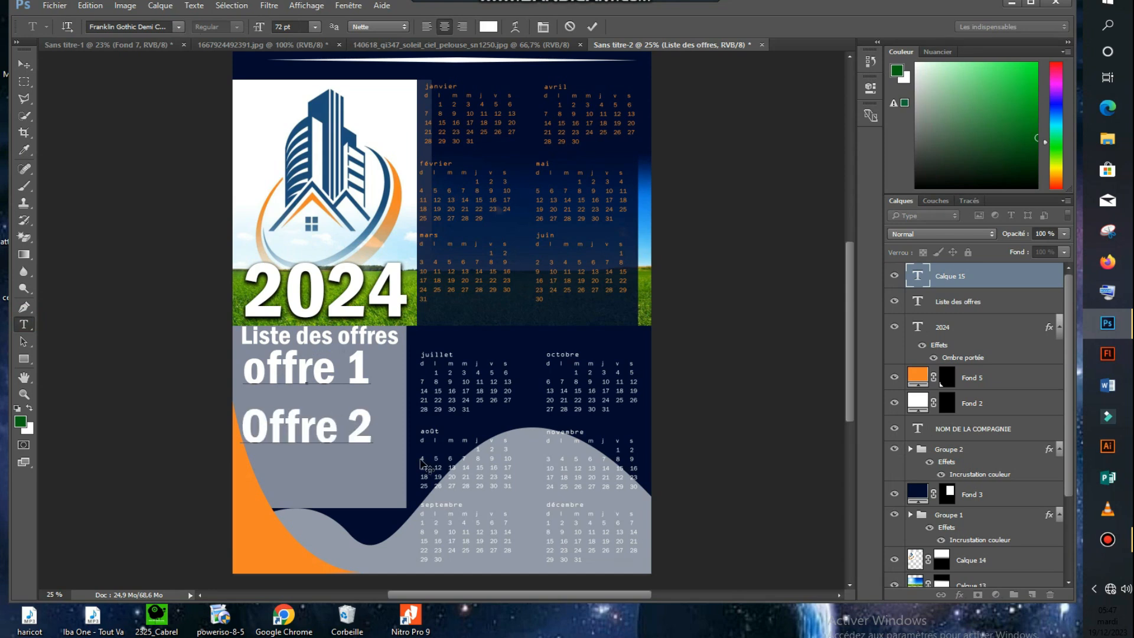
{"action": "type", "text": "offre"}
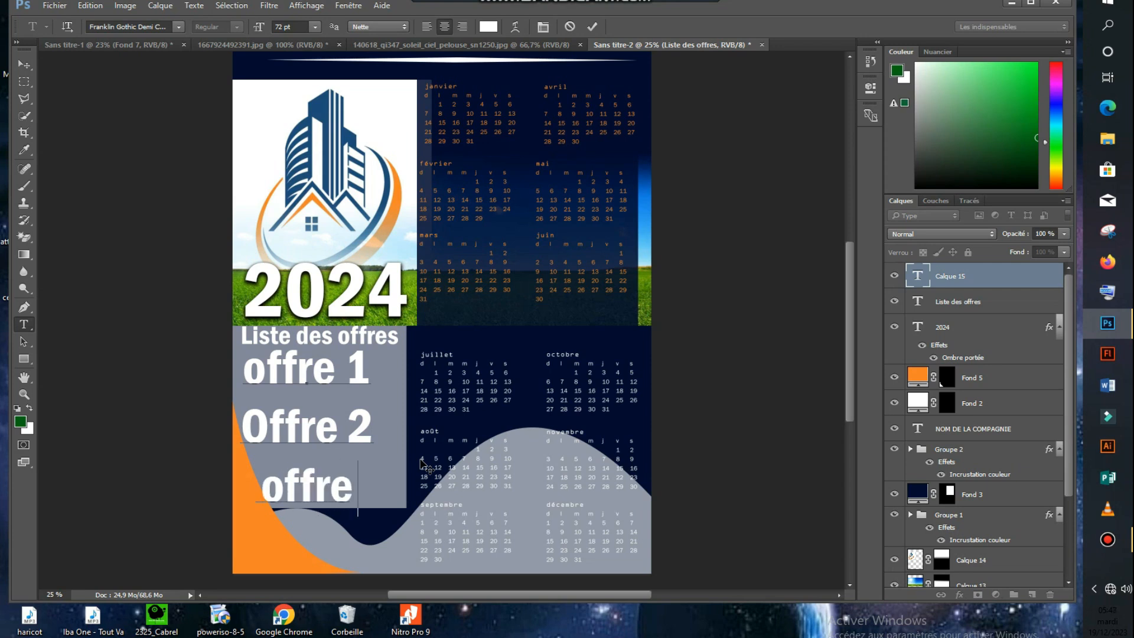
{"action": "type", "text": " 3 "}
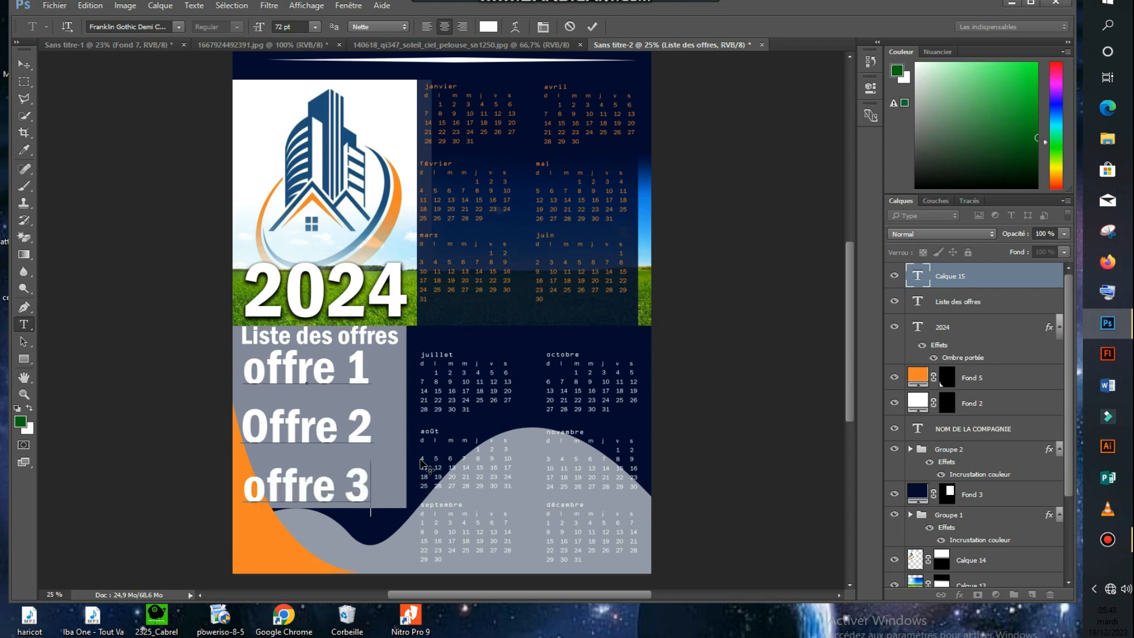
{"action": "type", "text": "....."}
{"action": "left_click", "coordinate": [23, 65]}
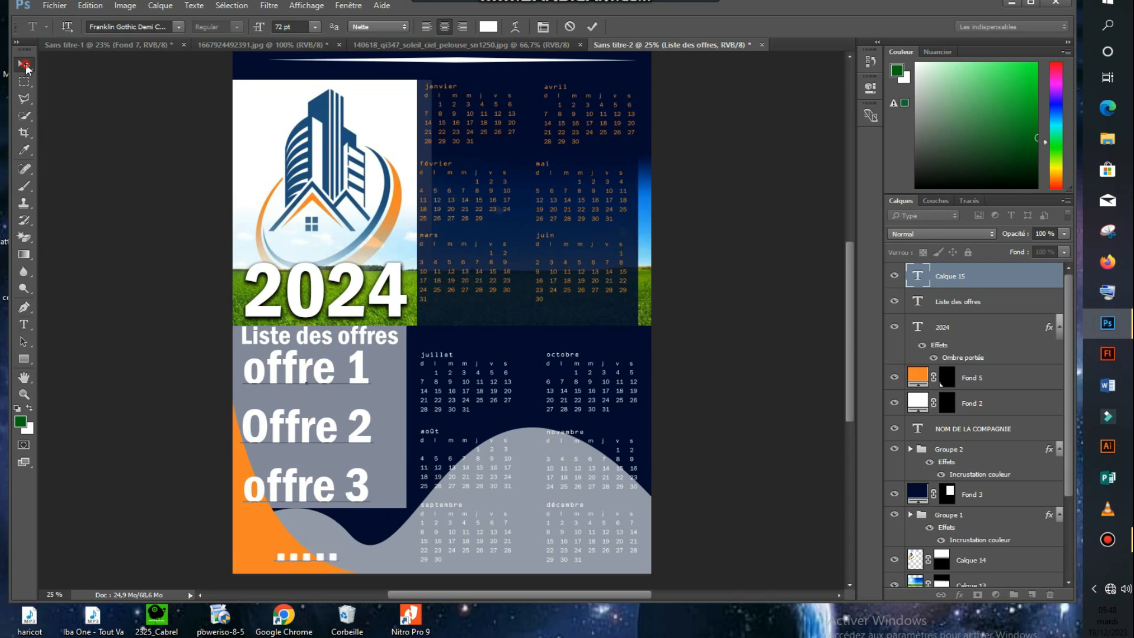
- Scale the offers text down to 48.88%, place it inside the grey panel below the heading, and apply the transformation
{"action": "left_click_drag", "start_coordinate": [243, 348], "coordinate": [355, 379]}
{"action": "left_click_drag", "start_coordinate": [356, 386], "coordinate": [349, 394]}
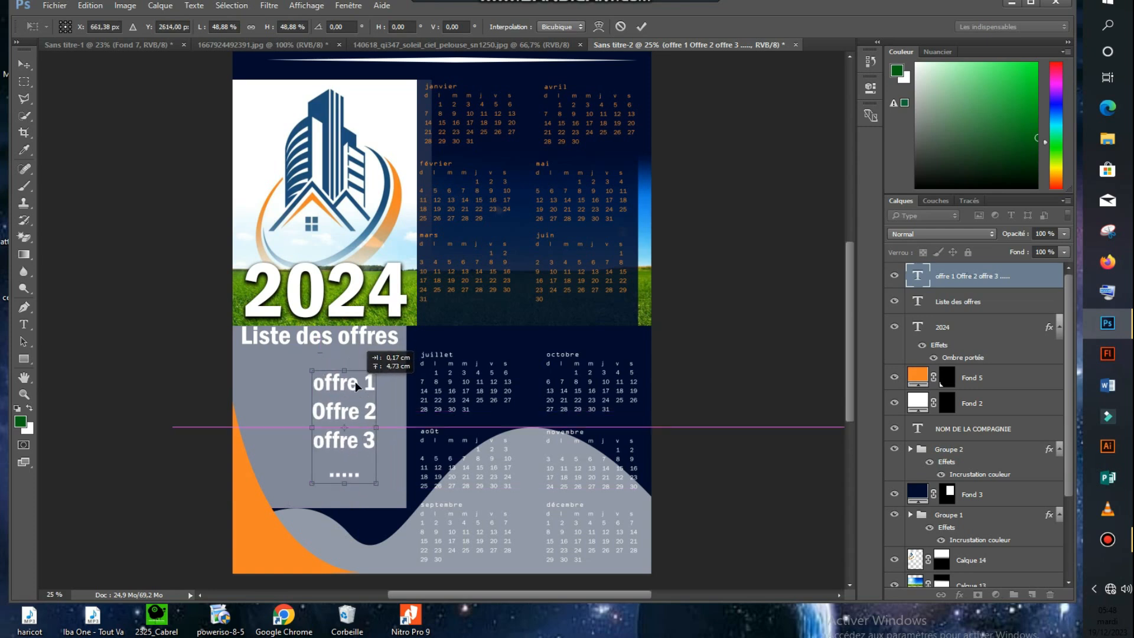
{"action": "left_click", "coordinate": [641, 26]}
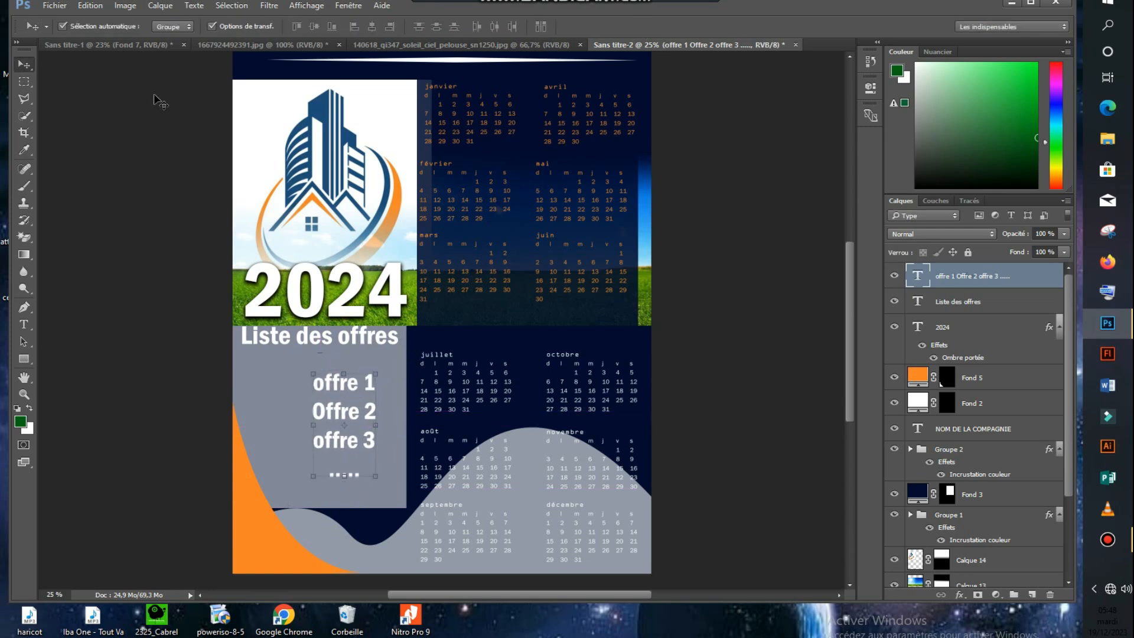
- Make a small circular selection beside "offre 1" and fill it with a green 006910 solid colour layer
{"action": "left_click", "coordinate": [26, 82]}
{"action": "left_click", "coordinate": [100, 92]}
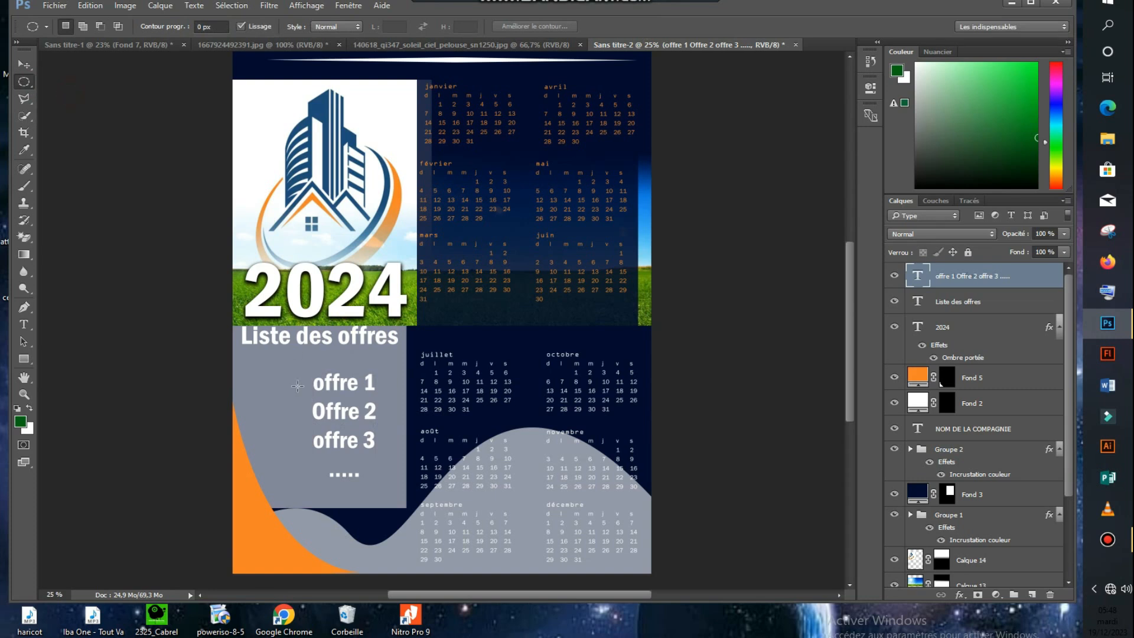
{"action": "left_click_drag", "start_coordinate": [280, 380], "coordinate": [297, 396]}
{"action": "left_click", "coordinate": [995, 594]}
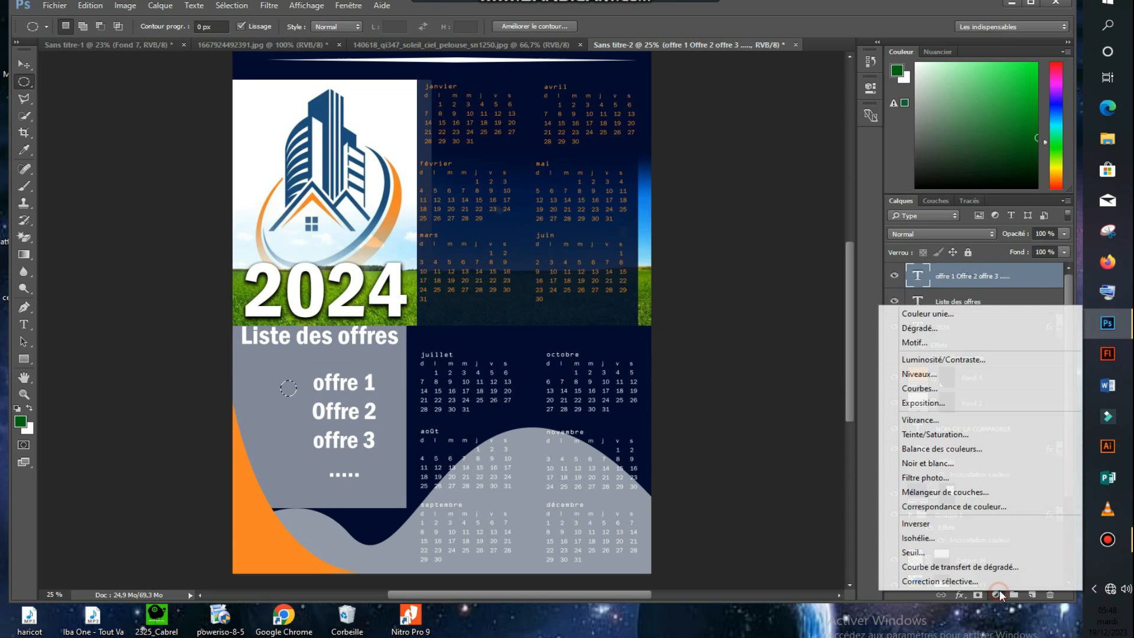
{"action": "left_click", "coordinate": [943, 314]}
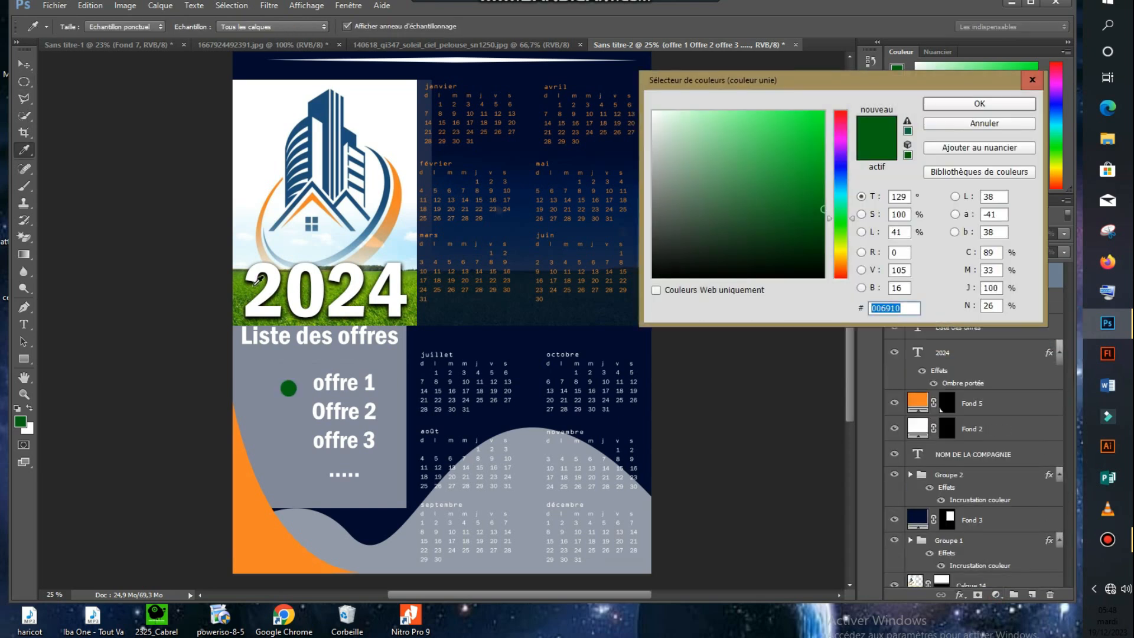
{"action": "left_click", "coordinate": [999, 105]}
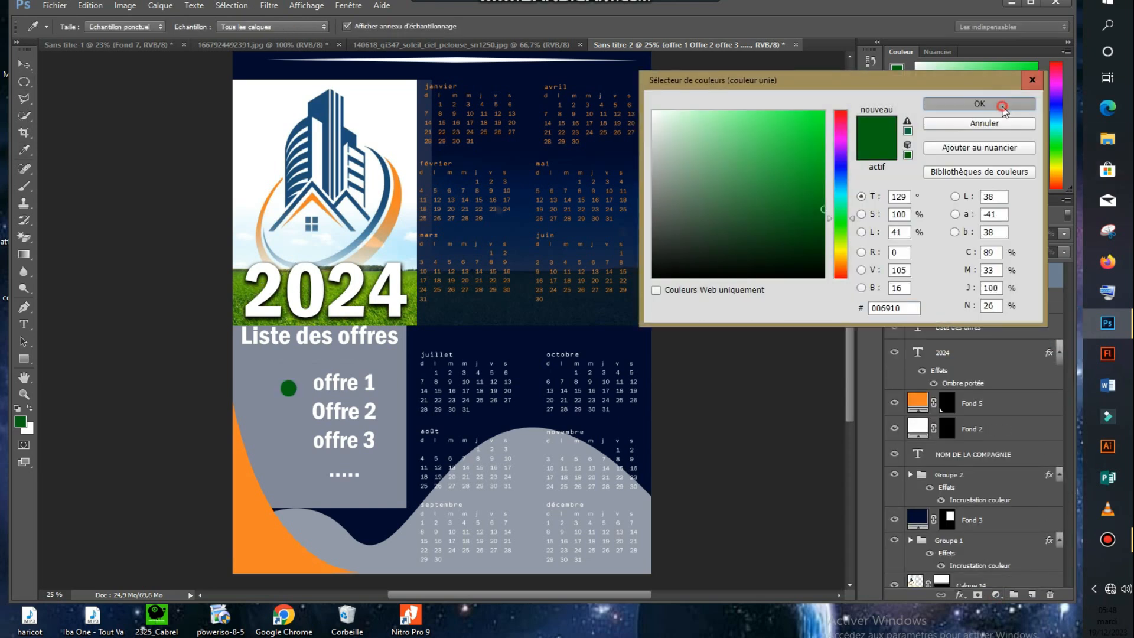
- Nudge the green circle slightly upward to line it up with "offre 1"
{"action": "left_click", "coordinate": [23, 65]}
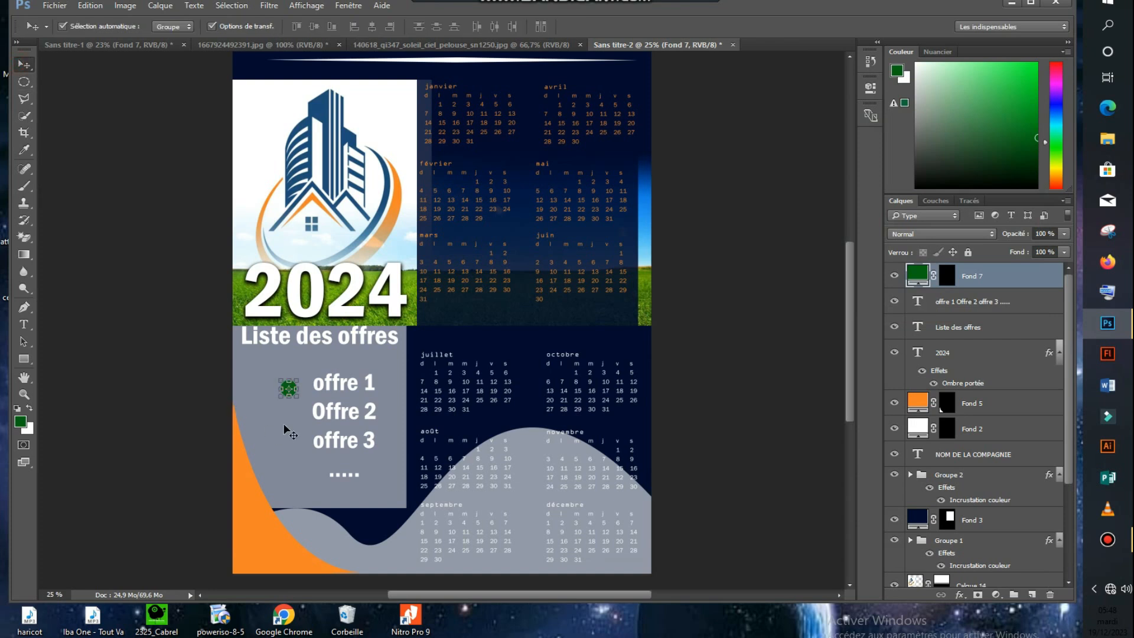
{"action": "key", "text": "ctrl+t"}
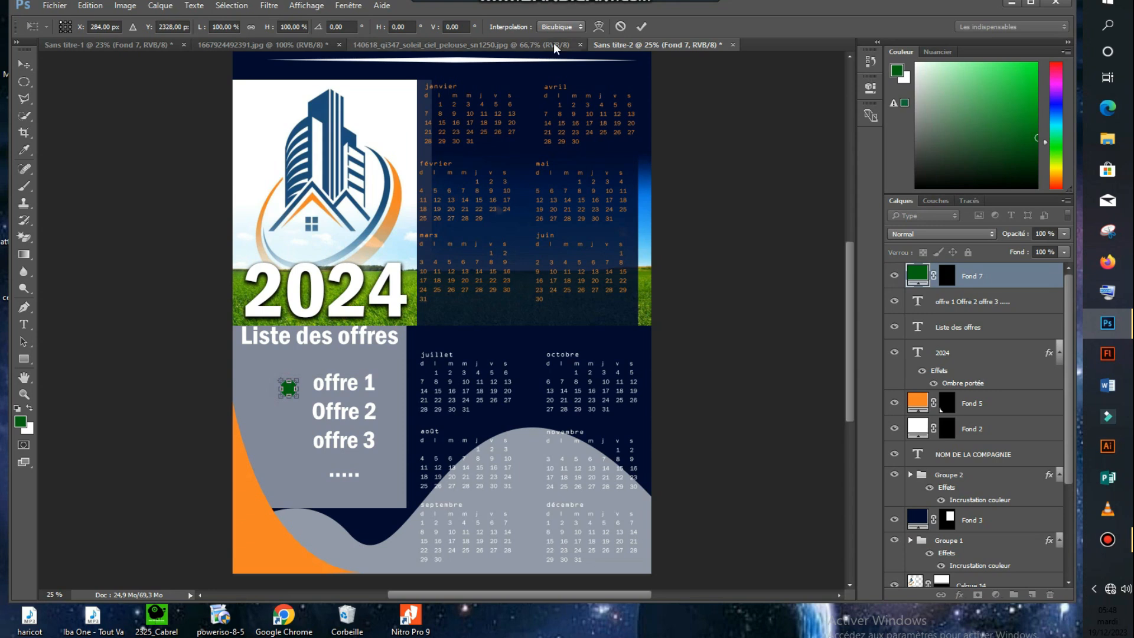
{"action": "left_click", "coordinate": [641, 26]}
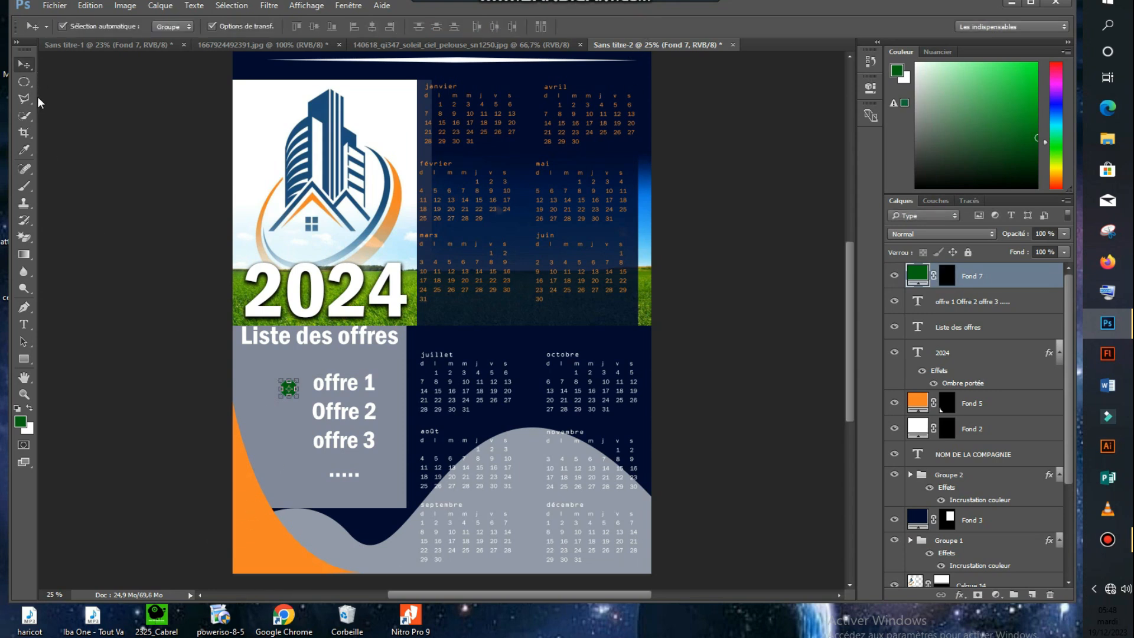
{"action": "key", "text": "shift+Up"}
- Duplicate the green circle and move the copy straight down beside "Offre 2"
{"action": "key", "text": "ctrl+j"}
{"action": "key", "text": "shift+Down"}
{"action": "key", "text": "shift+Down"}
{"action": "key", "text": "shift+Down"}
{"action": "key", "text": "shift+Down"}
{"action": "key", "text": "shift+Down"}
{"action": "key", "text": "shift+Down"}
{"action": "key", "text": "shift+Down"}
{"action": "key", "text": "shift+Down"}
{"action": "key", "text": "shift+Down"}
{"action": "key", "text": "shift+Down"}
{"action": "key", "text": "shift+Down"}
{"action": "key", "text": "shift+Down"}
{"action": "key", "text": "shift+Down"}
{"action": "key", "text": "shift+Down"}
{"action": "key", "text": "shift+Down"}
{"action": "key", "text": "shift+Down"}
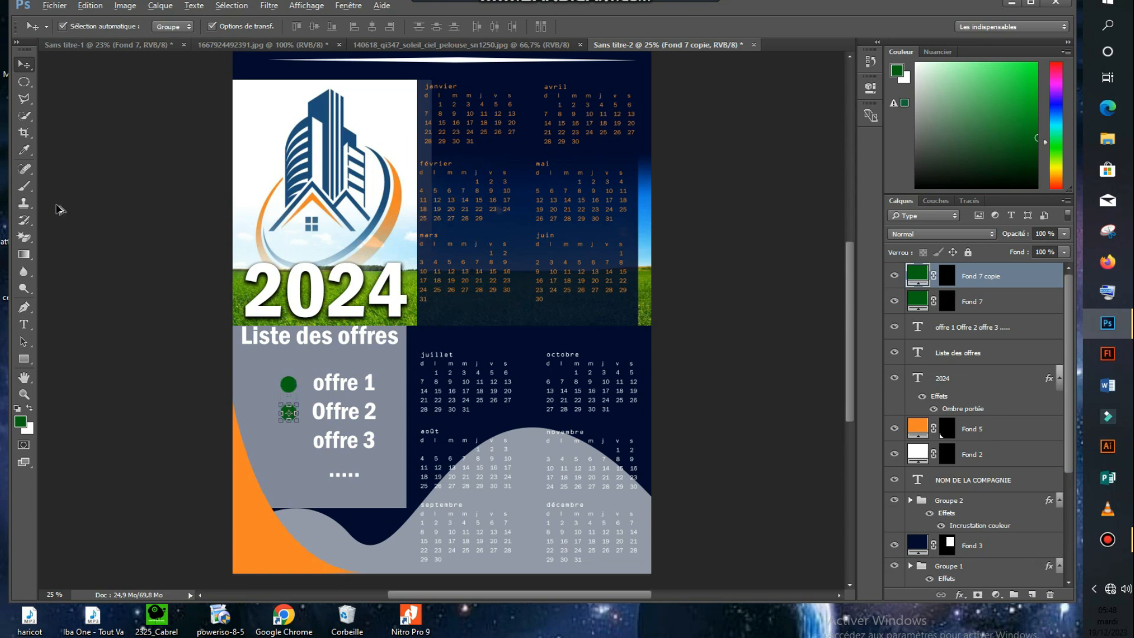
- Duplicate the bullet beside "Offre 2" and move the copy straight down beside "offre 3"
{"action": "key", "text": "ctrl+j"}
{"action": "key", "text": "shift+Down"}
{"action": "key", "text": "shift+Down"}
{"action": "key", "text": "shift+Down"}
{"action": "key", "text": "shift+Down"}
{"action": "key", "text": "shift+Down"}
{"action": "key", "text": "shift+Down"}
{"action": "key", "text": "shift+Down"}
{"action": "key", "text": "shift+Down"}
{"action": "key", "text": "shift+Down"}
{"action": "key", "text": "shift+Down"}
{"action": "key", "text": "shift+Down"}
{"action": "key", "text": "shift+Down"}
{"action": "key", "text": "shift+Down"}
{"action": "key", "text": "shift+Down"}
{"action": "key", "text": "shift+Down"}
{"action": "key", "text": "shift+Down"}
{"action": "key", "text": "shift+Down"}
{"action": "key", "text": "shift+Down"}
{"action": "key", "text": "shift+Down"}
- Duplicate the bullet beside "offre 3" and move the copy straight down beside the dotted line
{"action": "key", "text": "ctrl+j"}
{"action": "key", "text": "shift+Down"}
{"action": "key", "text": "shift+Down"}
{"action": "key", "text": "shift+Down"}
{"action": "key", "text": "shift+Down"}
{"action": "key", "text": "shift+Down"}
{"action": "key", "text": "shift+Down"}
{"action": "key", "text": "shift+Down"}
{"action": "key", "text": "shift+Down"}
{"action": "key", "text": "shift+Down"}
{"action": "key", "text": "shift+Down"}
{"action": "key", "text": "shift+Down"}
{"action": "key", "text": "shift+Down"}
{"action": "key", "text": "shift+Down"}
{"action": "key", "text": "shift+Down"}
{"action": "key", "text": "shift+Down"}
{"action": "key", "text": "shift+Down"}
{"action": "key", "text": "shift+Down"}
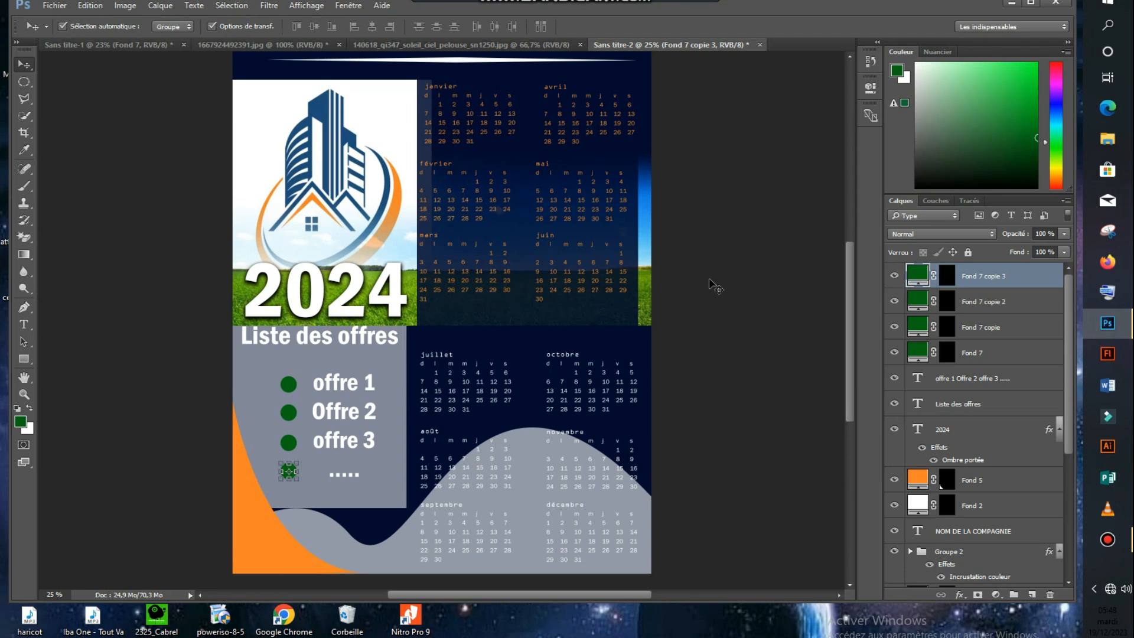
- Make a rectangular selection around the janvier heading and add a solid colour fill layer from it above Groupe 1
{"action": "mouse_move", "coordinate": [849, 324]}
{"action": "left_mouse_down"}
{"action": "mouse_move", "coordinate": [847, 253]}
{"action": "mouse_move", "coordinate": [844, 342]}
{"action": "mouse_move", "coordinate": [851, 305]}
{"action": "left_mouse_up"}
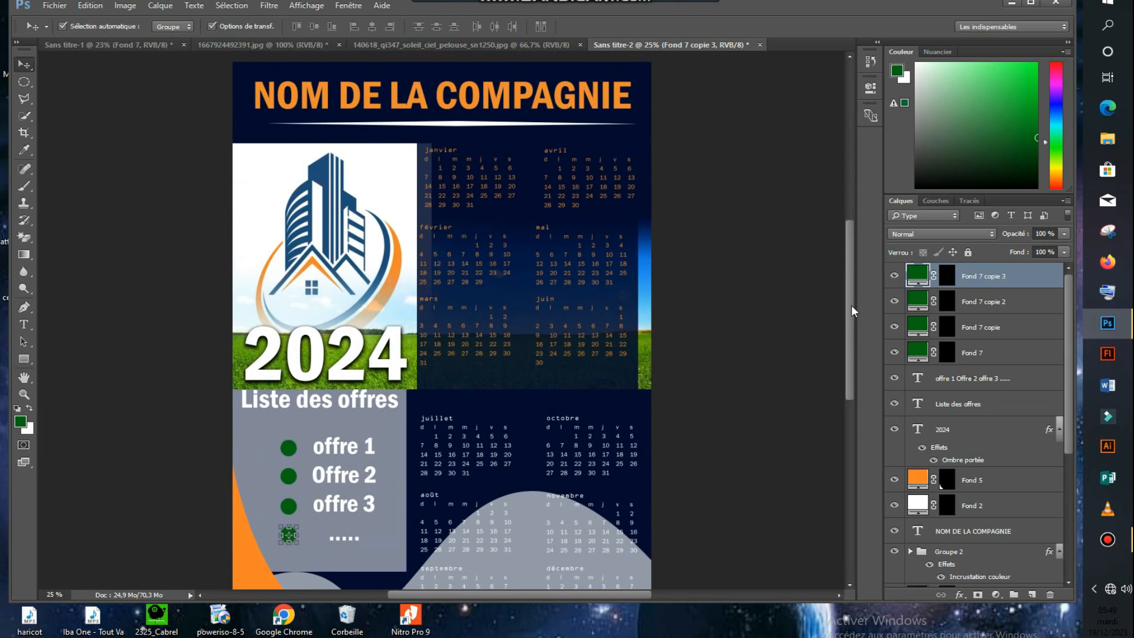
{"action": "left_click", "coordinate": [23, 64]}
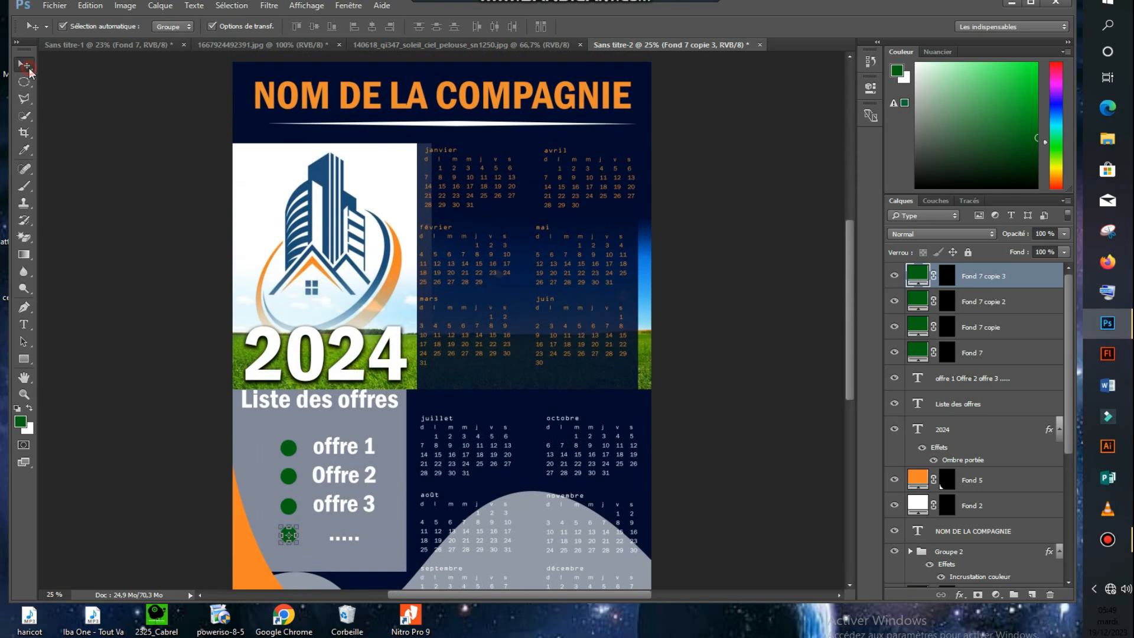
{"action": "left_click", "coordinate": [487, 200]}
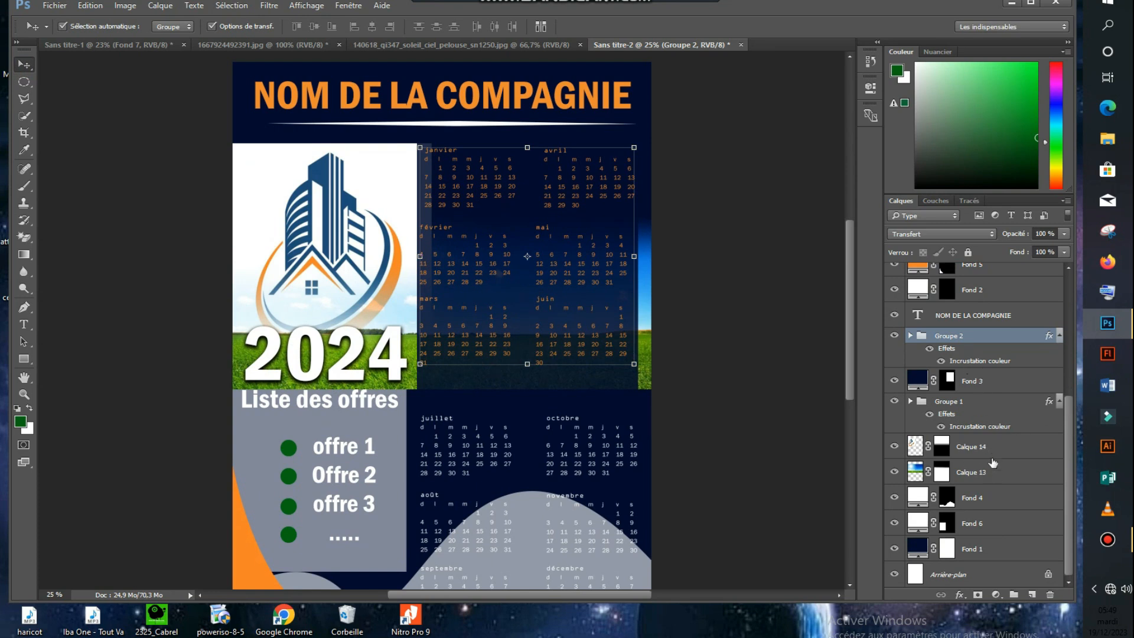
{"action": "left_click", "coordinate": [955, 404]}
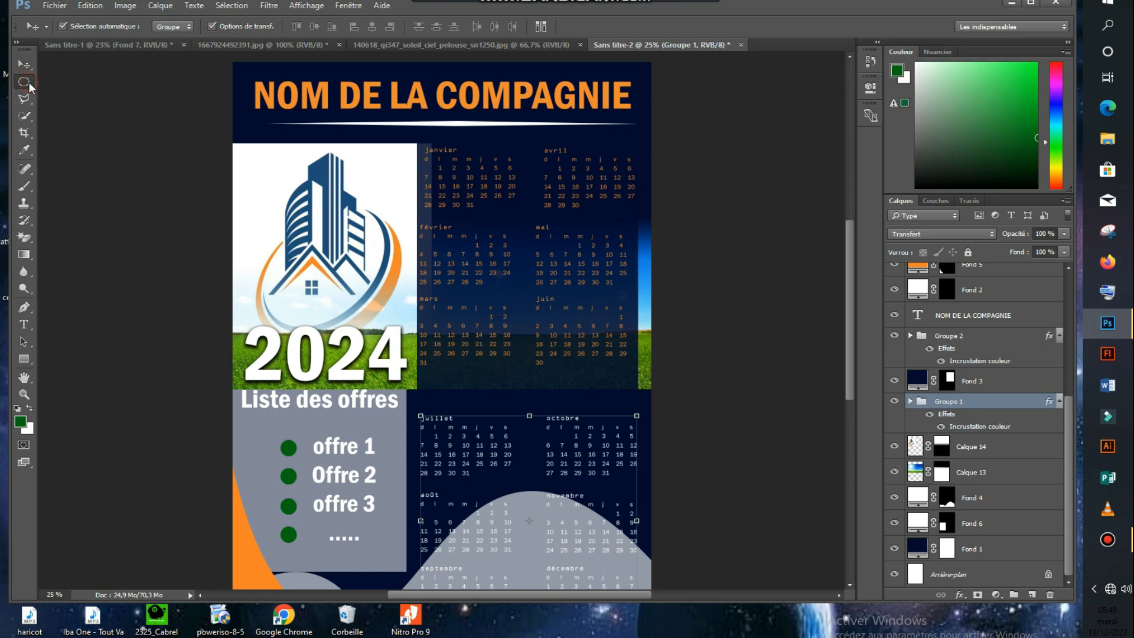
{"action": "left_click", "coordinate": [25, 82]}
{"action": "left_click", "coordinate": [77, 81]}
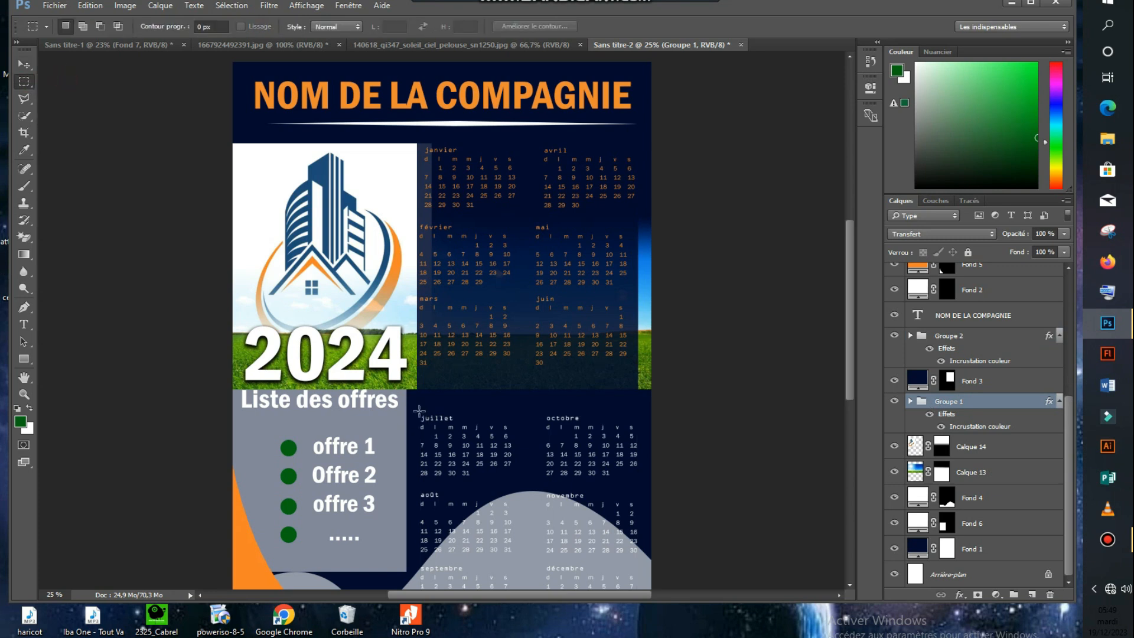
{"action": "left_click_drag", "start_coordinate": [421, 145], "coordinate": [464, 154]}
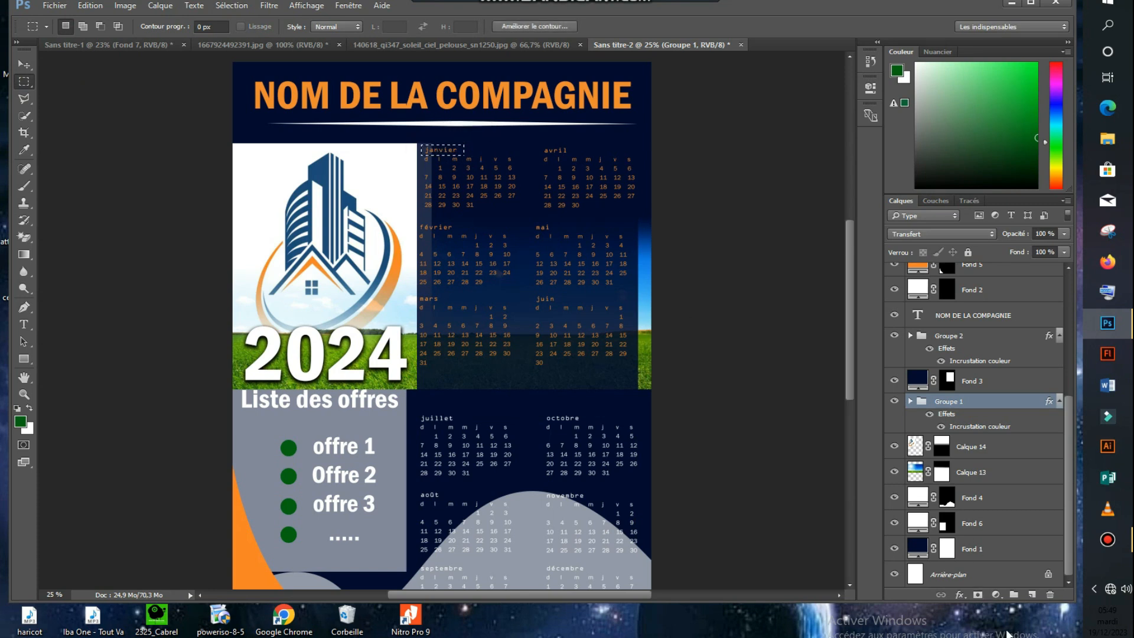
{"action": "left_click", "coordinate": [995, 595]}
{"action": "left_click", "coordinate": [968, 320]}
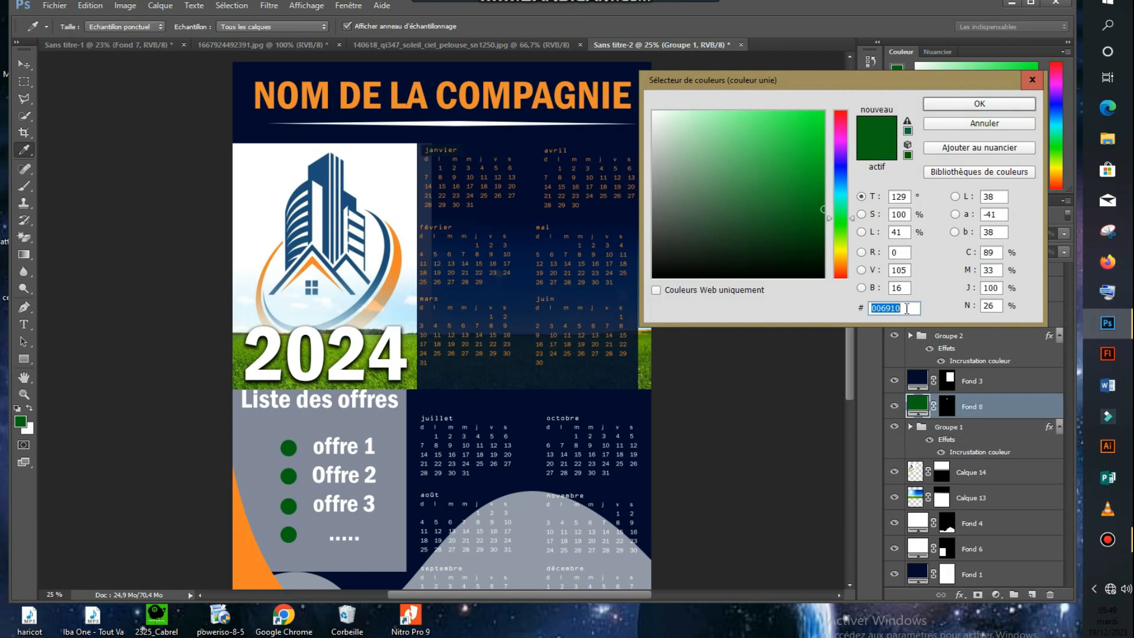
- Set the janvier rectangle's fill to dark green 085e15 and move its layer above Fond 3
{"action": "left_click", "coordinate": [408, 347]}
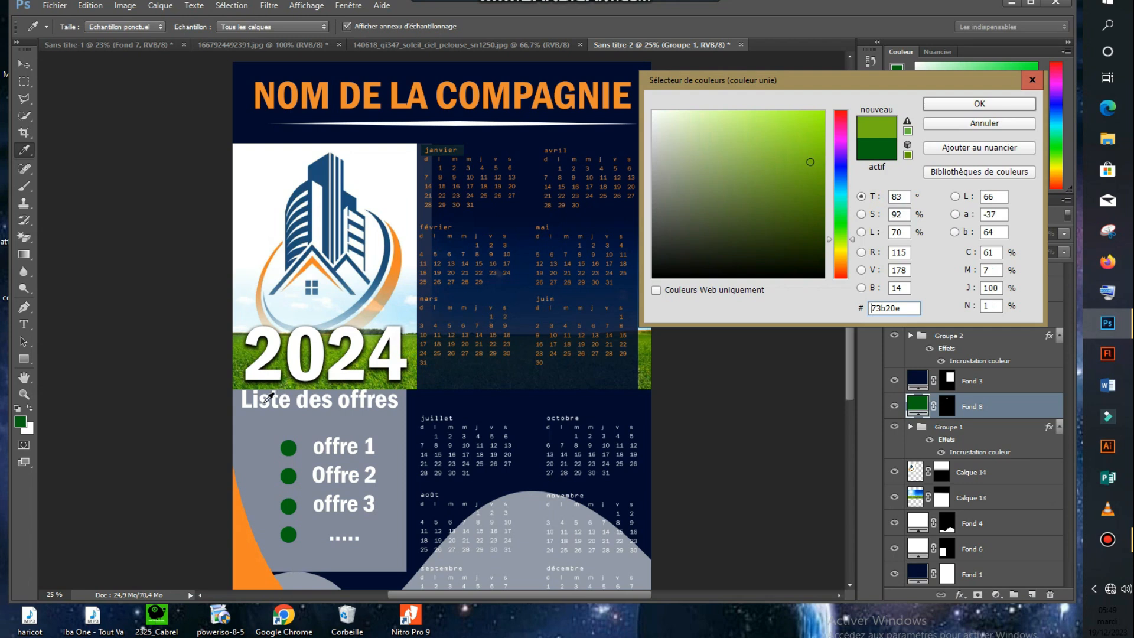
{"action": "left_click", "coordinate": [289, 445]}
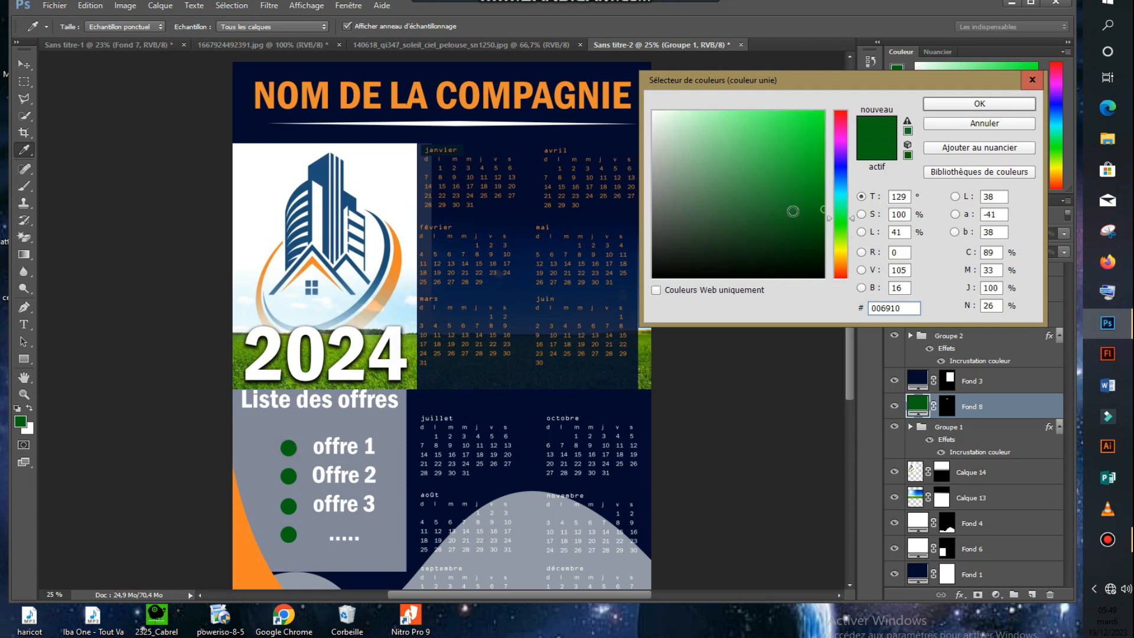
{"action": "left_click", "coordinate": [809, 217]}
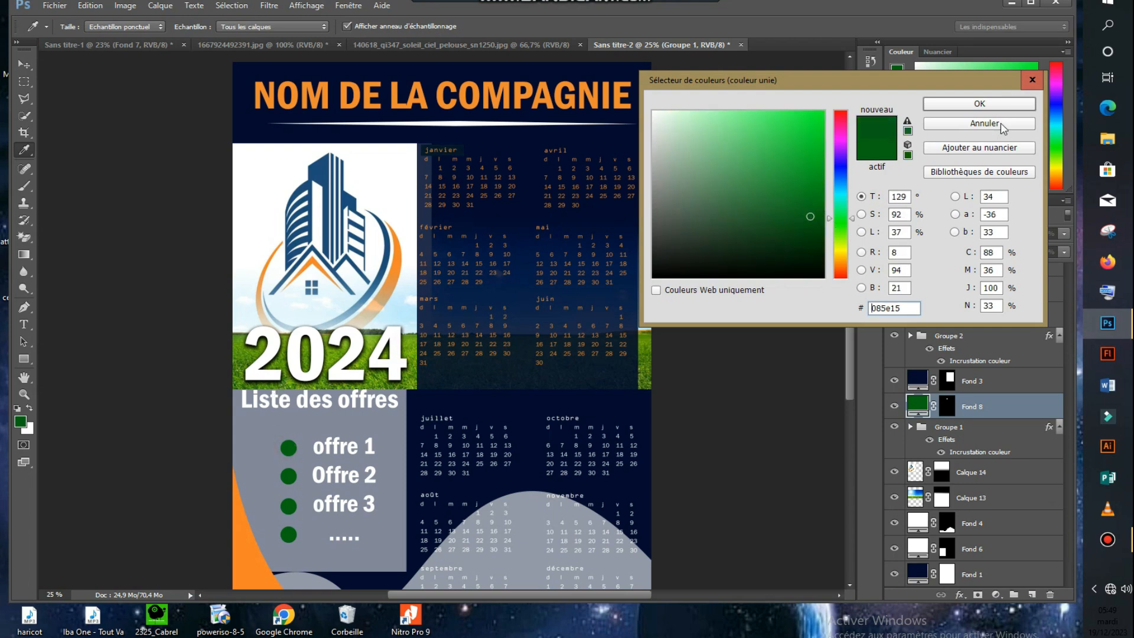
{"action": "left_click", "coordinate": [1002, 104]}
{"action": "left_click_drag", "start_coordinate": [966, 383], "coordinate": [977, 348]}
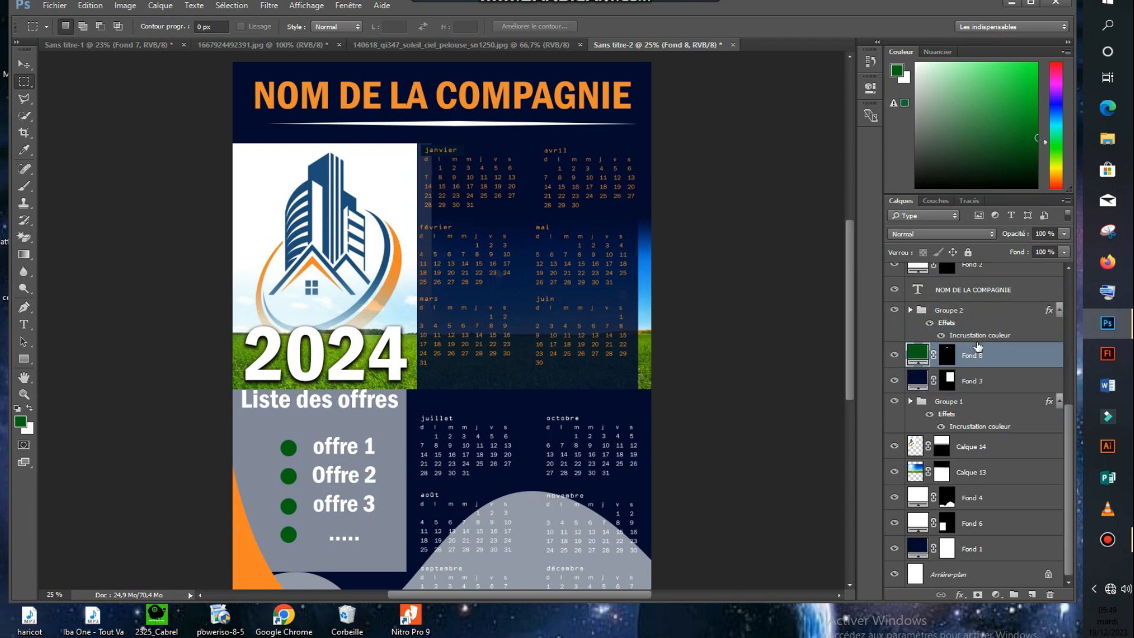
- Check the heading style in Sans titre-1 and change the janvier rectangle's fill colour to near-white f7fff8
{"action": "left_click", "coordinate": [127, 45]}
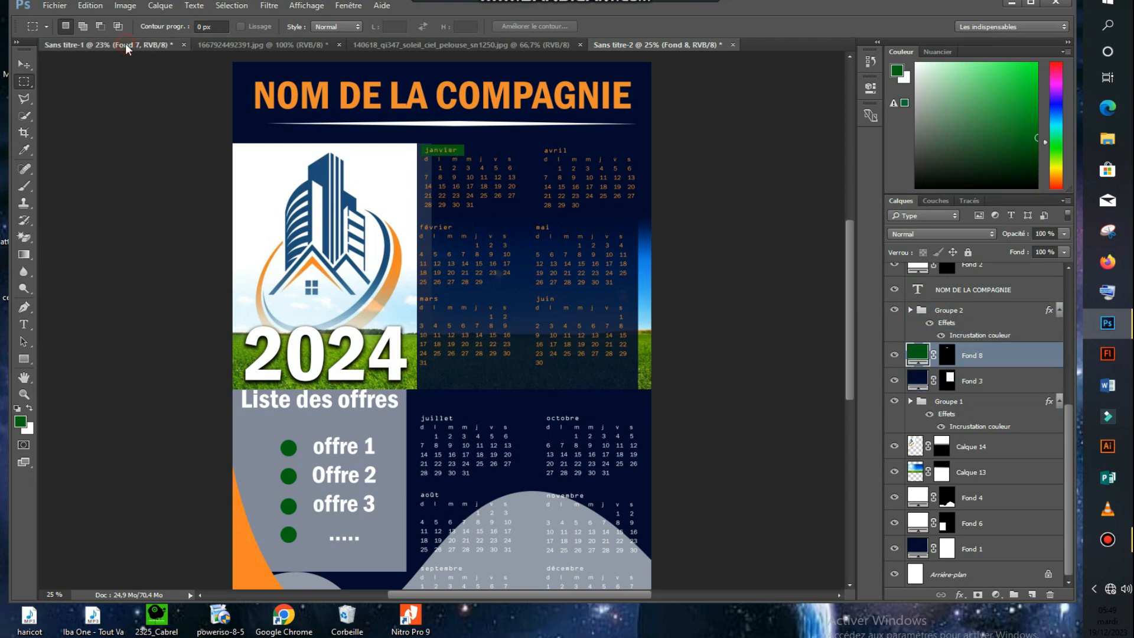
{"action": "left_click", "coordinate": [670, 45]}
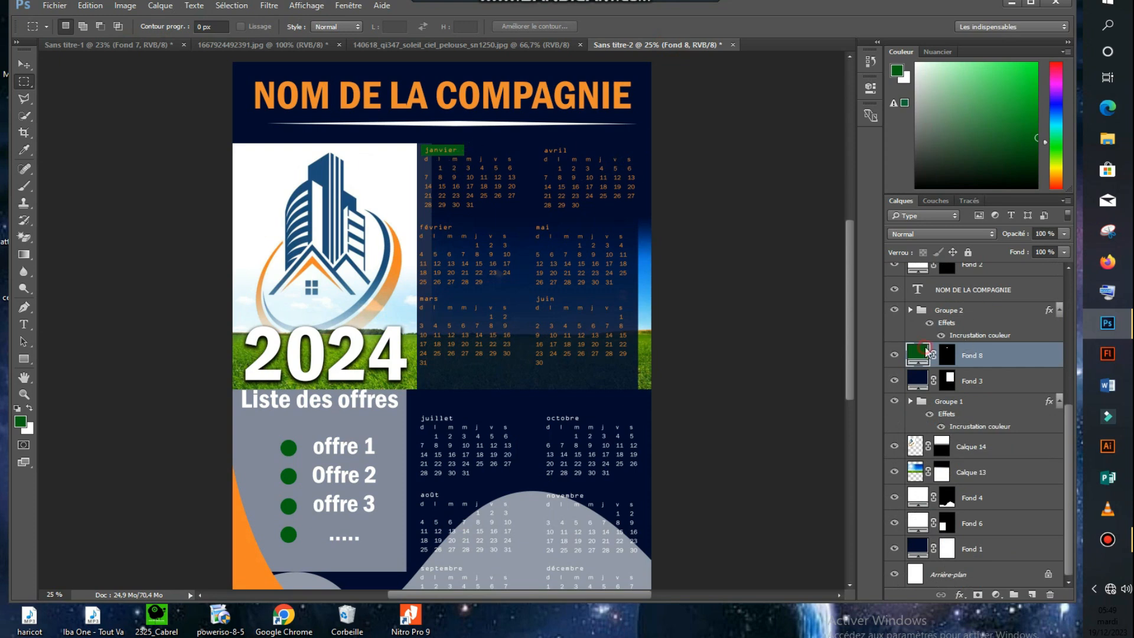
{"action": "double_click", "coordinate": [925, 352]}
{"action": "left_click_drag", "start_coordinate": [680, 154], "coordinate": [658, 98]}
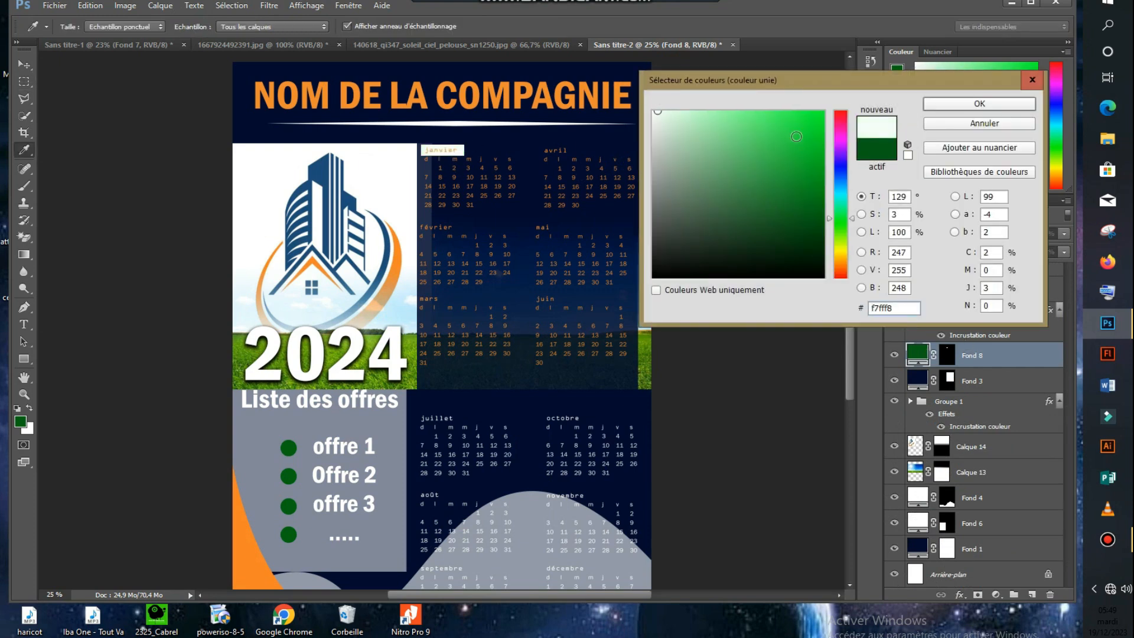
{"action": "left_click", "coordinate": [978, 104]}
{"action": "key", "text": "m"}
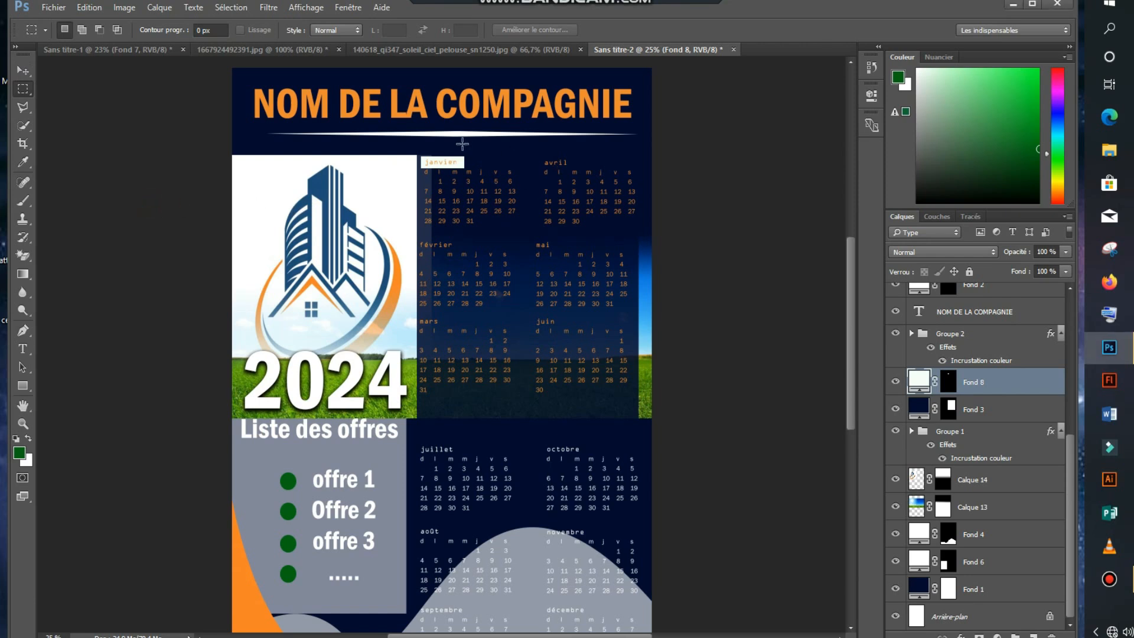
{"action": "key", "text": "v"}
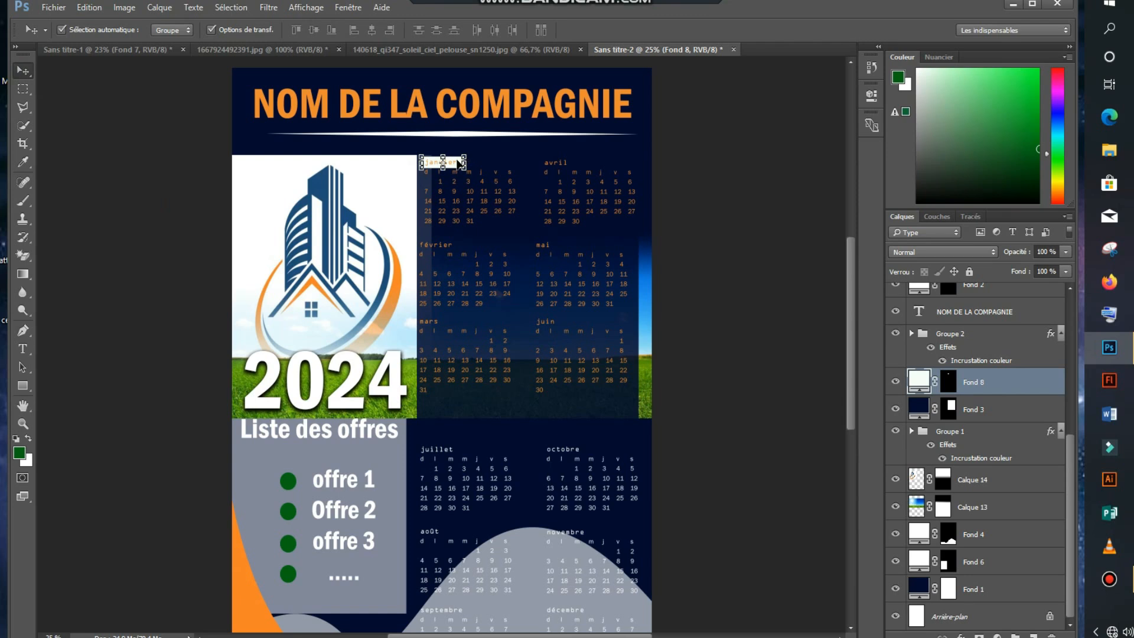
- Duplicate the janvier rectangle onto the avril heading, and copy that pair onto the février/mai and mars/juin headings
{"action": "left_click_drag", "start_coordinate": [460, 163], "coordinate": [570, 161]}
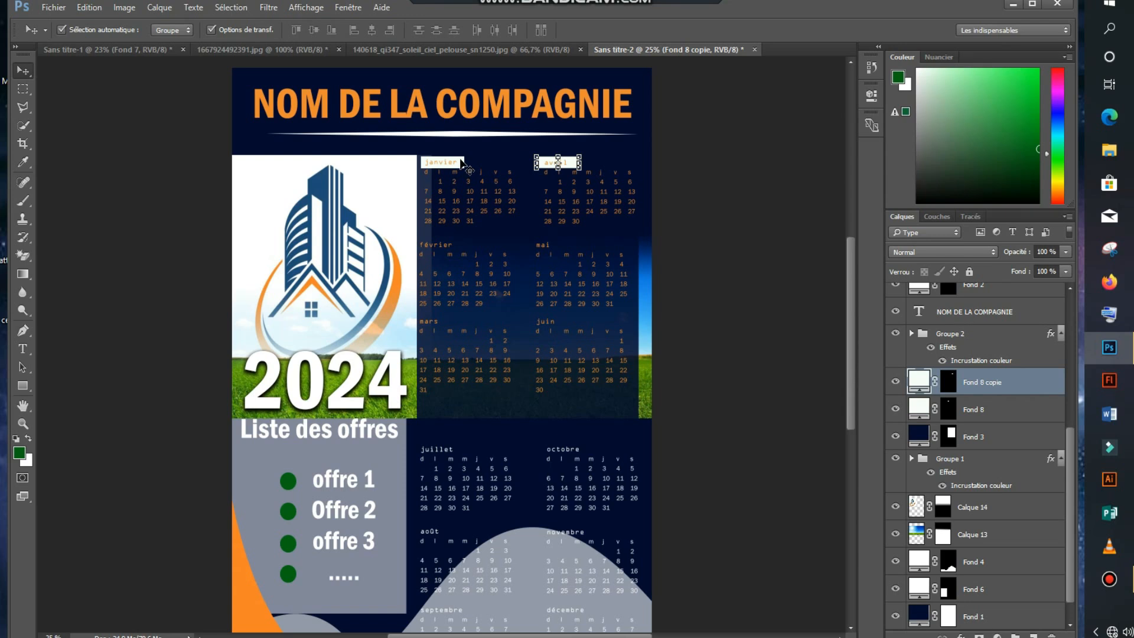
{"action": "left_click", "coordinate": [461, 163], "text": "shift"}
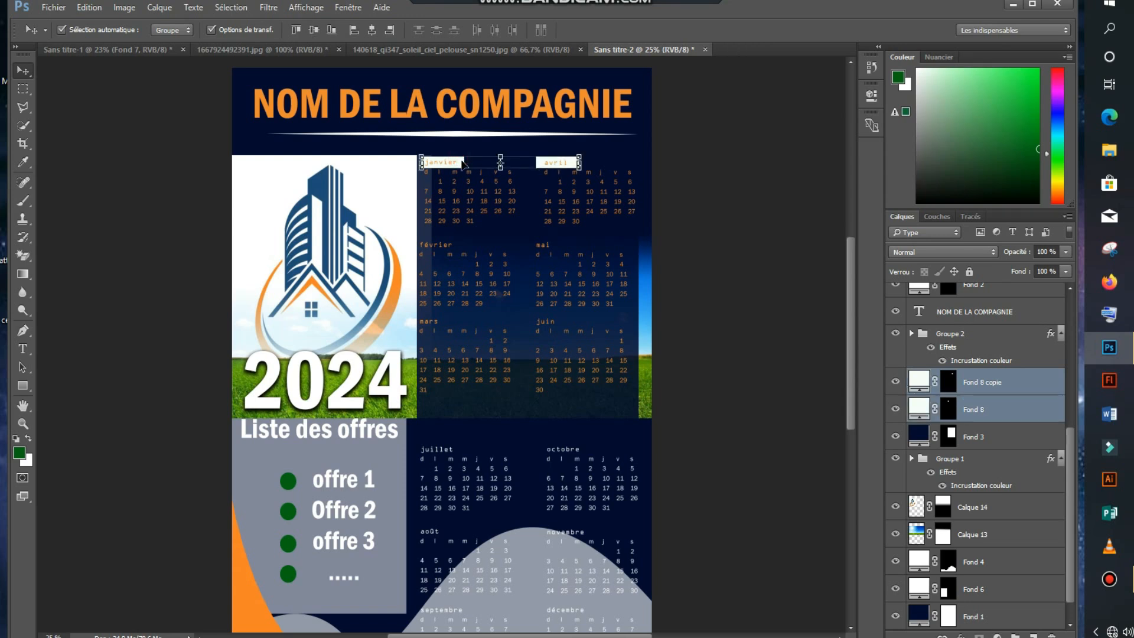
{"action": "left_click_drag", "start_coordinate": [466, 165], "coordinate": [473, 249]}
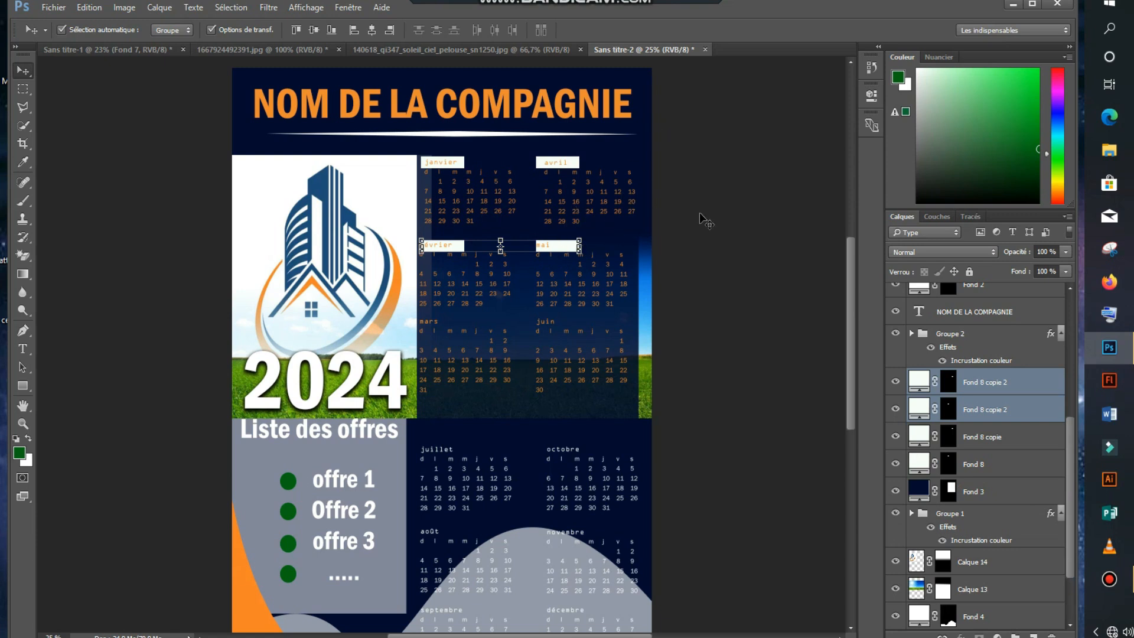
{"action": "left_click_drag", "start_coordinate": [571, 249], "coordinate": [577, 320]}
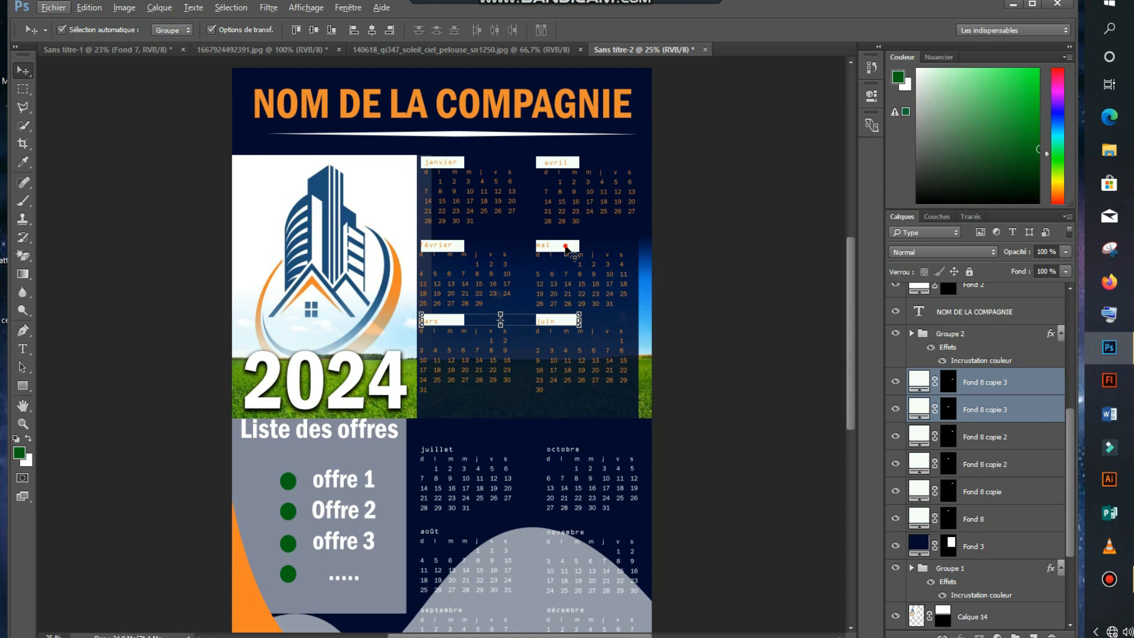
- Duplicate all six heading rectangles about 13.81 cm straight down onto the juillet to décembre headings
{"action": "left_click", "coordinate": [565, 246], "text": "shift"}
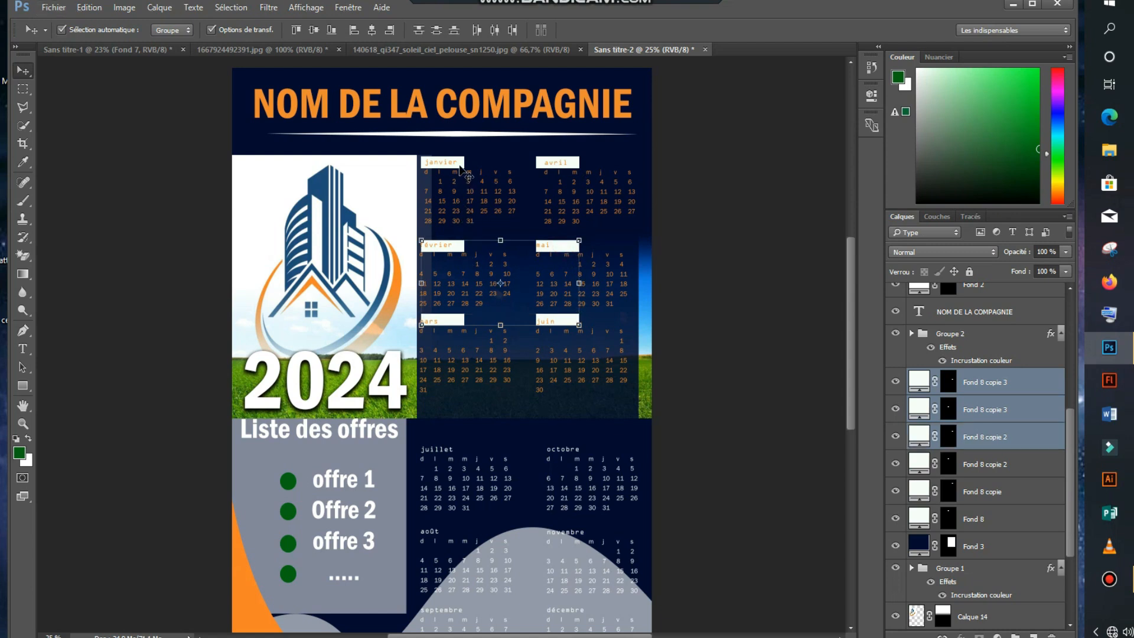
{"action": "left_click", "coordinate": [464, 246], "text": "shift"}
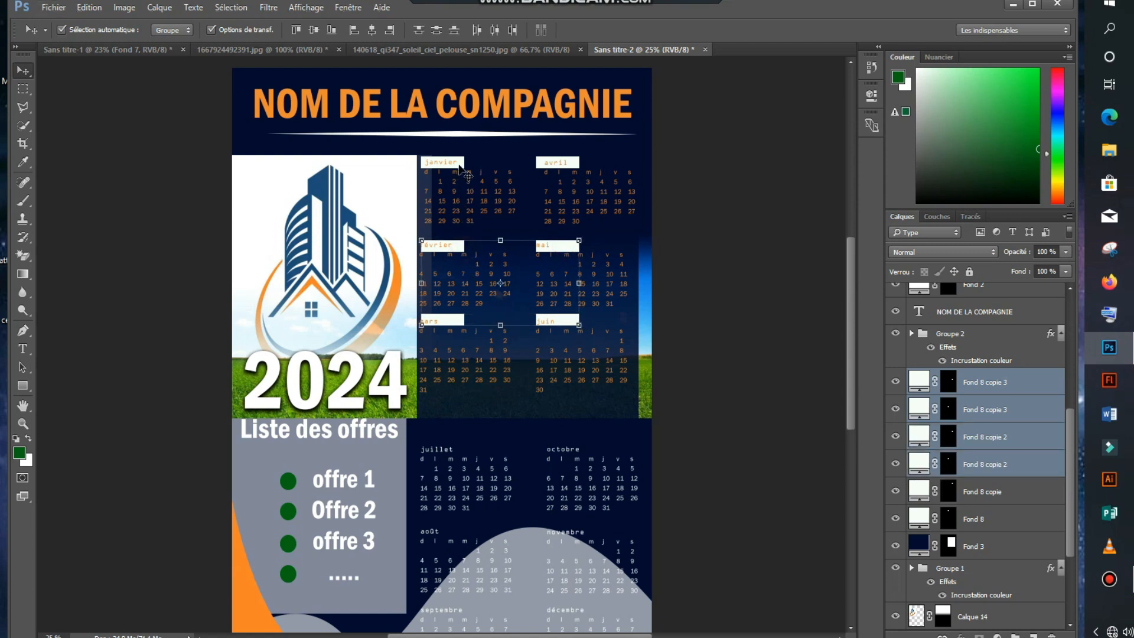
{"action": "left_click", "coordinate": [562, 163], "text": "shift"}
{"action": "left_click", "coordinate": [574, 165], "text": "shift"}
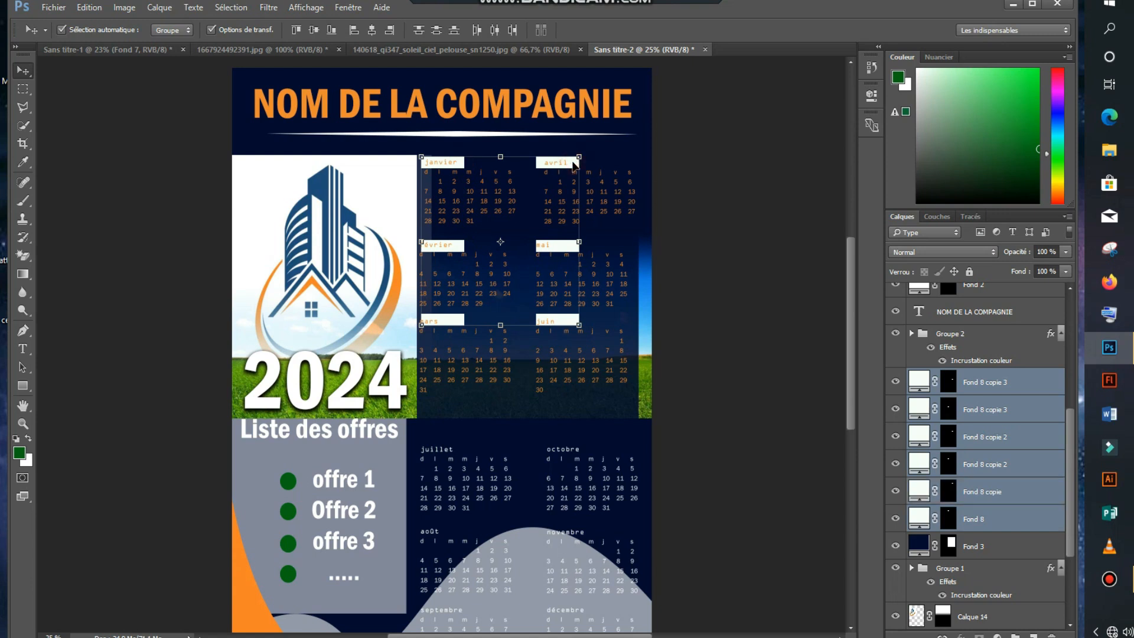
{"action": "left_click_drag", "start_coordinate": [573, 166], "coordinate": [583, 453]}
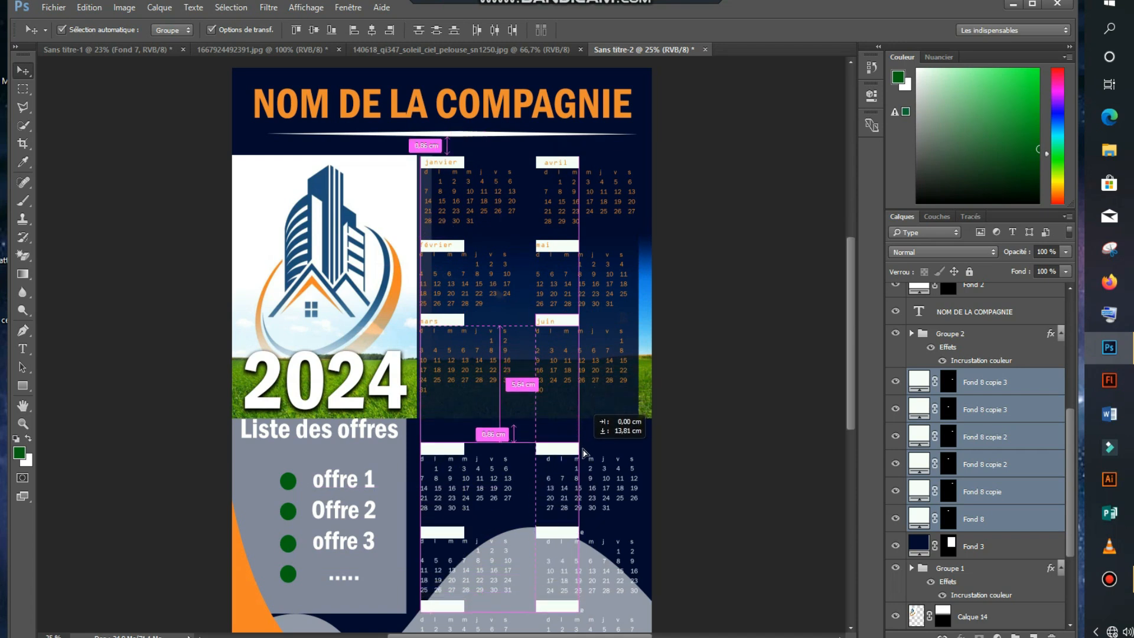
{"action": "left_click_drag", "start_coordinate": [583, 452], "coordinate": [583, 453]}
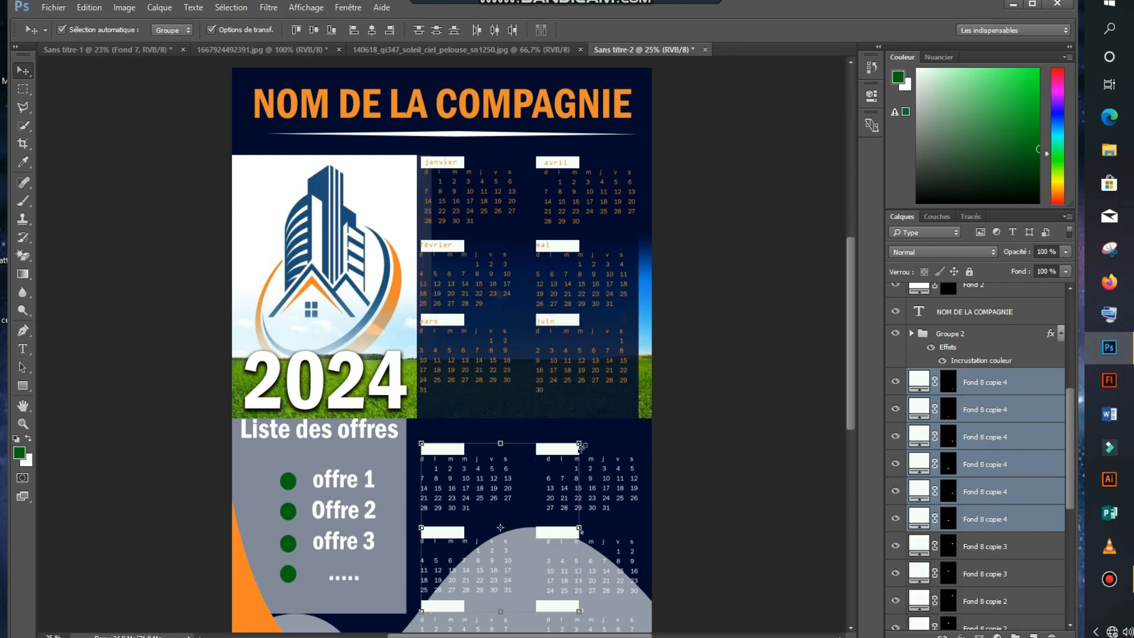
- Group the six juillet to décembre rectangles and move the group between Groupe 1 and Calque 14
{"action": "left_click_drag", "start_coordinate": [848, 333], "coordinate": [844, 359]}
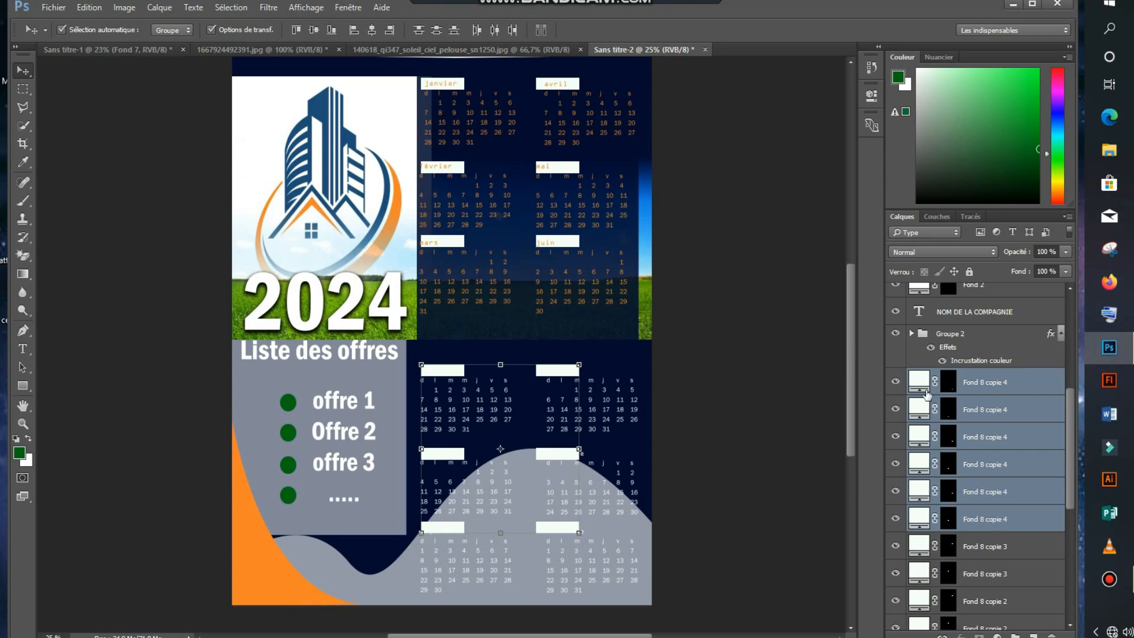
{"action": "key", "text": "ctrl+g"}
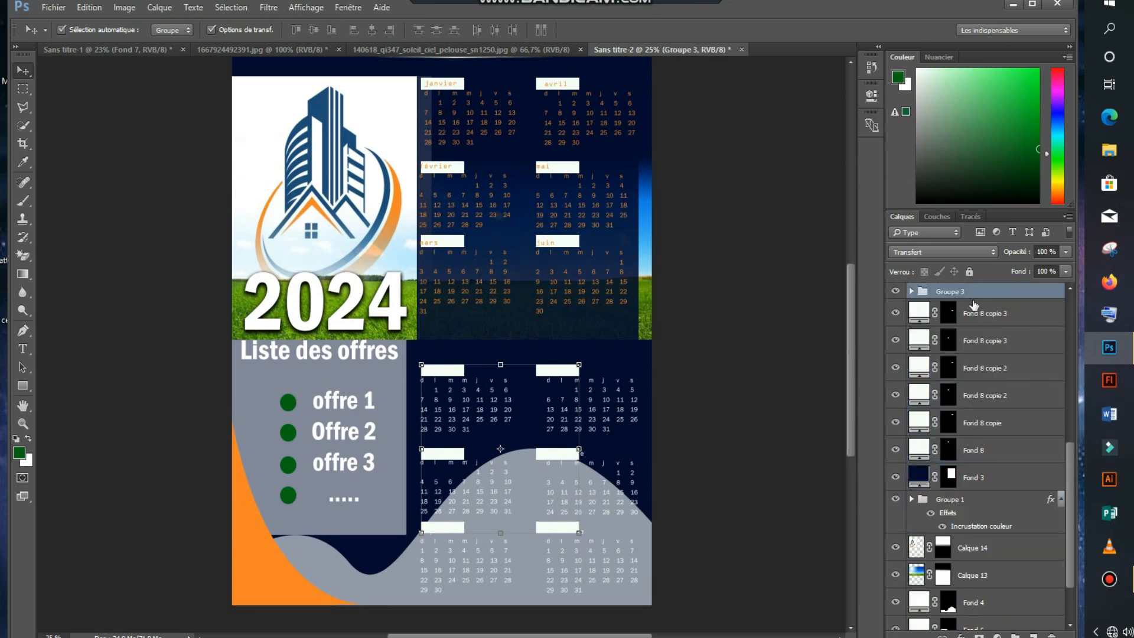
{"action": "left_click_drag", "start_coordinate": [973, 295], "coordinate": [975, 541]}
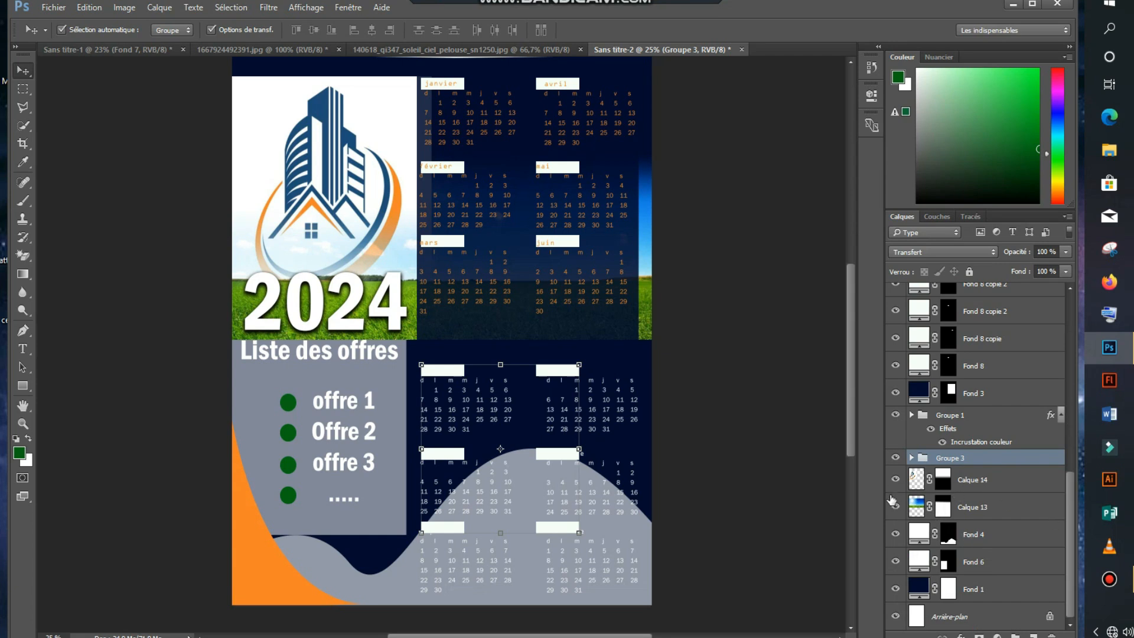
- Check the heading style in Sans titre-1 and give the lower rectangles' group a colour overlay in green 006910 sampled from a bullet
{"action": "left_click", "coordinate": [153, 49]}
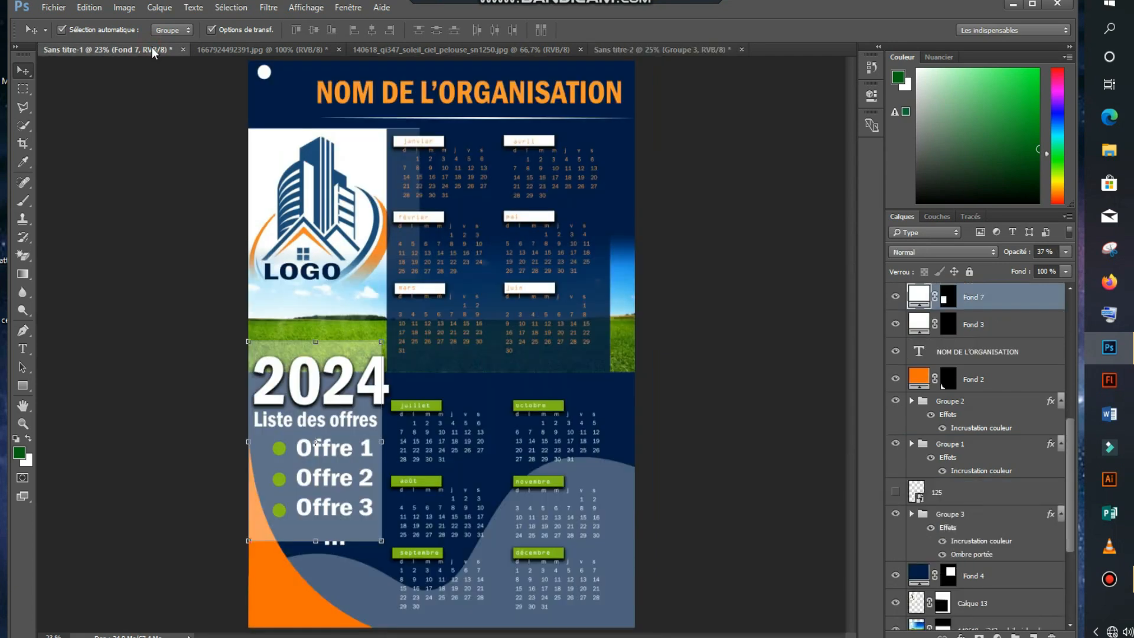
{"action": "left_click", "coordinate": [619, 50]}
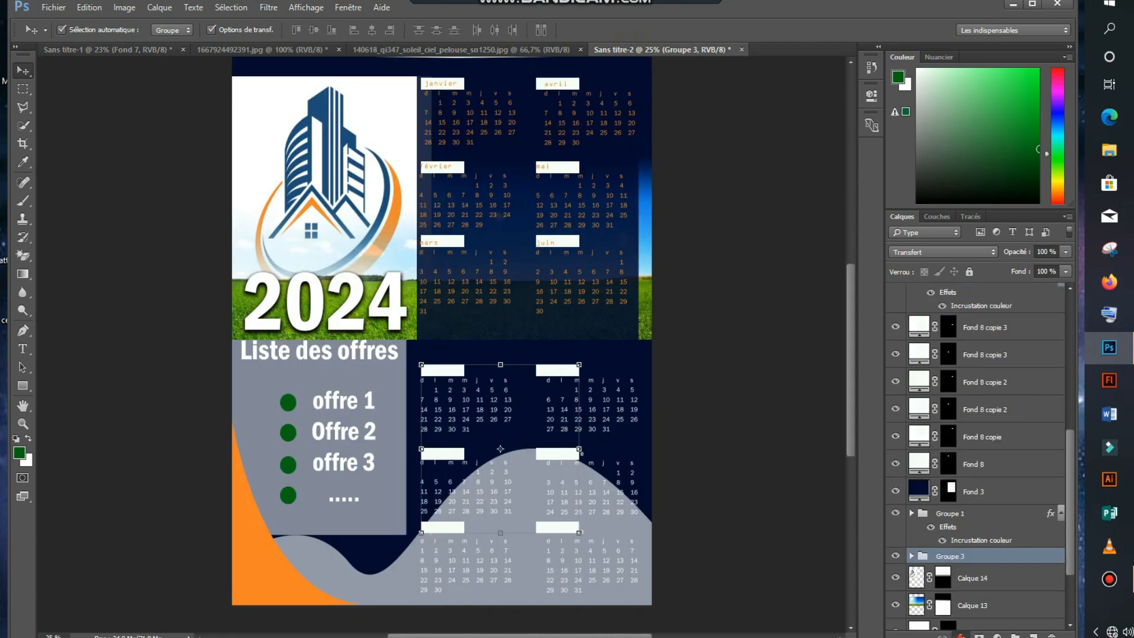
{"action": "left_click", "coordinate": [960, 635]}
{"action": "left_click", "coordinate": [961, 567]}
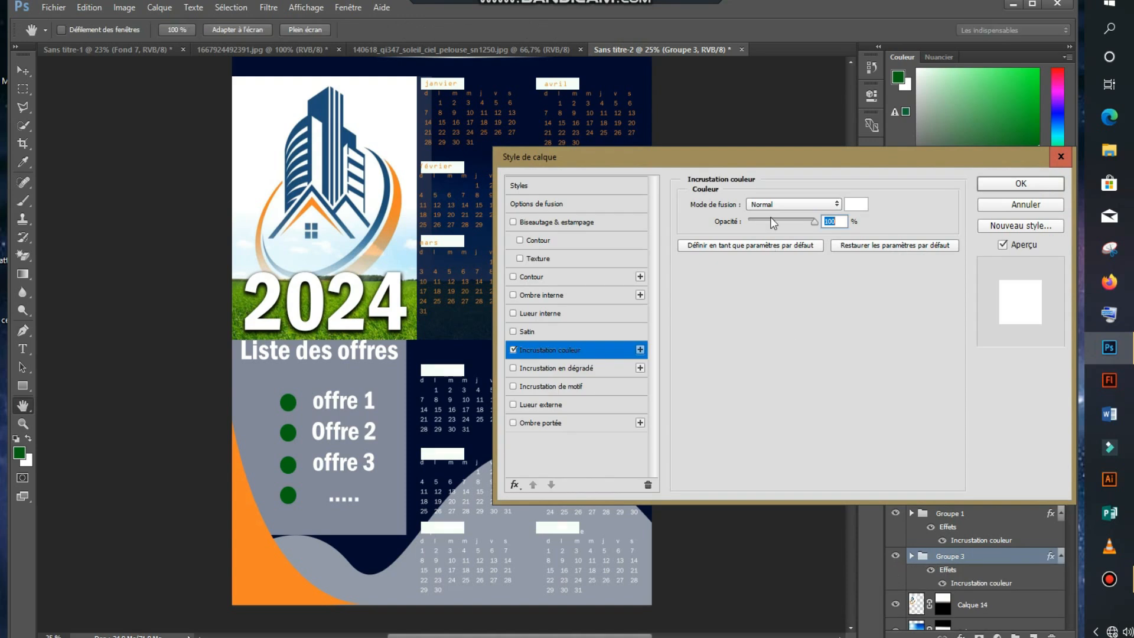
{"action": "left_click_drag", "start_coordinate": [835, 157], "coordinate": [908, 97]}
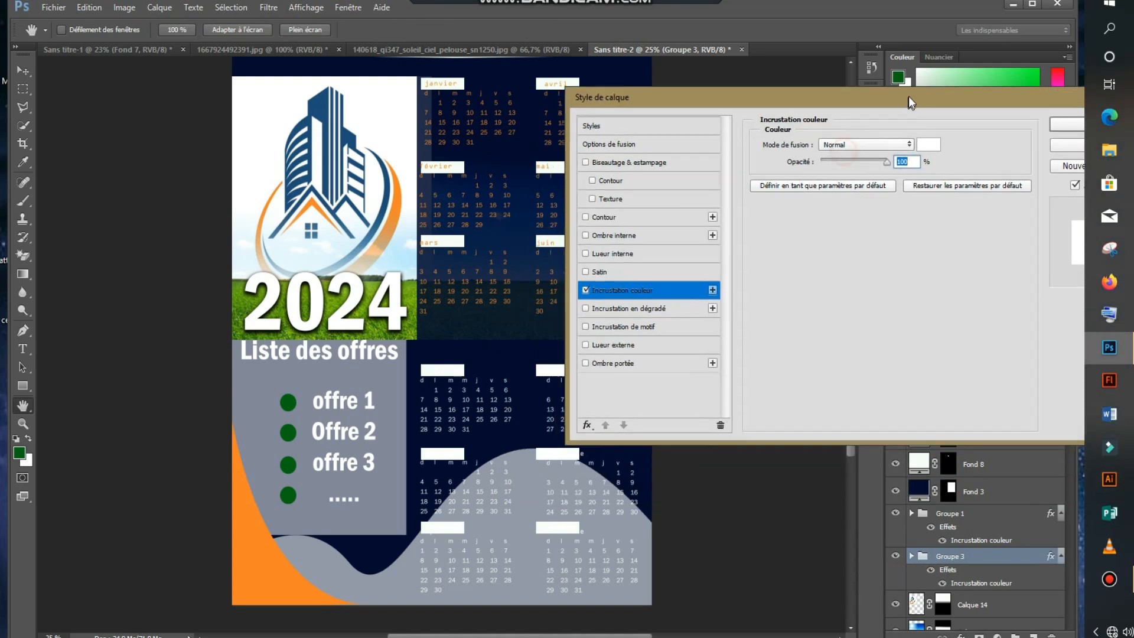
{"action": "left_click", "coordinate": [933, 145]}
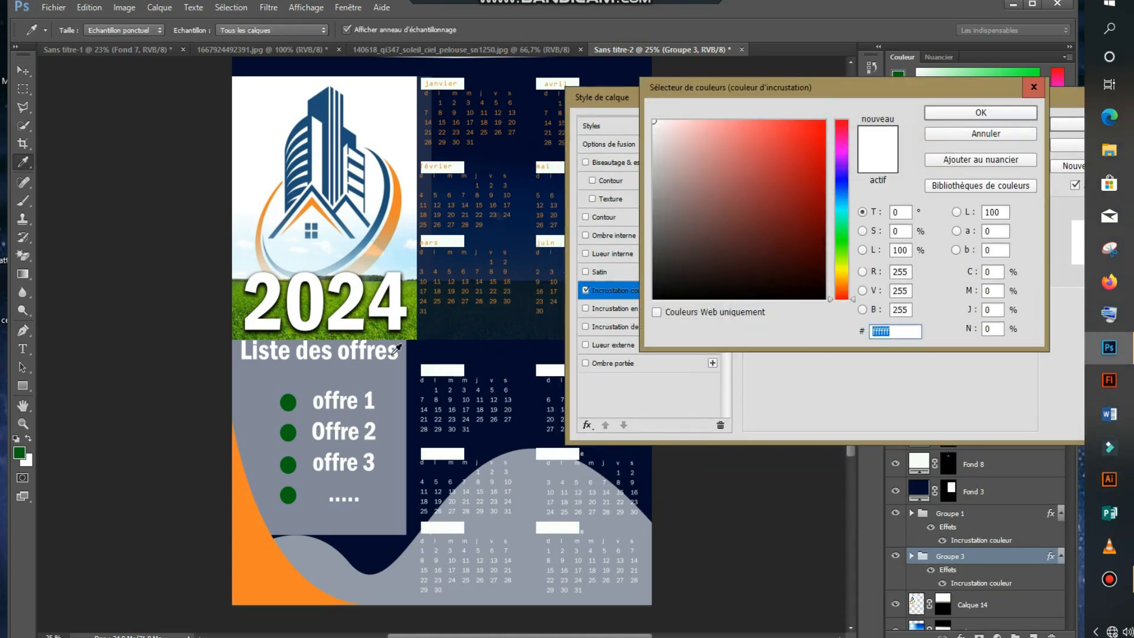
{"action": "left_click", "coordinate": [286, 434]}
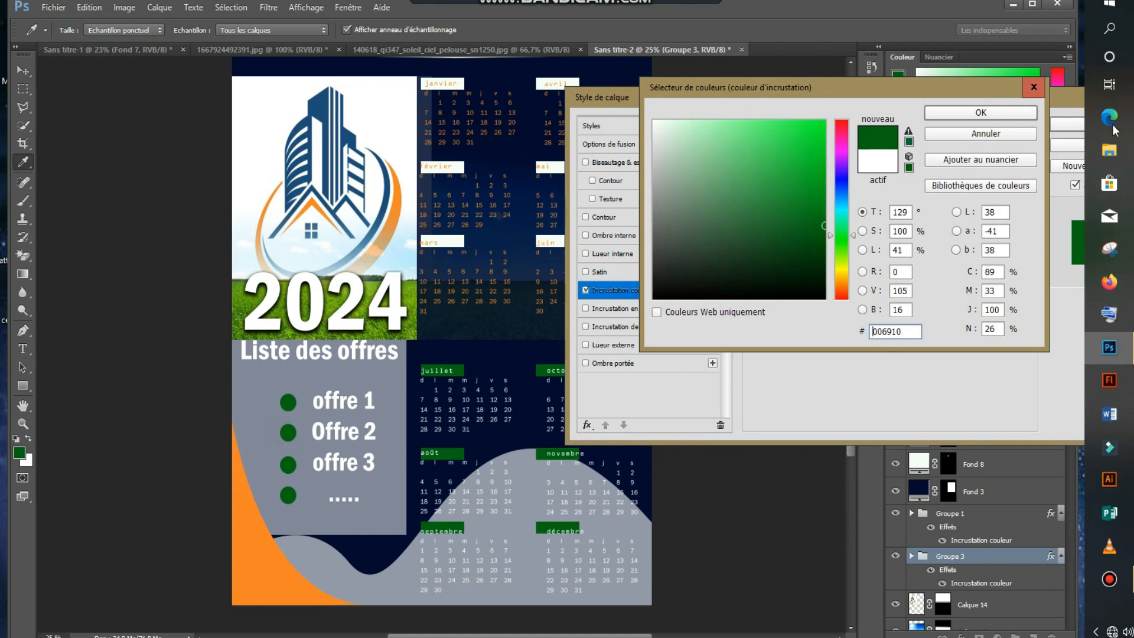
{"action": "left_click", "coordinate": [996, 112]}
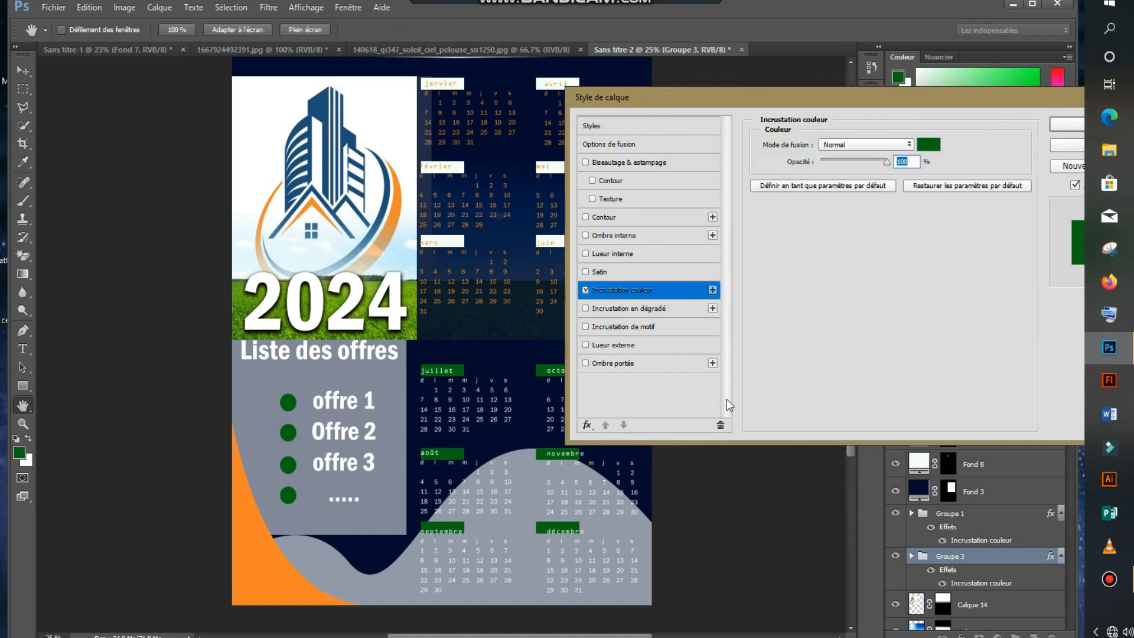
- Add a drop shadow to the green rectangles' group and apply the layer style
{"action": "left_click", "coordinate": [585, 364]}
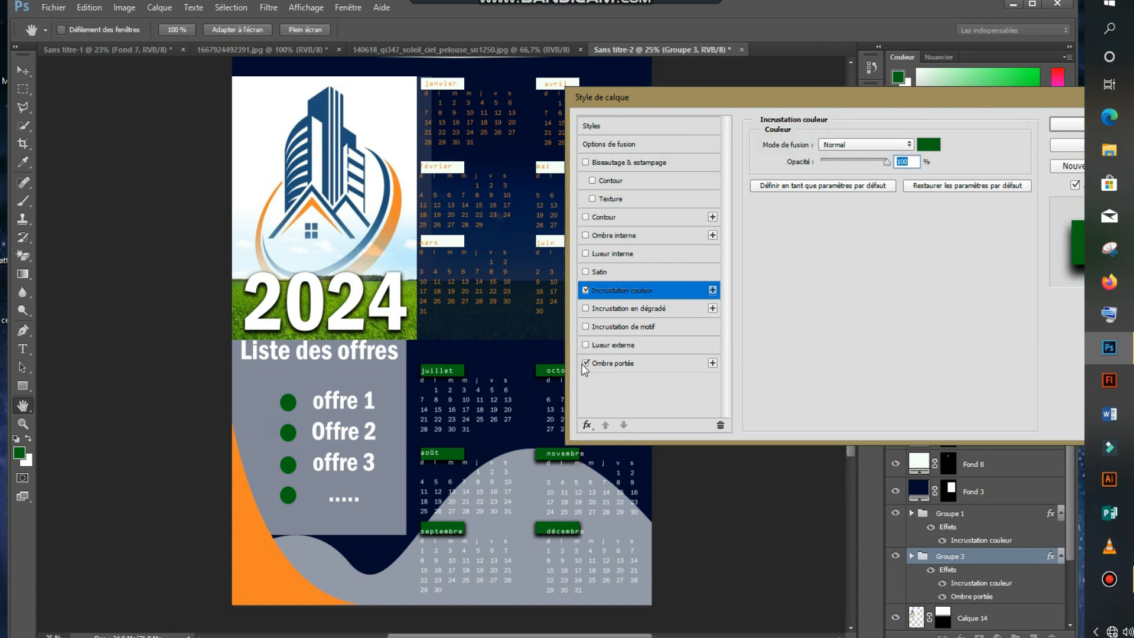
{"action": "left_click", "coordinate": [1068, 124]}
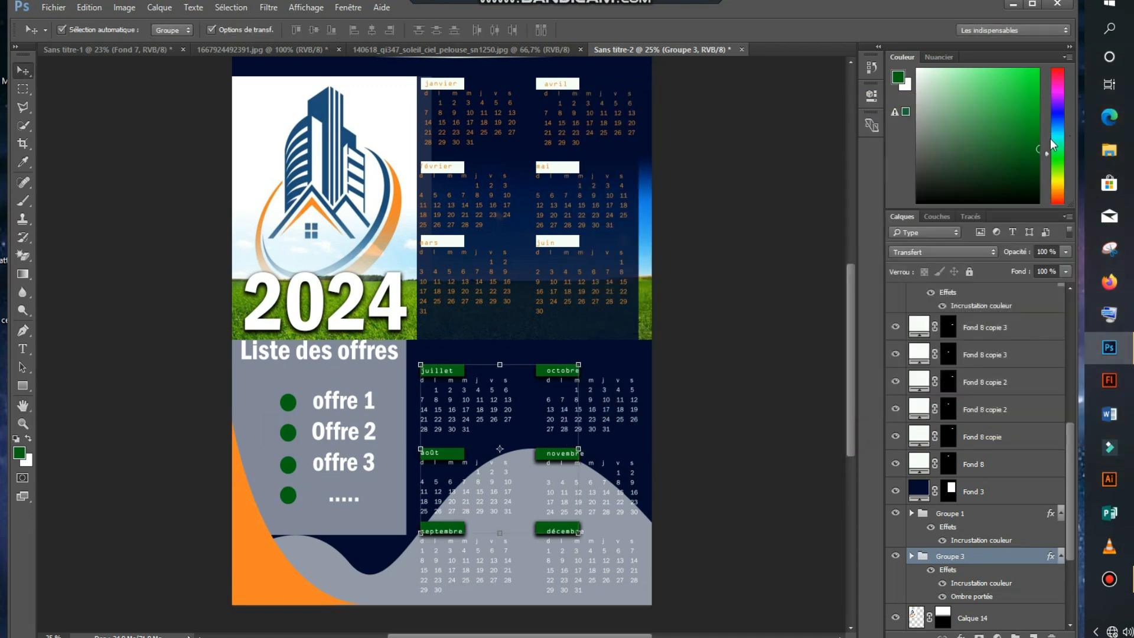
{"action": "left_click", "coordinate": [24, 72]}
{"action": "left_click", "coordinate": [731, 443]}
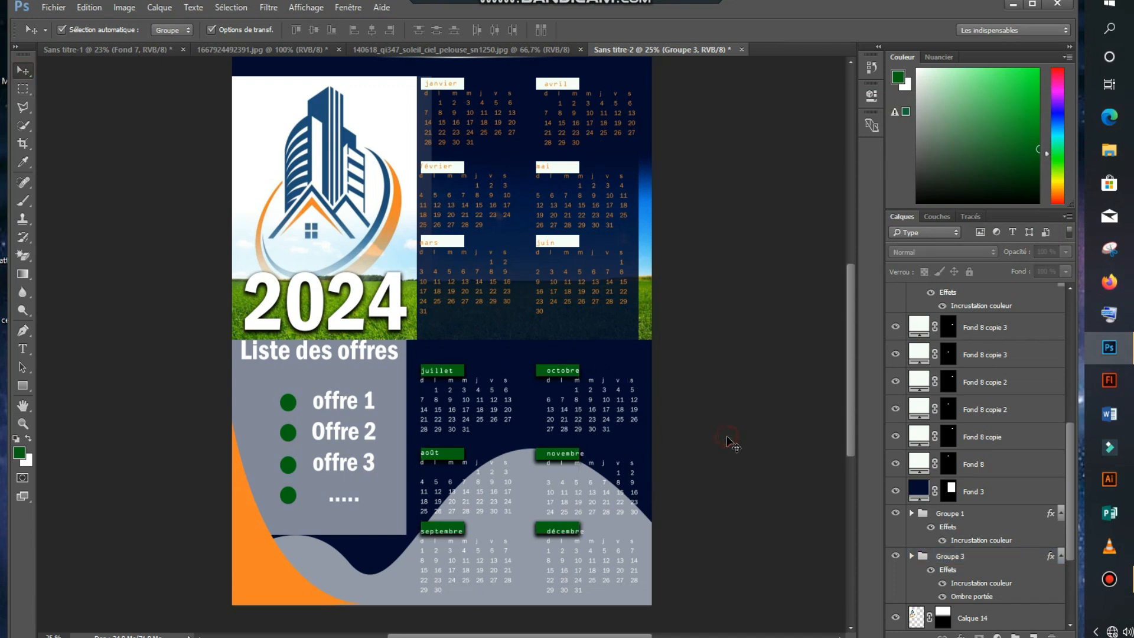
- Stretch the green rectangles' group to 109.20% width and 100.83% height so it covers the juillet to décembre headings
{"action": "left_click", "coordinate": [467, 378]}
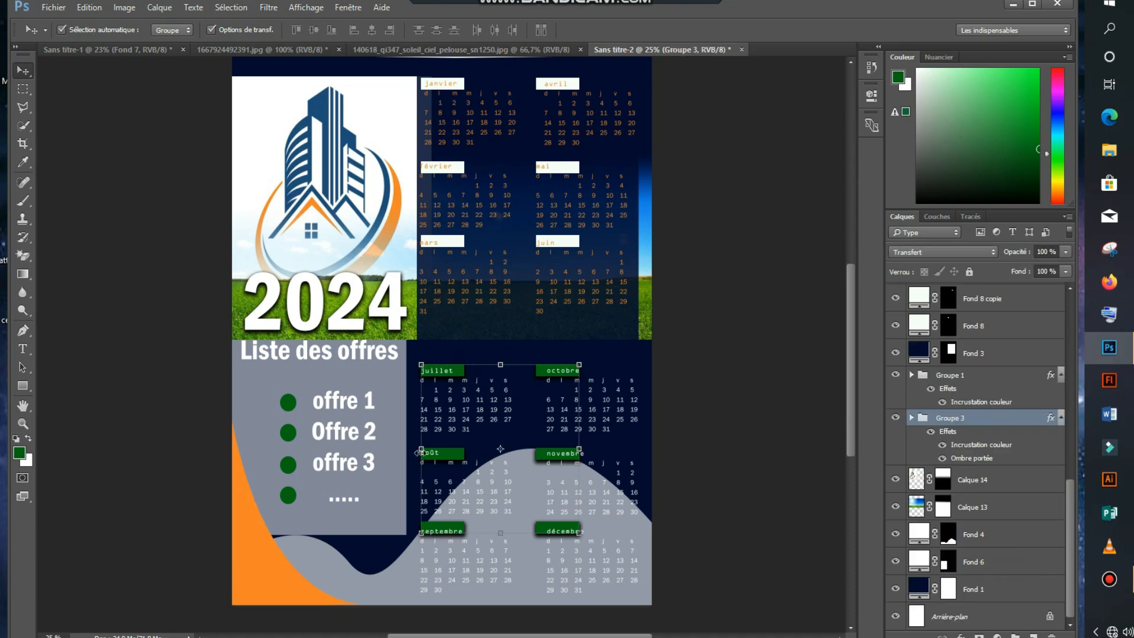
{"action": "left_click_drag", "start_coordinate": [417, 449], "coordinate": [413, 450]}
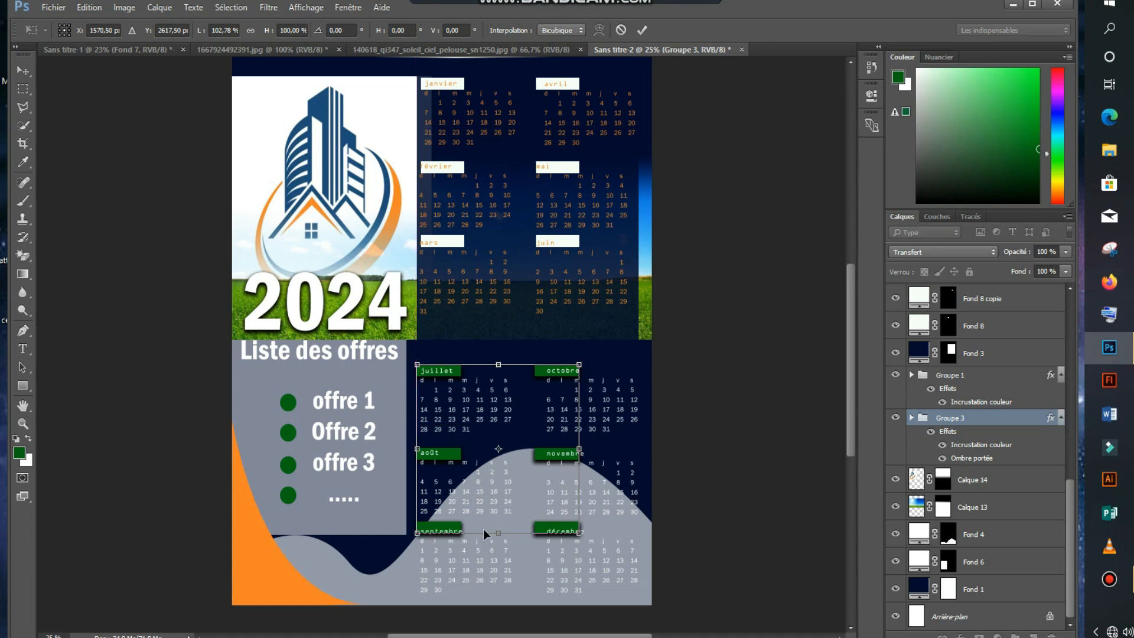
{"action": "left_click_drag", "start_coordinate": [501, 537], "coordinate": [499, 539]}
{"action": "left_click_drag", "start_coordinate": [579, 450], "coordinate": [588, 448]}
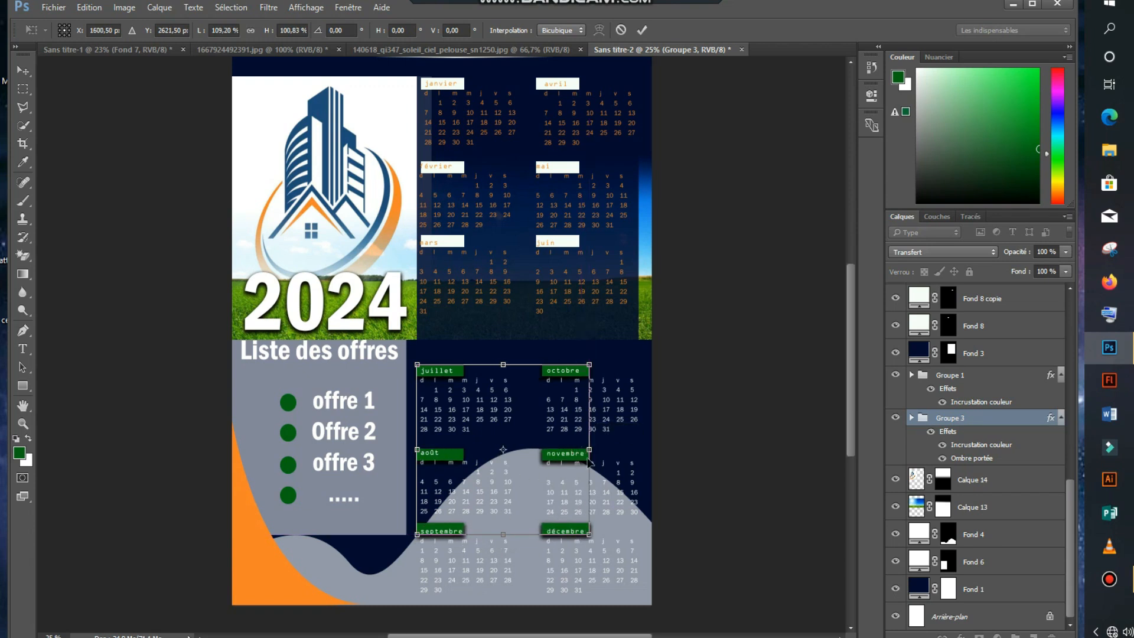
{"action": "left_click", "coordinate": [642, 30]}
{"action": "left_click", "coordinate": [759, 289]}
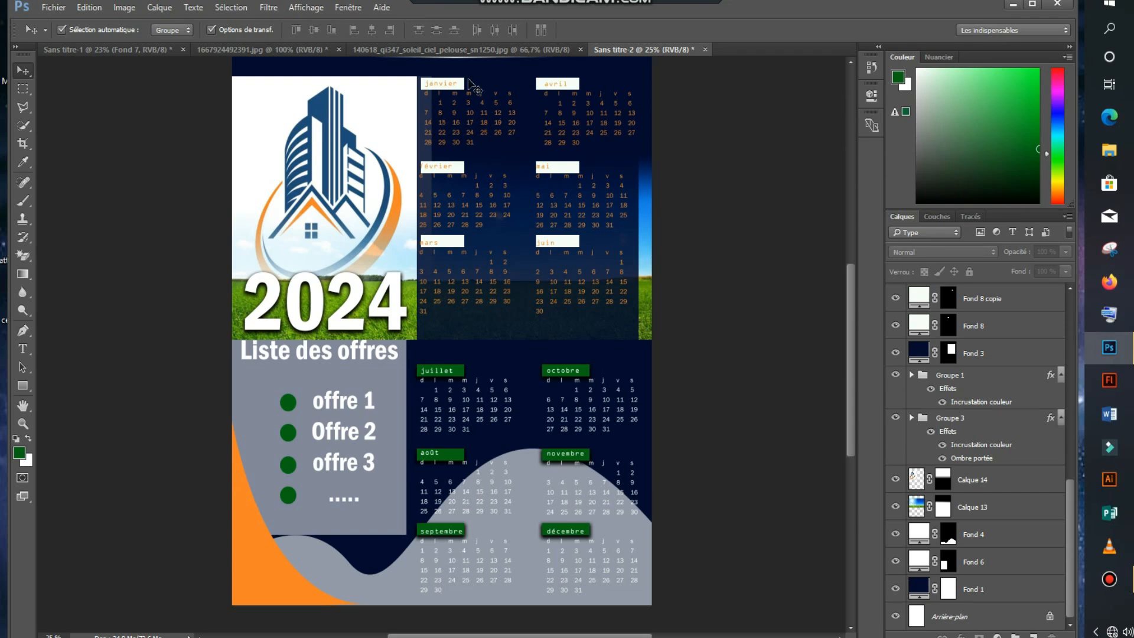
- Select the six white janvier to juin rectangles and stretch them together to 102.78% width and 100.83% height
{"action": "left_click", "coordinate": [460, 84]}
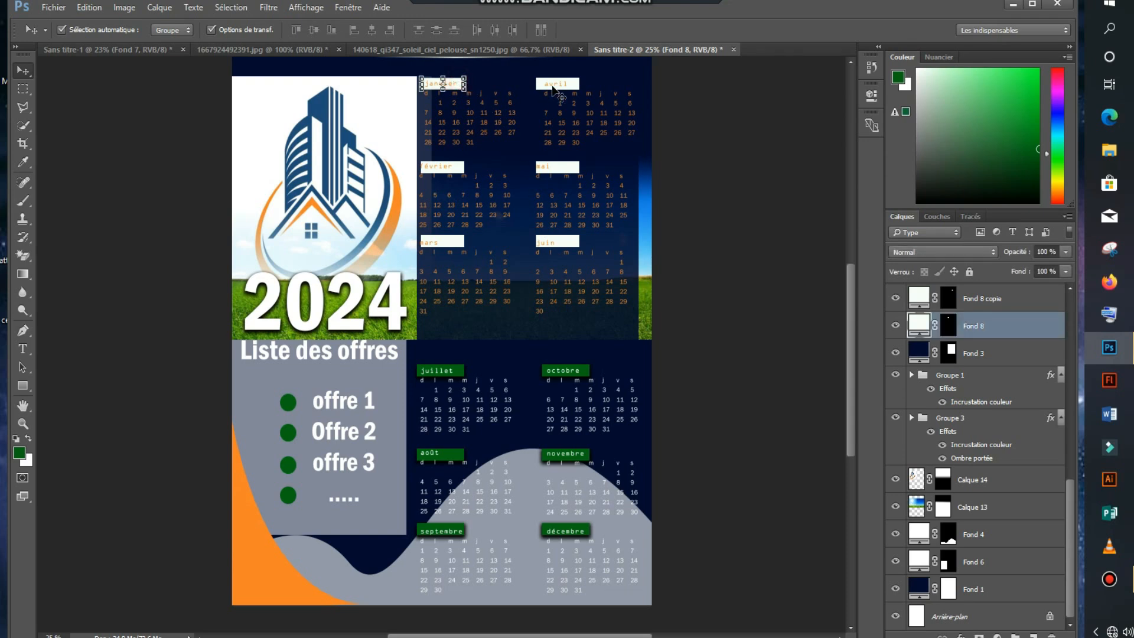
{"action": "left_click", "coordinate": [573, 83], "text": "shift"}
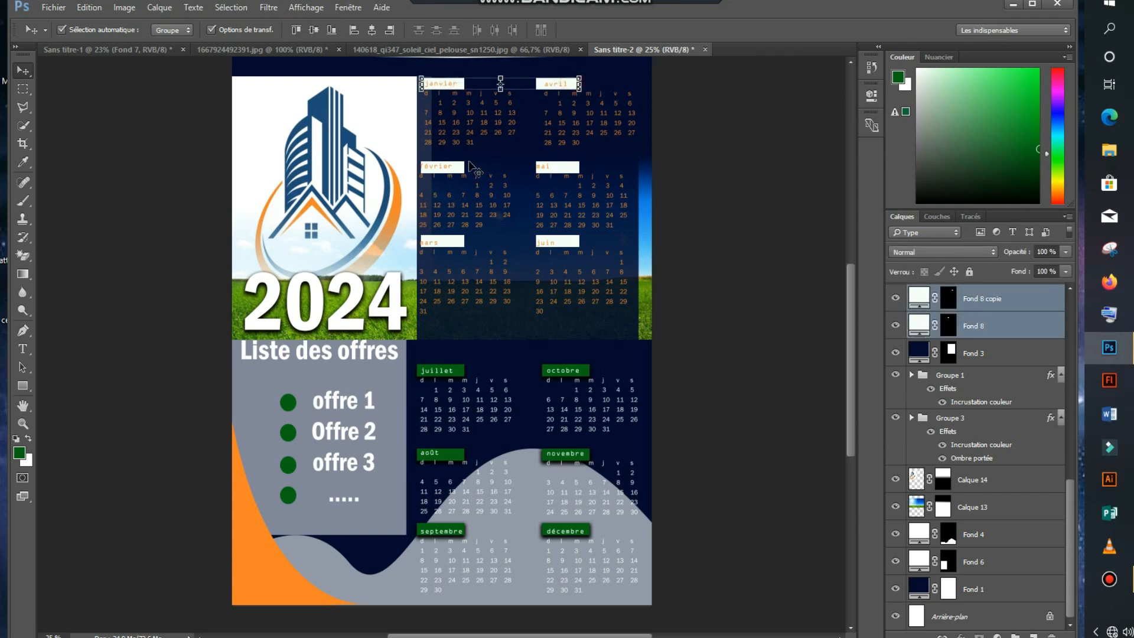
{"action": "left_click", "coordinate": [458, 168], "text": "shift"}
{"action": "left_click_drag", "start_coordinate": [573, 169], "coordinate": [571, 245]}
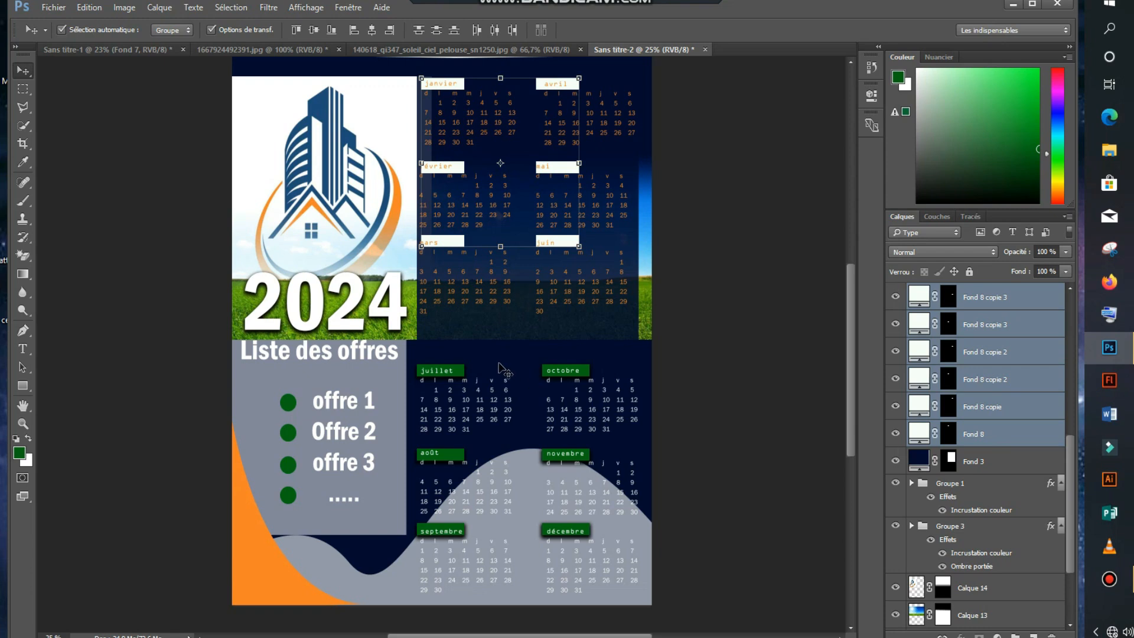
{"action": "left_click_drag", "start_coordinate": [500, 245], "coordinate": [499, 248]}
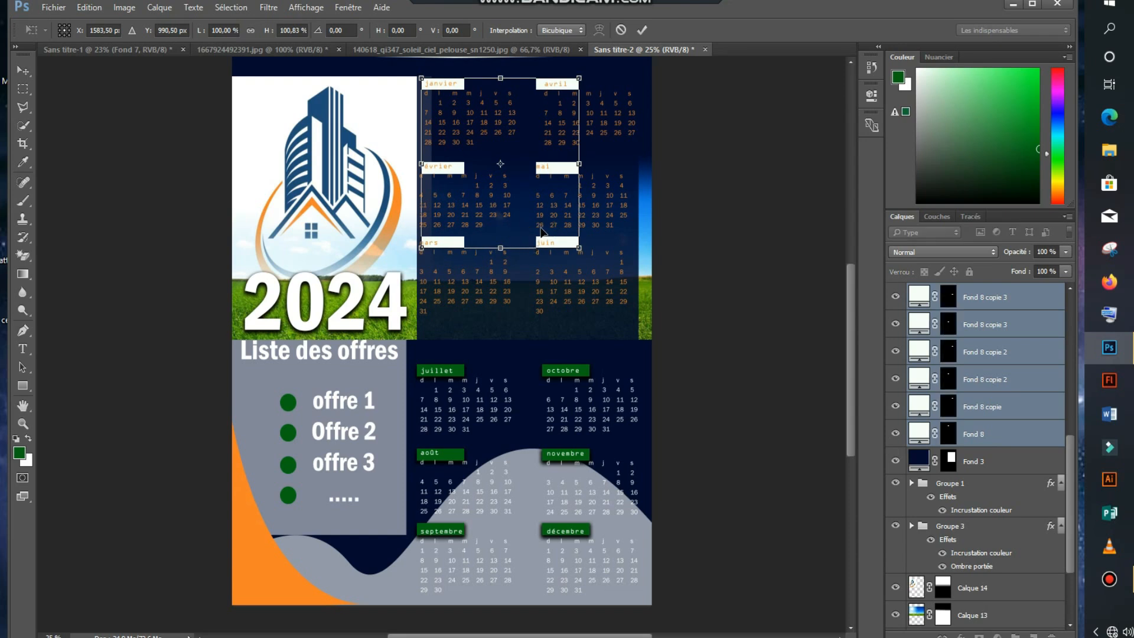
{"action": "left_click_drag", "start_coordinate": [421, 164], "coordinate": [411, 170]}
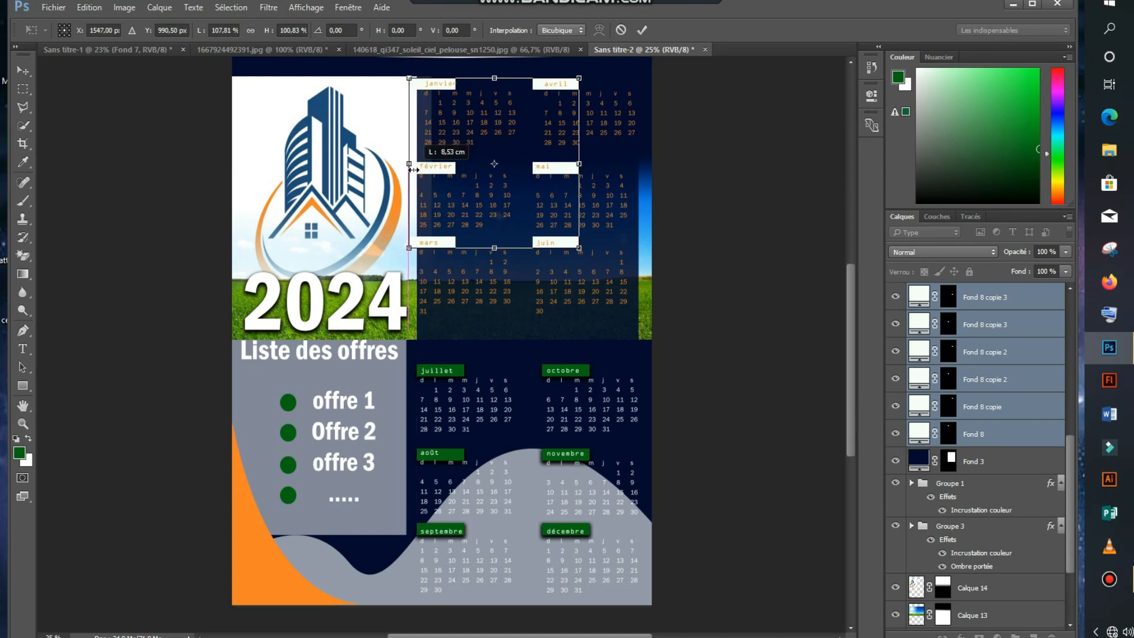
{"action": "left_click_drag", "start_coordinate": [413, 169], "coordinate": [415, 169]}
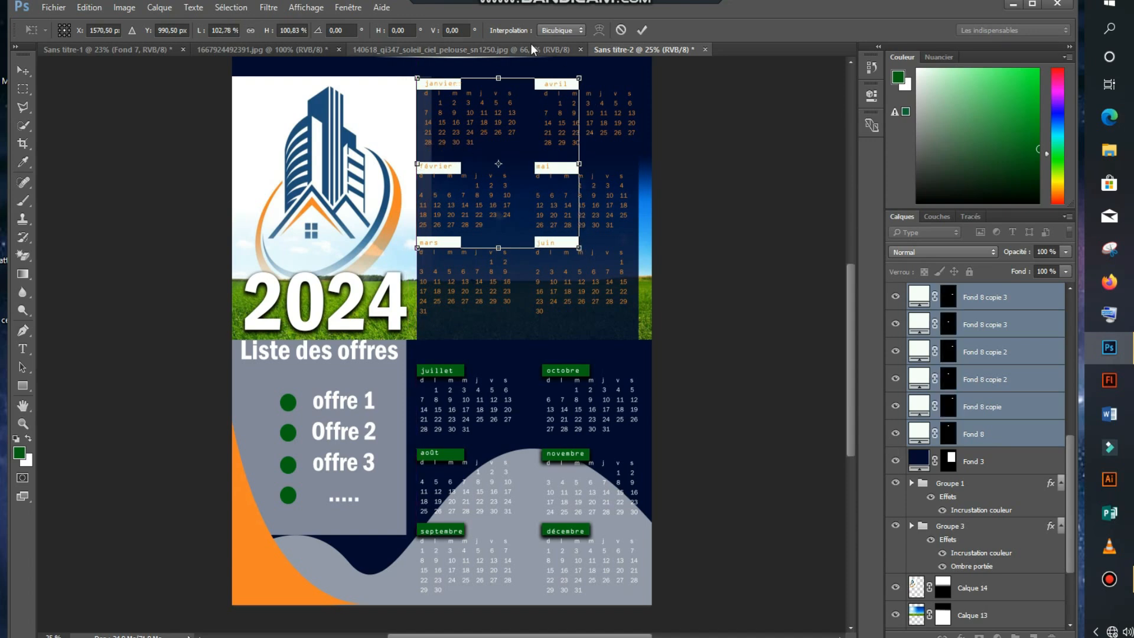
{"action": "left_click", "coordinate": [641, 30]}
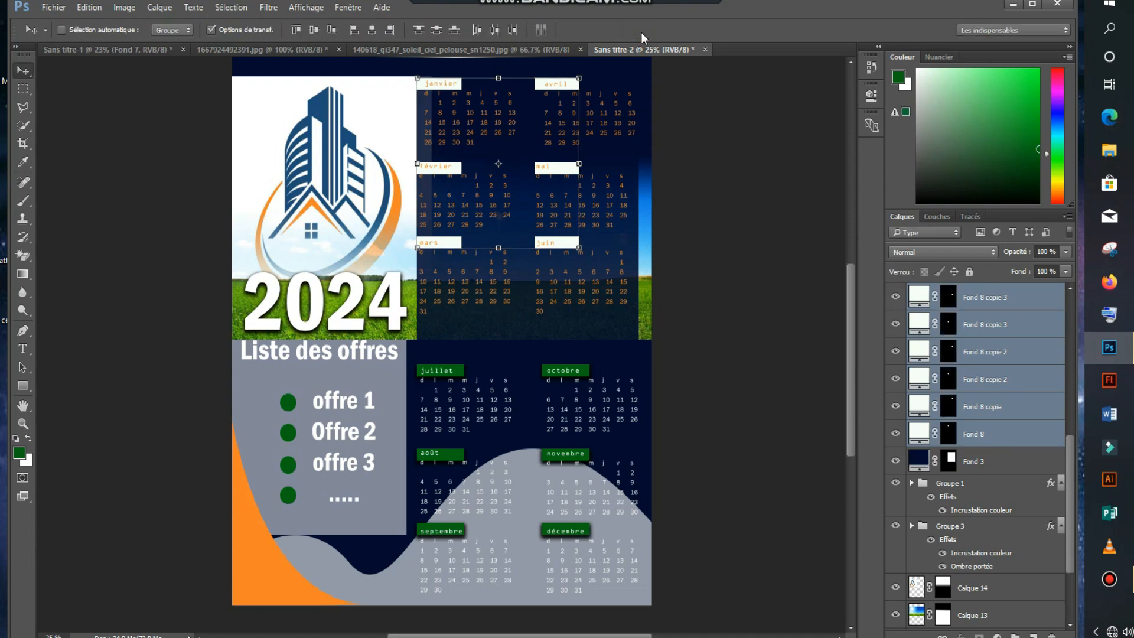
- Group the six white heading rectangles and add a drop shadow to the group
{"action": "key", "text": "ctrl+g"}
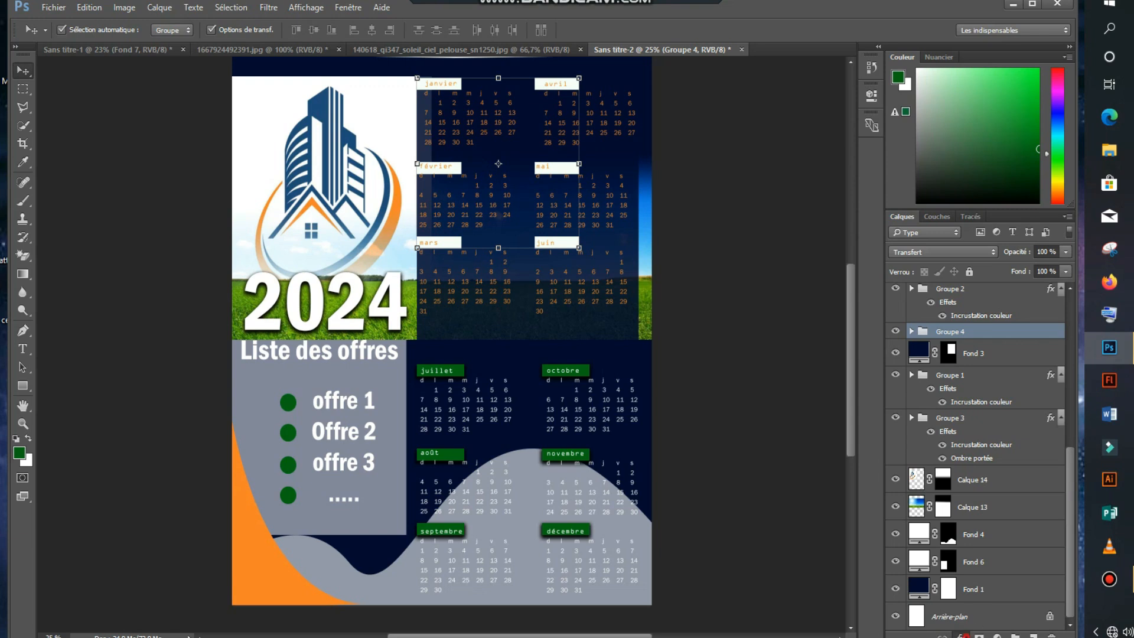
{"action": "left_click", "coordinate": [956, 634]}
{"action": "left_click", "coordinate": [941, 470]}
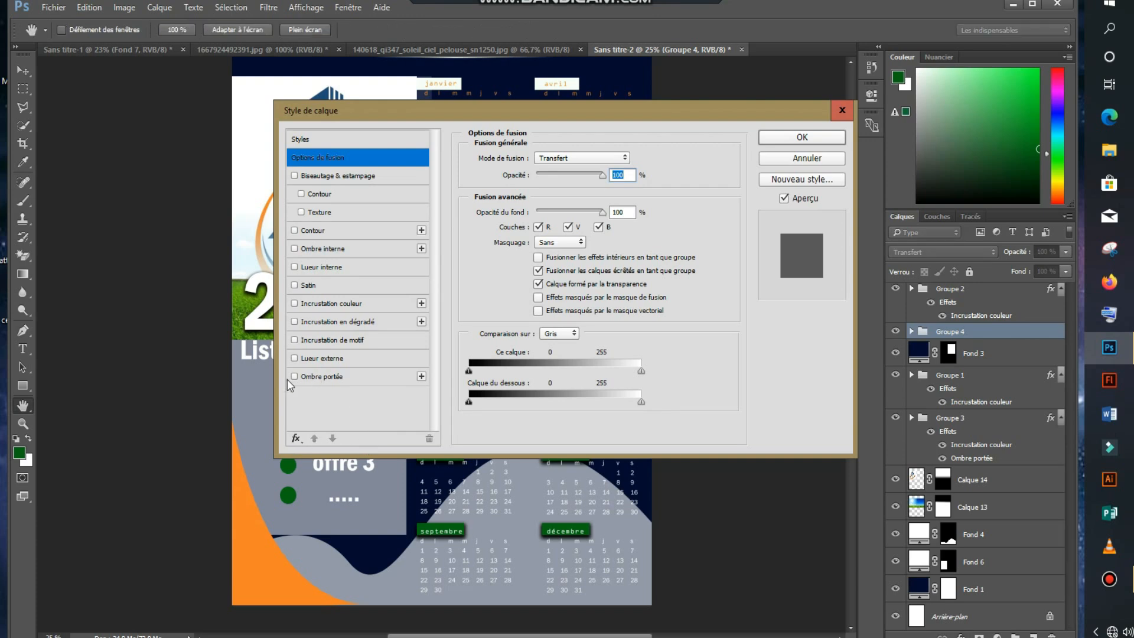
{"action": "left_click", "coordinate": [294, 376]}
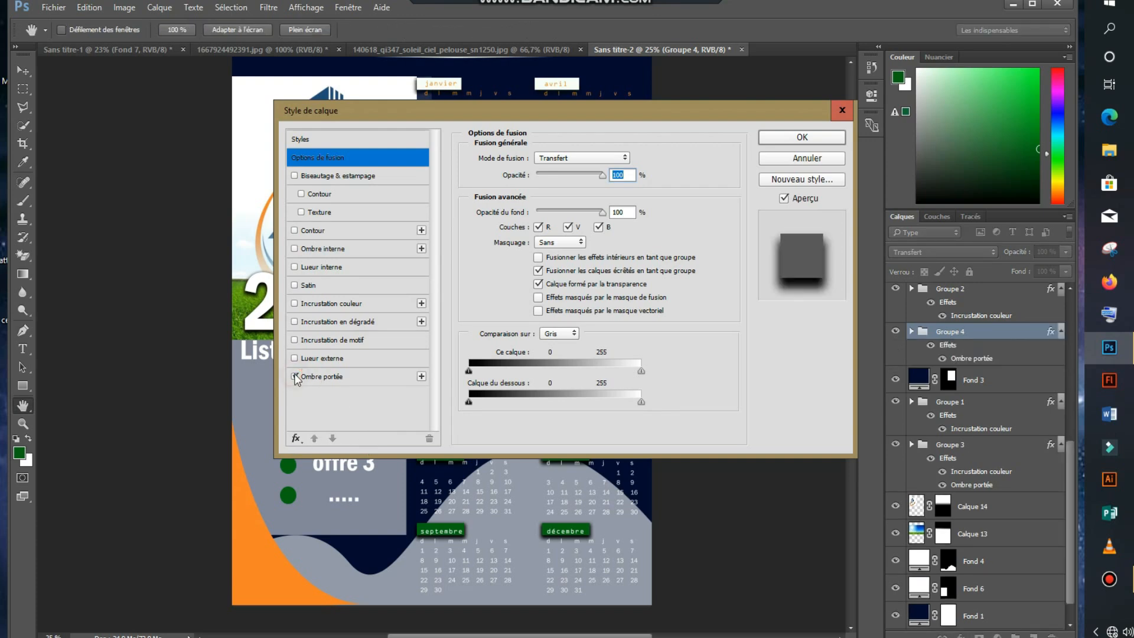
{"action": "left_click", "coordinate": [814, 135]}
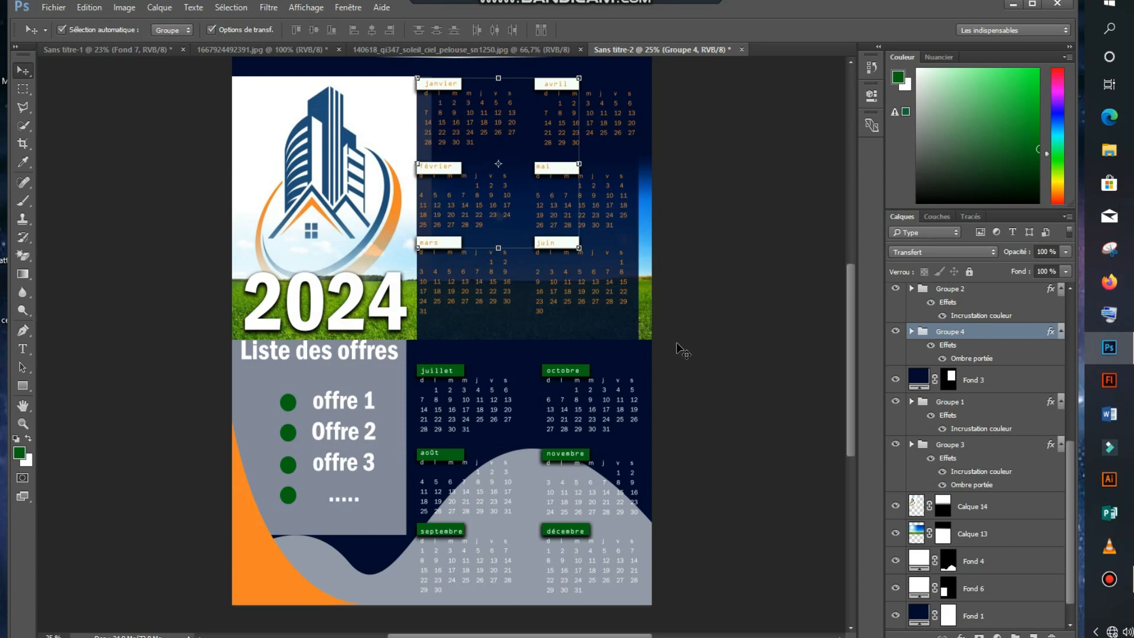
{"action": "left_click", "coordinate": [709, 311]}
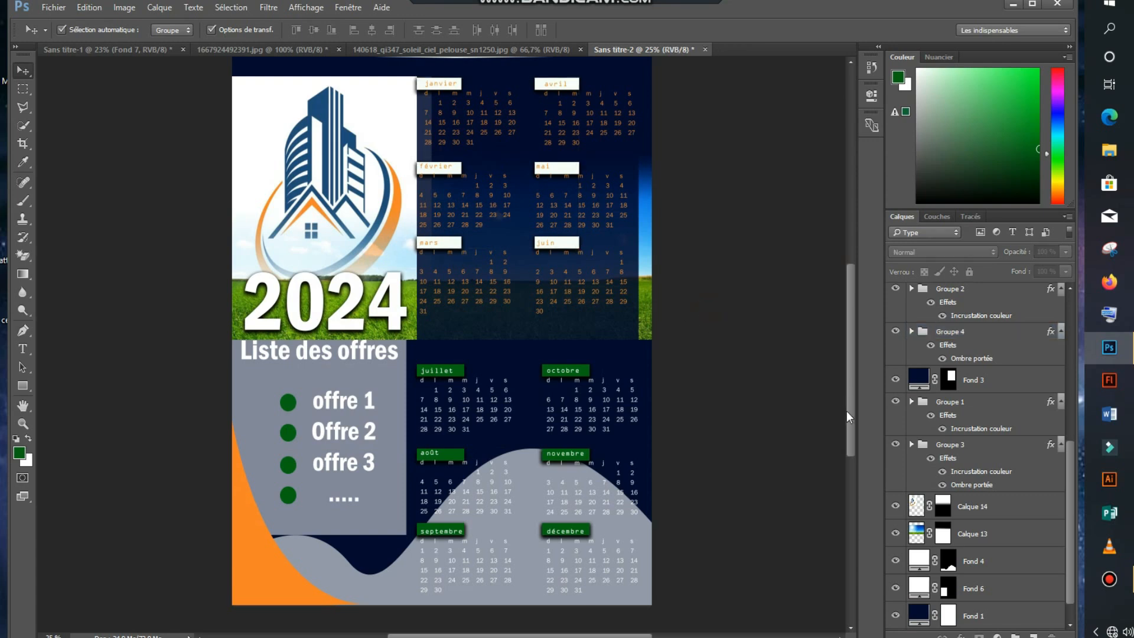
{"action": "left_click_drag", "start_coordinate": [849, 409], "coordinate": [845, 362]}
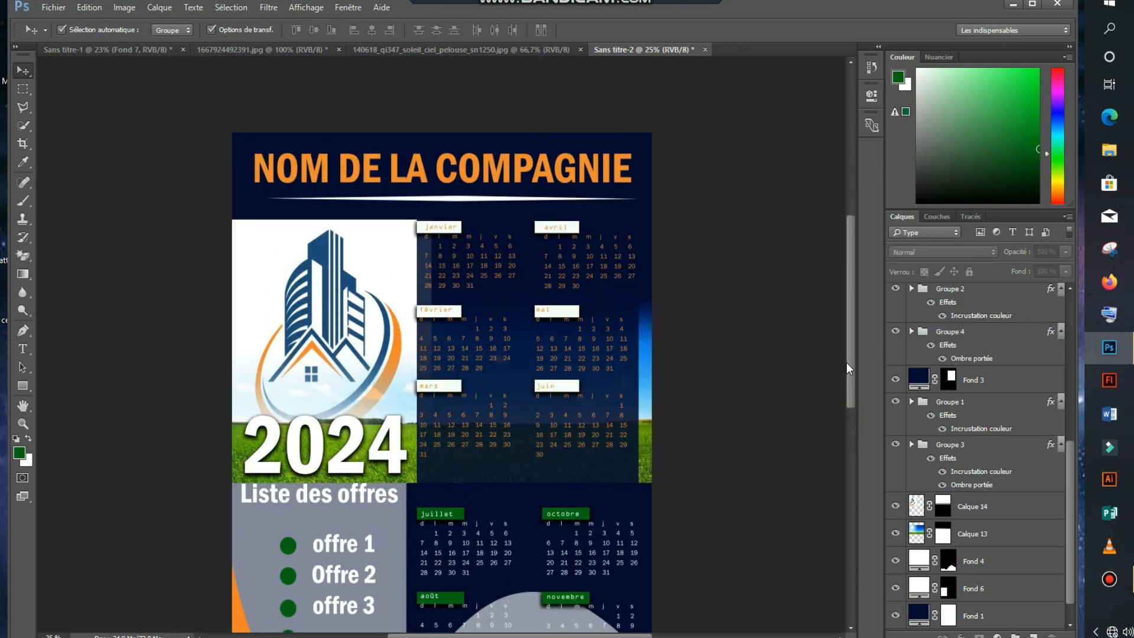
{"action": "key", "text": "ctrl+minus"}
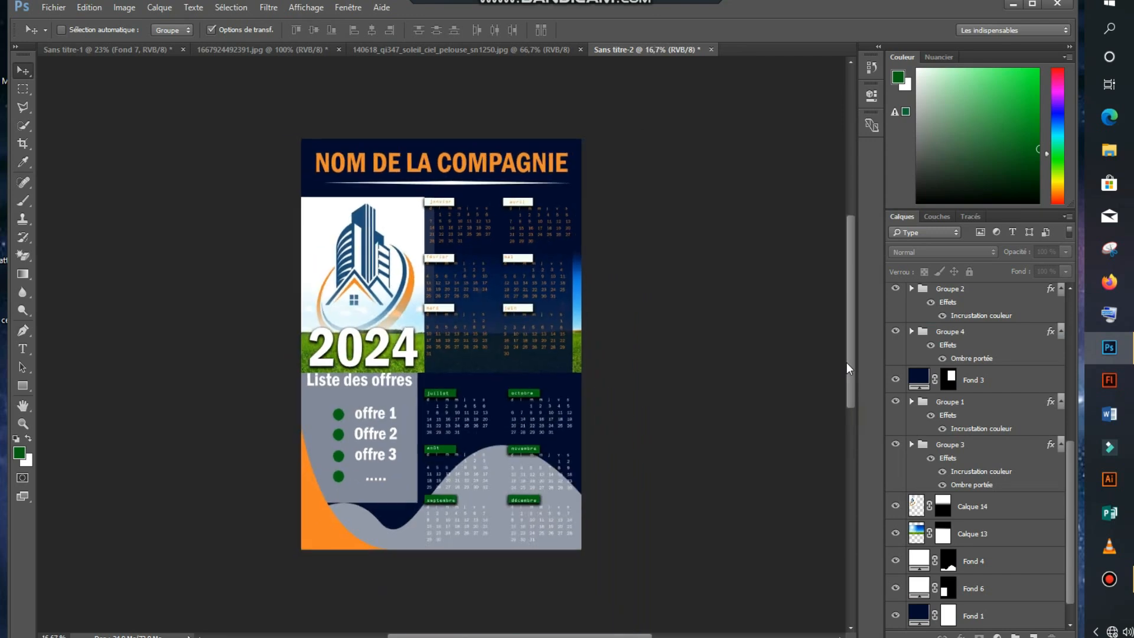